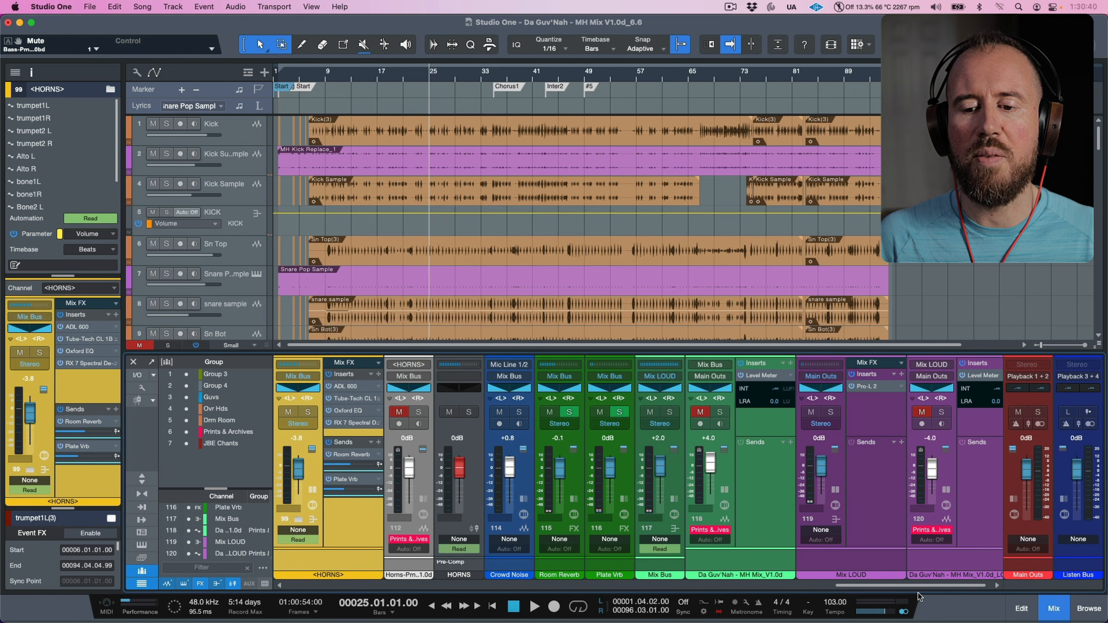
# Unmute the printed horns channel in the console and suspend the Prints & Archives group
pyautogui.moveTo(918, 594); pyautogui.dragTo(828, 591)
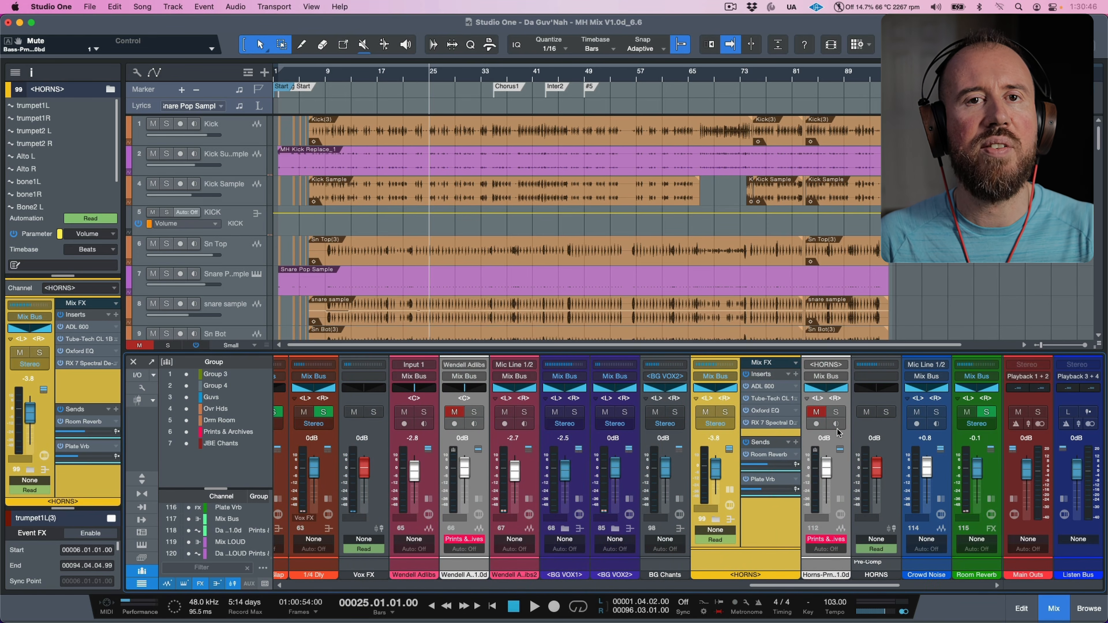
pyautogui.click(817, 412)
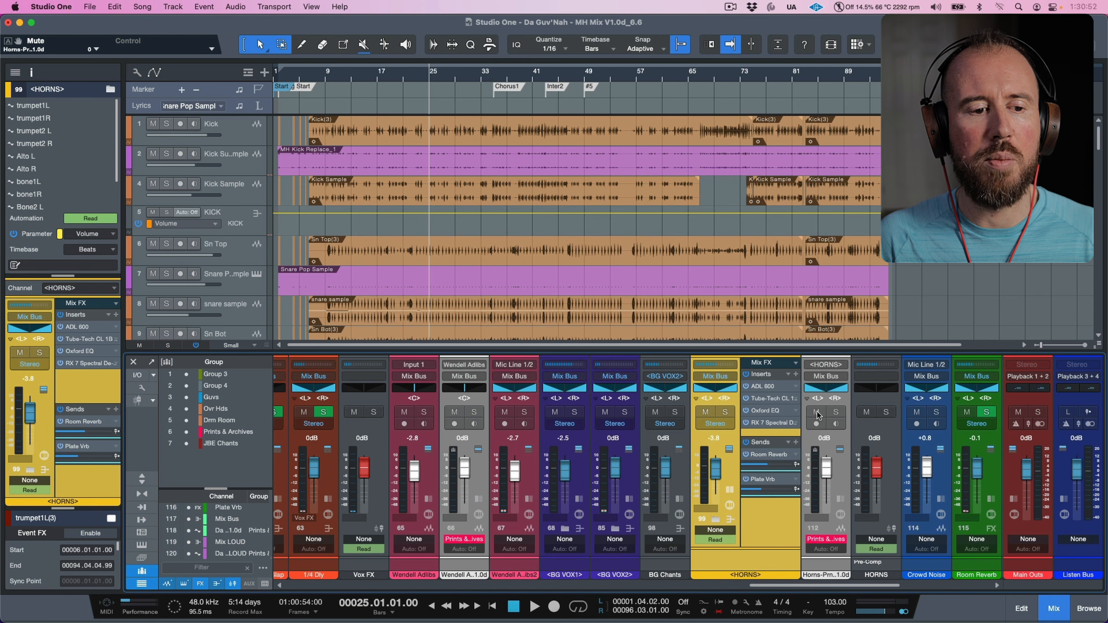
pyautogui.click(186, 433)
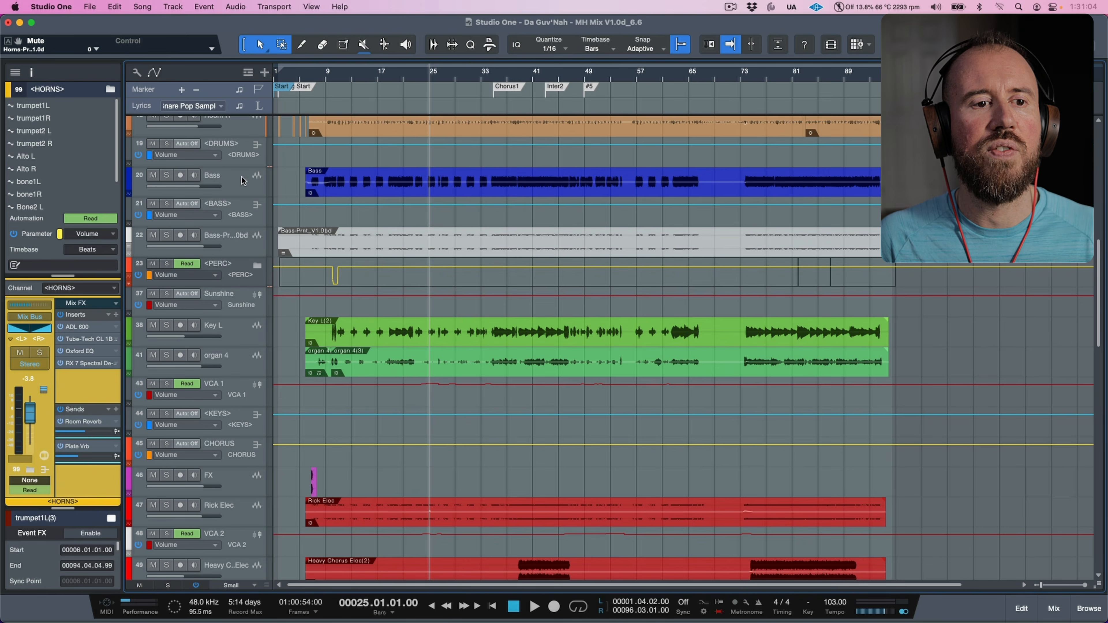
# Disable the original Bass track so its plug-ins are unloaded
pyautogui.click(242, 183)
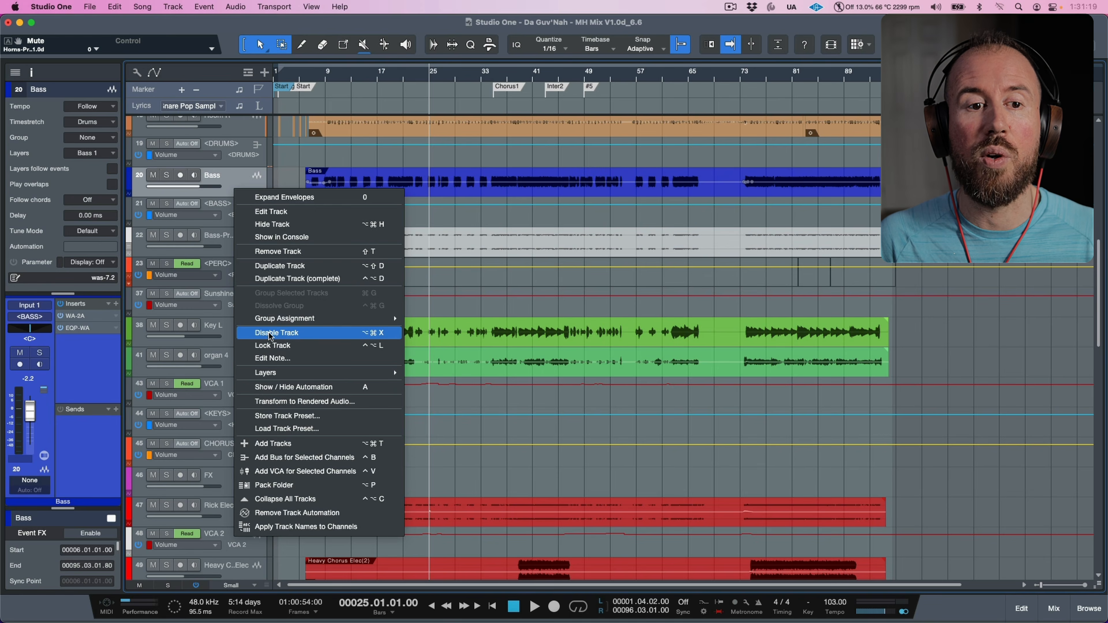
pyautogui.click(260, 331)
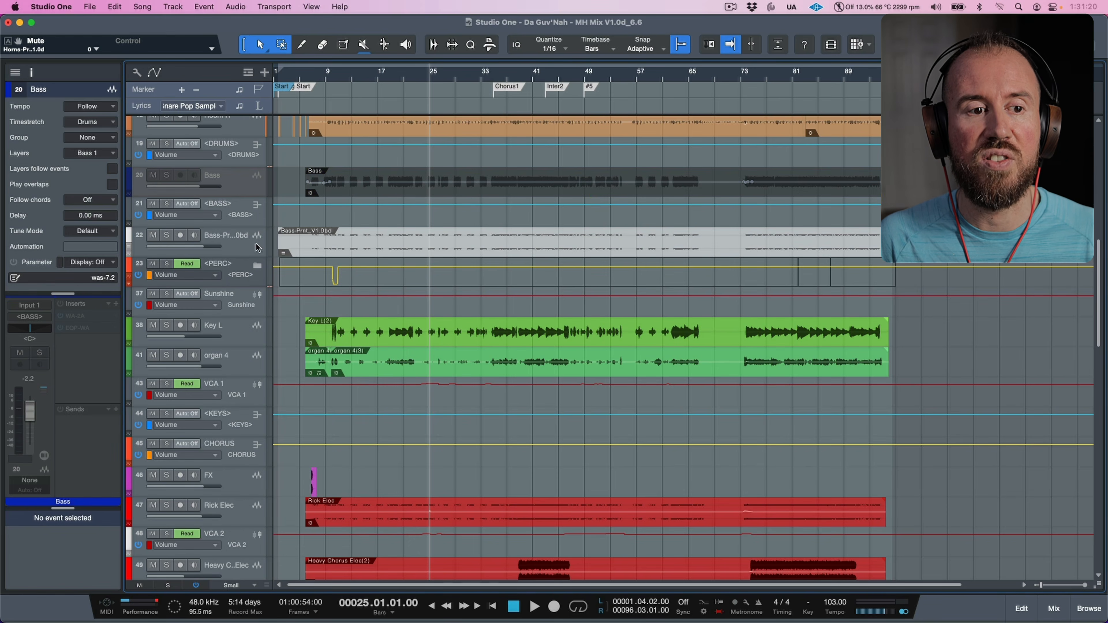
pyautogui.doubleClick(239, 188)
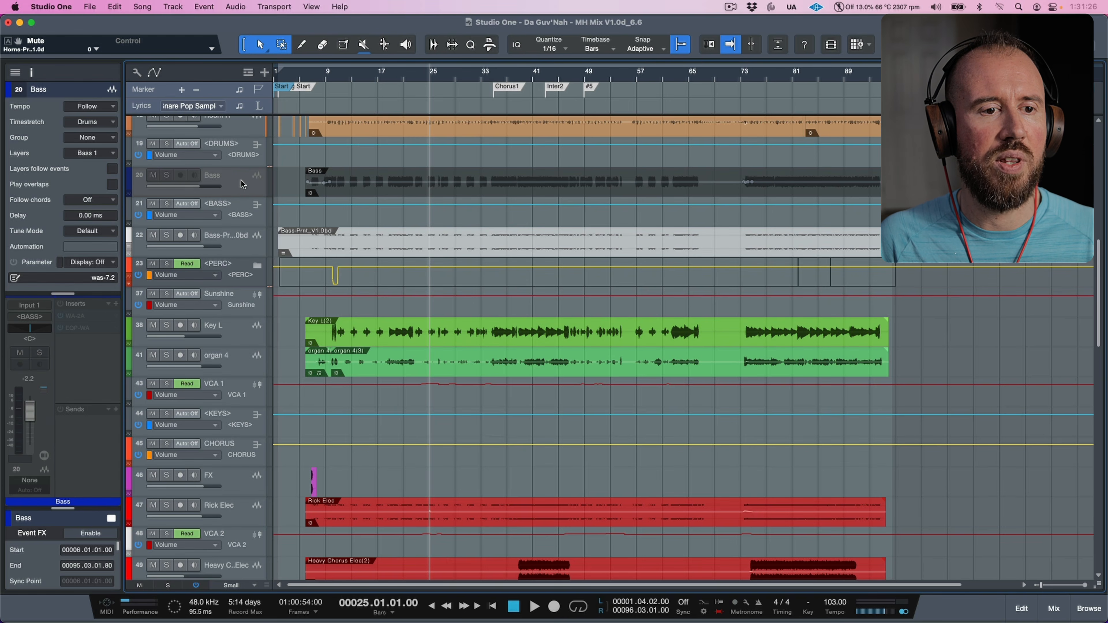
# Hide the disabled Bass track together with its <BASS> bus track
pyautogui.click(244, 209)
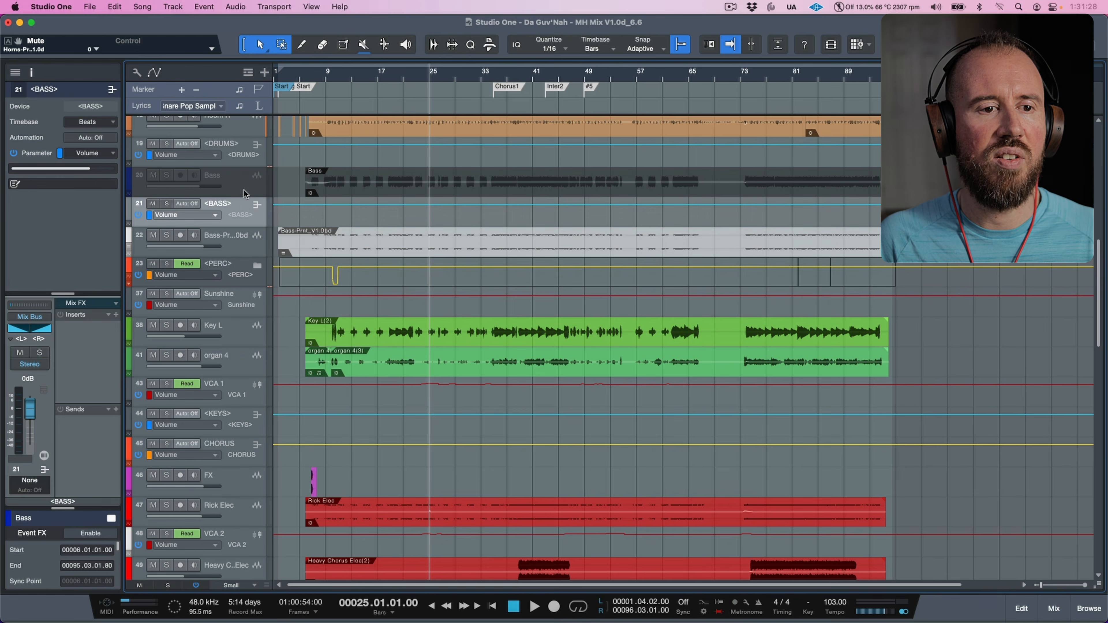
pyautogui.click(245, 192)
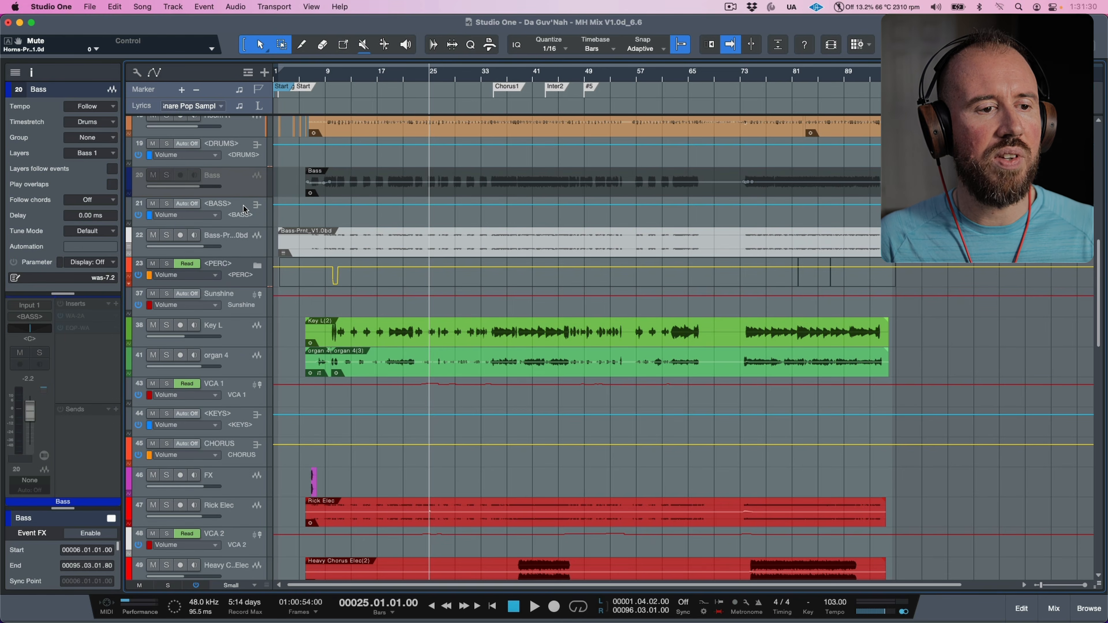
pyautogui.click(242, 208)
pyautogui.click(247, 189)
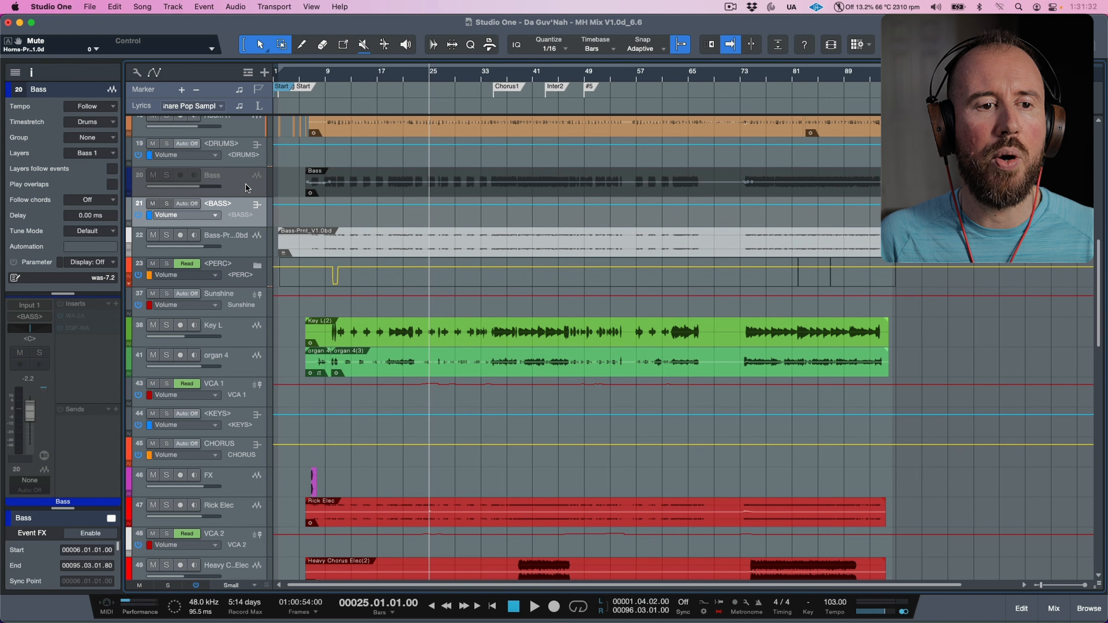
pyautogui.rightClick(246, 188)
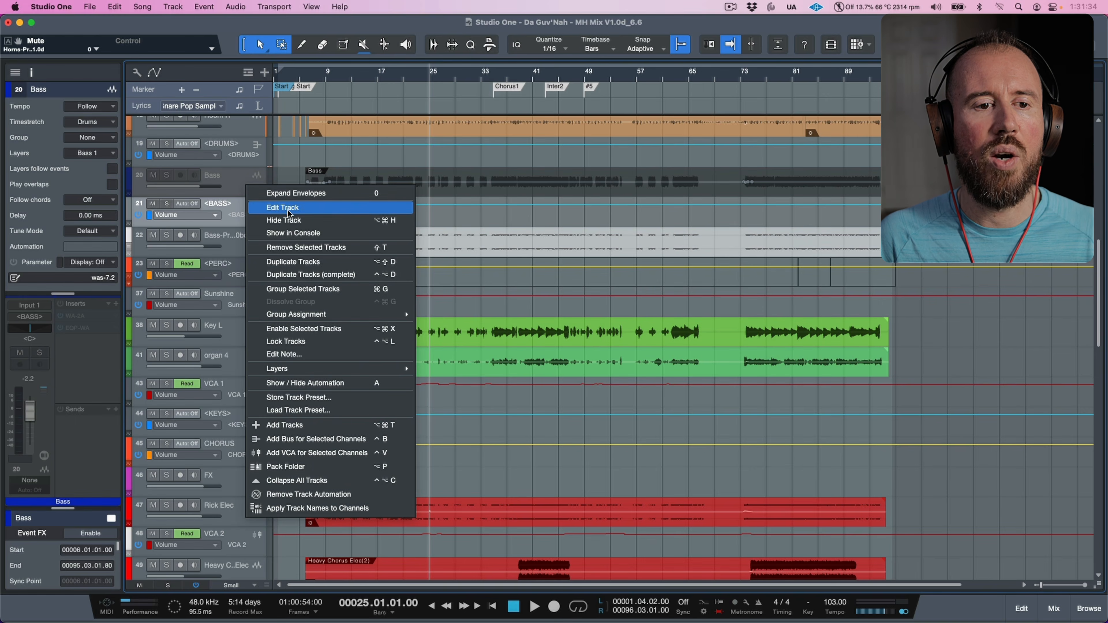
pyautogui.click(282, 219)
# Solo the printed bass track Bass-Prnt_V1.0bd and audition it briefly from bar 25
pyautogui.click(253, 192)
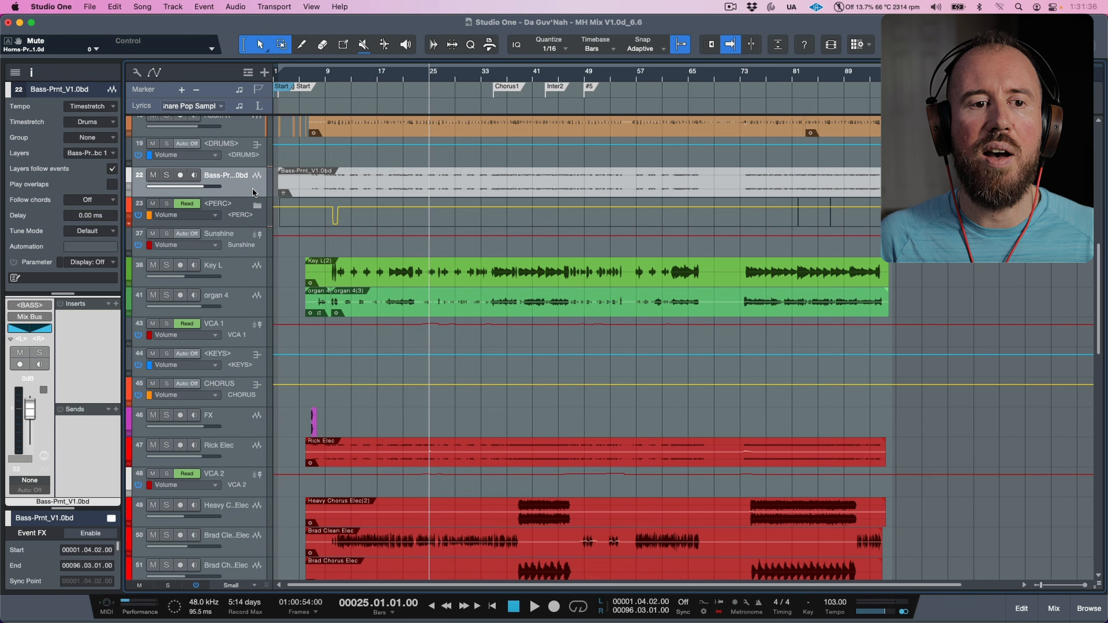
pyautogui.click(166, 175)
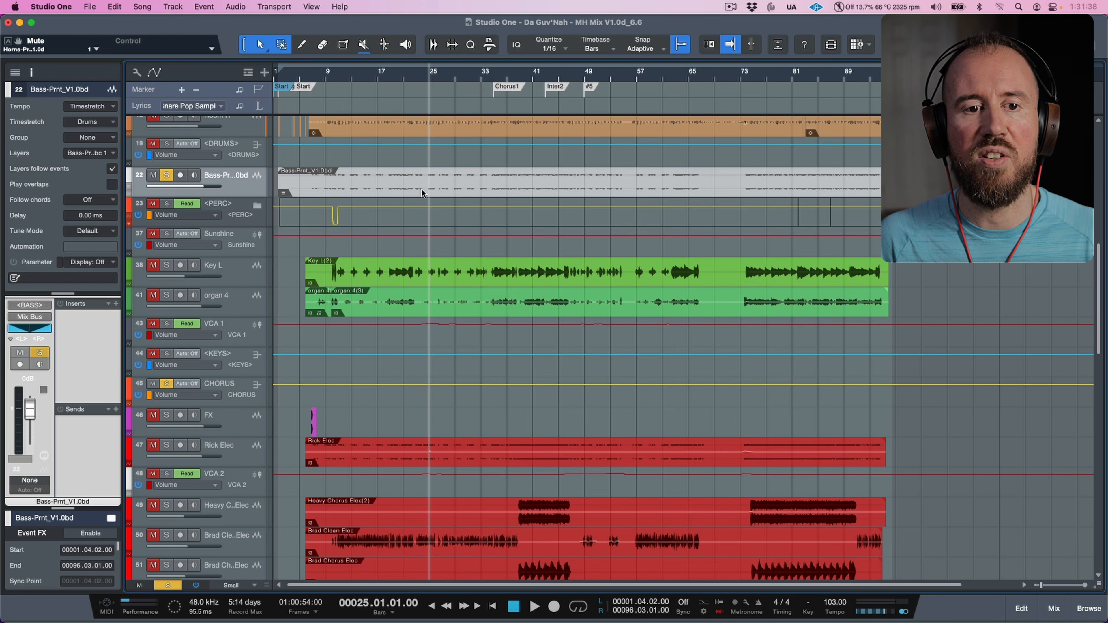
pyautogui.press('space')
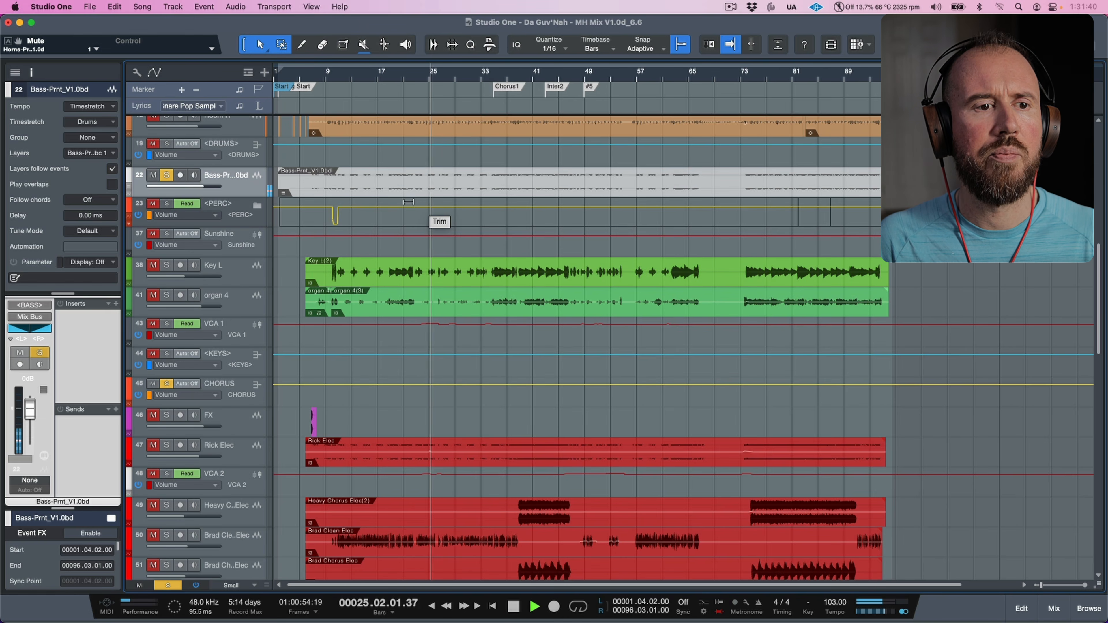
pyautogui.press('space')
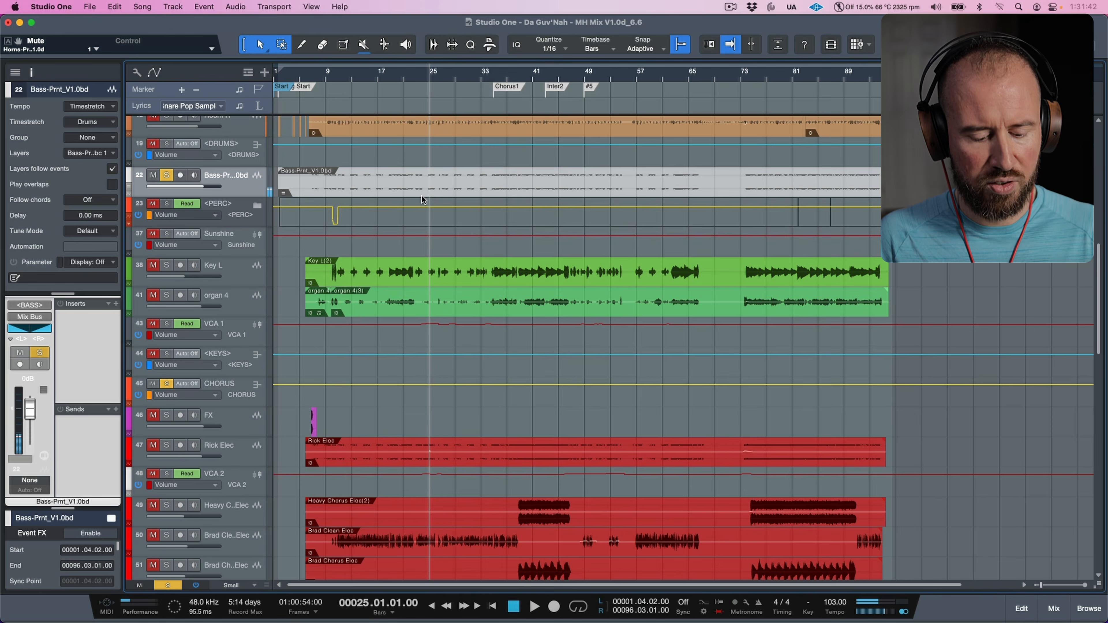
# Compare the soloed bass print with the Mix LOUD channel's Pro-L 2 limiter bypassed and active, then unsolo it
pyautogui.press('F3')
pyautogui.moveTo(615, 585); pyautogui.dragTo(987, 586)
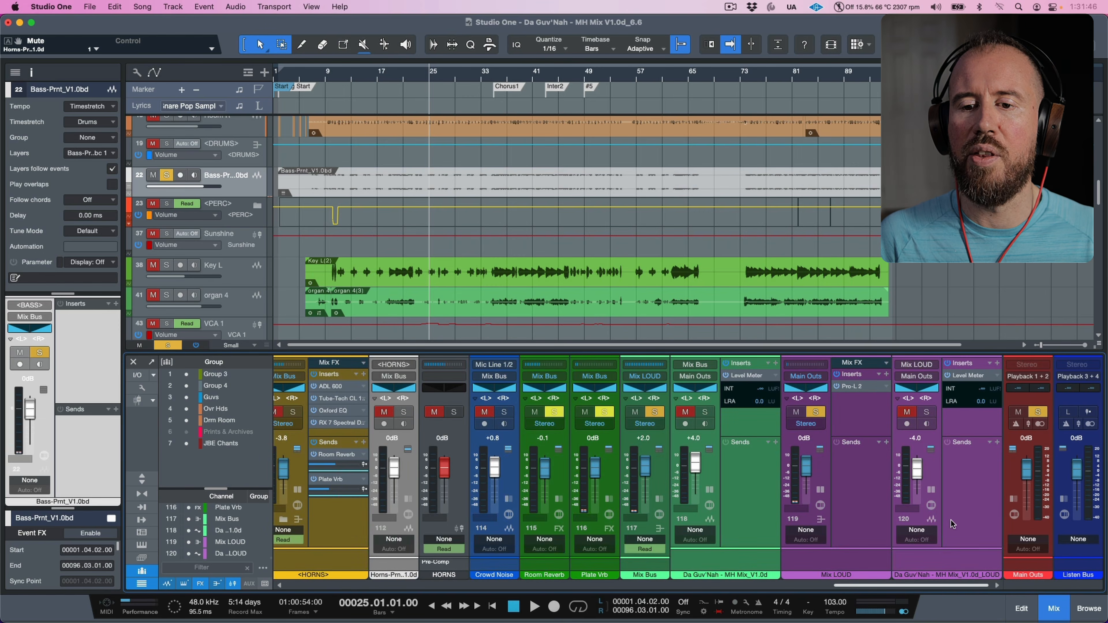
pyautogui.click(861, 390)
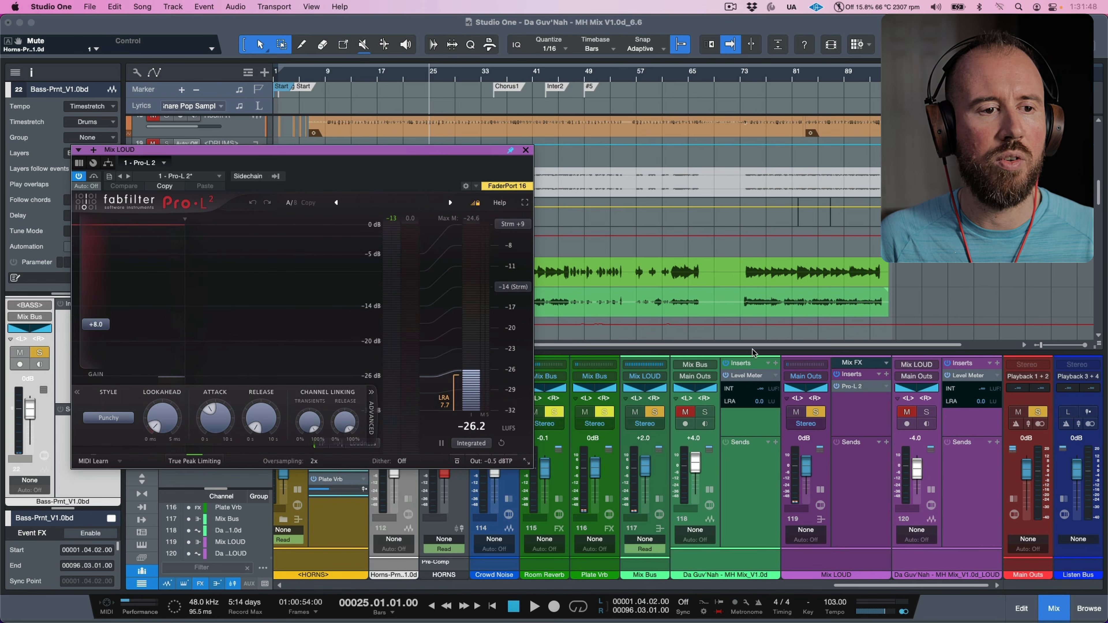
pyautogui.press('space')
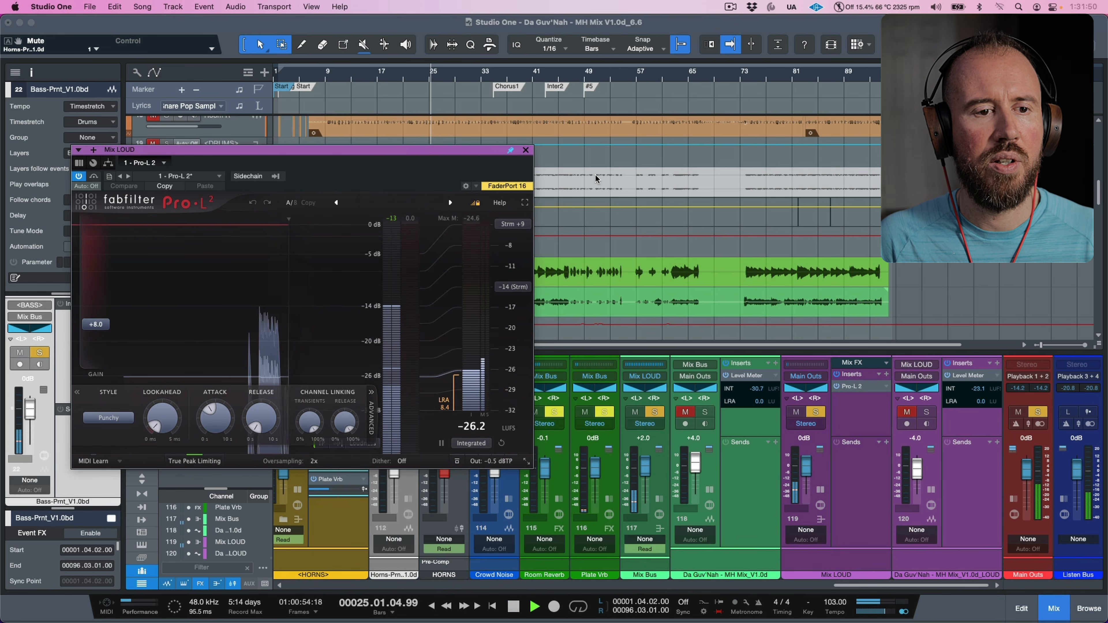
pyautogui.click(94, 176)
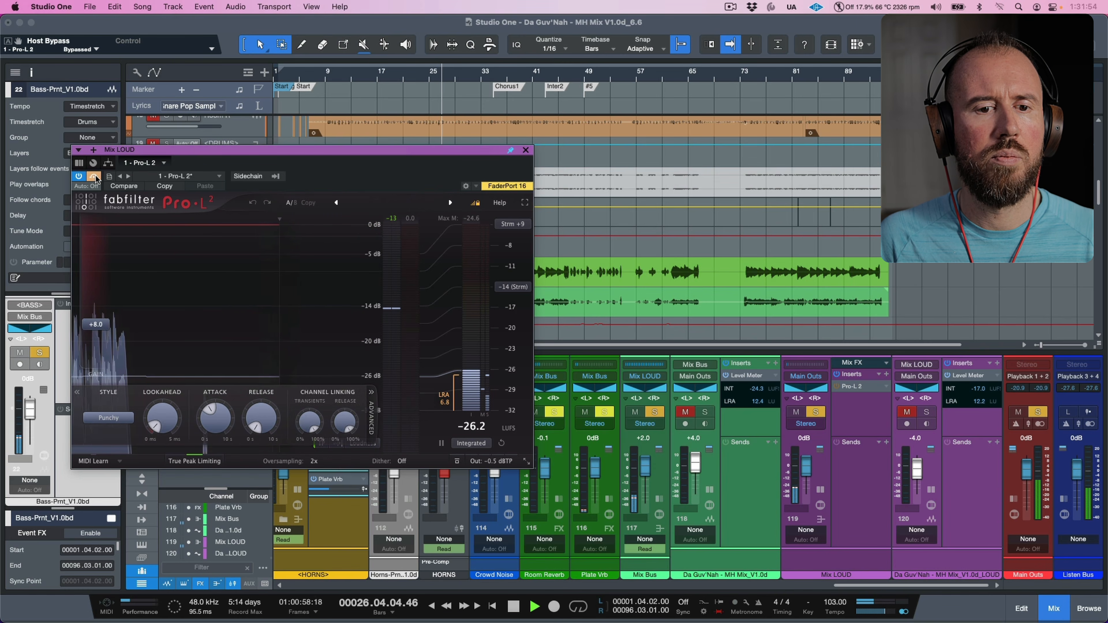
pyautogui.click(93, 176)
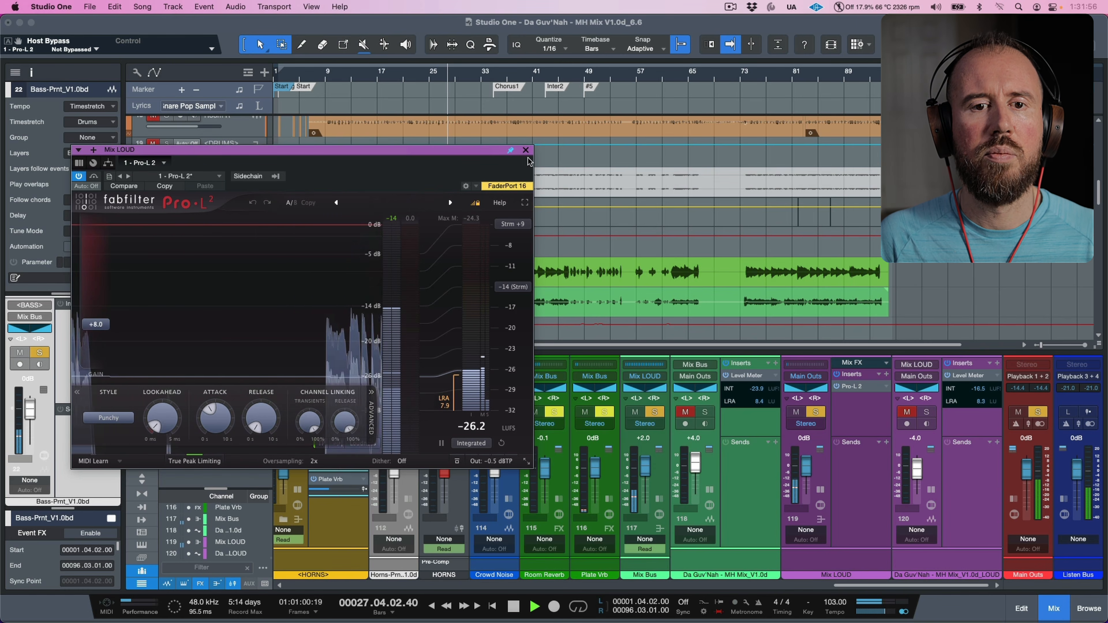
pyautogui.click(525, 150)
pyautogui.press('space')
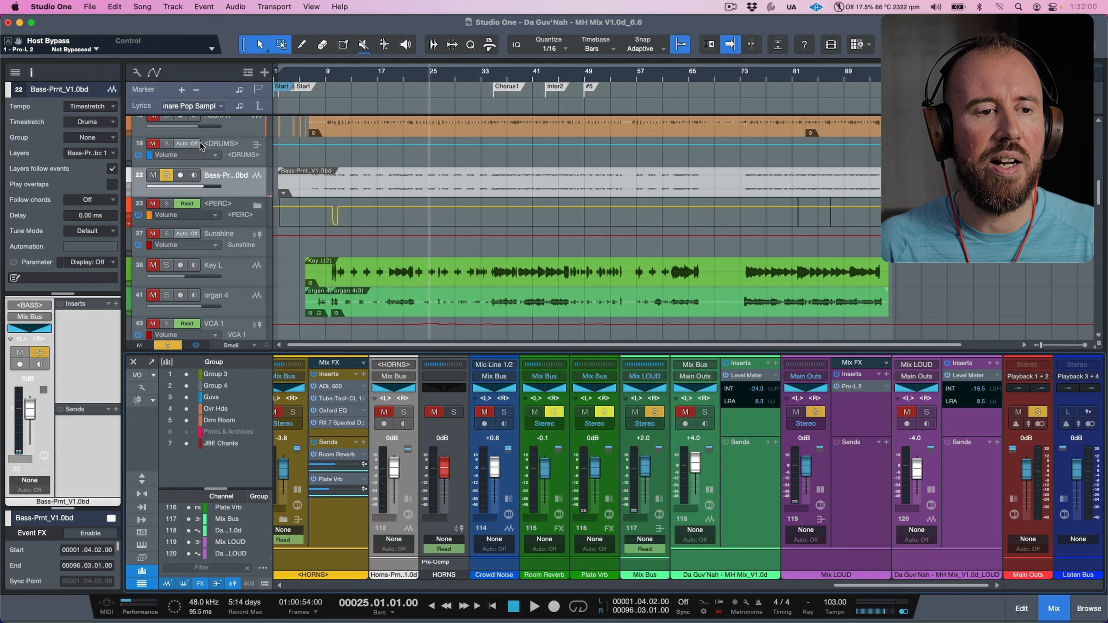
pyautogui.click(166, 175)
# Disable the original vocal track 53 above its printed version and hide it
pyautogui.scroll(-10, 418, 241)
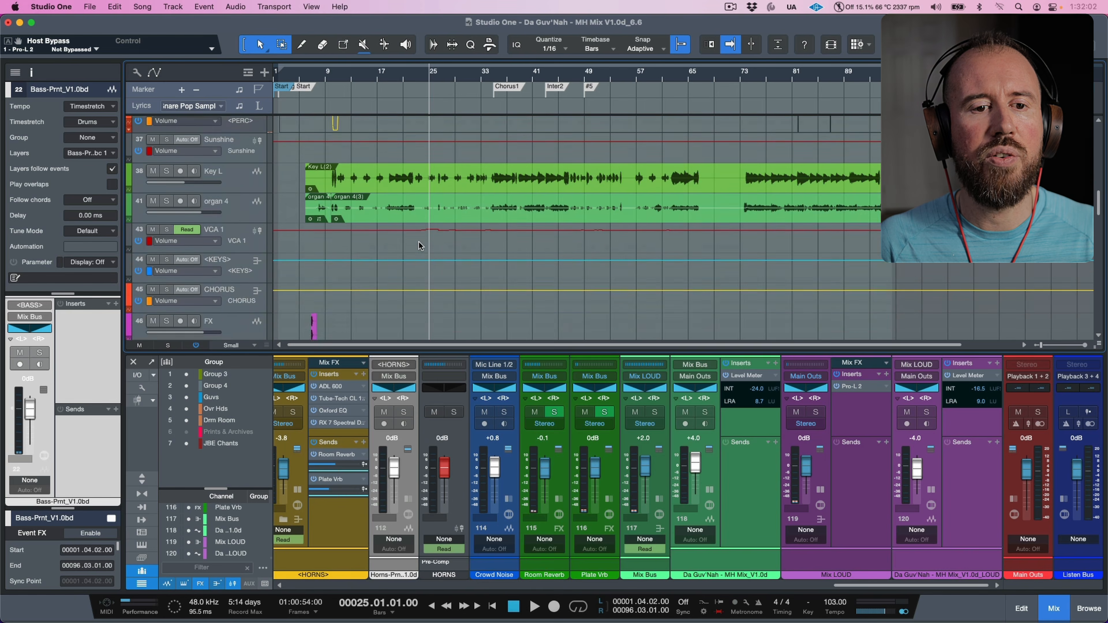
pyautogui.scroll(-3, 418, 246)
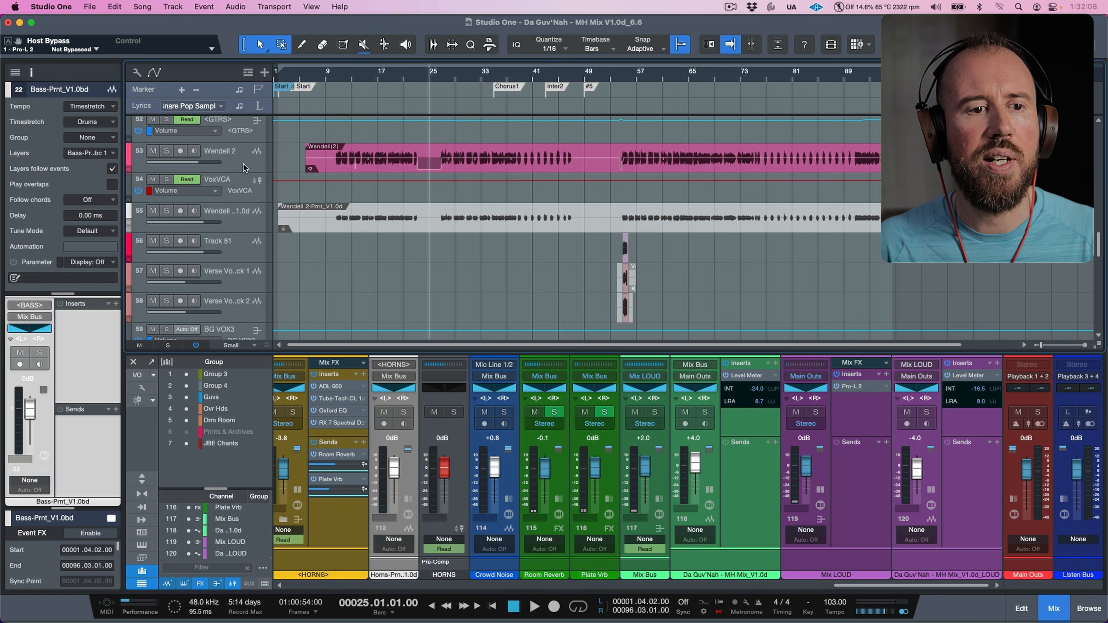
pyautogui.click(250, 227)
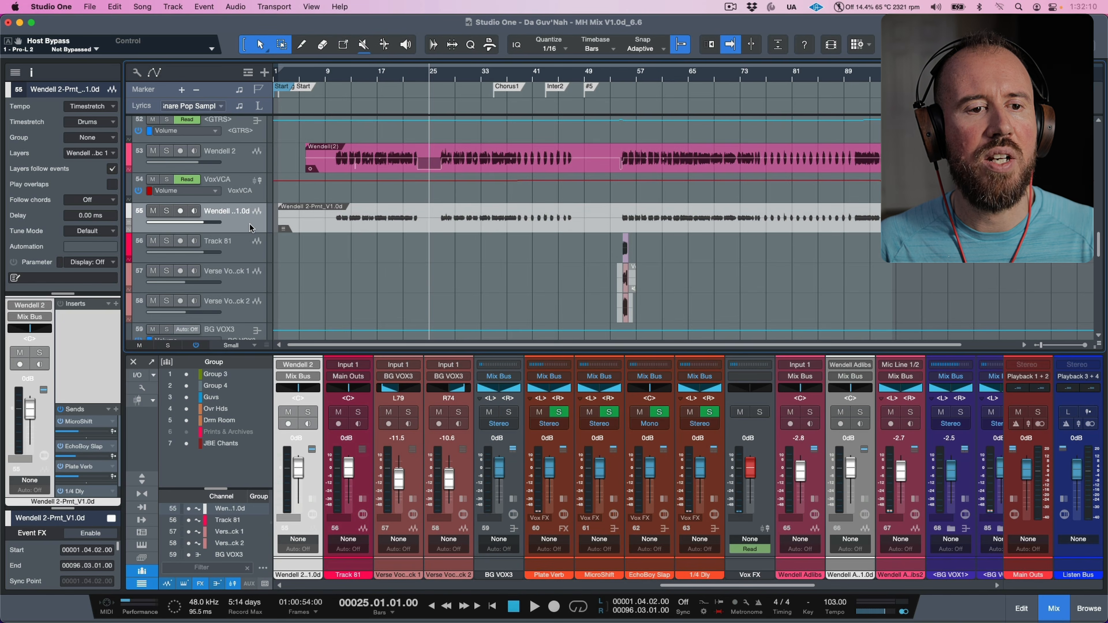
pyautogui.click(245, 165)
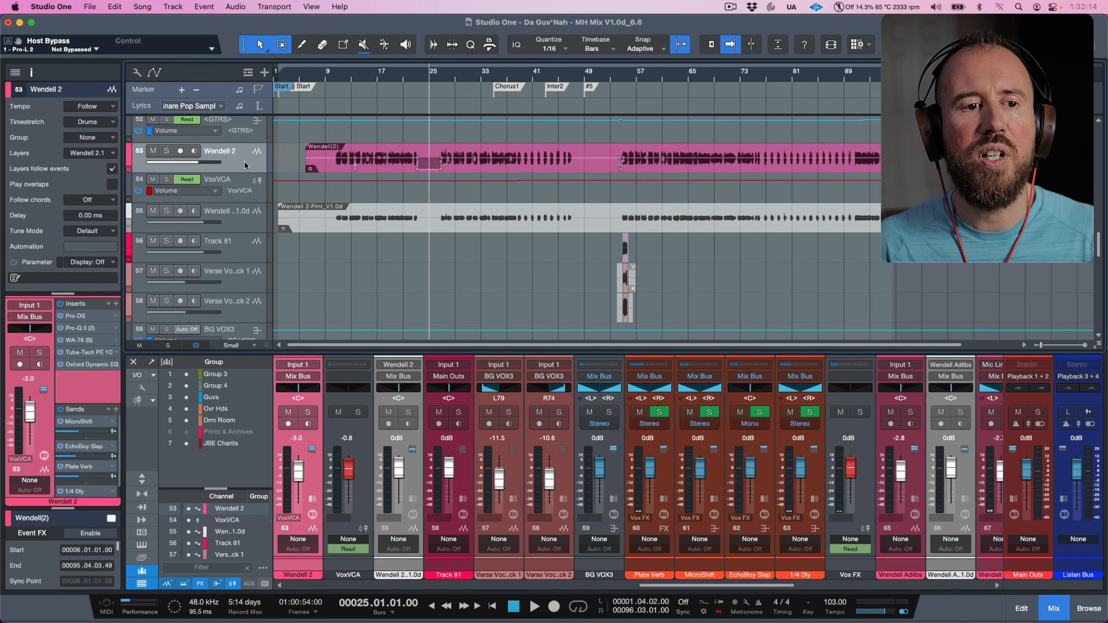
pyautogui.rightClick(245, 166)
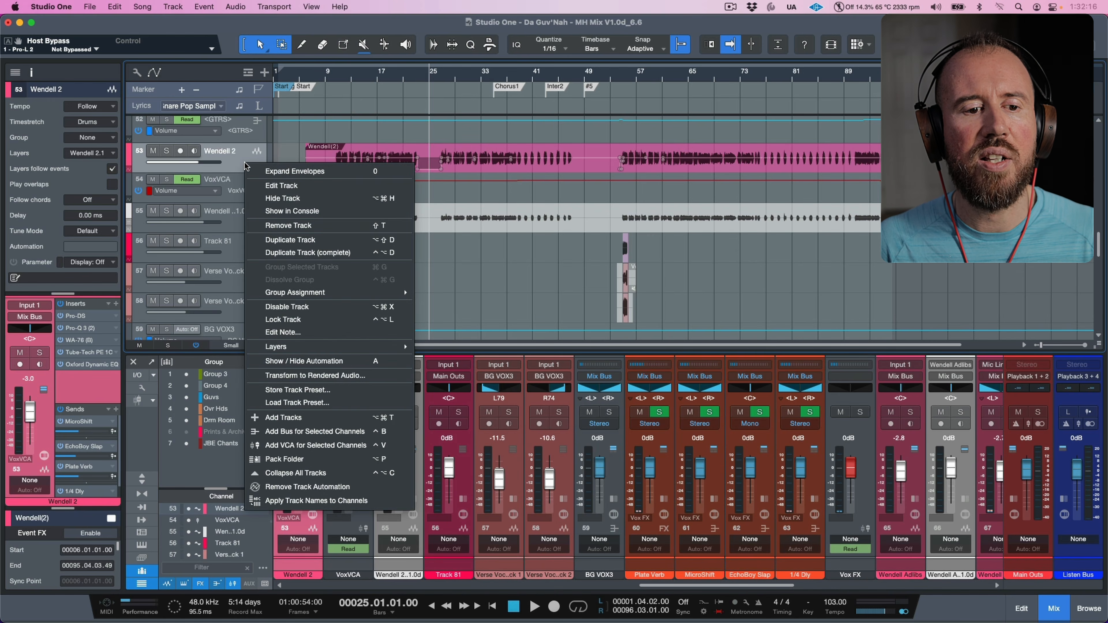
pyautogui.click(300, 306)
pyautogui.rightClick(248, 169)
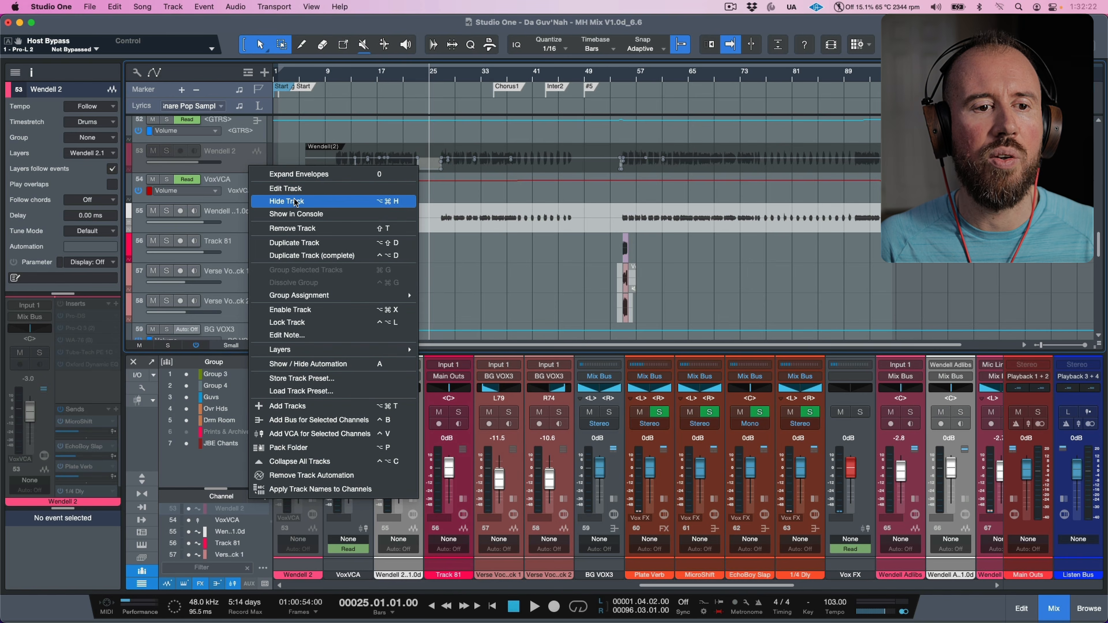
pyautogui.click(321, 202)
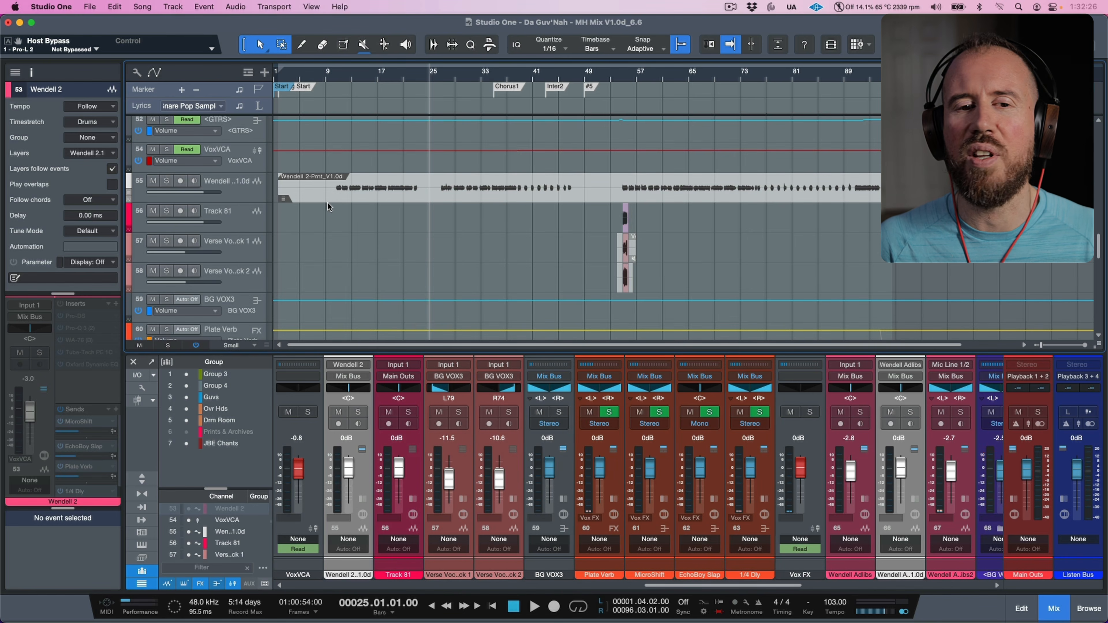
# Disable and hide the original adlibs track 65, leaving its printed version in the arrangement
pyautogui.scroll(-3, 336, 201)
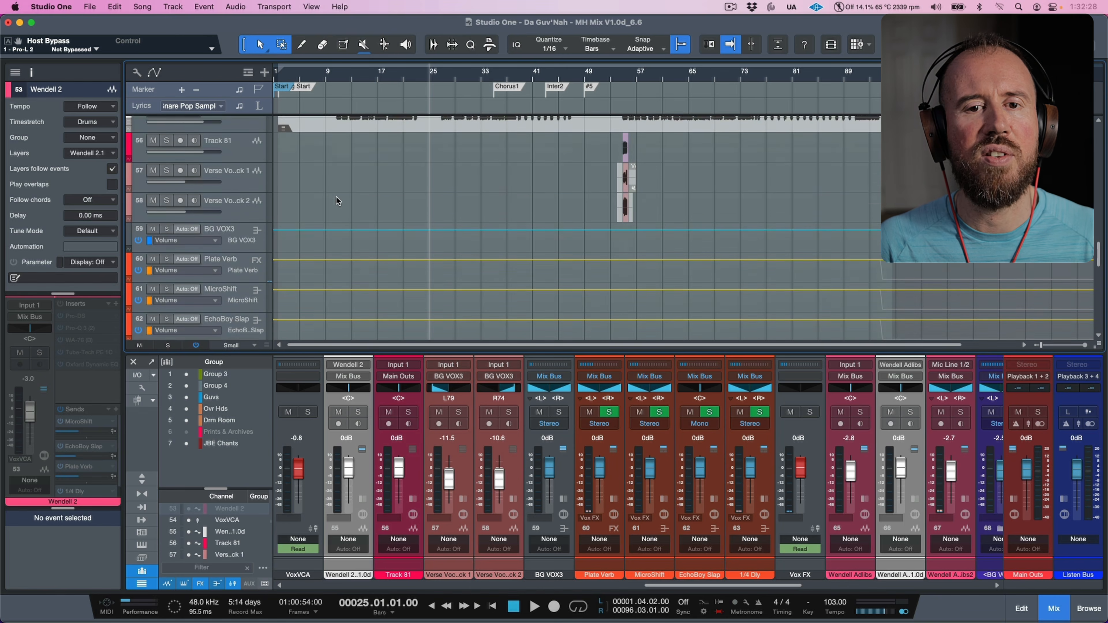
pyautogui.scroll(3, 336, 197)
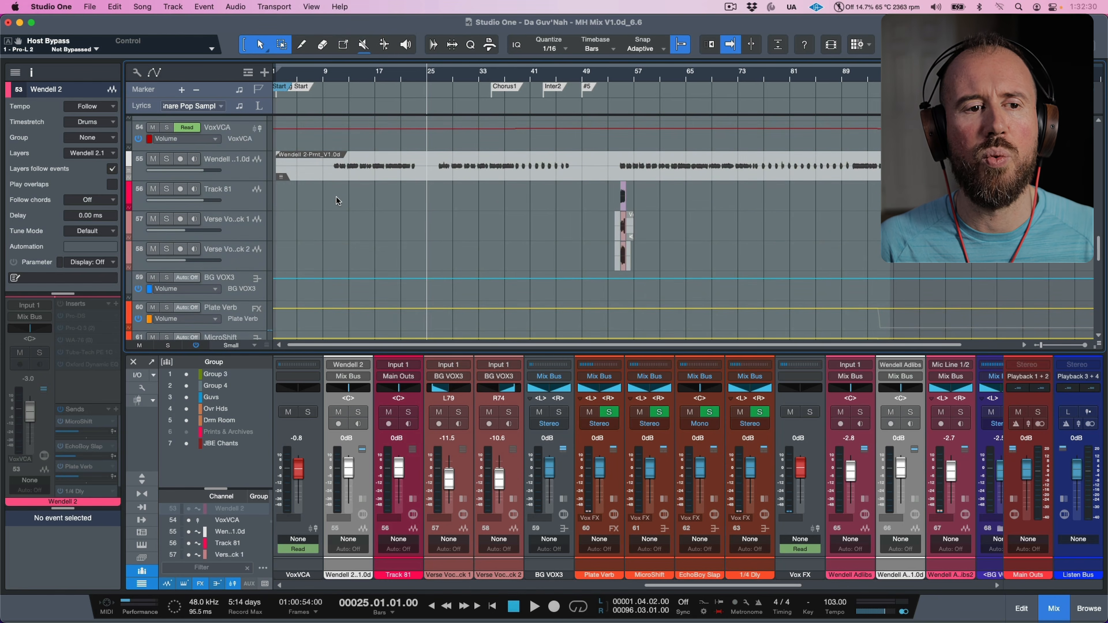
pyautogui.scroll(-5, 338, 176)
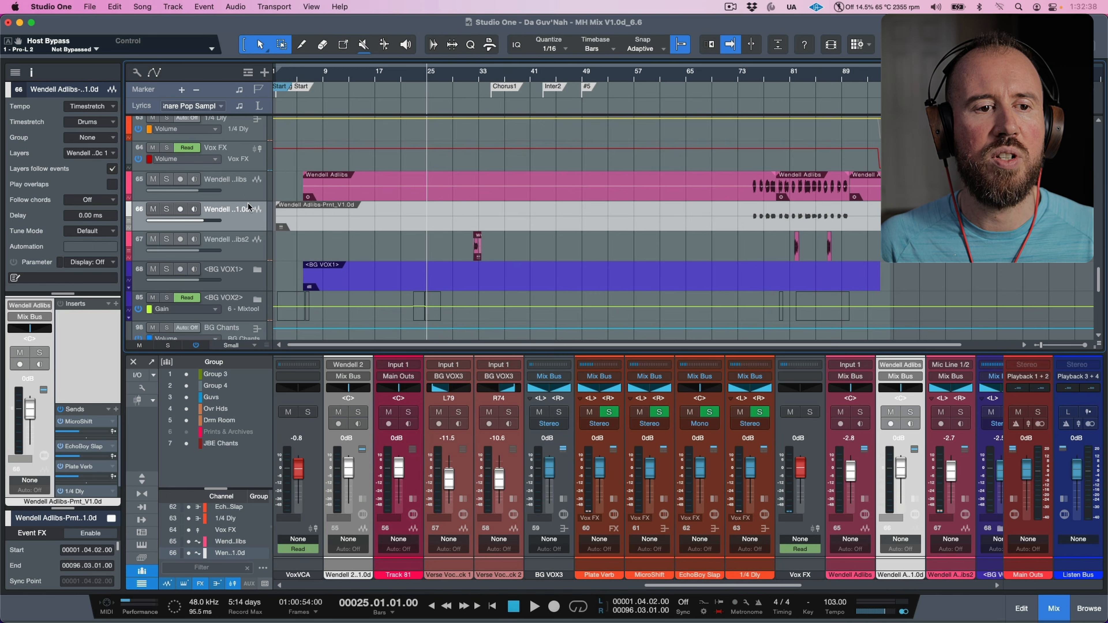
pyautogui.click(245, 192)
pyautogui.click(247, 216)
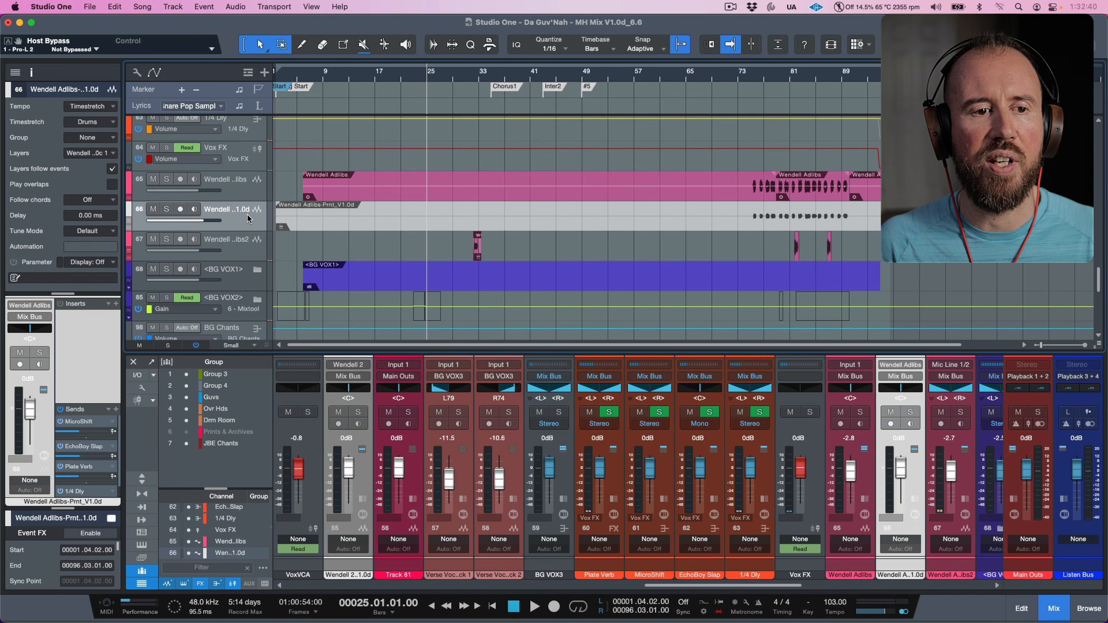
pyautogui.click(245, 193)
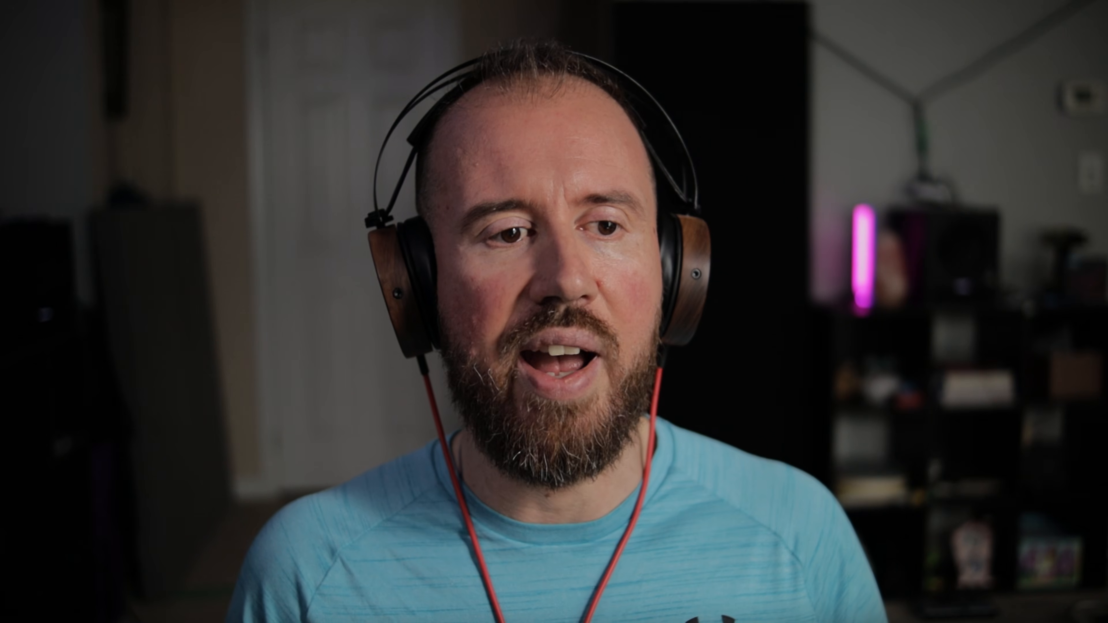
pyautogui.rightClick(231, 187)
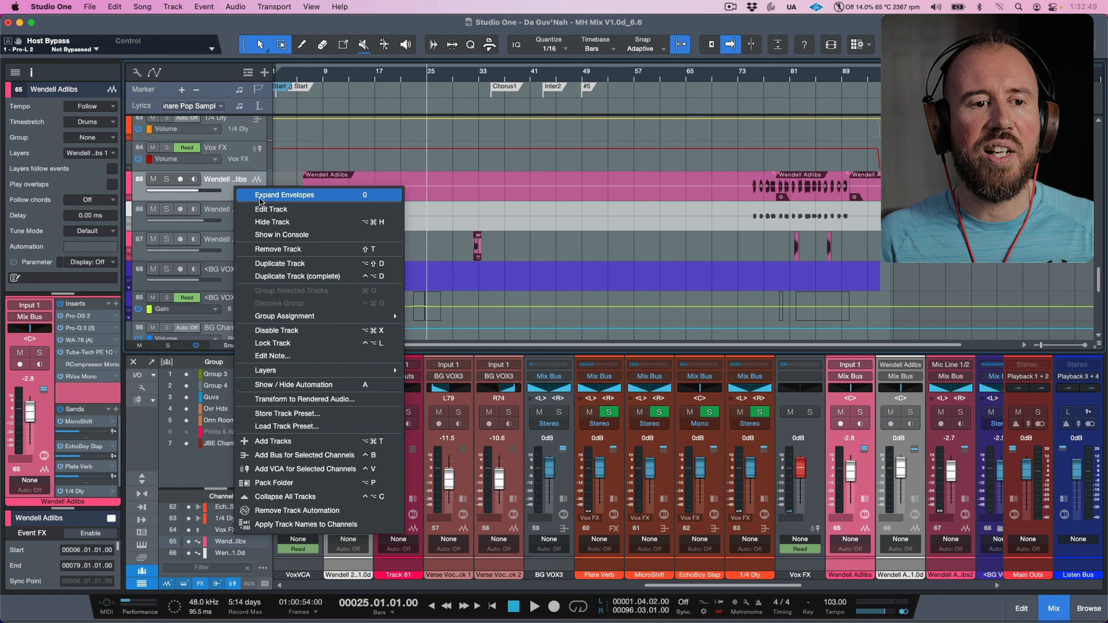
pyautogui.click(261, 197)
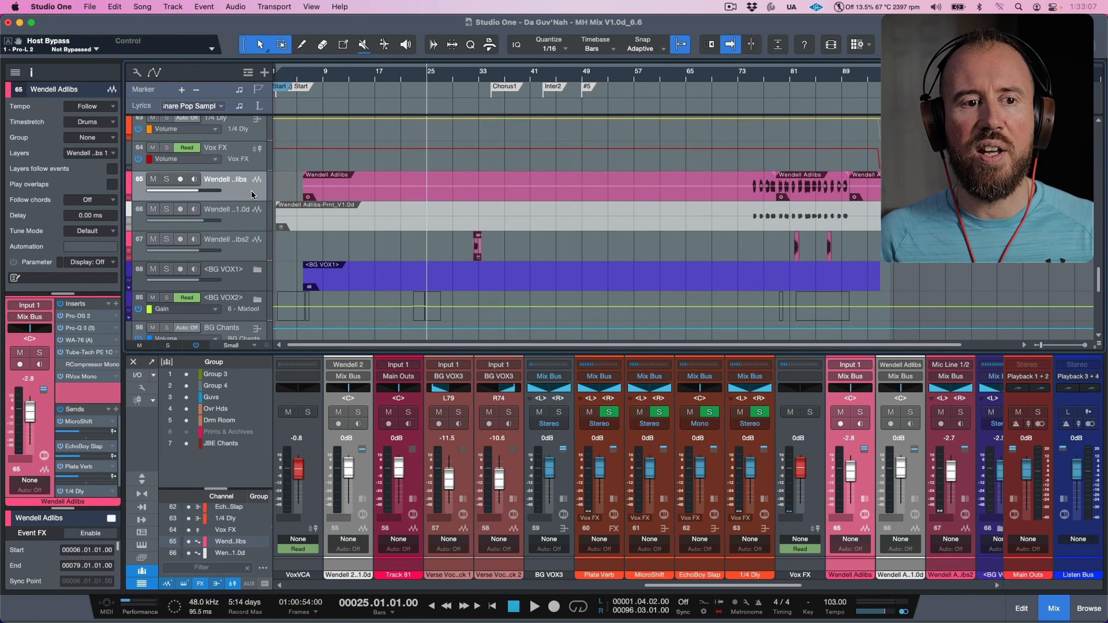
pyautogui.hotkey('shift', 'h')
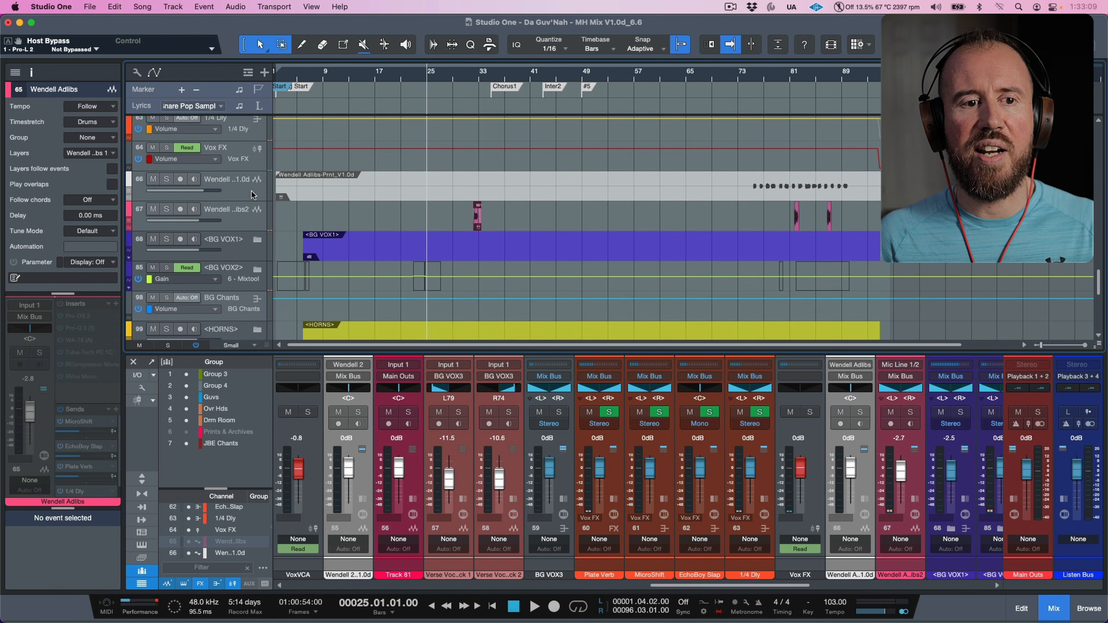
# Review the arrangement from the printed adlibs track down through the horns print, HORNS VCA, Crowd Noise and final mix prints
pyautogui.click(255, 194)
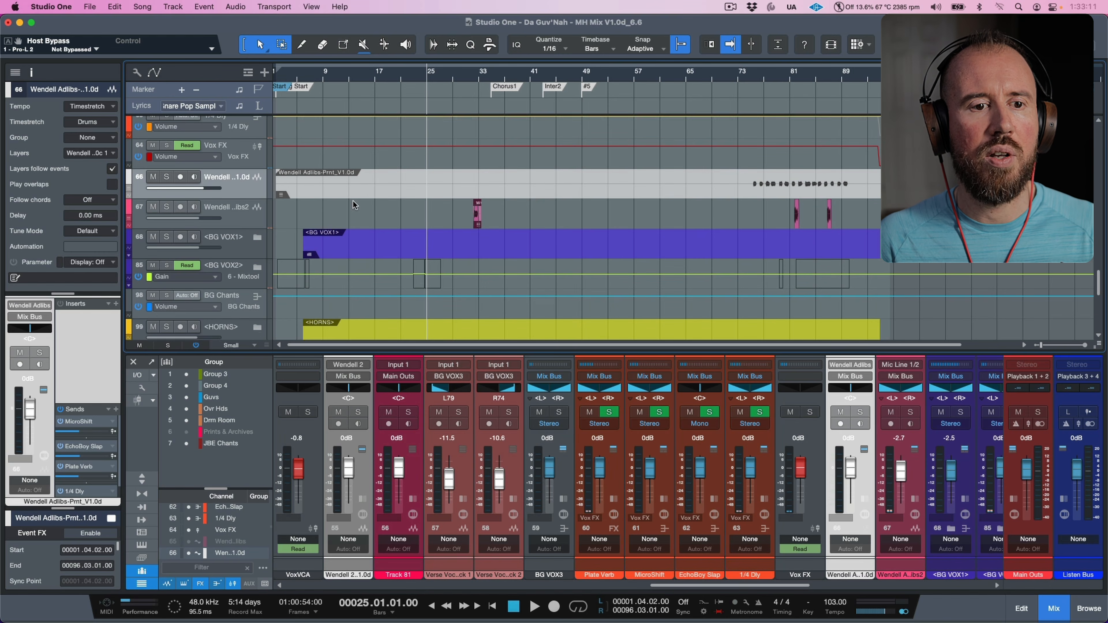
pyautogui.scroll(-2, 353, 205)
pyautogui.click(257, 197)
pyautogui.click(257, 196)
pyautogui.scroll(-2, 256, 199)
pyautogui.scroll(-4, 255, 200)
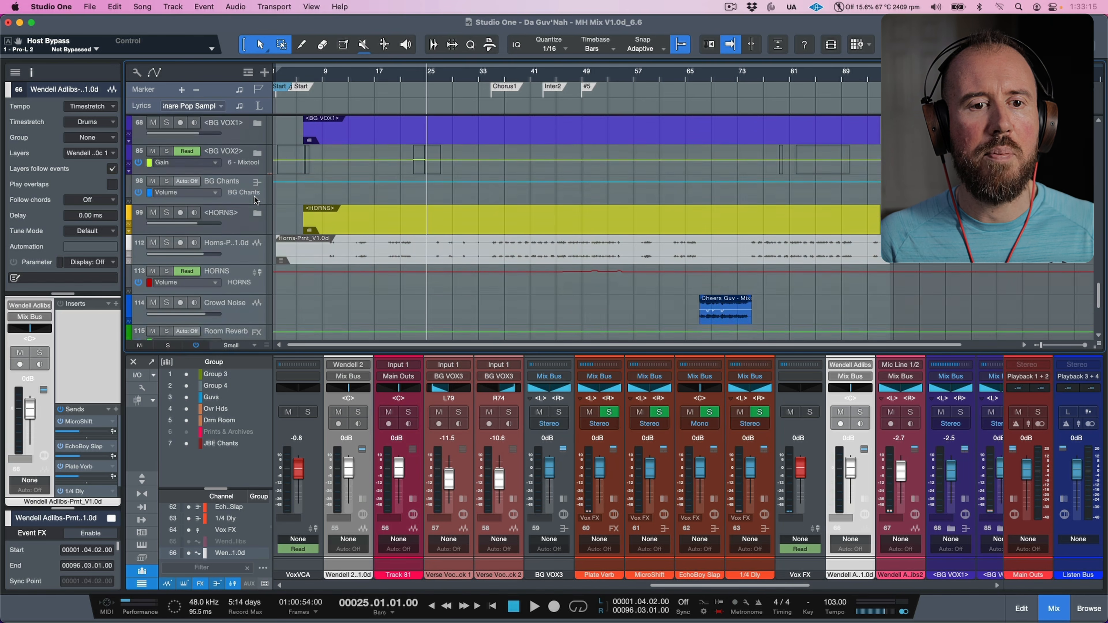
pyautogui.scroll(-2, 255, 183)
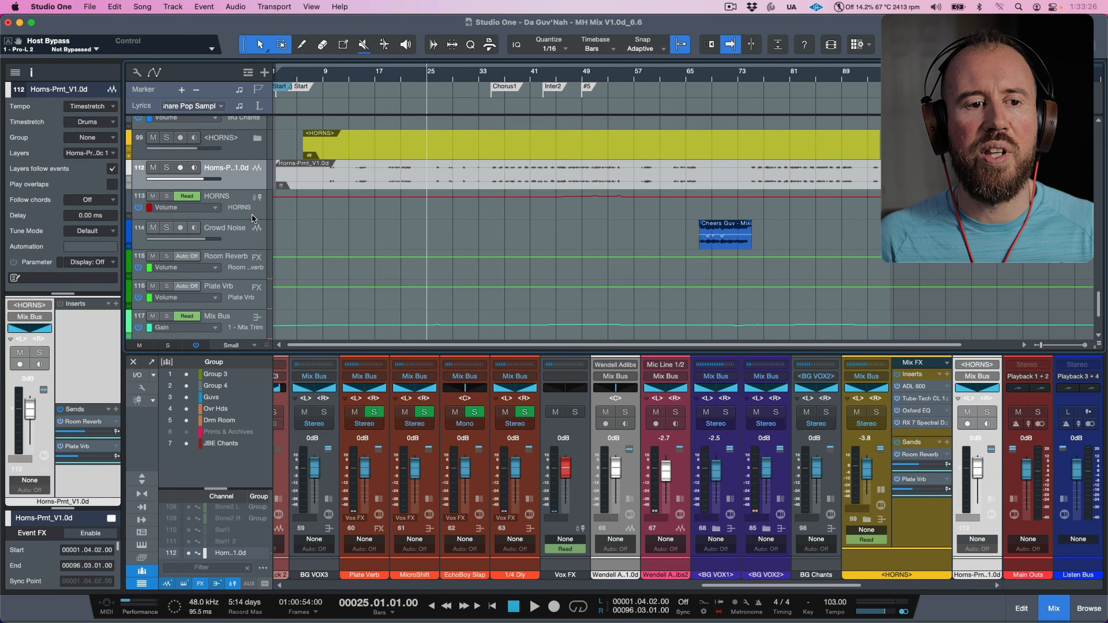
pyautogui.click(257, 215)
pyautogui.scroll(-1, 257, 215)
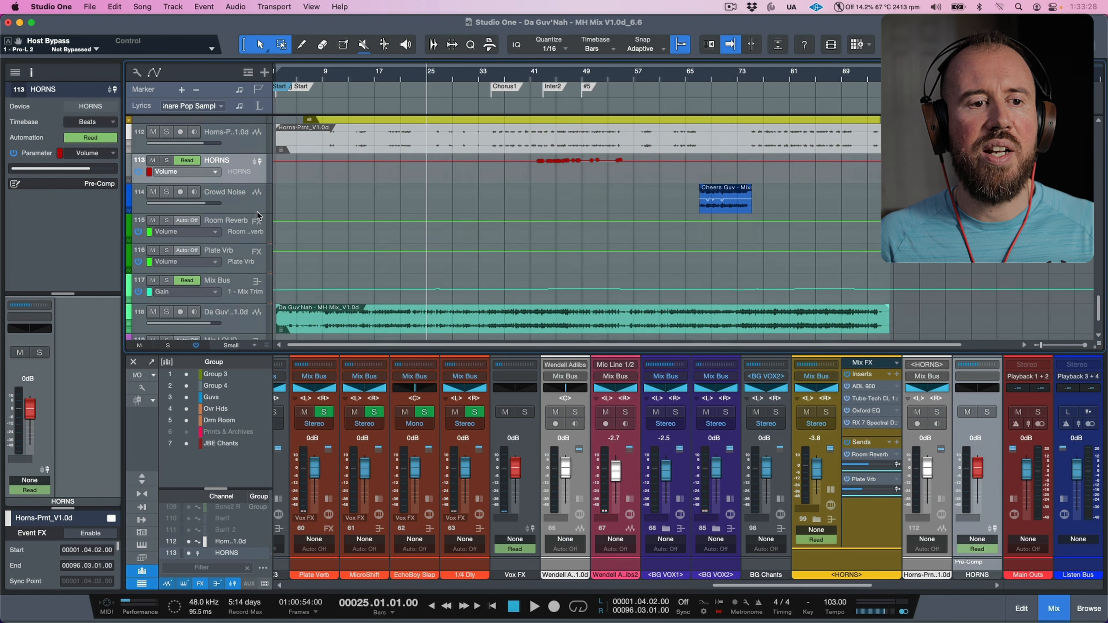
pyautogui.click(254, 206)
pyautogui.scroll(-2, 245, 226)
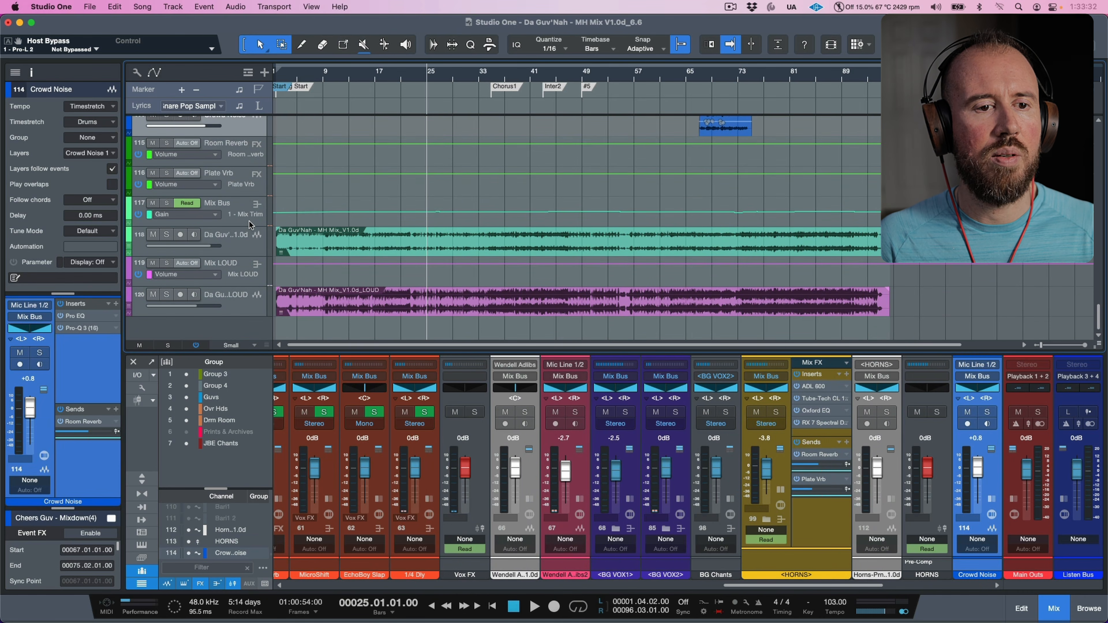
pyautogui.scroll(20, 249, 224)
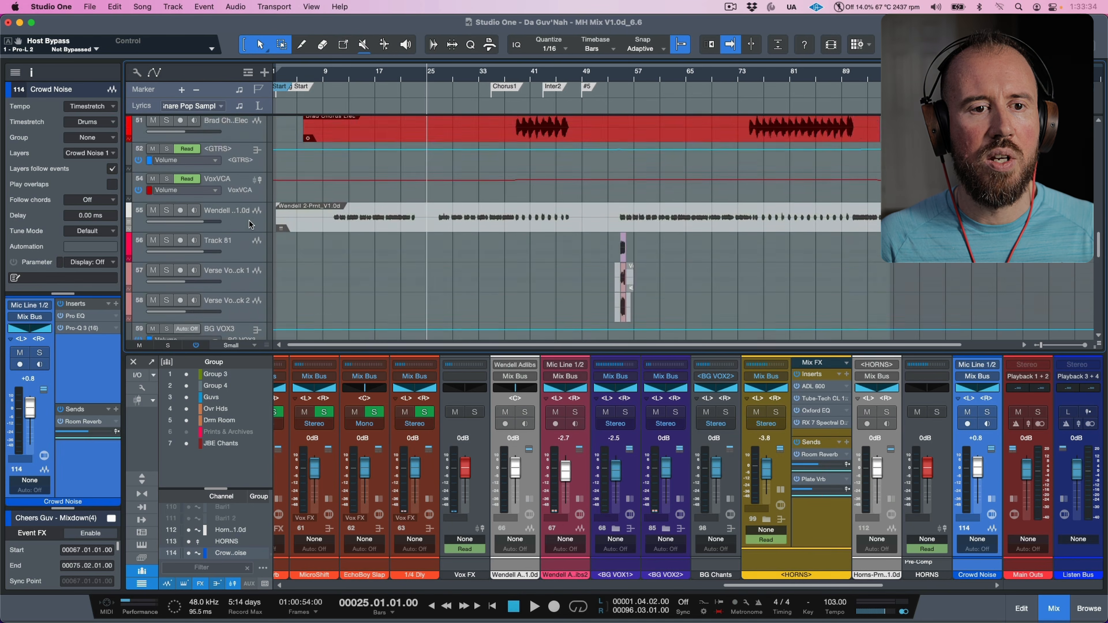
# Read the song notes for the preparation checklist, and close the notes and the video player
pyautogui.press('super+i')
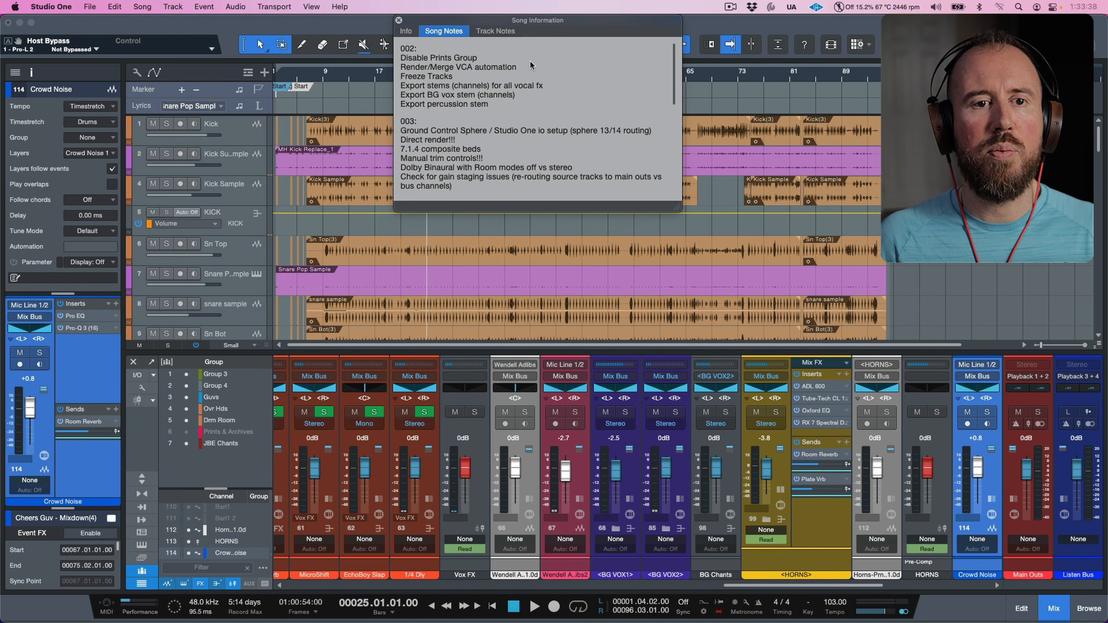
pyautogui.click(831, 44)
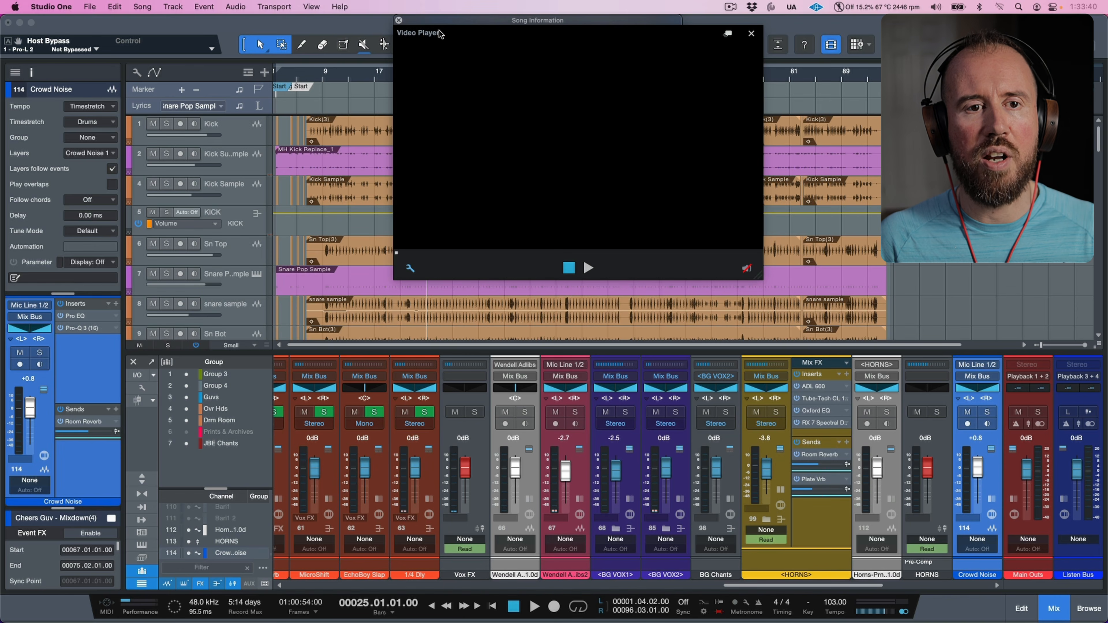
pyautogui.click(399, 20)
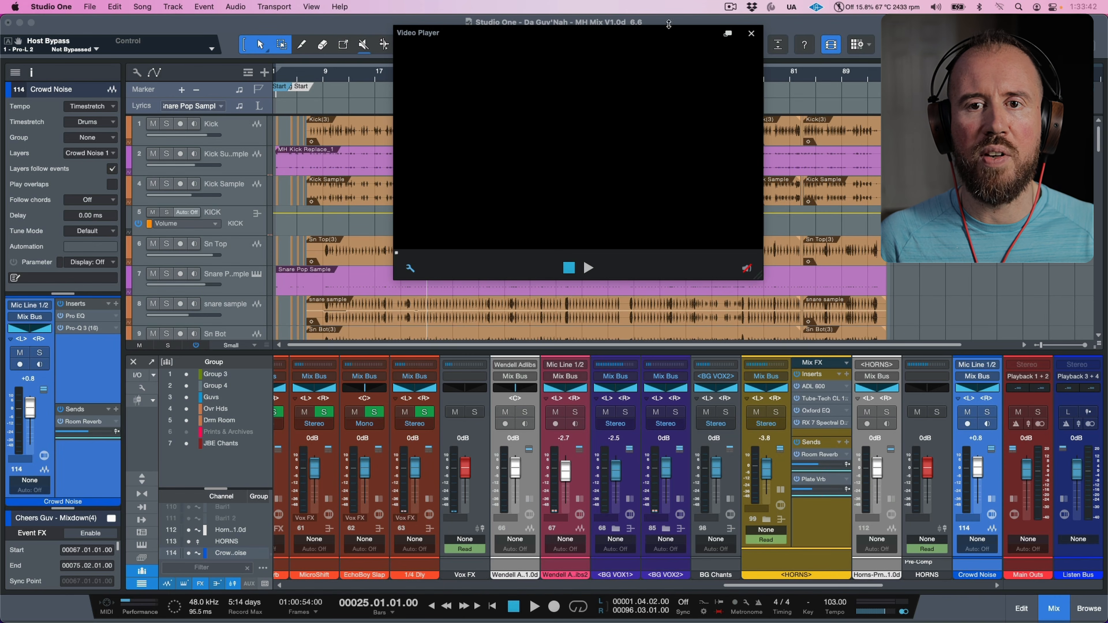
pyautogui.click(752, 33)
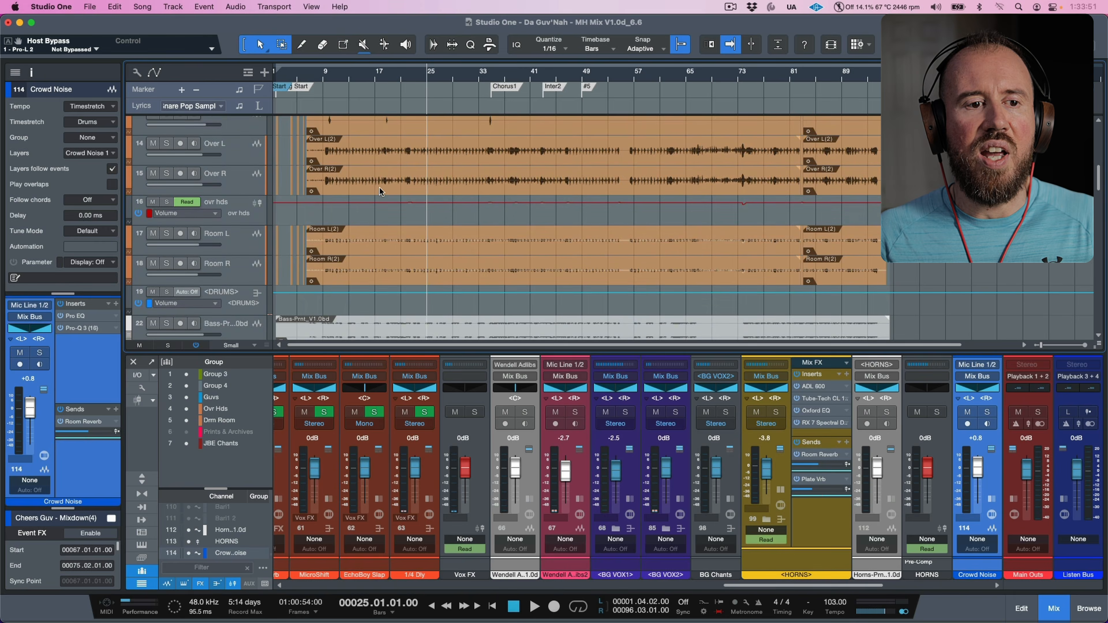
# Enlarge the ovr hds VCA's automation lane and solo the VCA
pyautogui.click(243, 205)
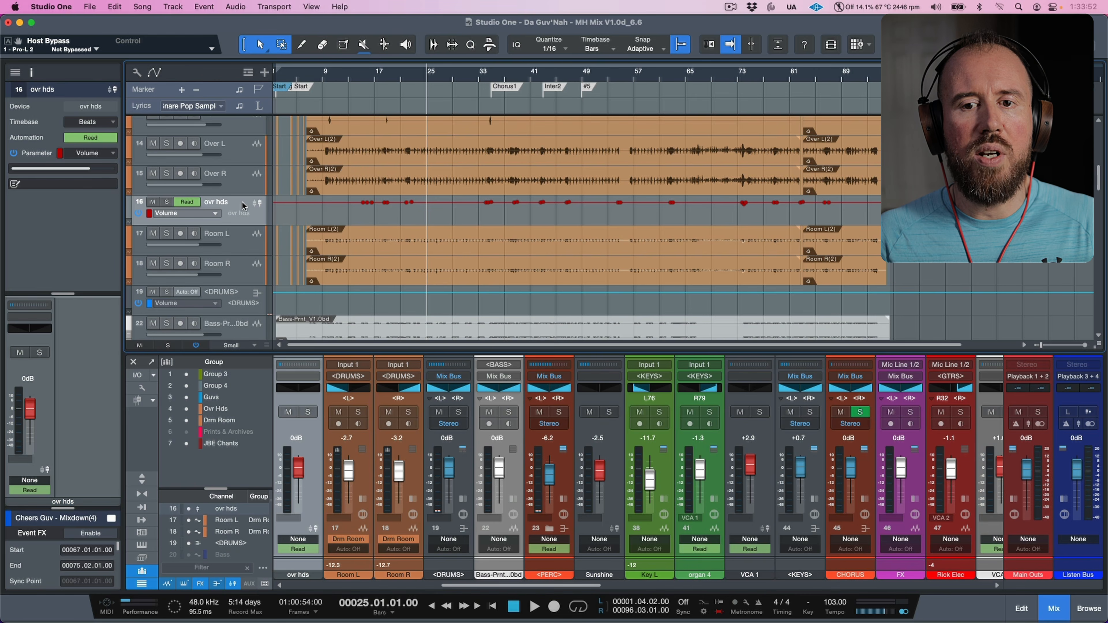
pyautogui.moveTo(241, 223); pyautogui.dragTo(241, 286)
pyautogui.click(167, 202)
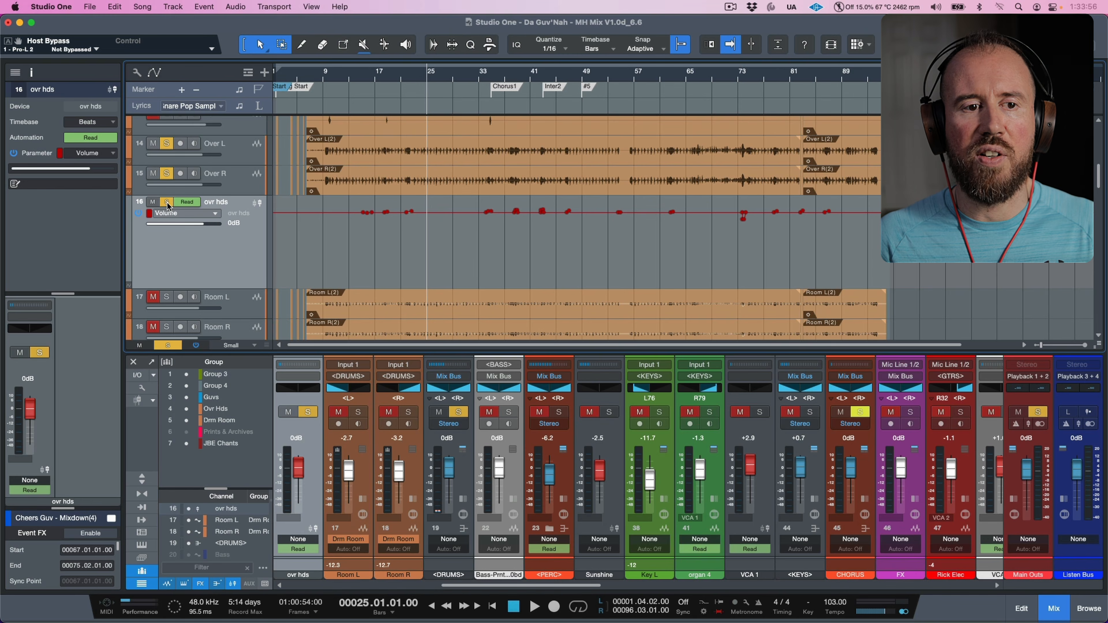
# Display the volume automation on both overhead tracks, Over L and Over R
pyautogui.click(248, 161)
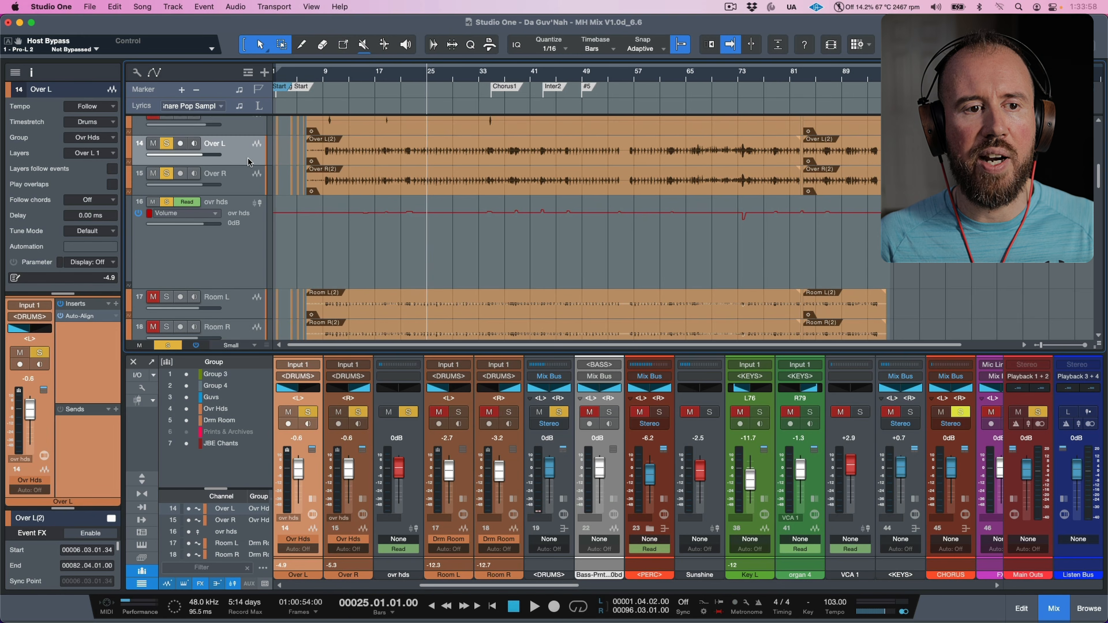
pyautogui.click(247, 176)
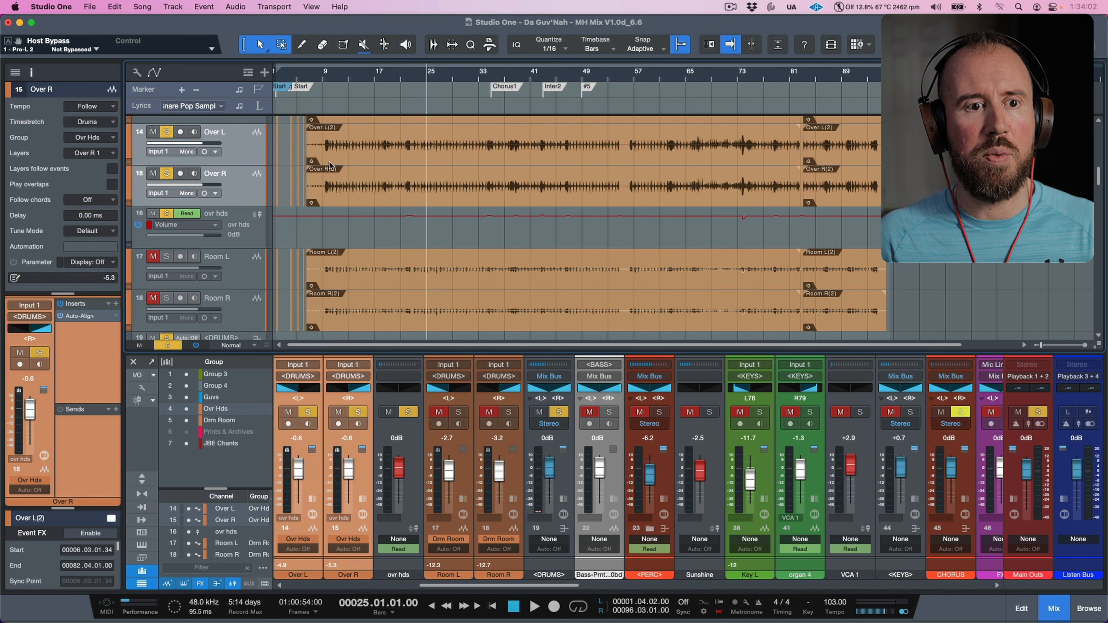
pyautogui.rightClick(241, 150)
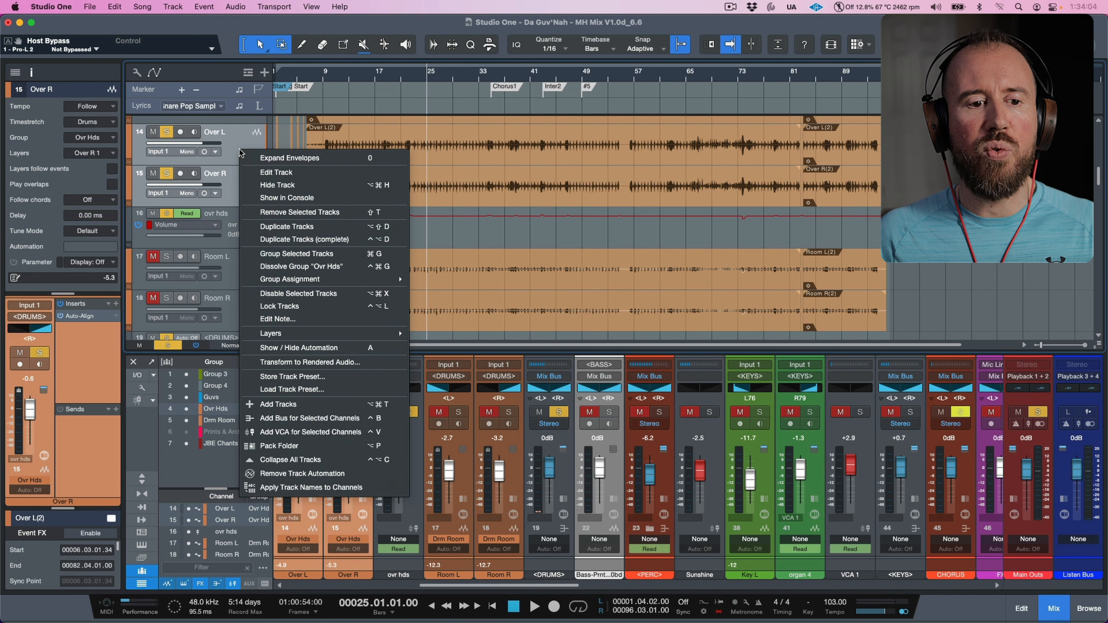
pyautogui.click(335, 348)
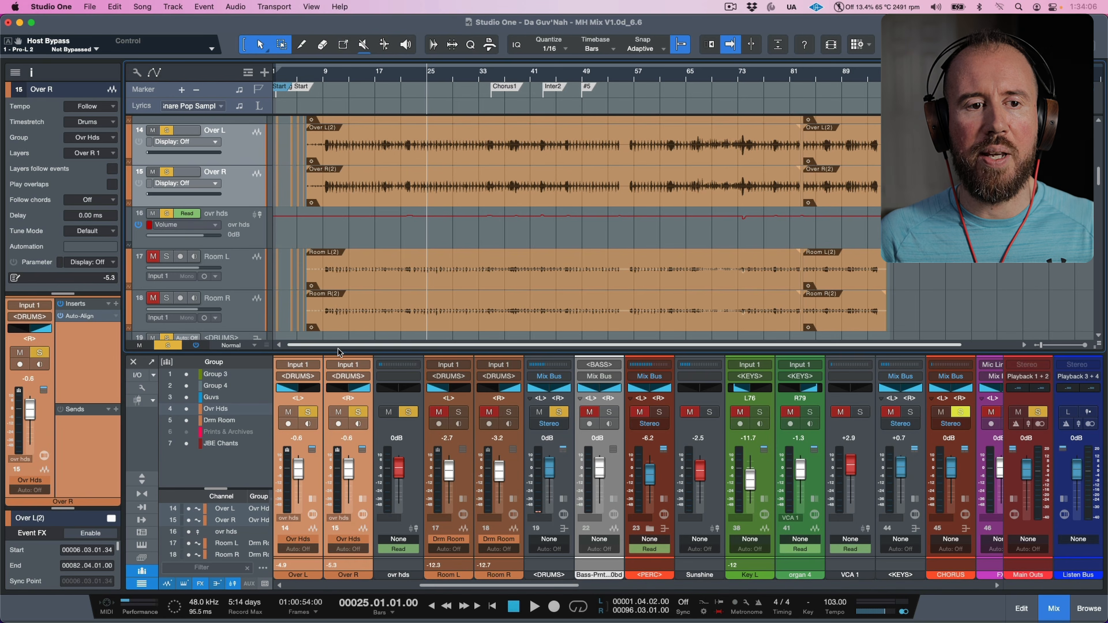
pyautogui.press('a')
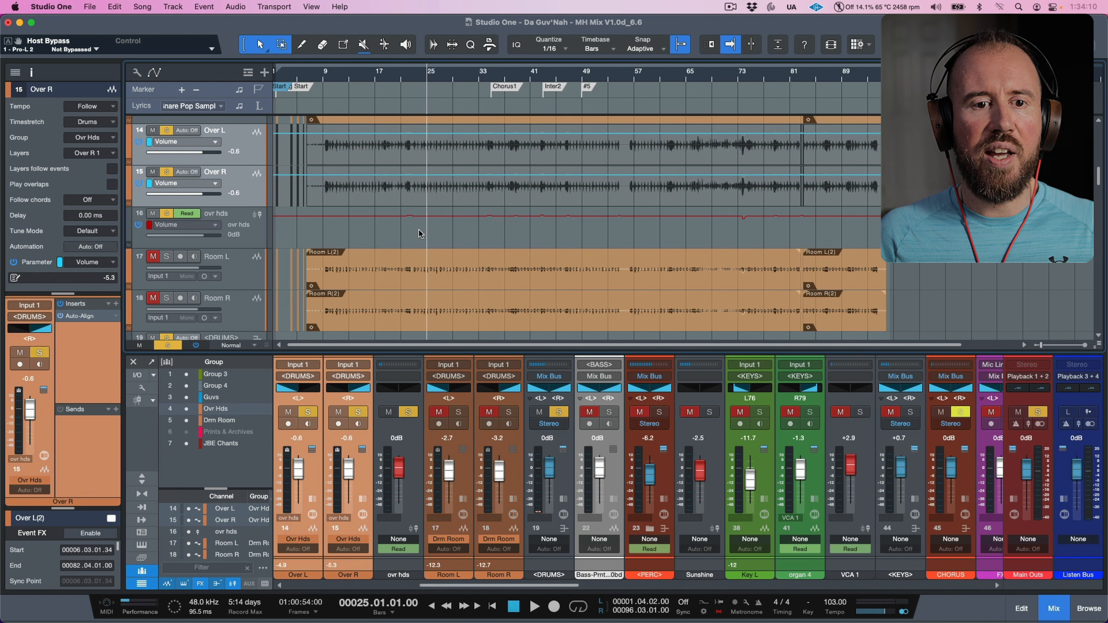
# Enlarge the track height to Large to inspect the volume envelopes on the overhead tracks
pyautogui.click(413, 78)
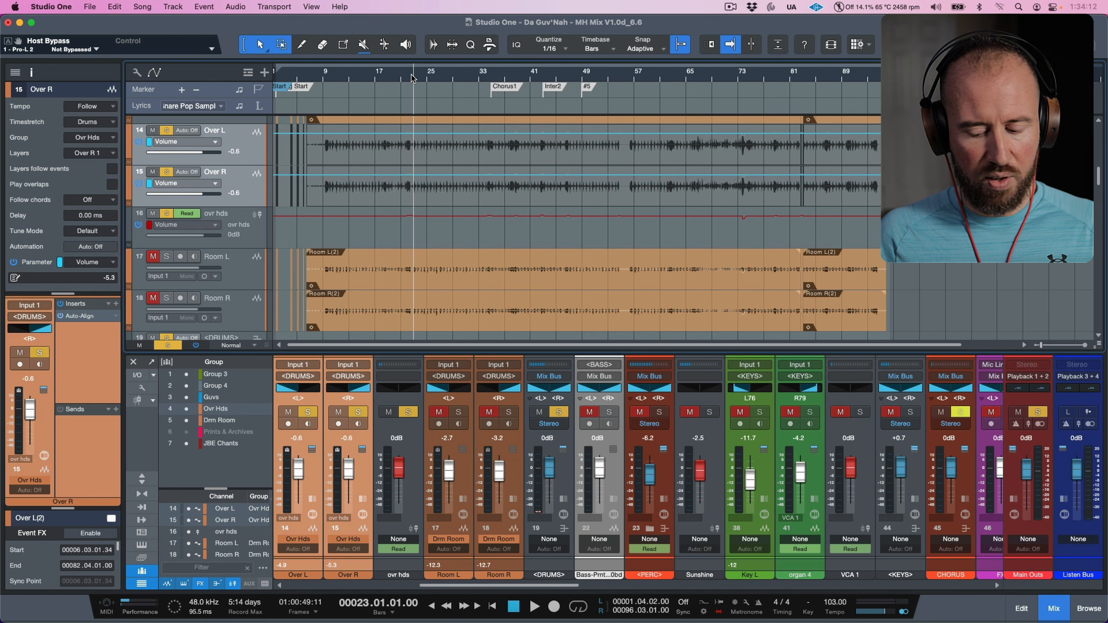
pyautogui.hotkey('shift', 'e')
pyautogui.hotkey('shift', 'e')
pyautogui.hotkey('shift', 'e')
pyautogui.hotkey('shift', 'e')
pyautogui.hotkey('shift', 'e')
pyautogui.hotkey('shift', 'e')
pyautogui.hotkey('shift', 'e')
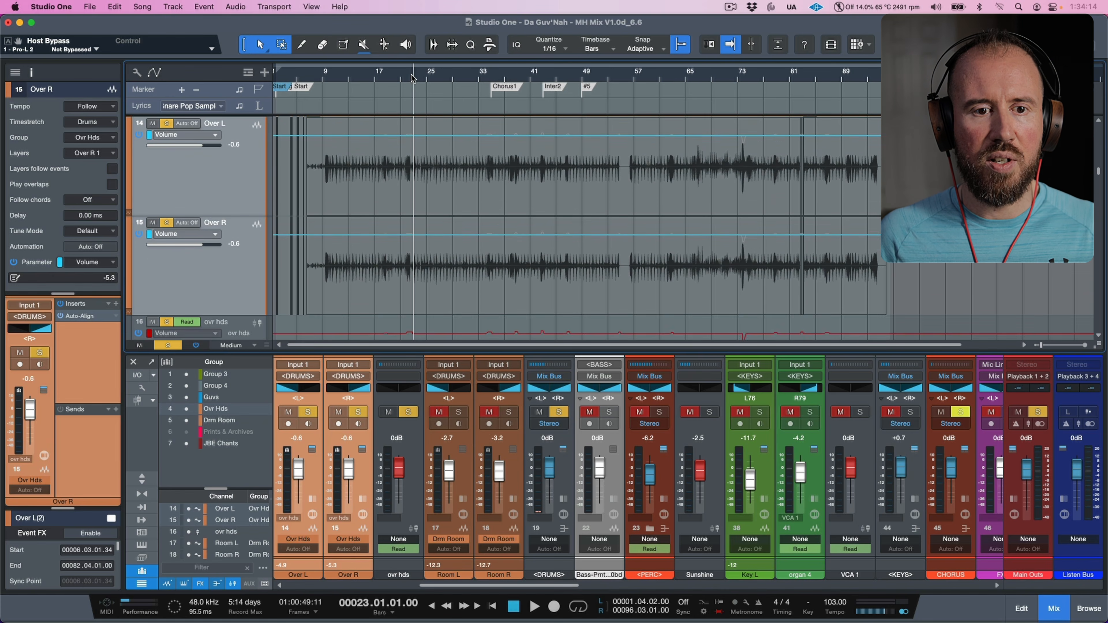
pyautogui.hotkey('shift', 'e')
pyautogui.hotkey('shift', 'e')
pyautogui.hotkey('shift', 'e')
pyautogui.hotkey('shift', 'e')
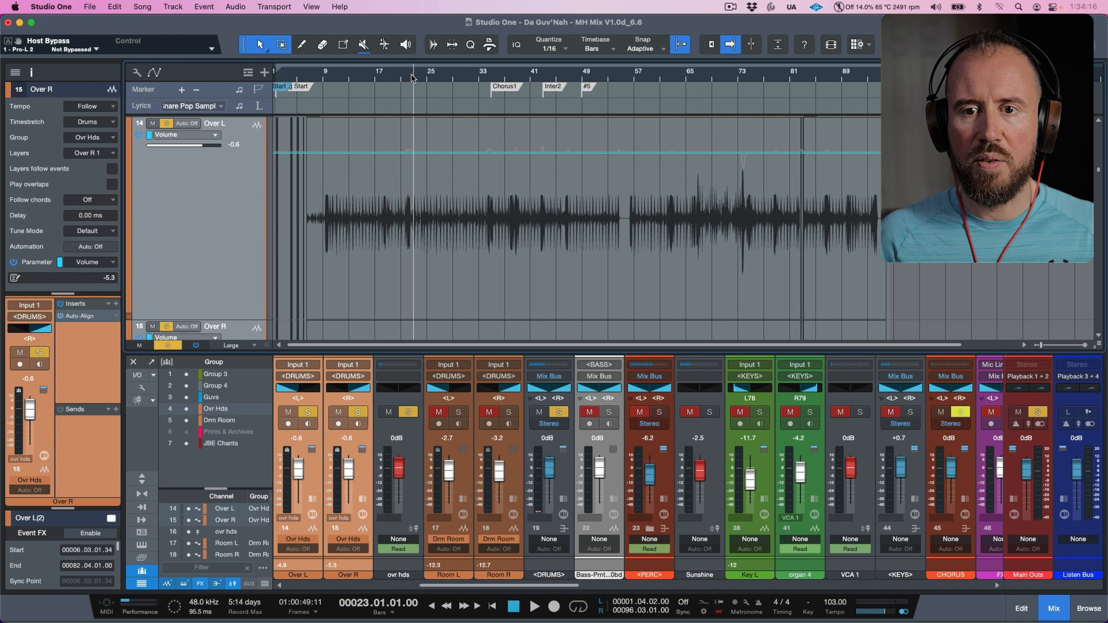
# Examine the volume dip near the end of bar 73, comparing the overheads' ghosted curve with the ovr hds VCA automation
pyautogui.click(742, 196)
pyautogui.press('e')
pyautogui.press('e')
pyautogui.press('e')
pyautogui.press('e')
pyautogui.press('e')
pyautogui.press('e')
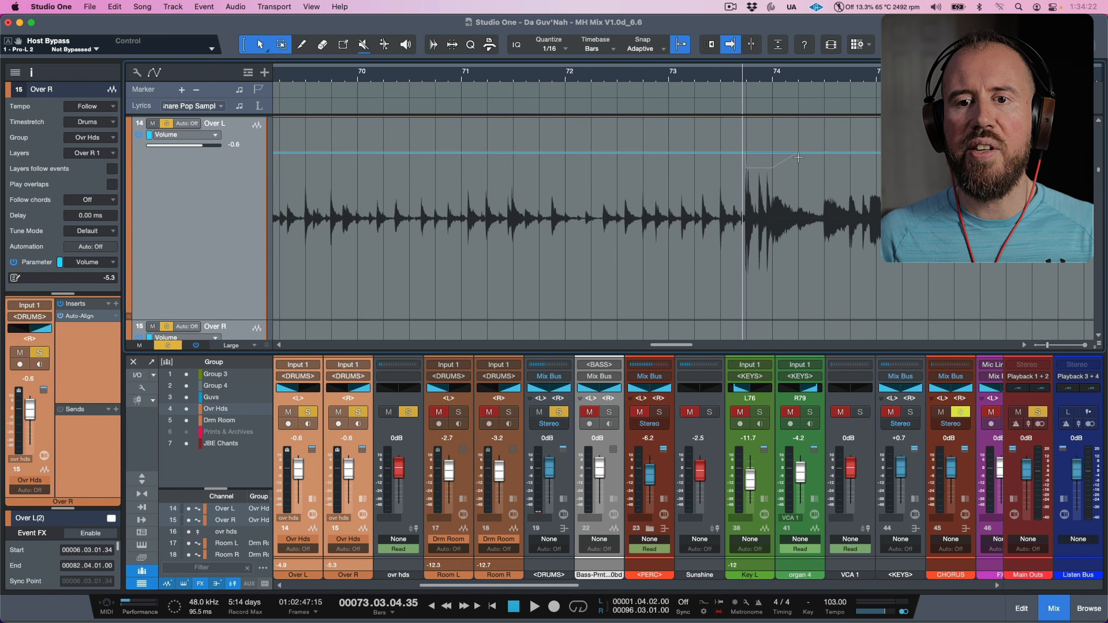
pyautogui.scroll(-5, 757, 210)
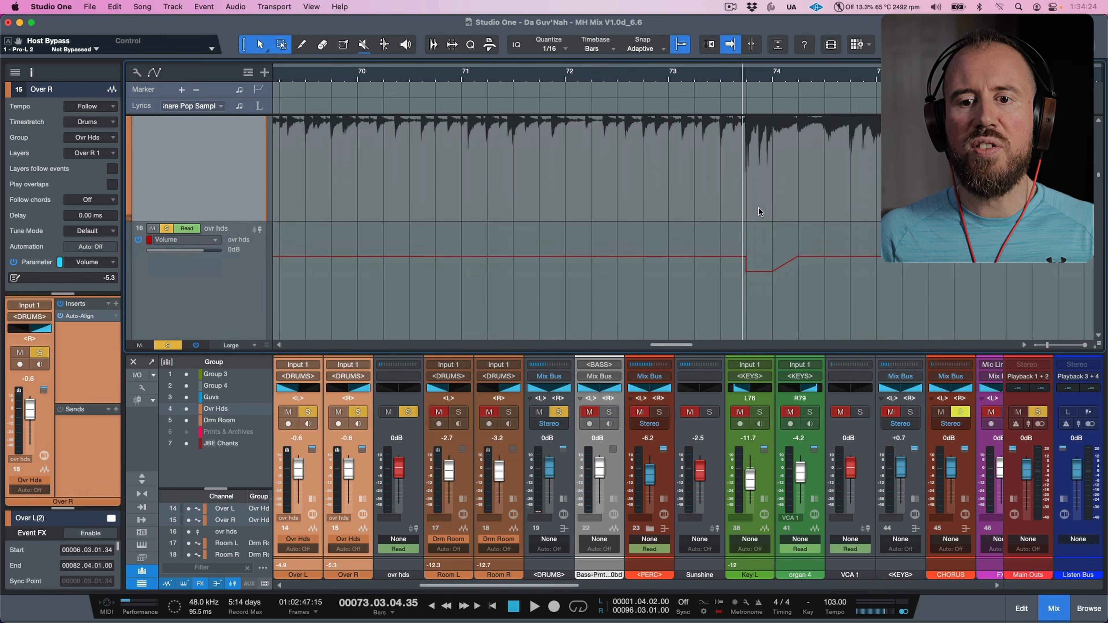
pyautogui.scroll(3, 759, 231)
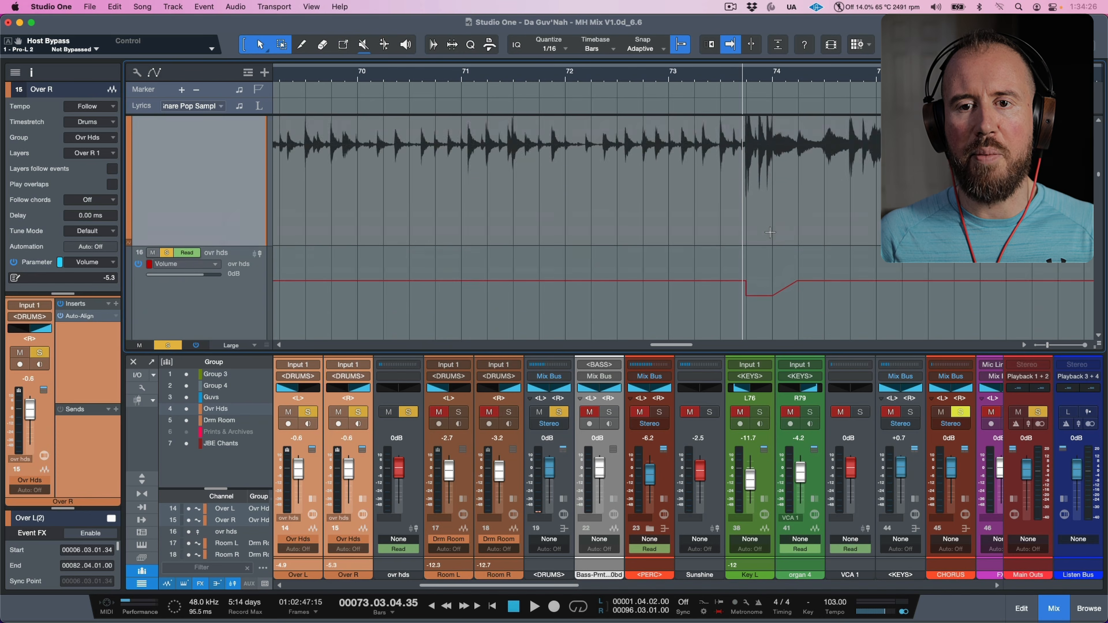
pyautogui.scroll(3, 771, 228)
pyautogui.scroll(-4, 771, 229)
pyautogui.scroll(-3, 776, 234)
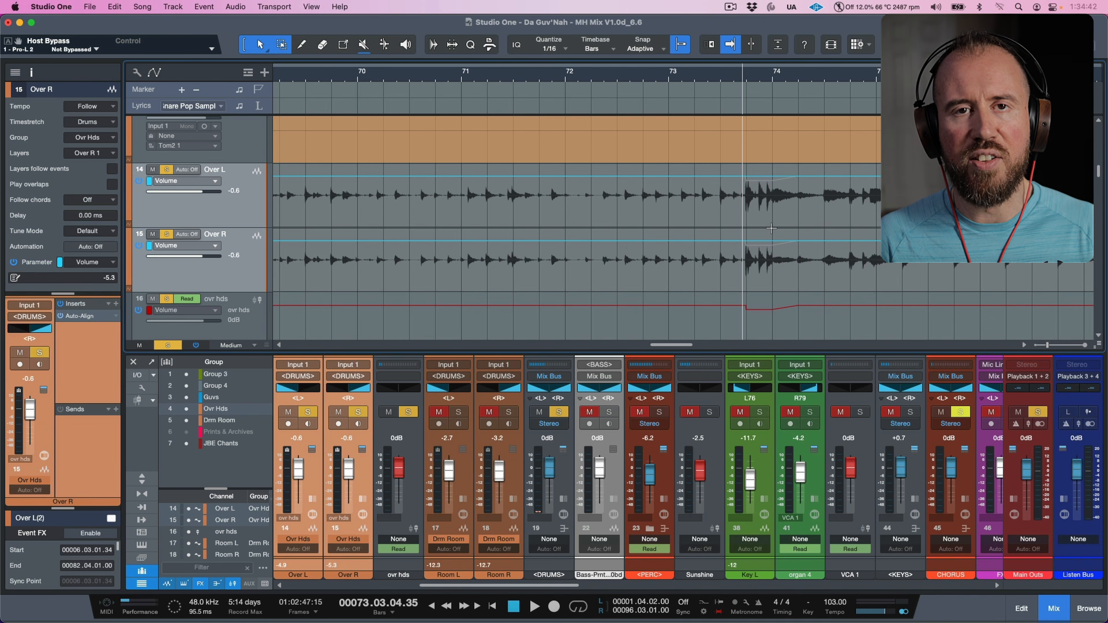
# Clear the solos on the overheads and their VCA, showing a wider stretch of the timeline
pyautogui.press('w')
pyautogui.press('w')
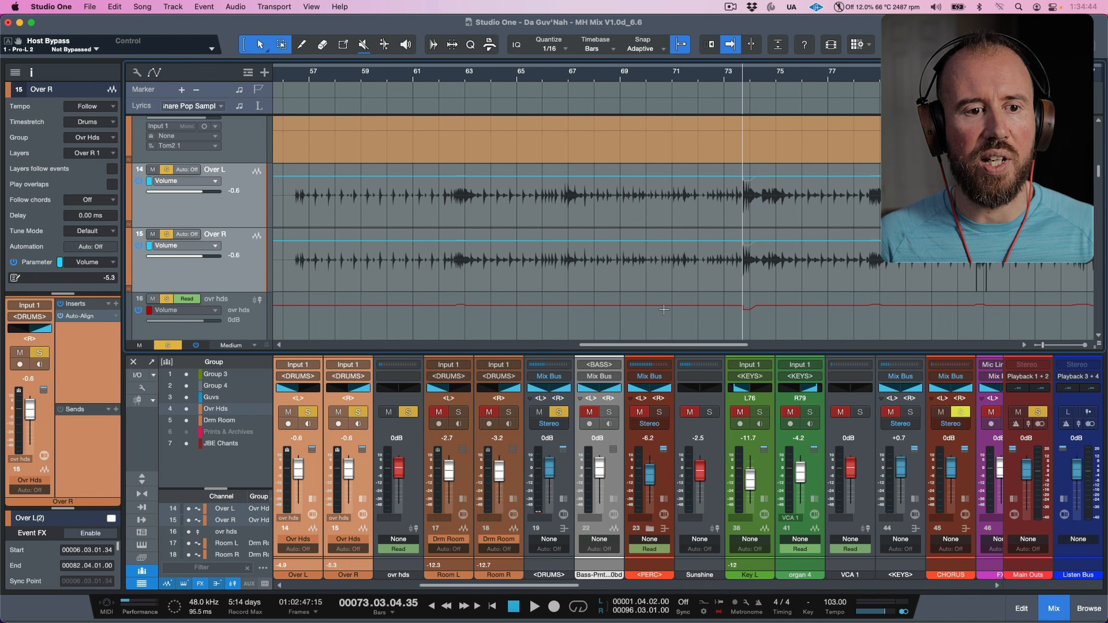
pyautogui.hotkey('shift', 's')
pyautogui.scroll(-2, 747, 230)
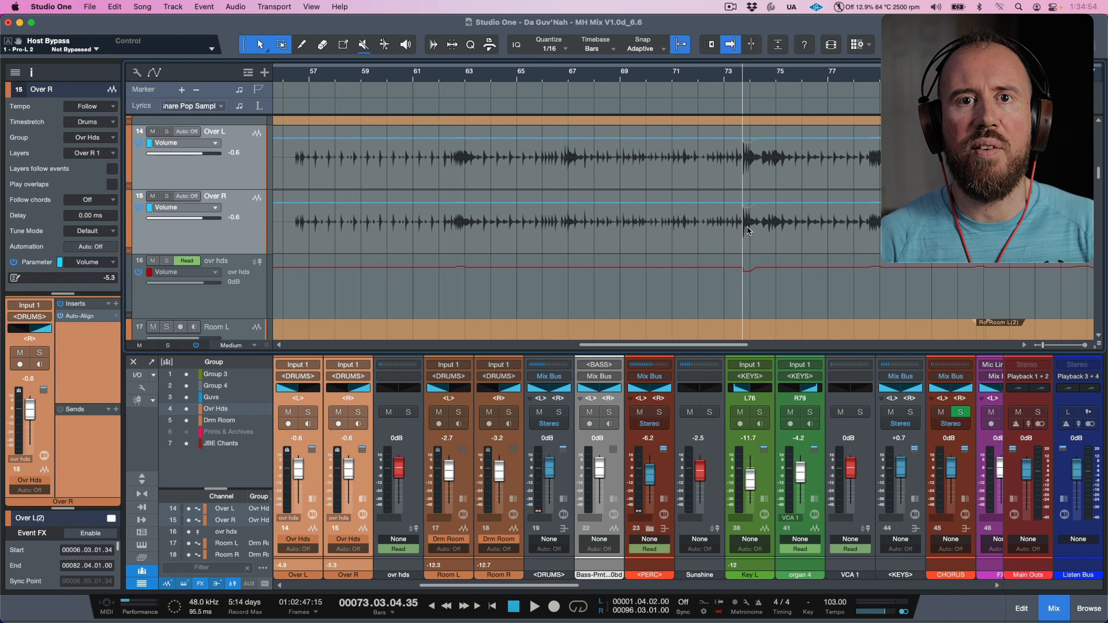
# Merge the ovr hds VCA's volume automation into its Over L and Over R channels
pyautogui.click(233, 301)
pyautogui.hscroll(-3, 415, 467)
pyautogui.rightClick(472, 495)
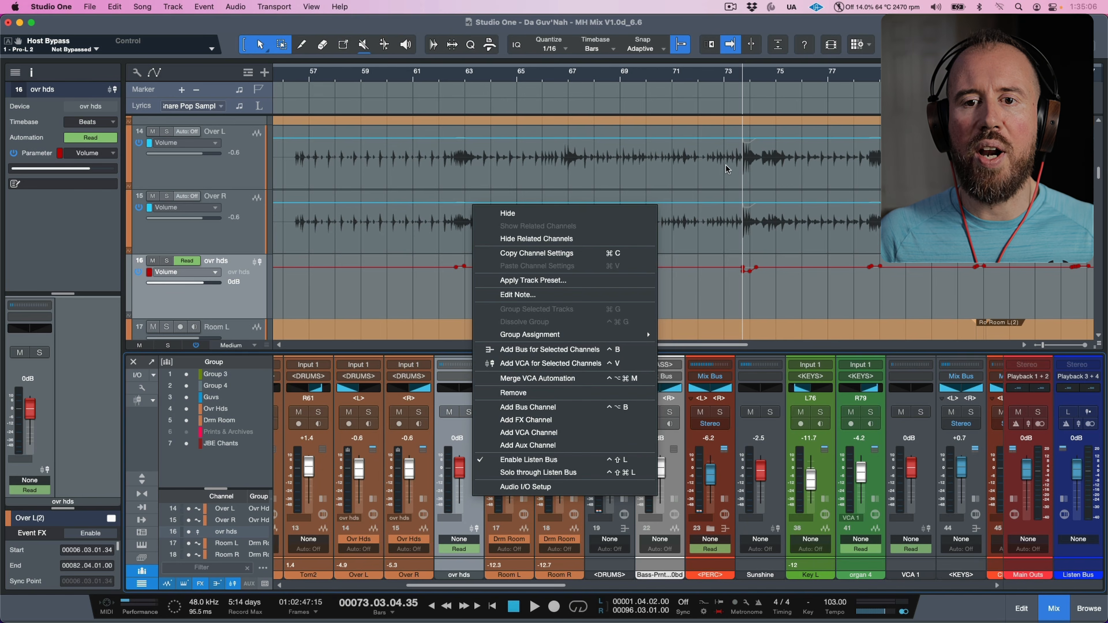
pyautogui.click(550, 379)
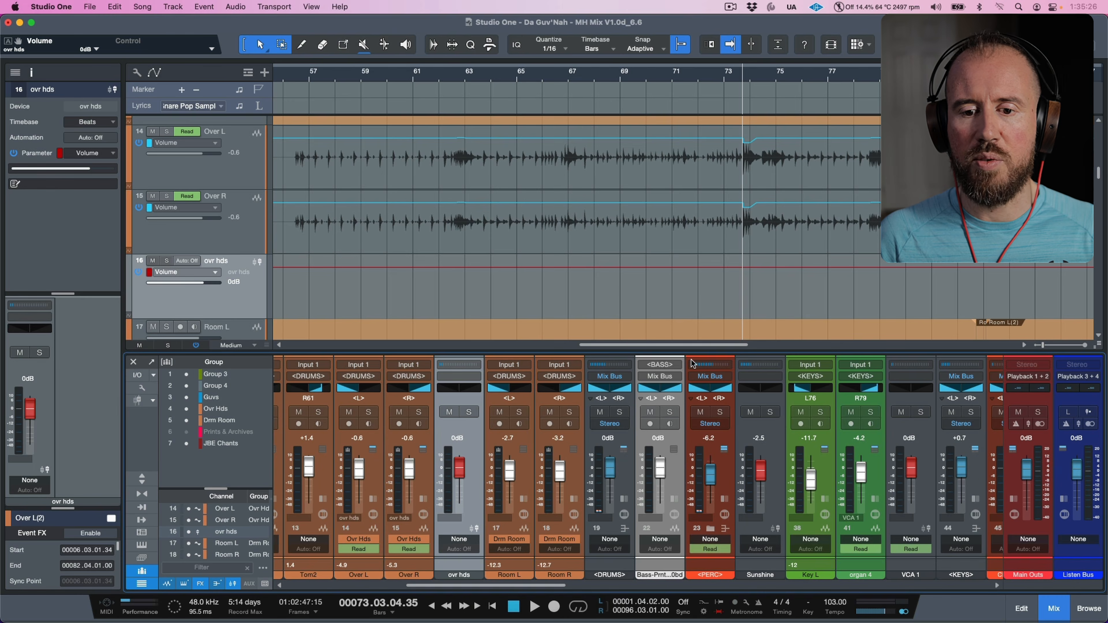
# Check which channels the Sunshine VCA controls and inspect its automation across the song
pyautogui.click(770, 365)
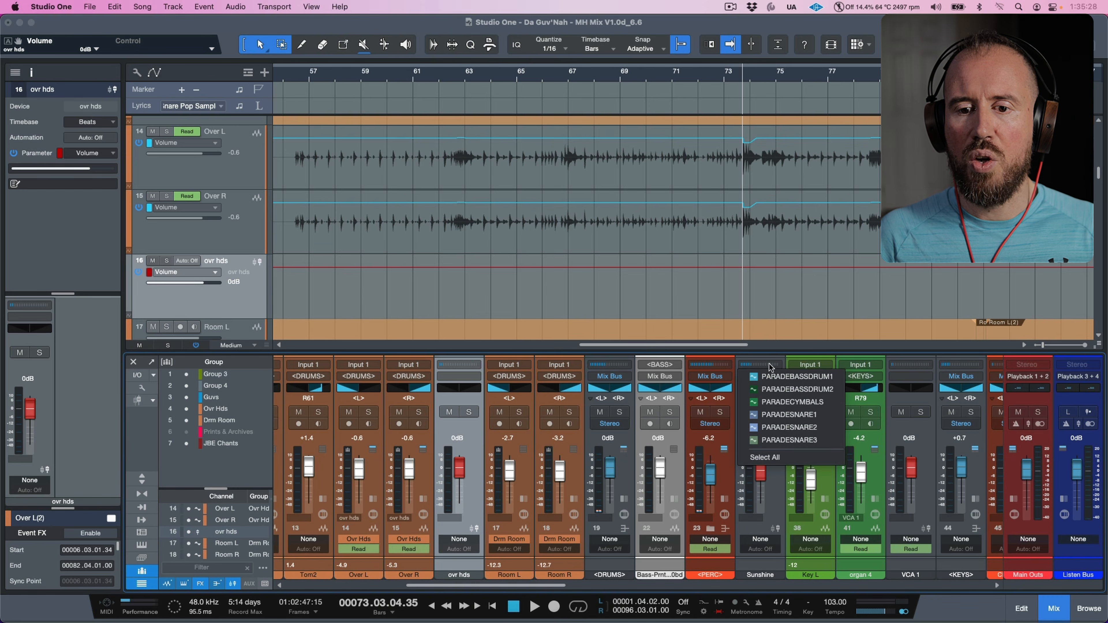
pyautogui.click(757, 301)
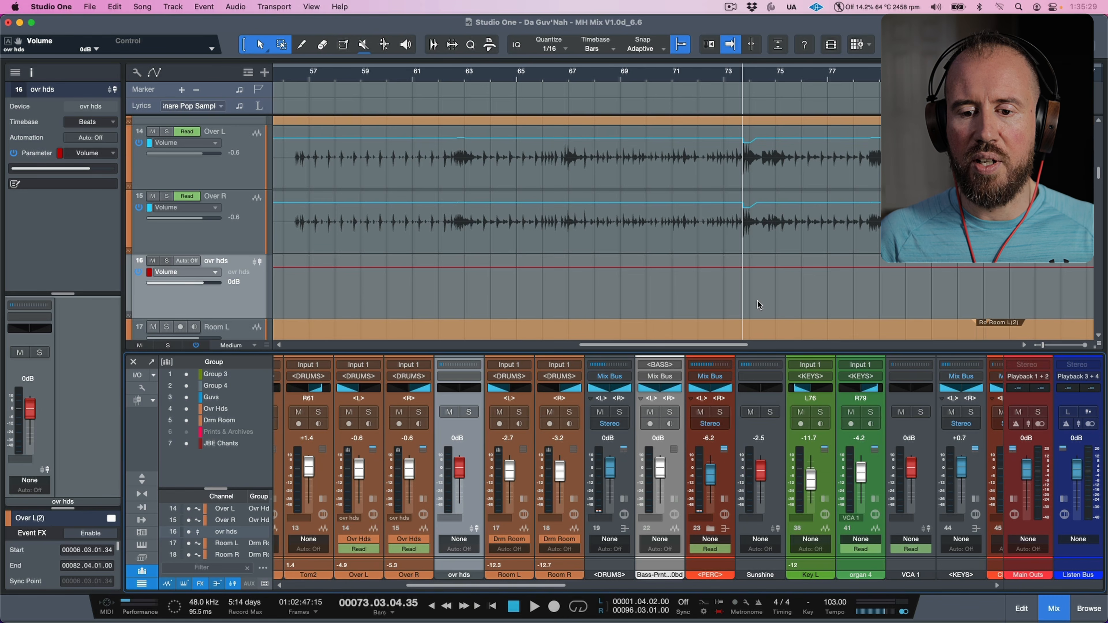
pyautogui.click(775, 465)
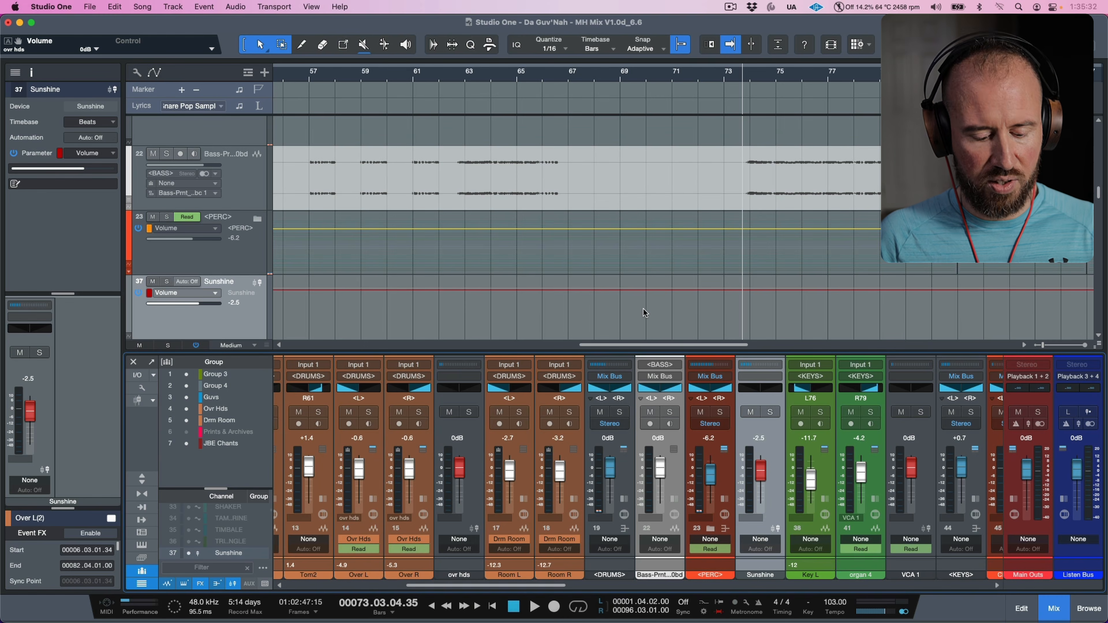
pyautogui.press('w')
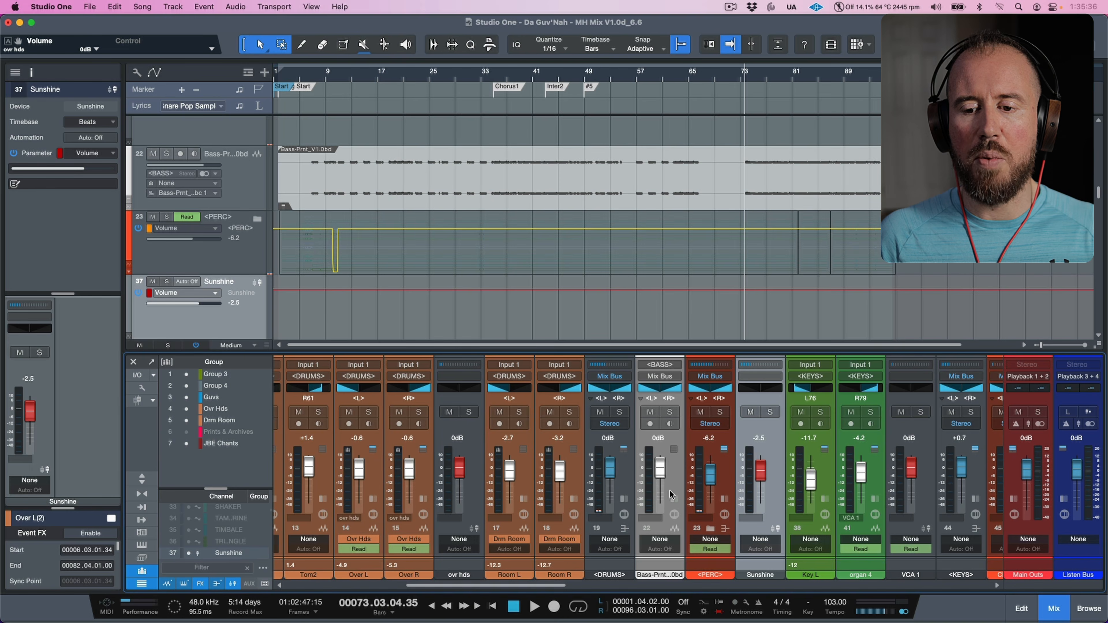
# Select VCA 1, check which channel it controls, and inspect organ 4's pan automation
pyautogui.moveTo(558, 587); pyautogui.dragTo(606, 589)
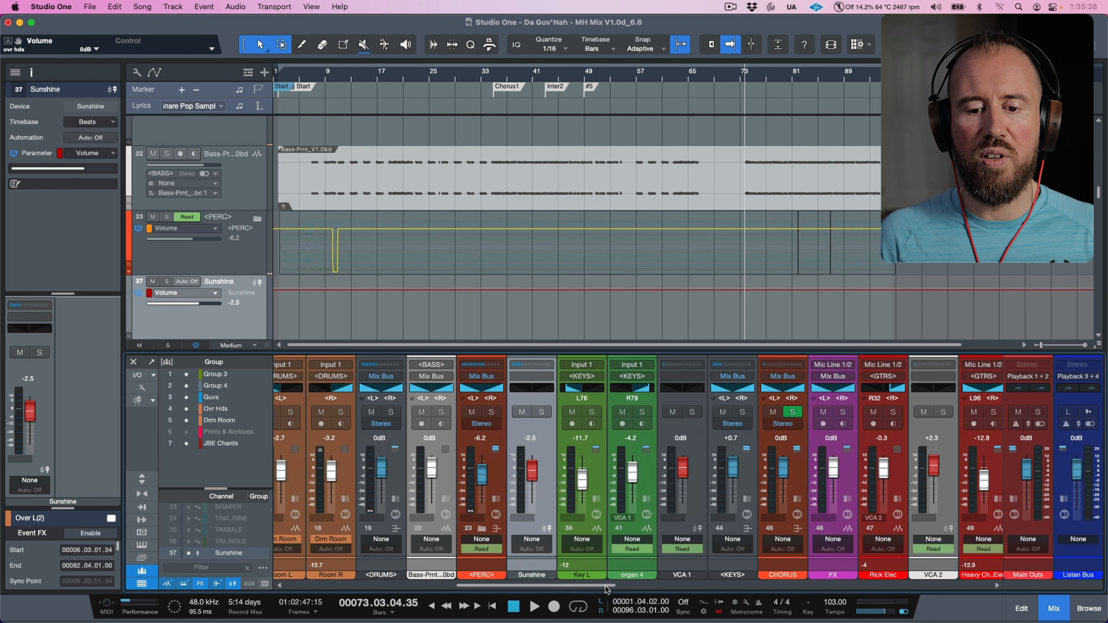
pyautogui.click(695, 493)
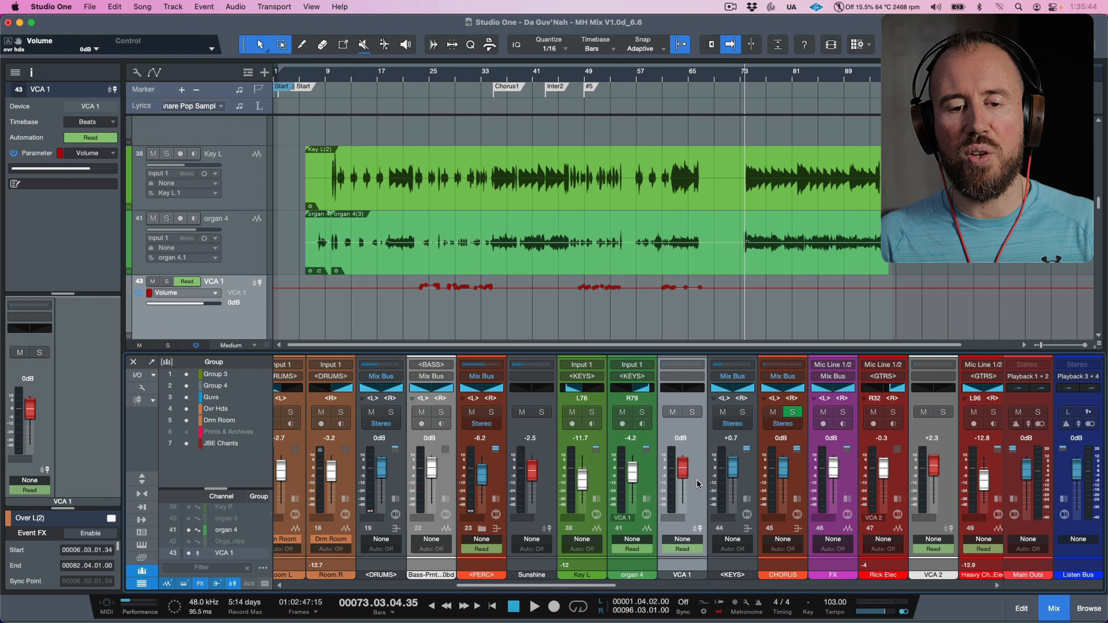
pyautogui.click(241, 239)
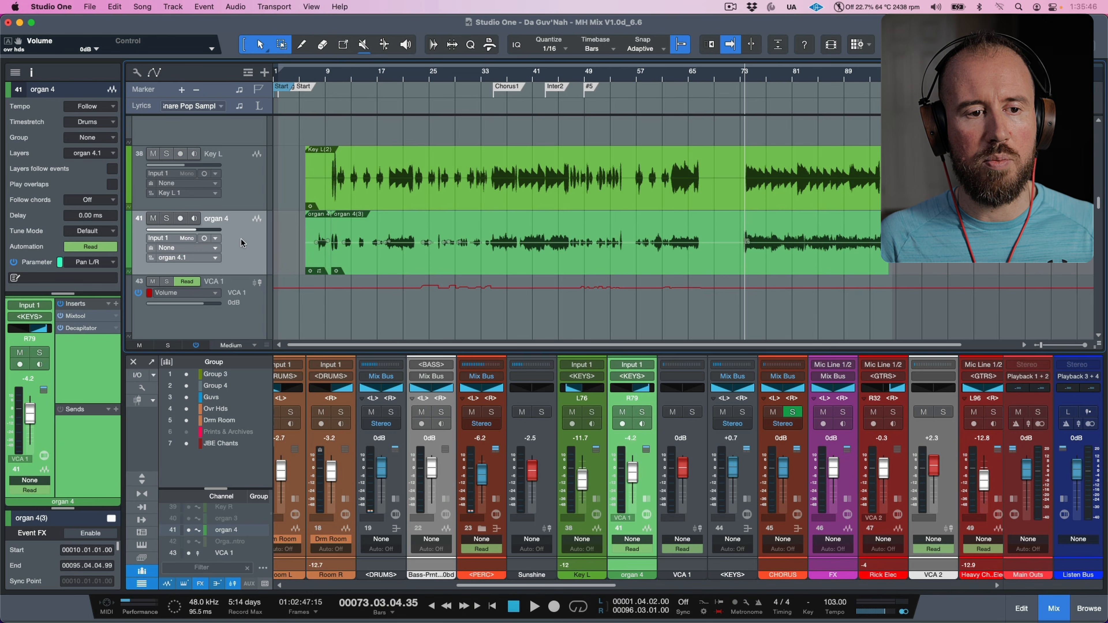
pyautogui.rightClick(241, 239)
pyautogui.click(340, 437)
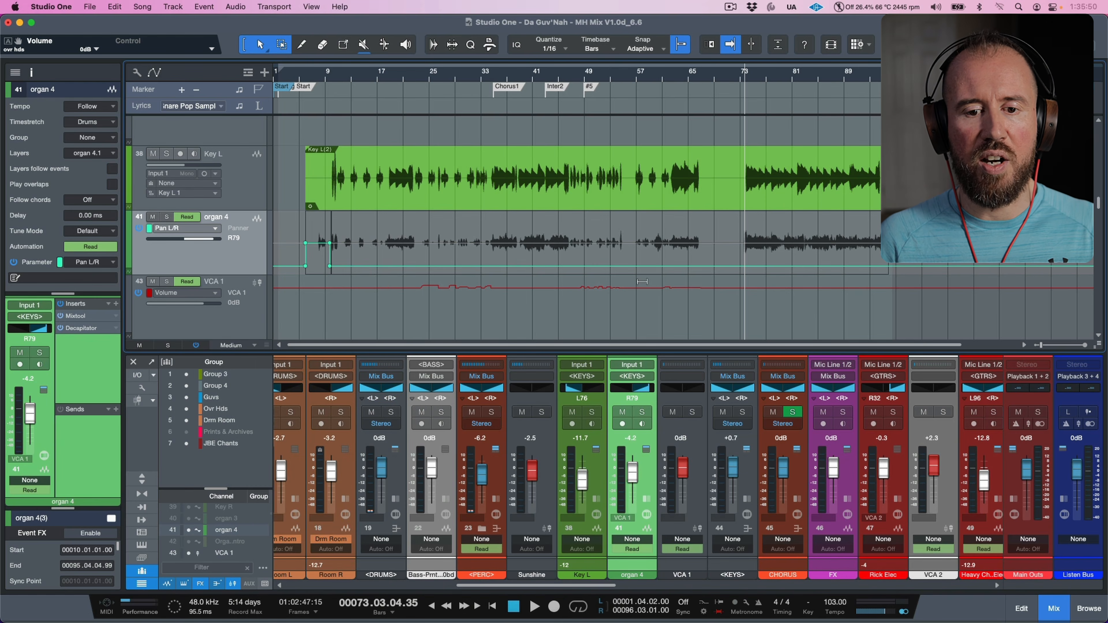
pyautogui.moveTo(681, 368)
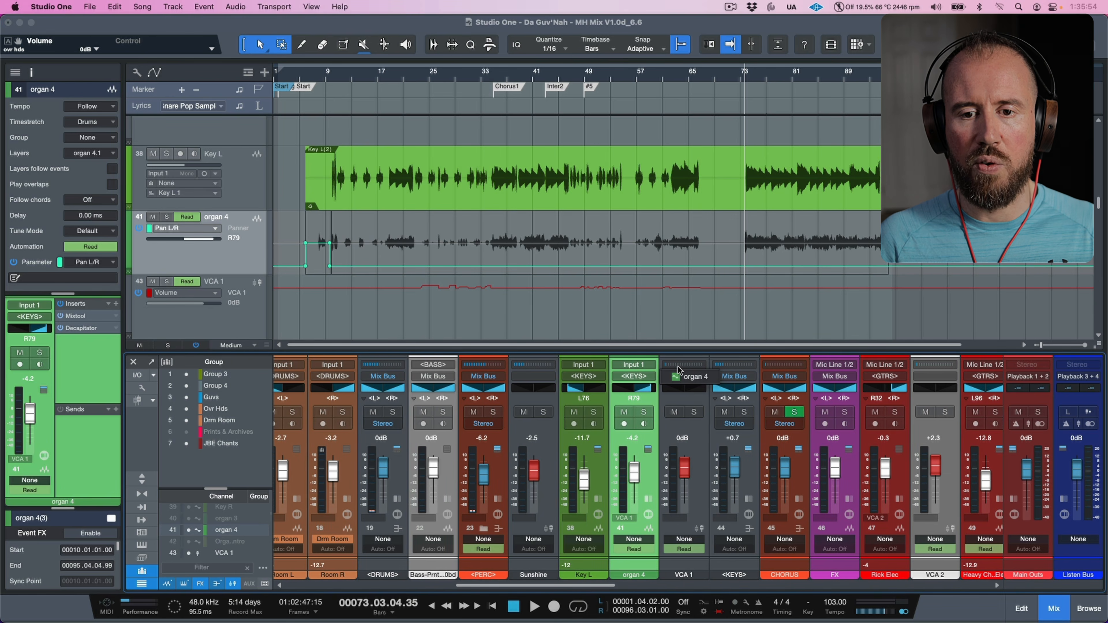
# Hide organ 4's overlaid automation and expand its Volume and Pan L/R envelopes in separate lanes beneath the track
pyautogui.rightClick(251, 253)
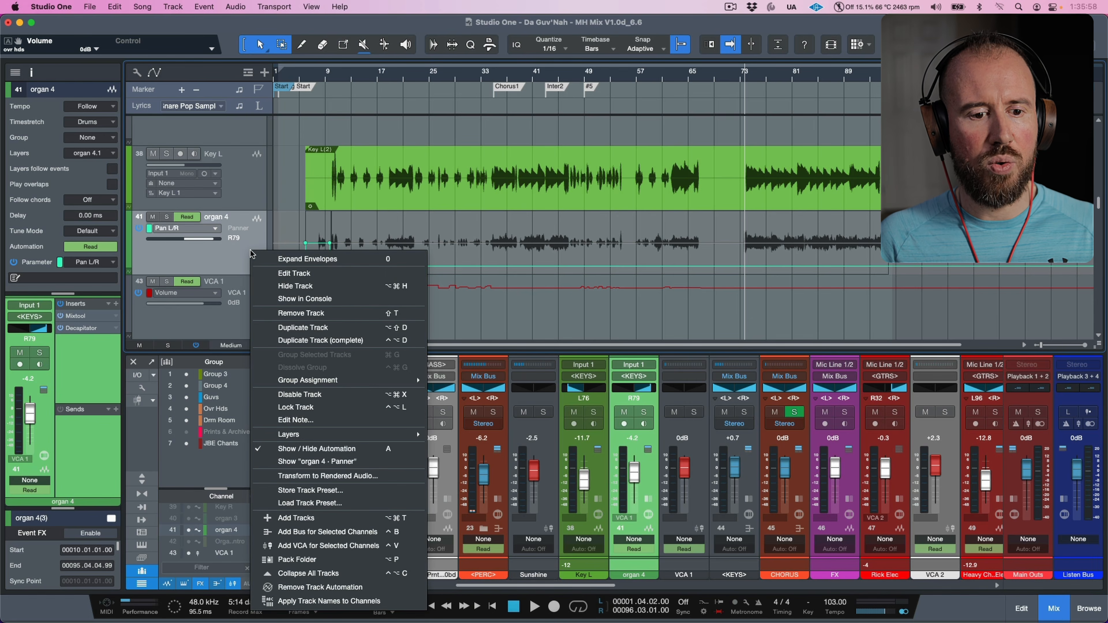
pyautogui.click(279, 448)
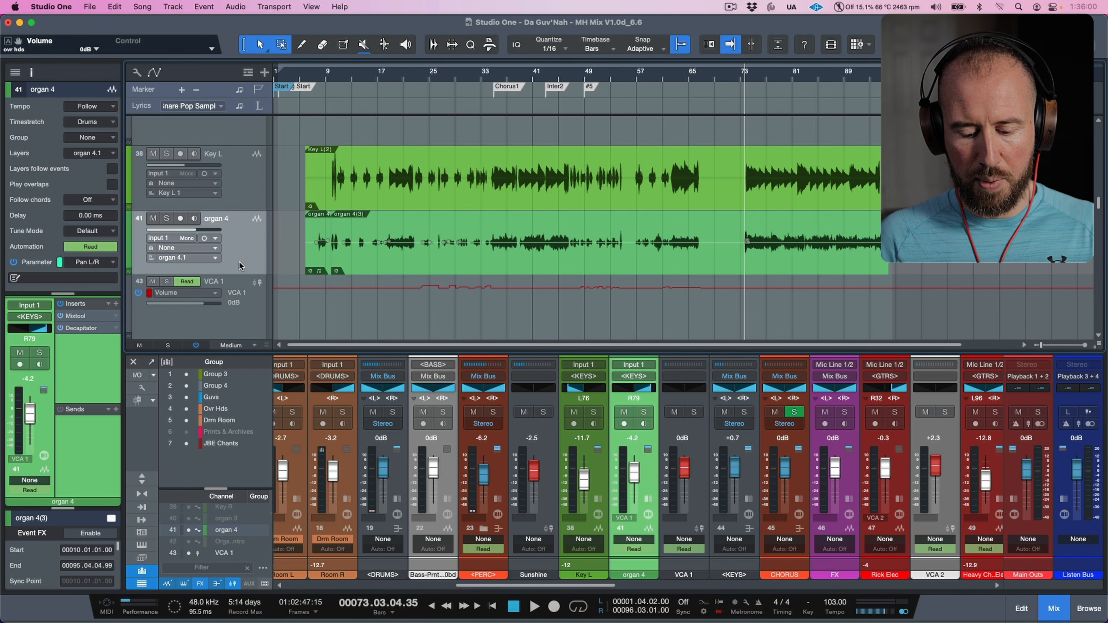
pyautogui.press('a')
pyautogui.scroll(-2, 383, 227)
pyautogui.scroll(-2, 382, 227)
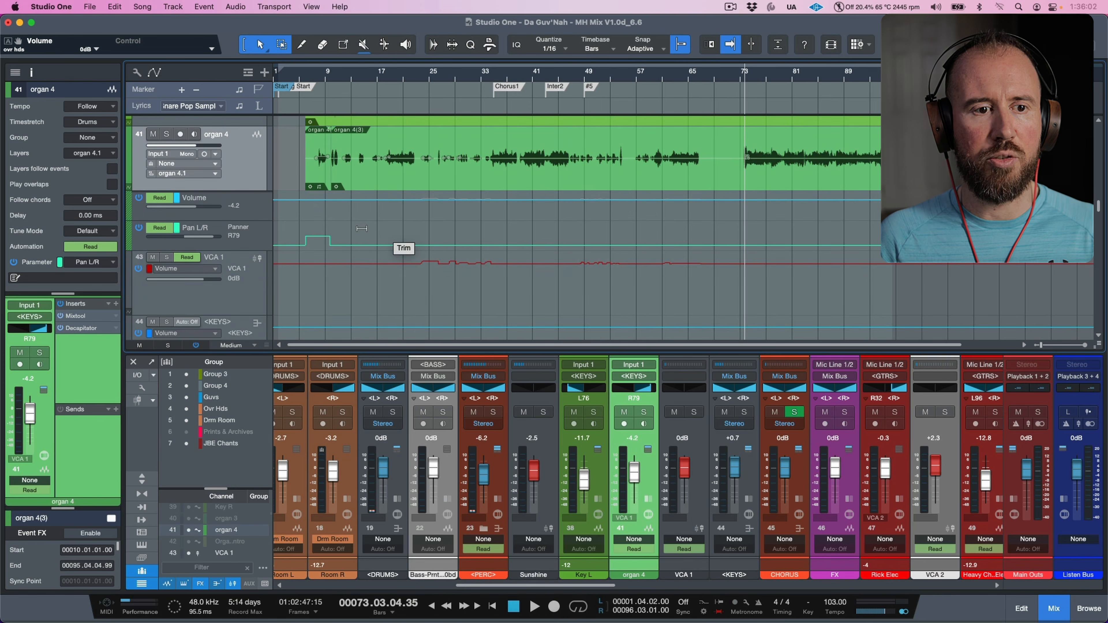
# Merge VCA 1's volume automation into the organ 4 channel and enlarge organ 4's volume lane
pyautogui.click(255, 289)
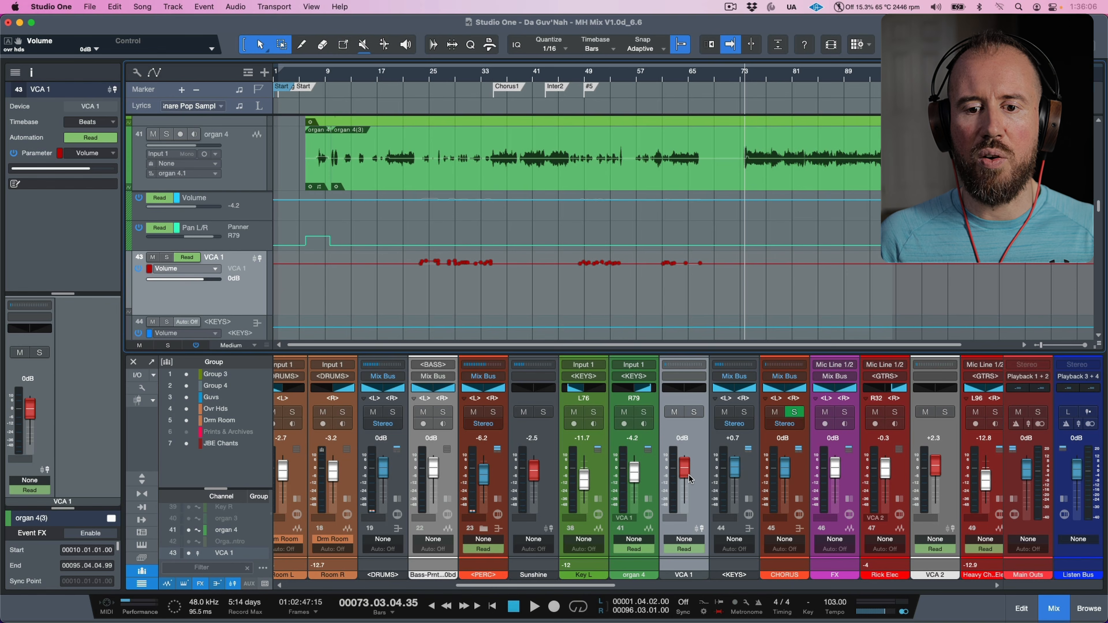
pyautogui.rightClick(700, 476)
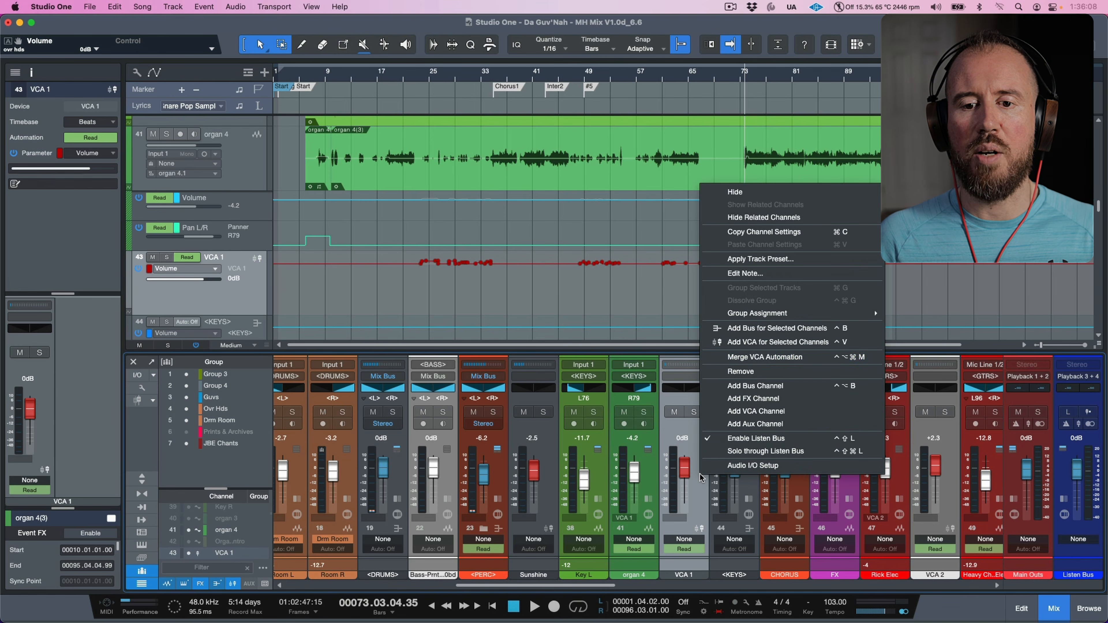
pyautogui.click(746, 362)
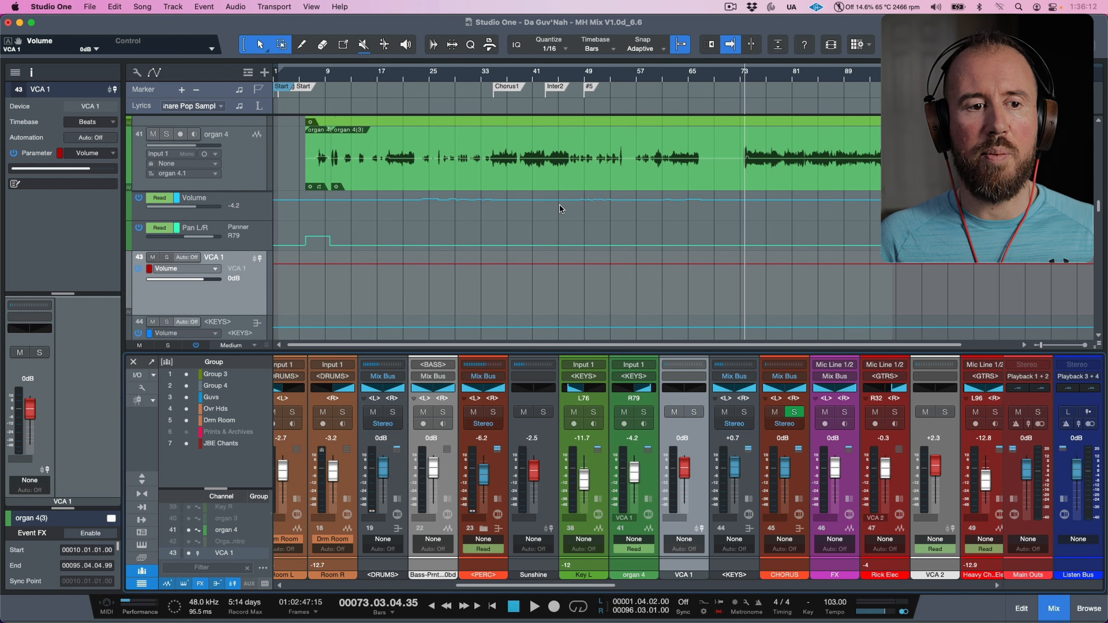
pyautogui.moveTo(264, 221); pyautogui.dragTo(264, 239)
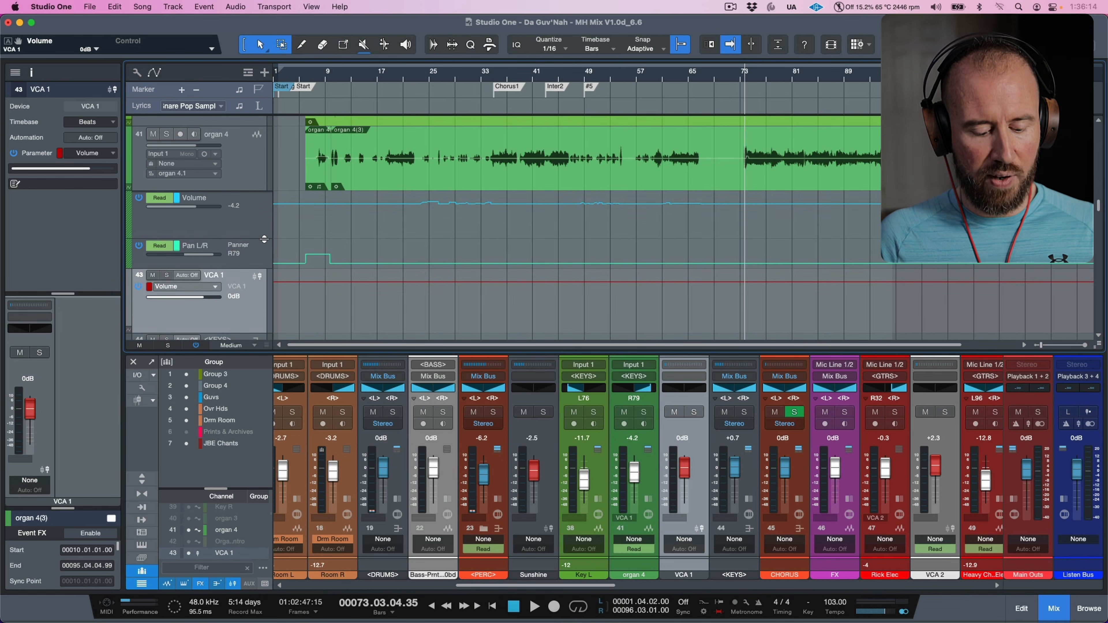
# Undo the VCA 1 merge to examine organ 4's ghosted volume curve around bars 23 to 31, restoring the merge once checked
pyautogui.press('super+z')
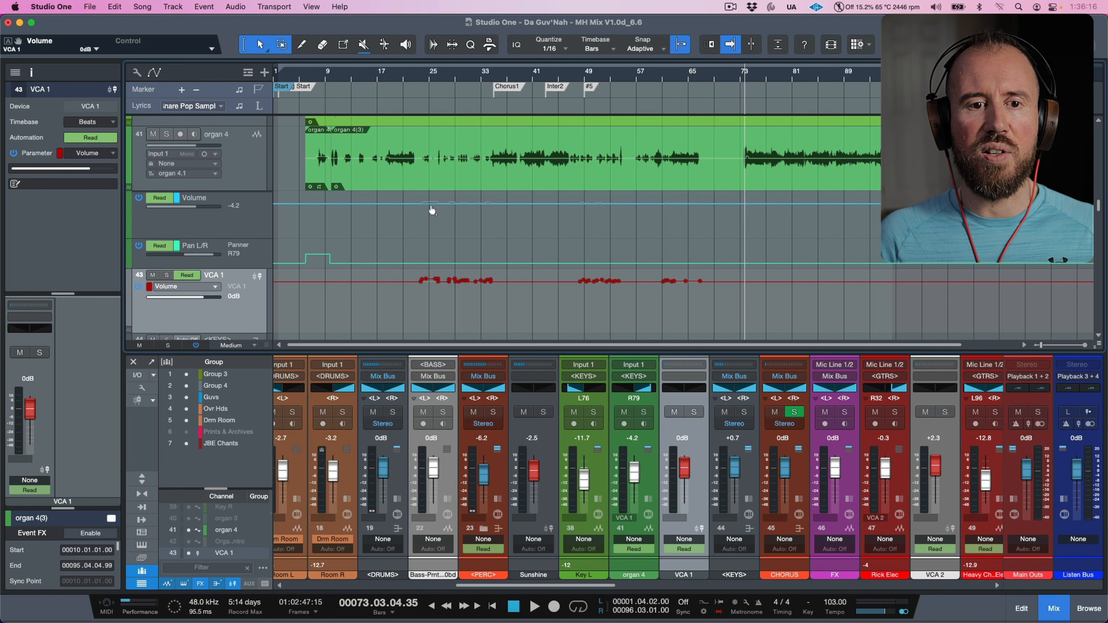
pyautogui.moveTo(417, 199); pyautogui.dragTo(489, 204)
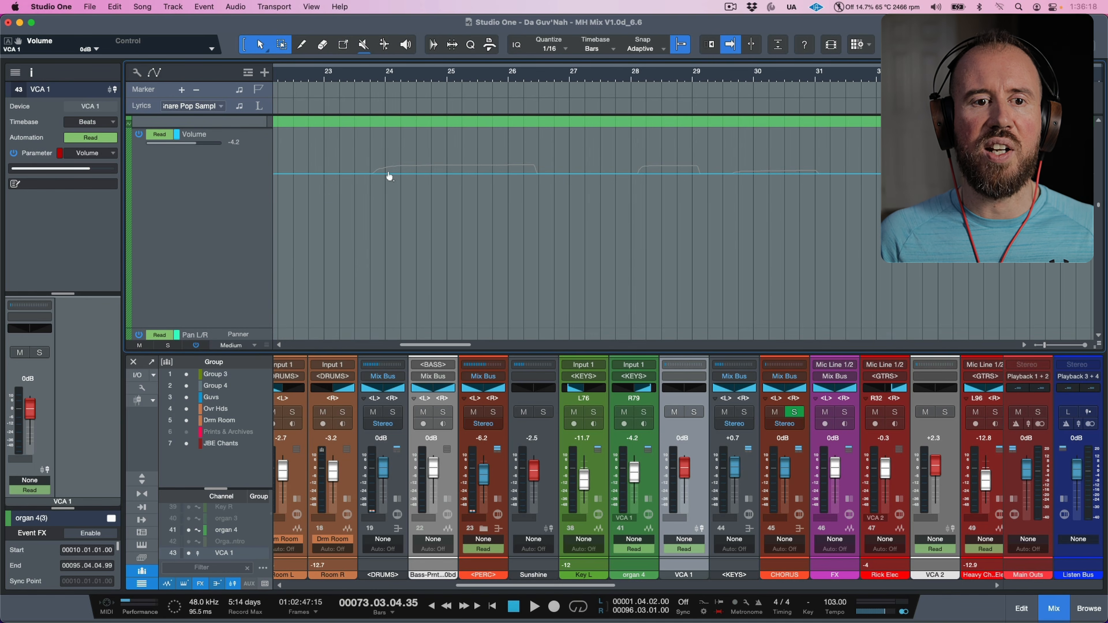
pyautogui.hotkey('alt', 'z')
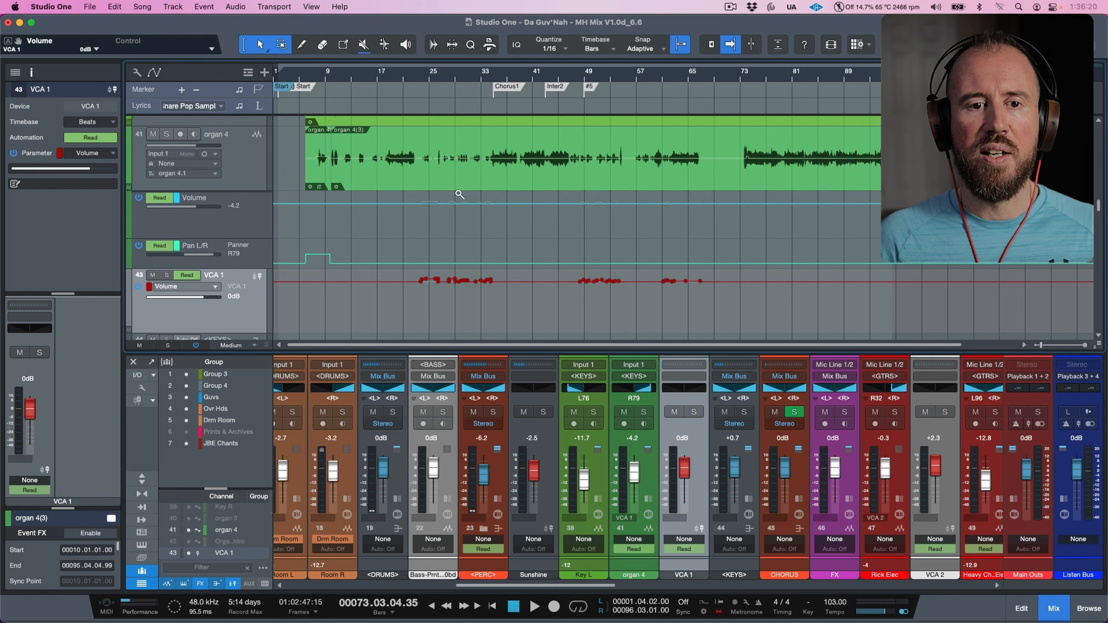
pyautogui.press('super+shift+z')
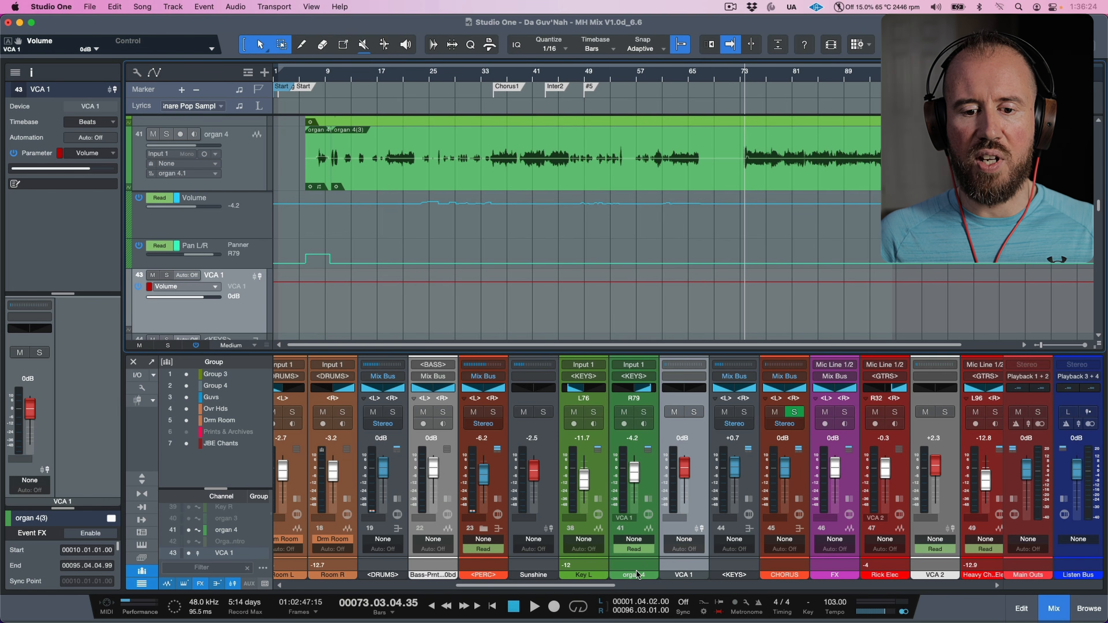
# Select VCA 2 and check which channel it controls
pyautogui.moveTo(608, 587); pyautogui.dragTo(651, 587)
pyautogui.click(752, 491)
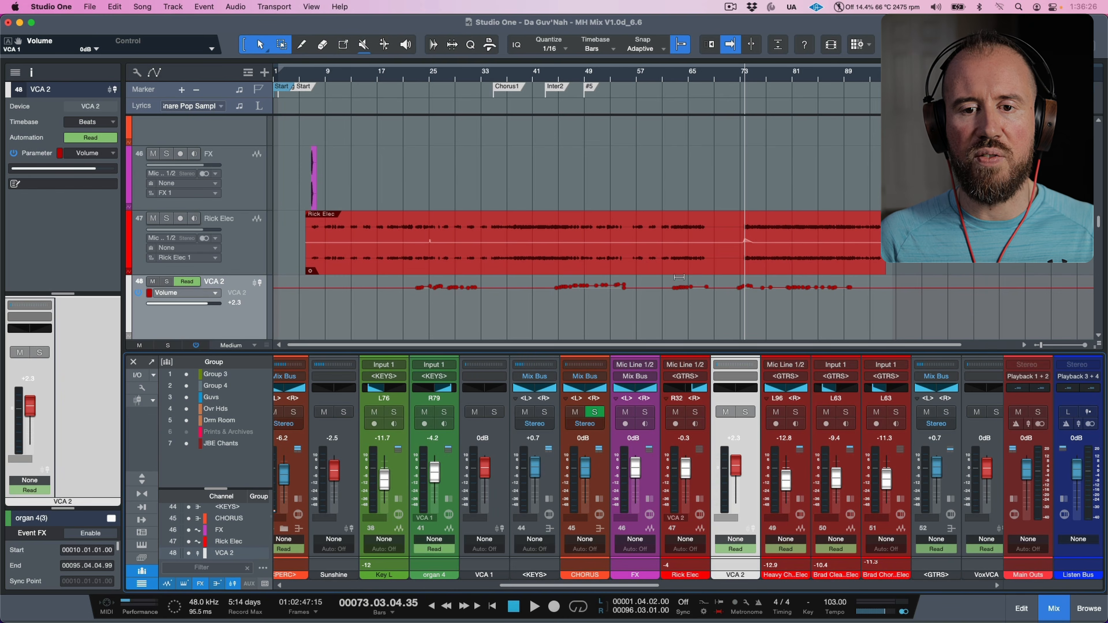
pyautogui.scroll(-1, 679, 277)
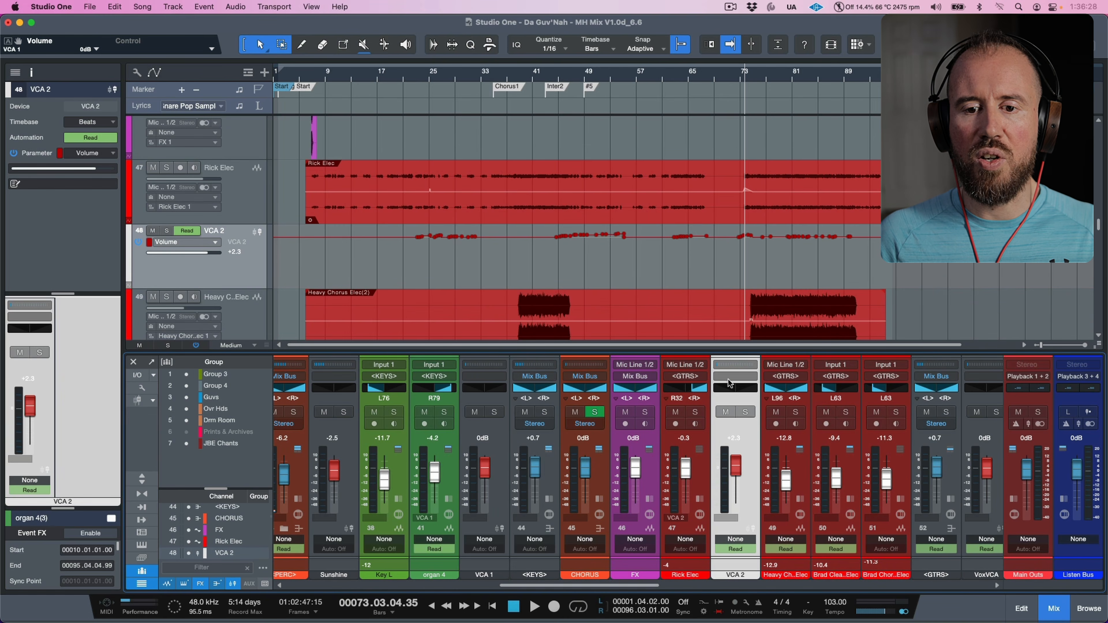
pyautogui.click(727, 366)
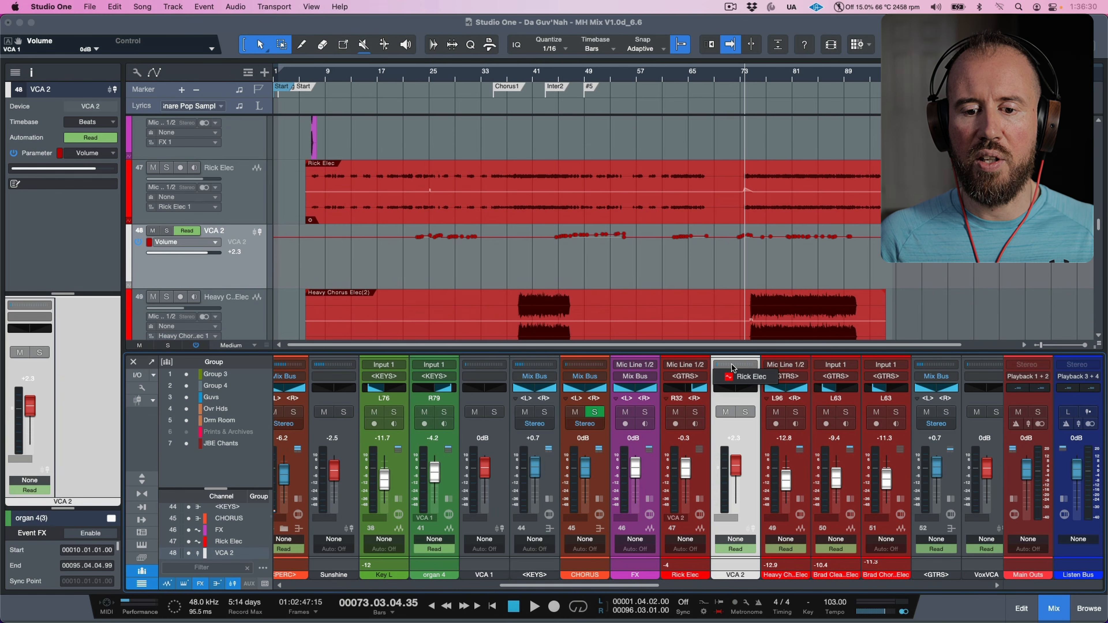
# Expand the envelopes of electric guitar track 47, enlarge its volume lane, and examine the ghosted curve between bars 21 and 55
pyautogui.click(237, 202)
pyautogui.press('a')
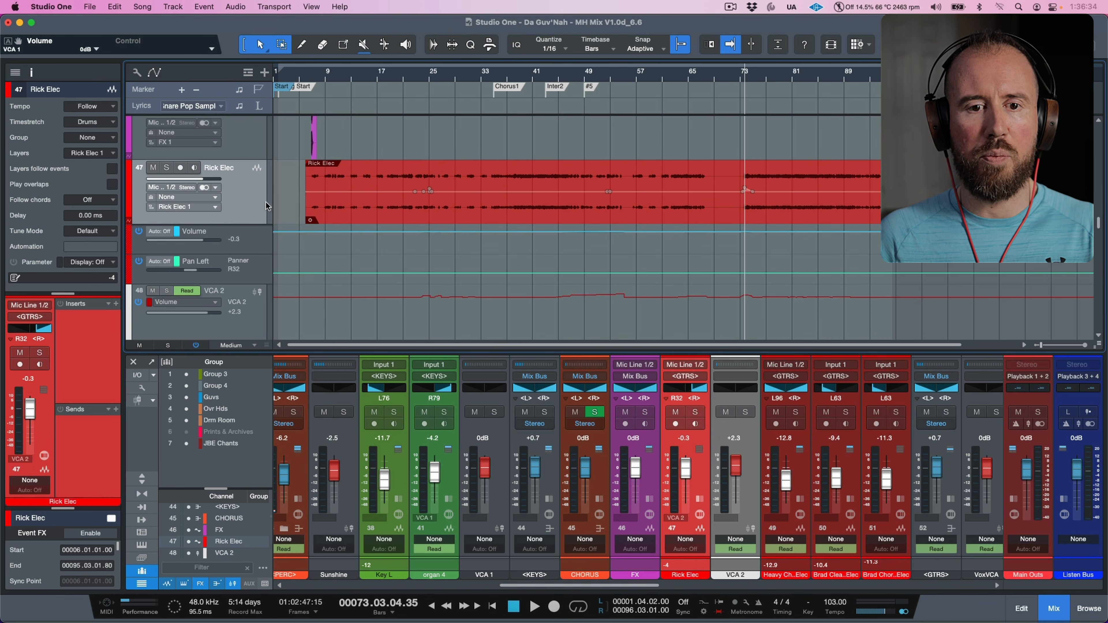
pyautogui.moveTo(260, 256); pyautogui.dragTo(261, 297)
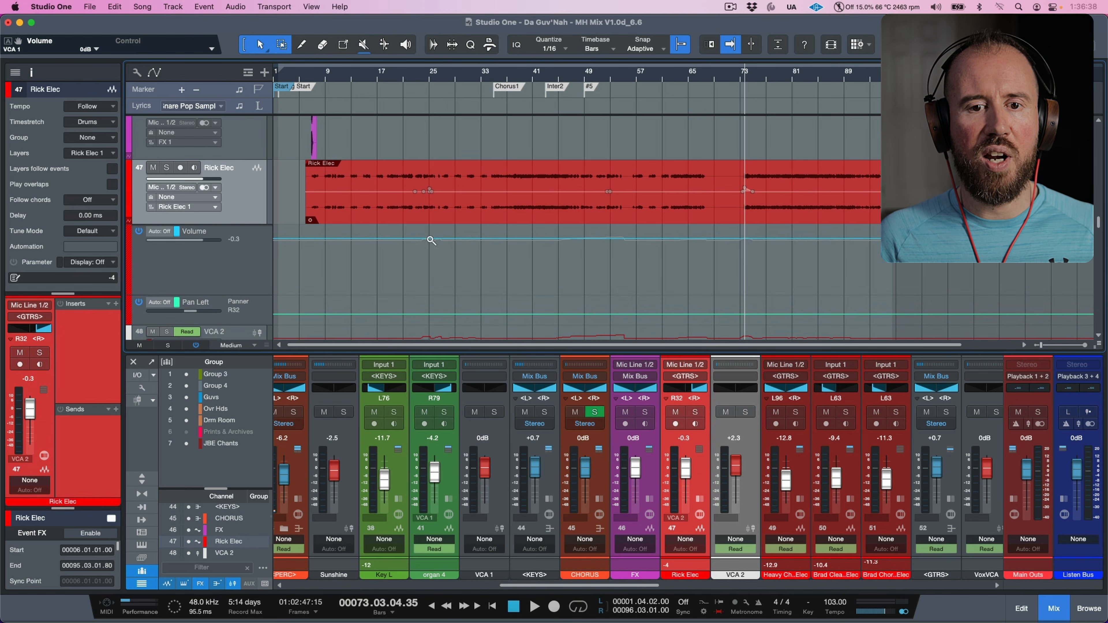
pyautogui.moveTo(403, 238); pyautogui.dragTo(685, 238)
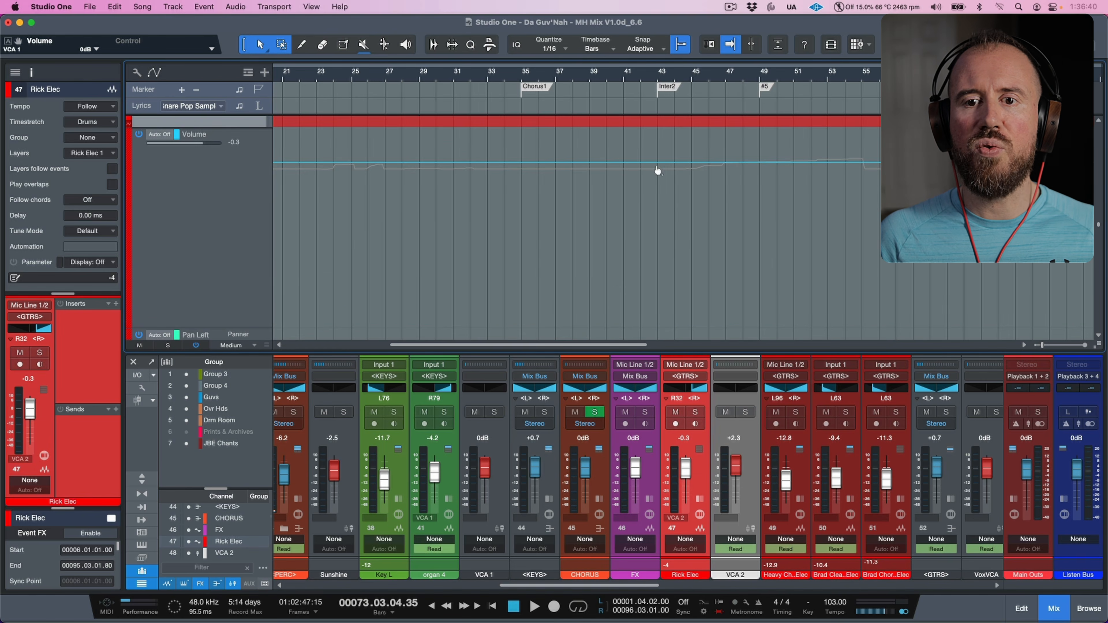
pyautogui.press('z')
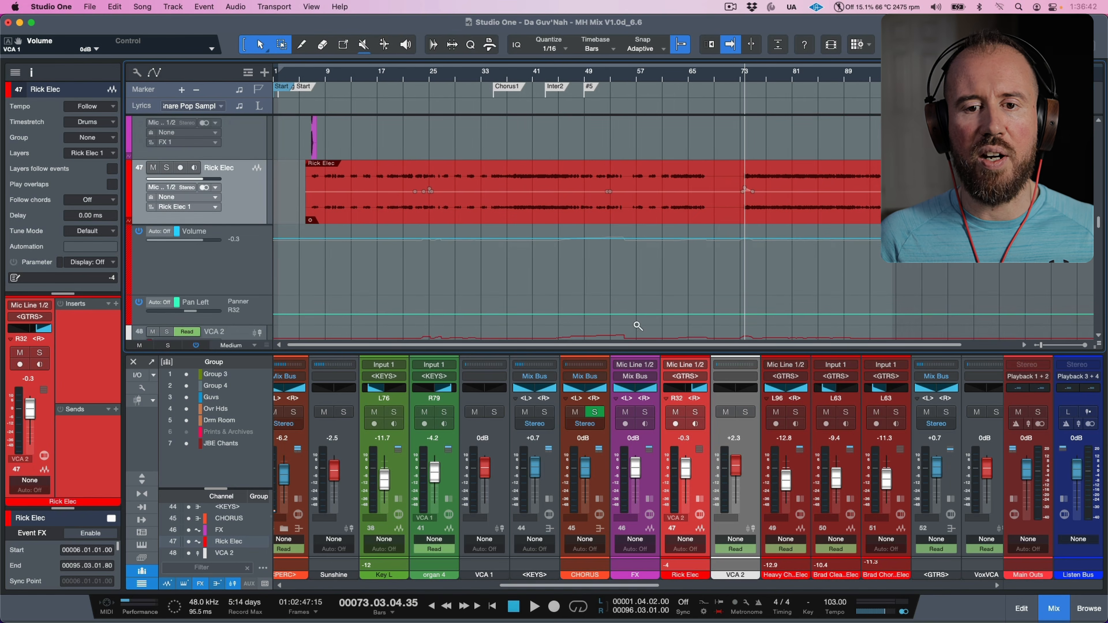
# Merge VCA 2's volume automation into electric guitar track 47
pyautogui.scroll(-2, 568, 279)
pyautogui.click(270, 328)
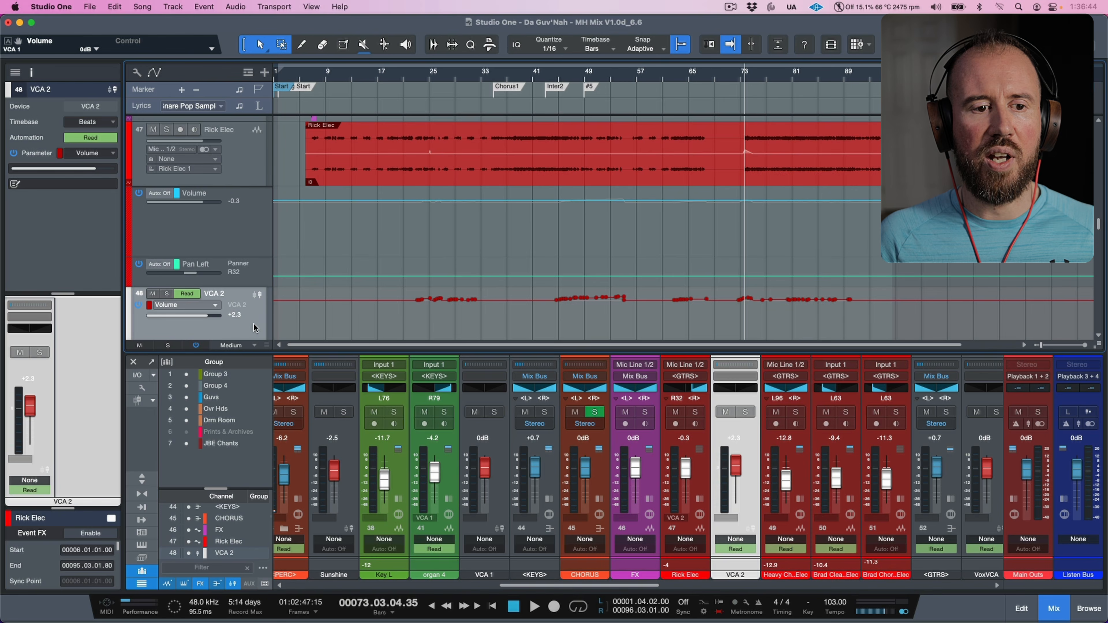
pyautogui.rightClick(751, 482)
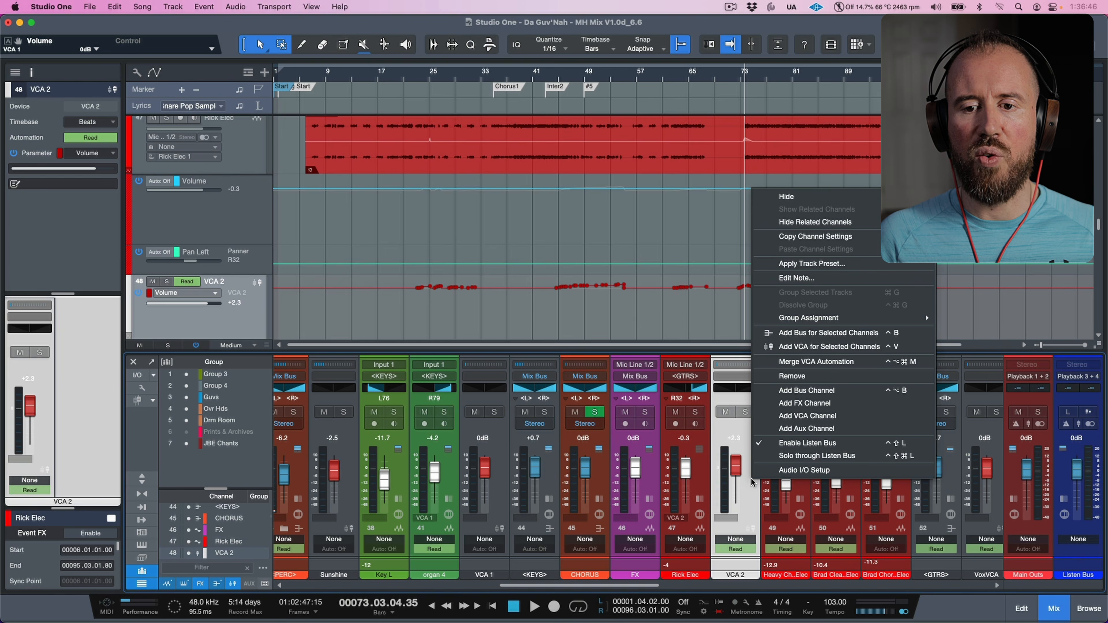
pyautogui.click(806, 364)
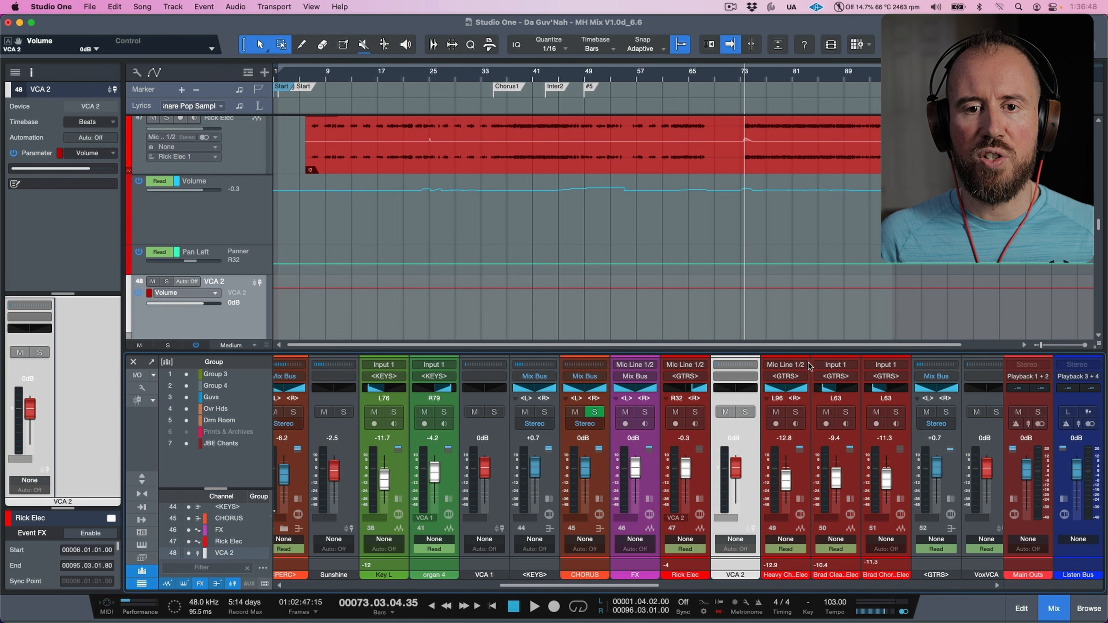
pyautogui.press('w')
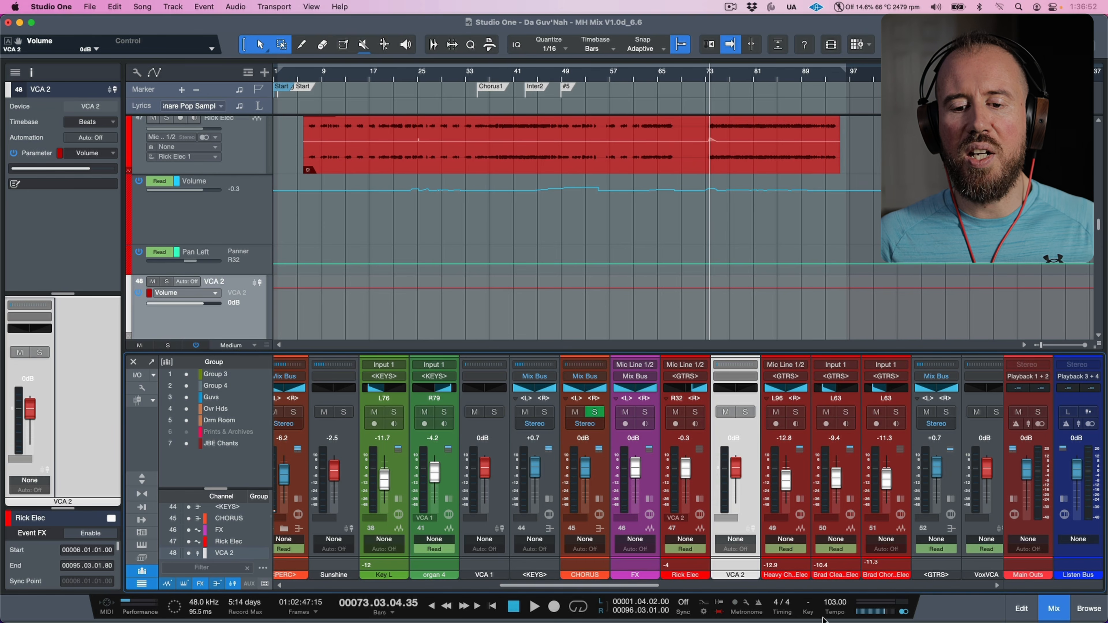
# Check which channel VoxVCA controls and compare its volume automation with the printed vocal on track 55
pyautogui.hscroll(2, 654, 587)
pyautogui.hscroll(5, 655, 588)
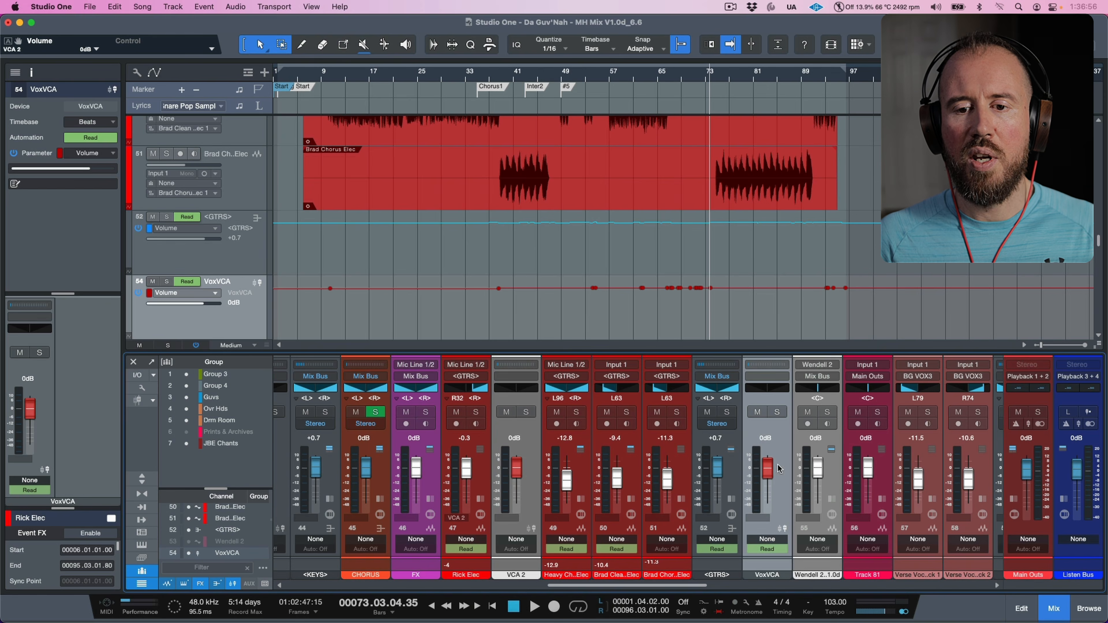
pyautogui.click(765, 365)
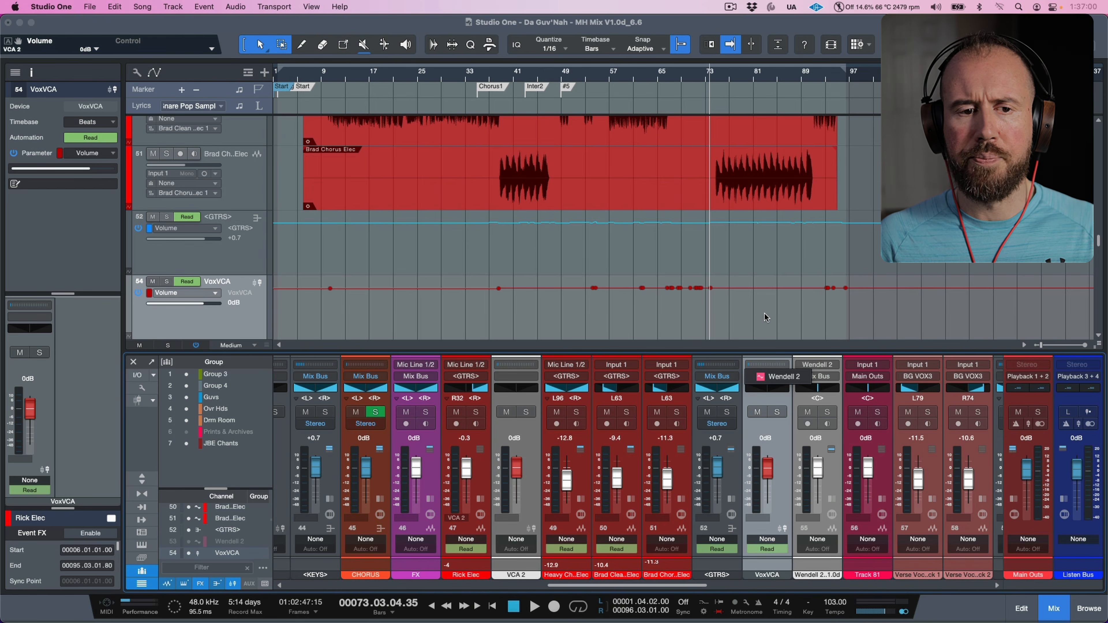
pyautogui.scroll(-2, 715, 323)
pyautogui.scroll(-5, 580, 246)
pyautogui.click(783, 490)
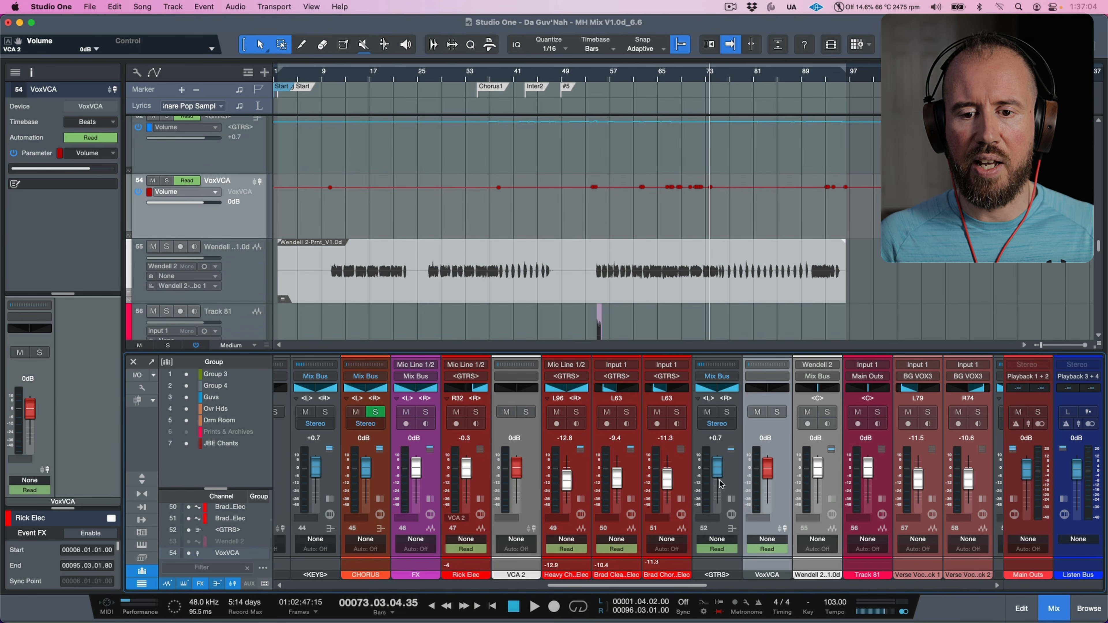
pyautogui.click(727, 477)
pyautogui.click(781, 480)
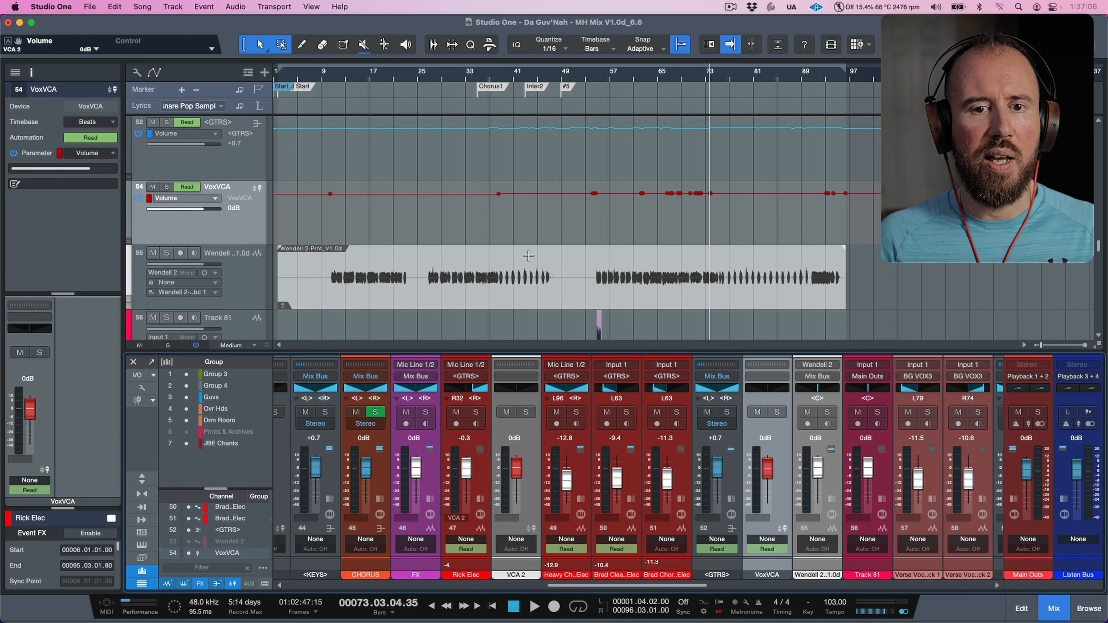
pyautogui.scroll(5, 529, 256)
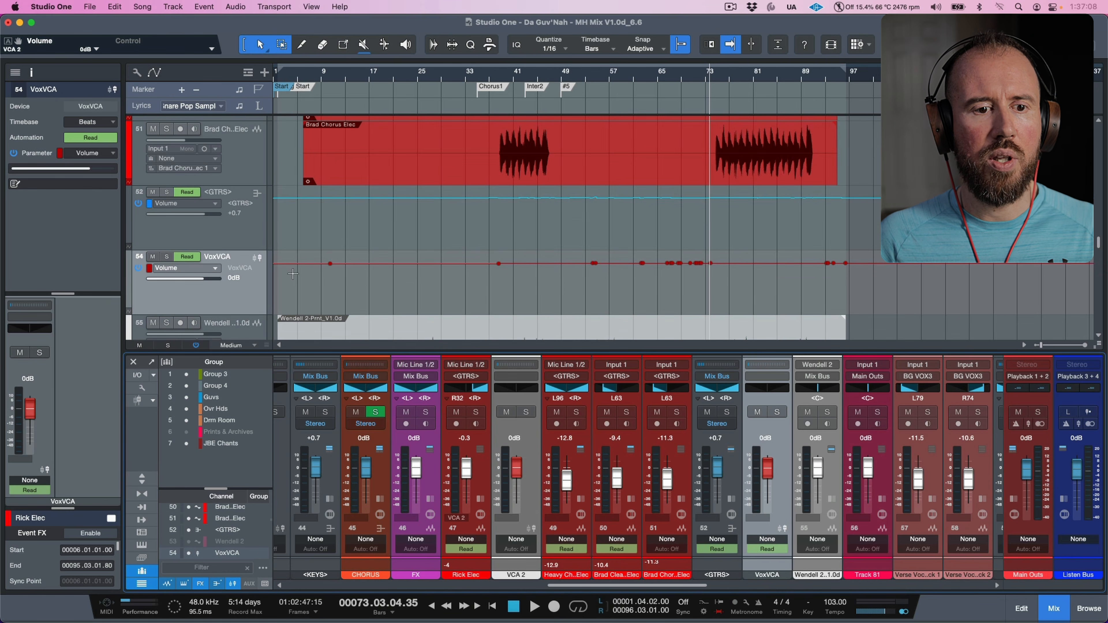
pyautogui.scroll(-6, 349, 270)
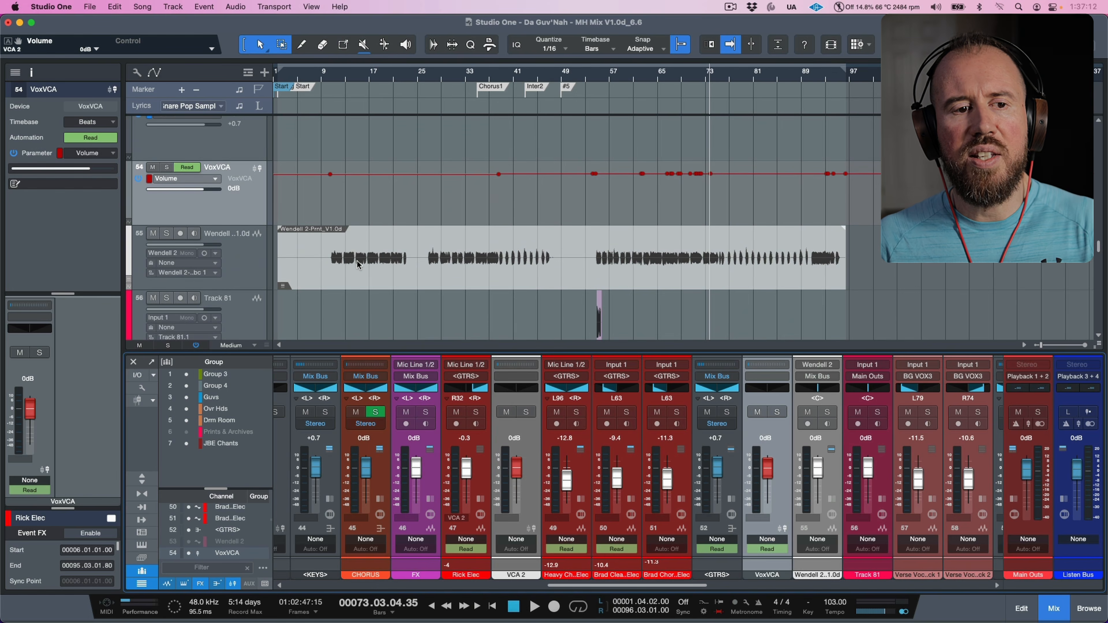
# Open the track list, select the printed vocal track, and unhide the disabled original vocal on track 53
pyautogui.click(15, 72)
pyautogui.click(375, 268)
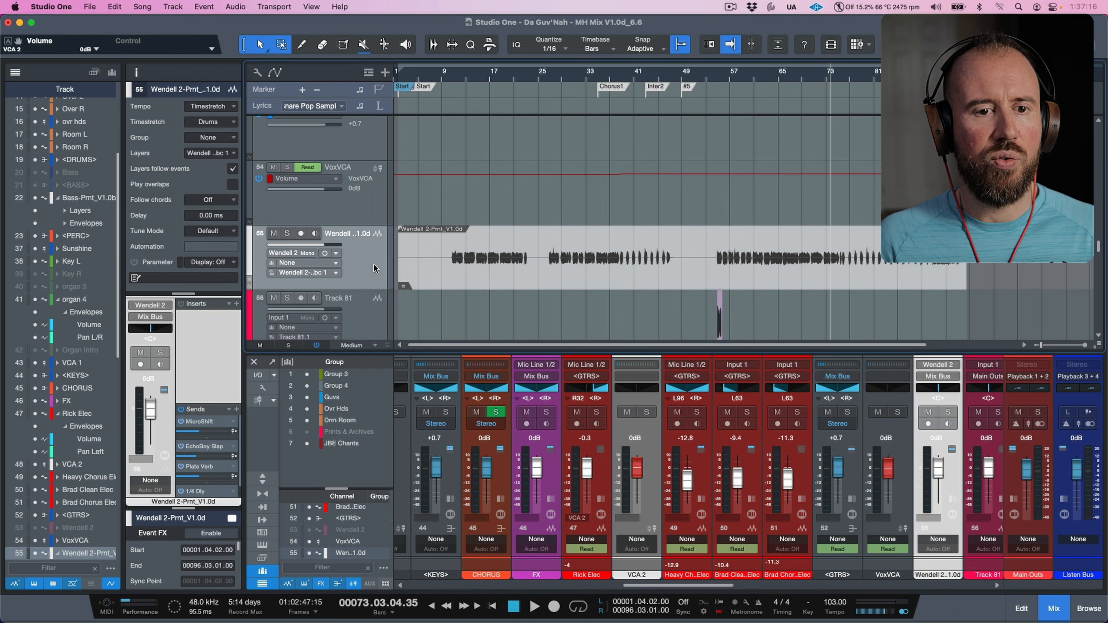
pyautogui.click(35, 529)
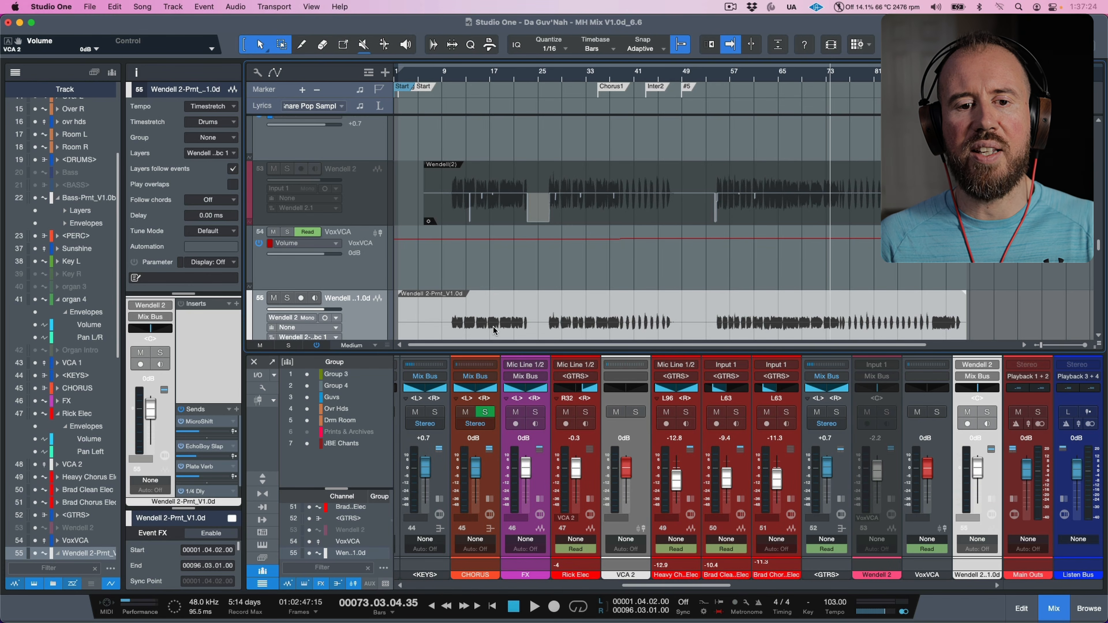
# Select the disabled original vocal on track 53 and hide it from the arrangement again
pyautogui.scroll(-2, 495, 325)
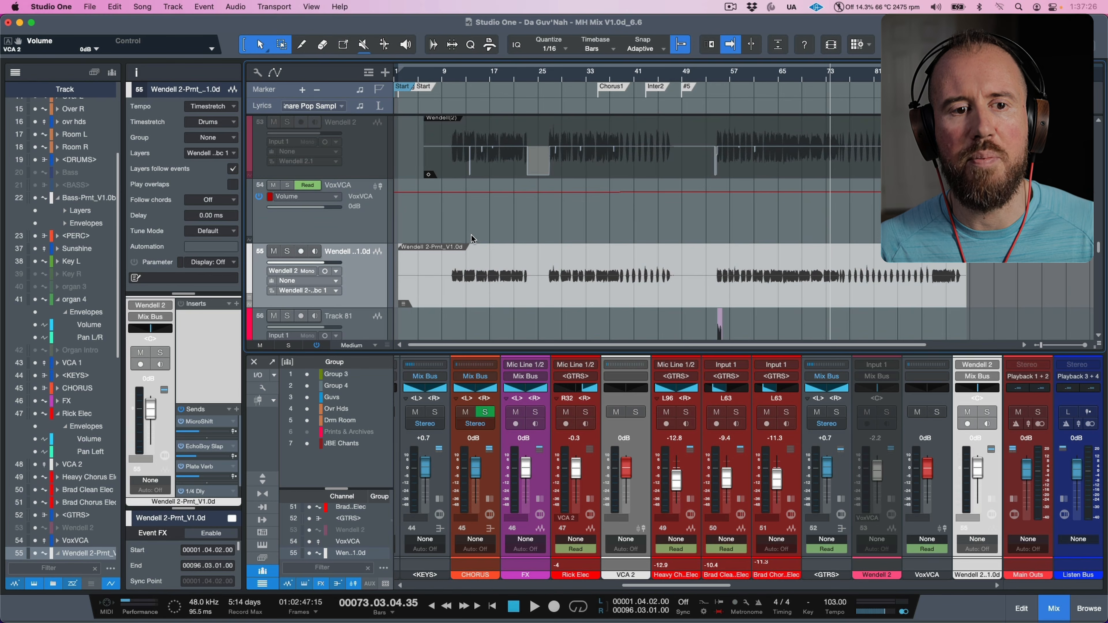
pyautogui.click(374, 165)
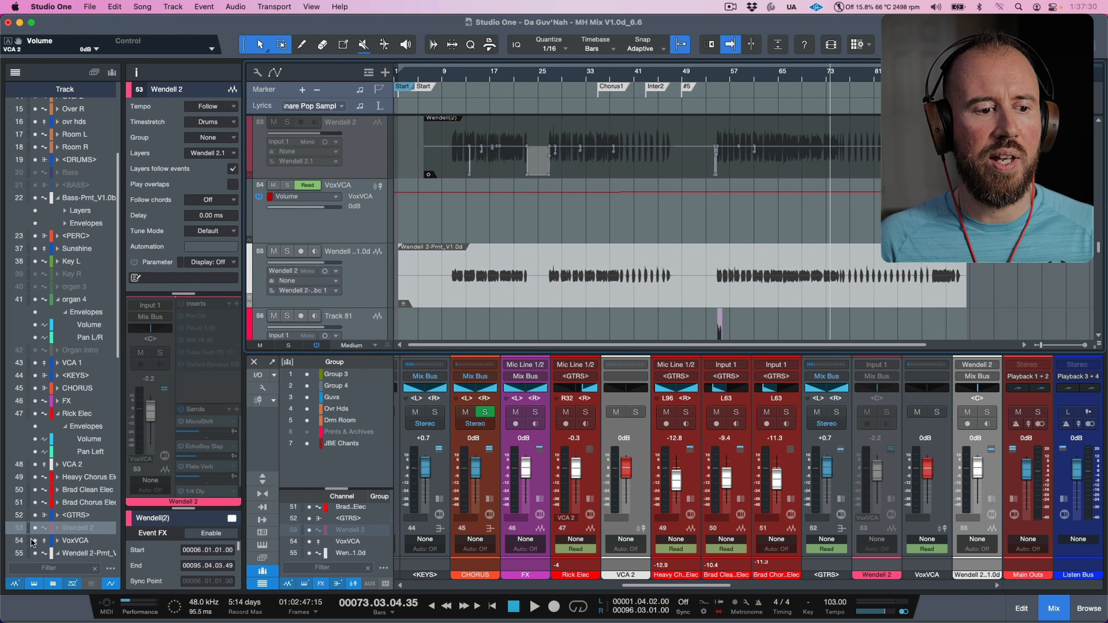
pyautogui.click(34, 529)
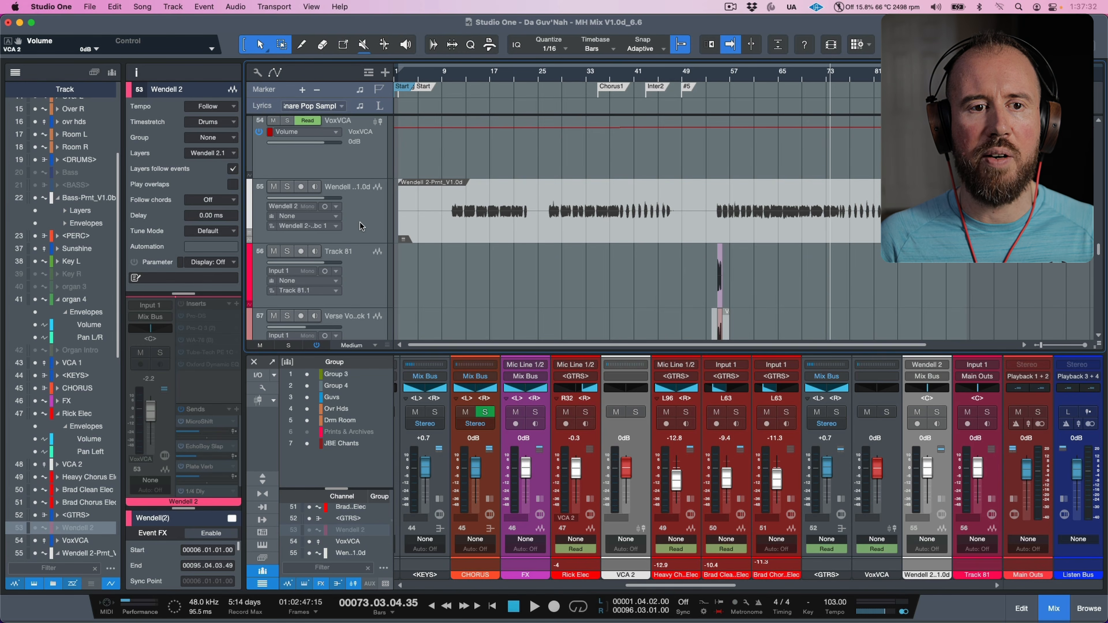
# Check which channel VoxVCA controls, and hide the VoxVCA track
pyautogui.click(370, 158)
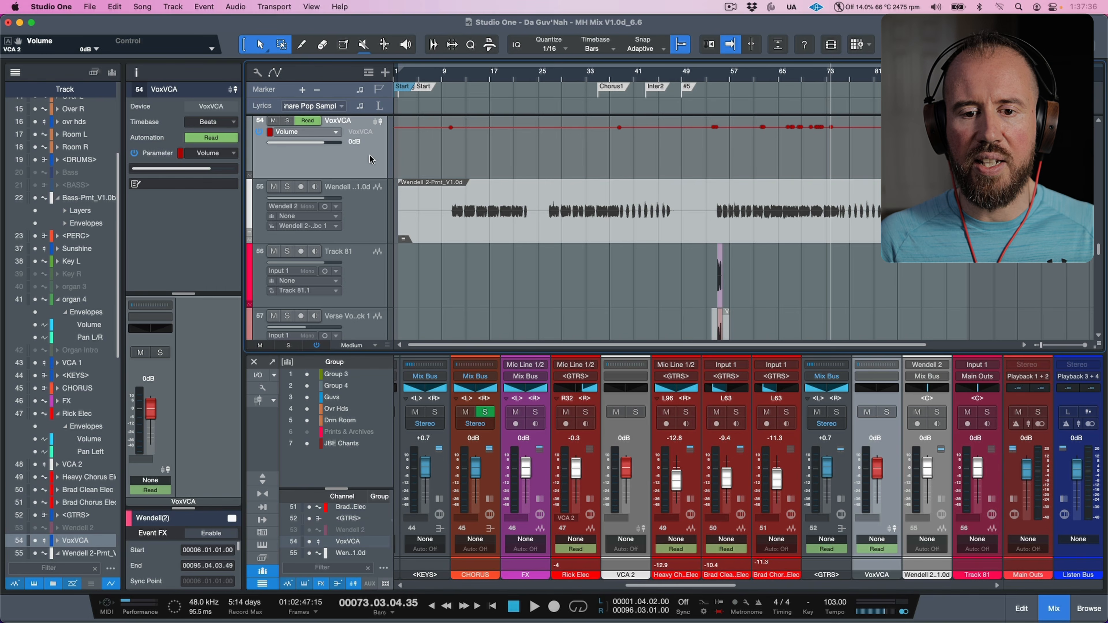
pyautogui.click(878, 369)
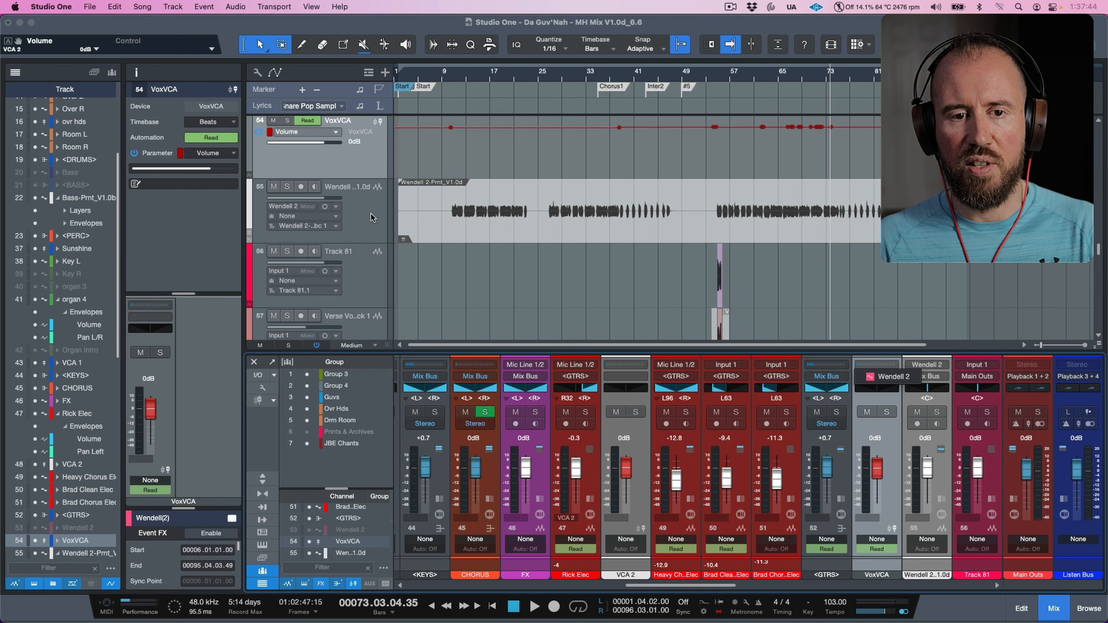
pyautogui.click(353, 155)
pyautogui.rightClick(353, 160)
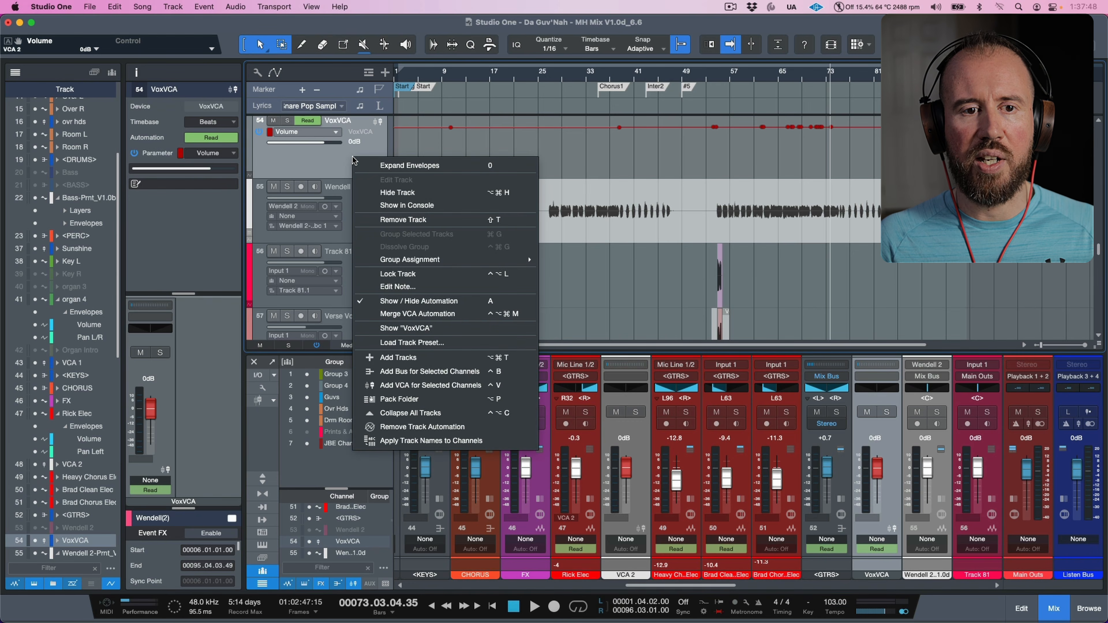
pyautogui.click(412, 194)
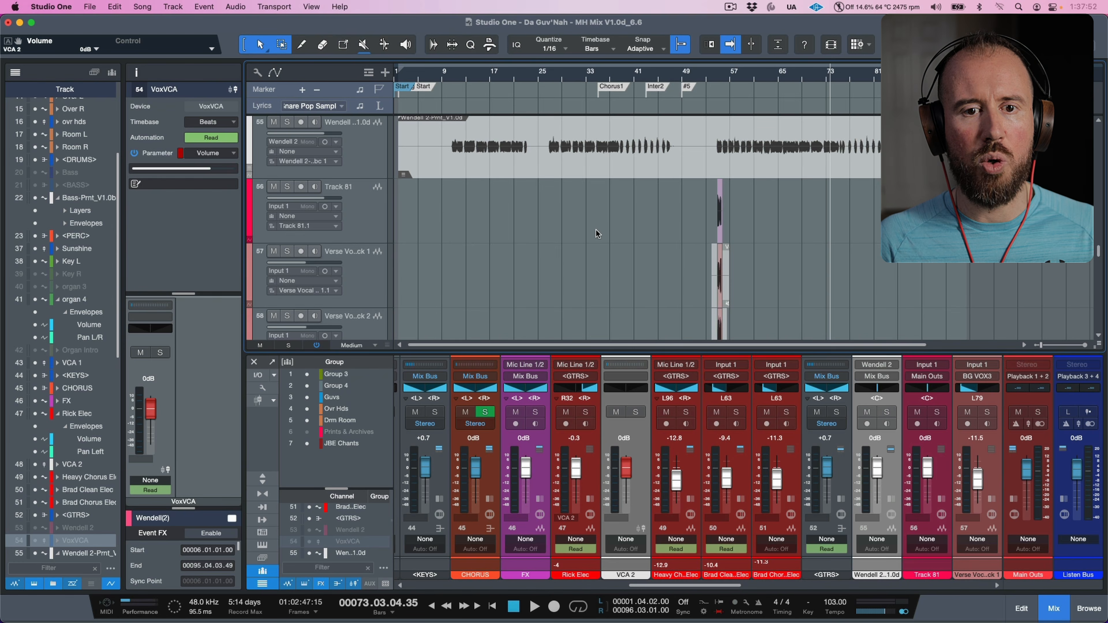
# Close the track list and check which channels the Vox FX VCA on track 64 controls
pyautogui.scroll(-3, 596, 229)
pyautogui.click(15, 72)
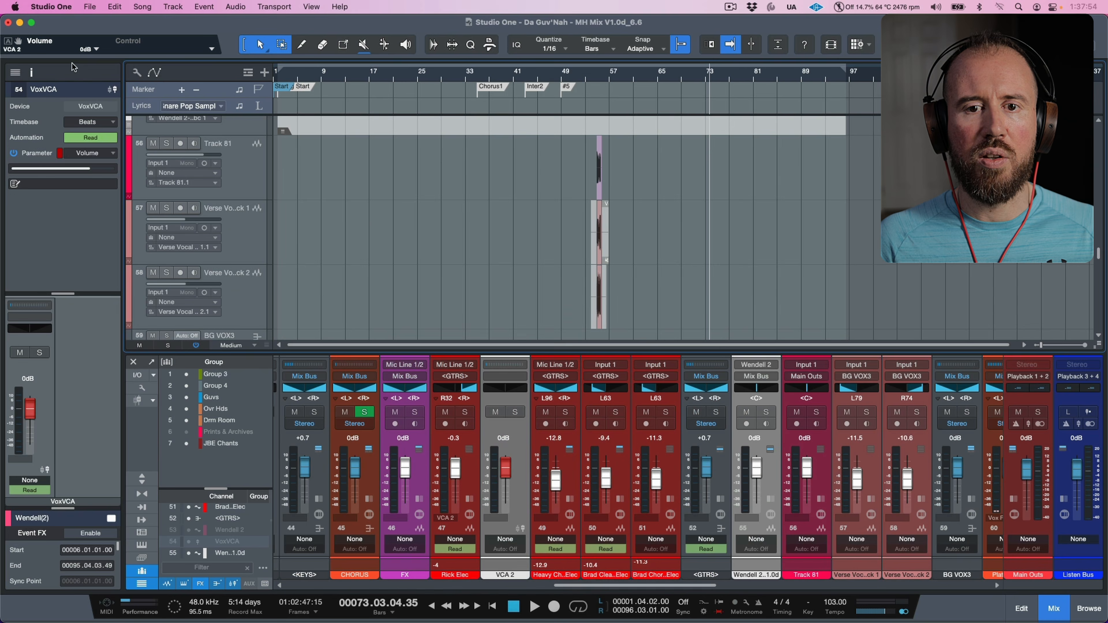
pyautogui.scroll(-3, 618, 183)
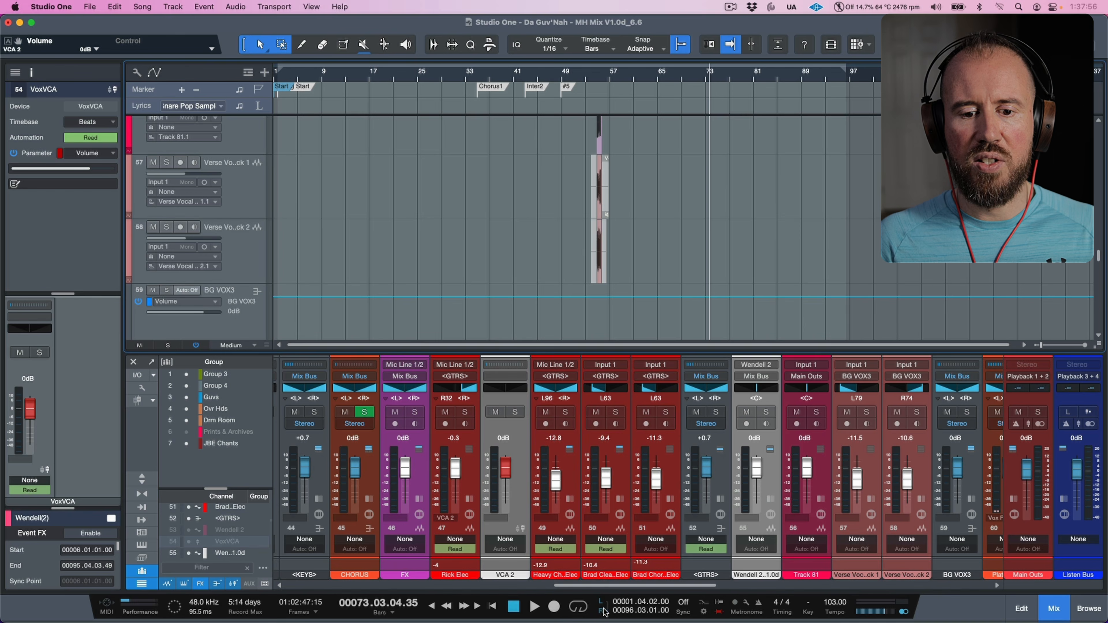
pyautogui.moveTo(628, 585); pyautogui.dragTo(712, 592)
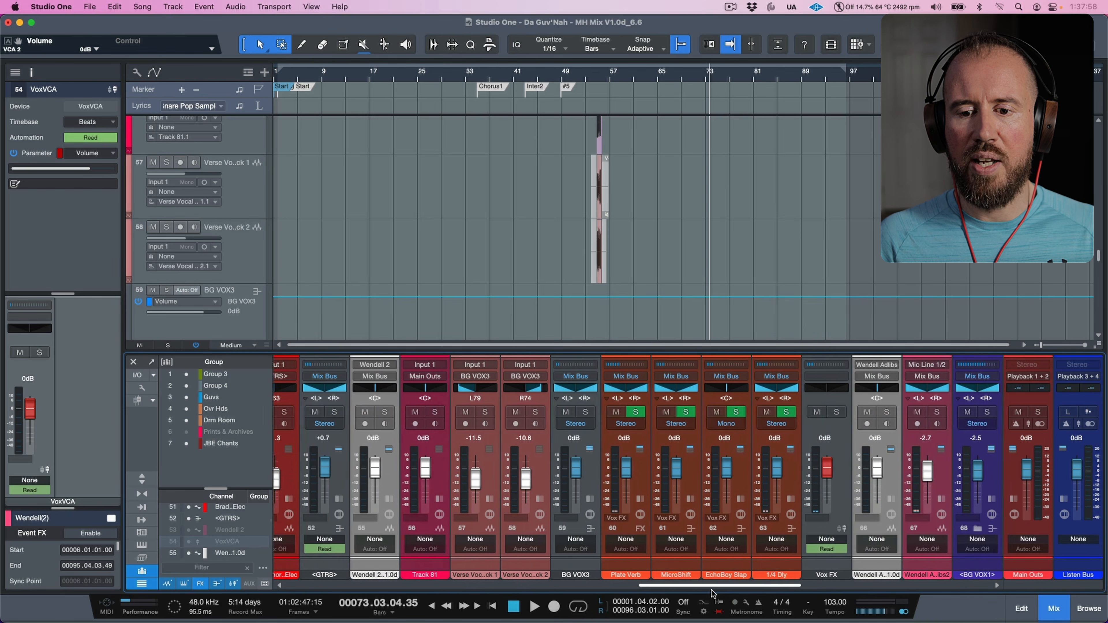
pyautogui.click(796, 495)
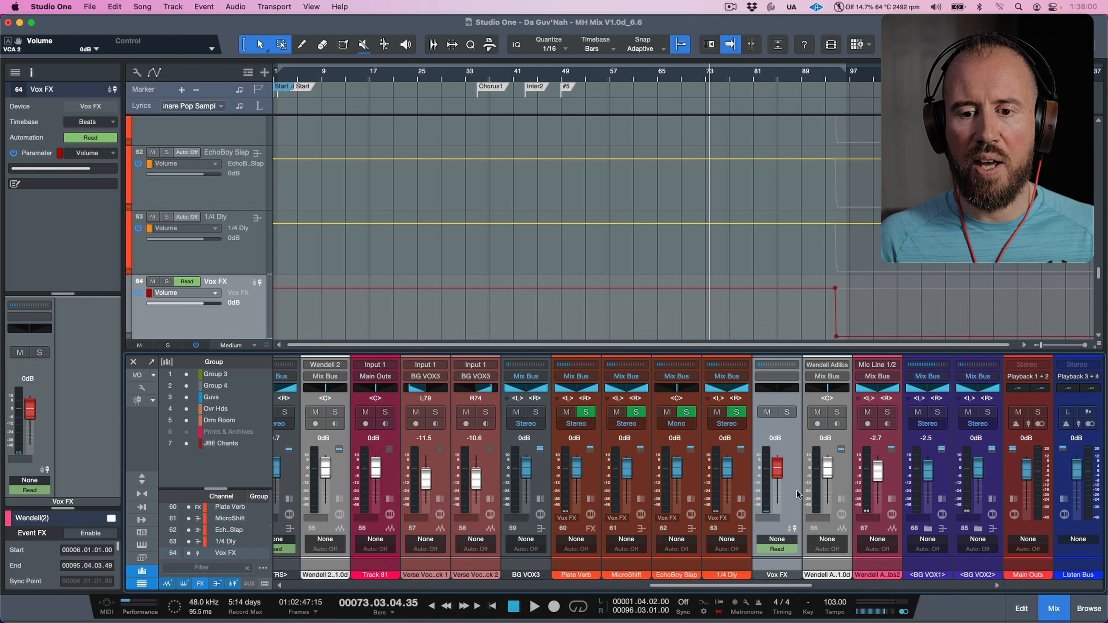
pyautogui.click(776, 366)
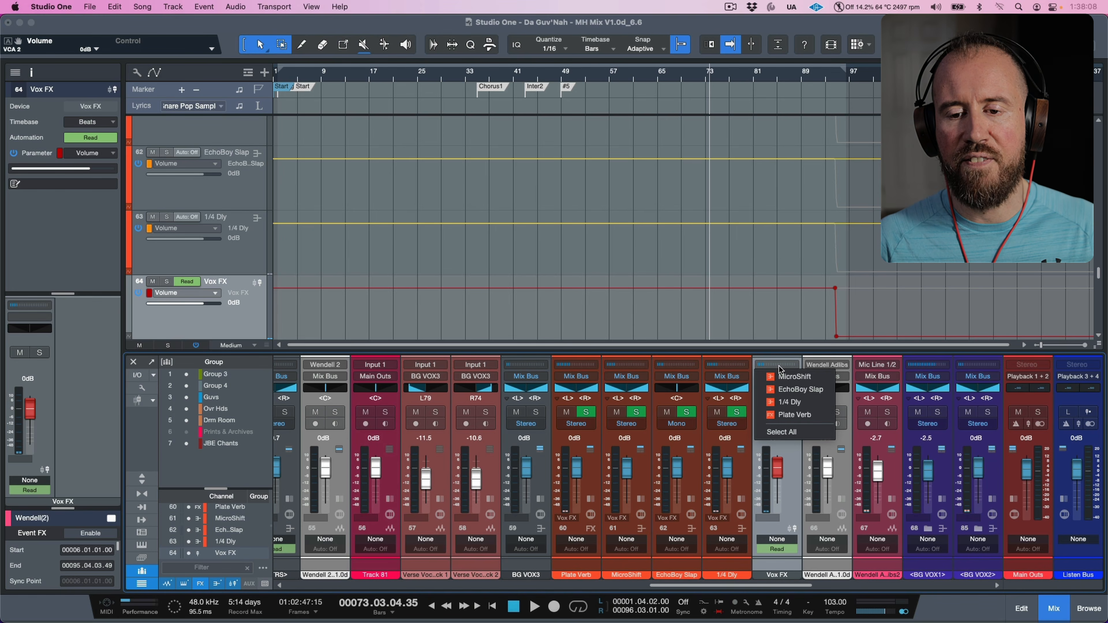
pyautogui.click(794, 469)
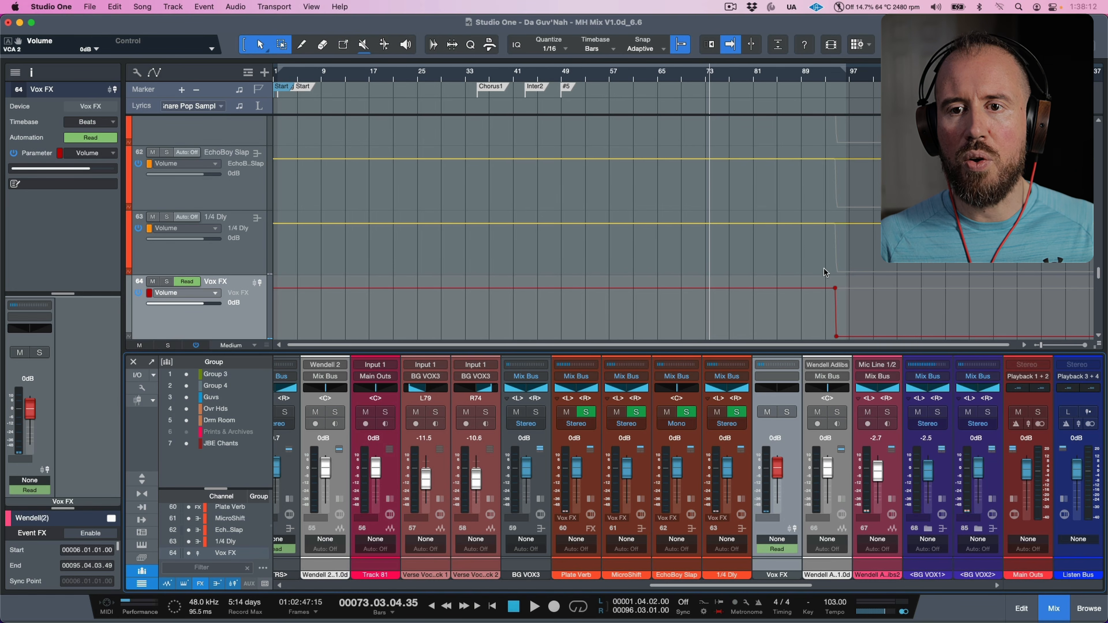
# Examine the Vox FX volume fade between bars 94 and 95 against the ghosted curves on effects tracks 60 to 63
pyautogui.hscroll(1, 824, 268)
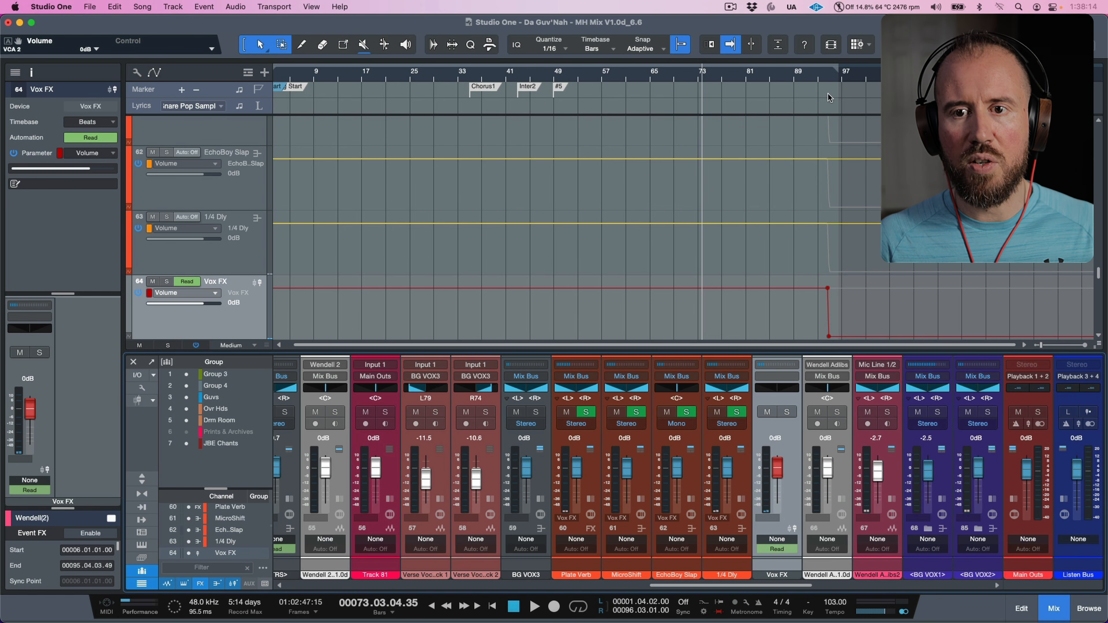
pyautogui.click(824, 78)
pyautogui.press('e')
pyautogui.press('e')
pyautogui.press('e')
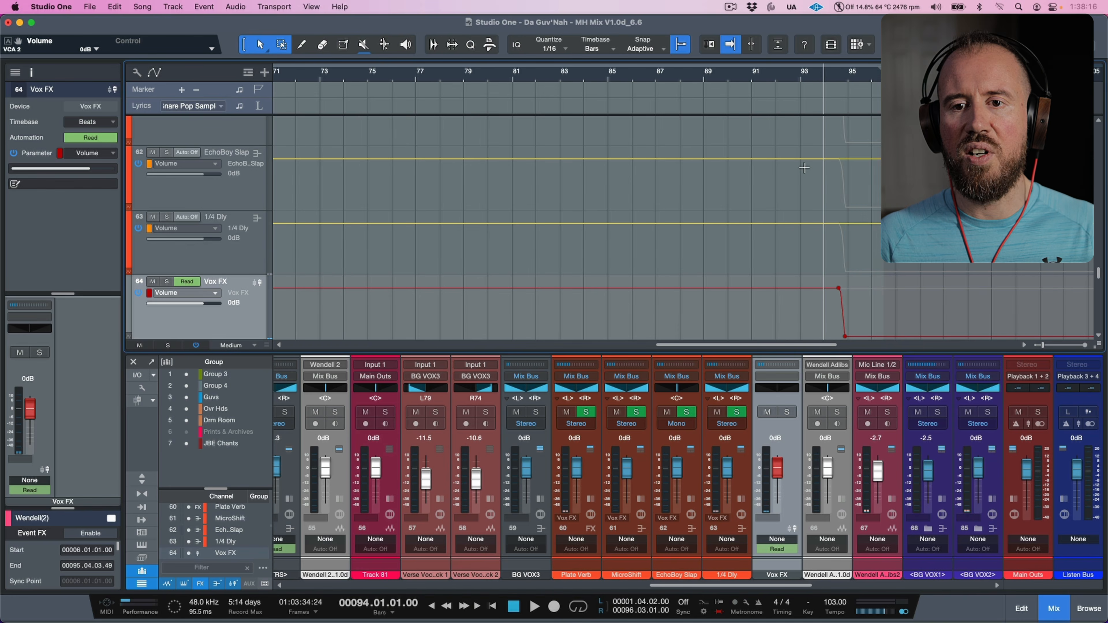
pyautogui.hotkey('shift', 'w')
pyautogui.hotkey('shift', 'w')
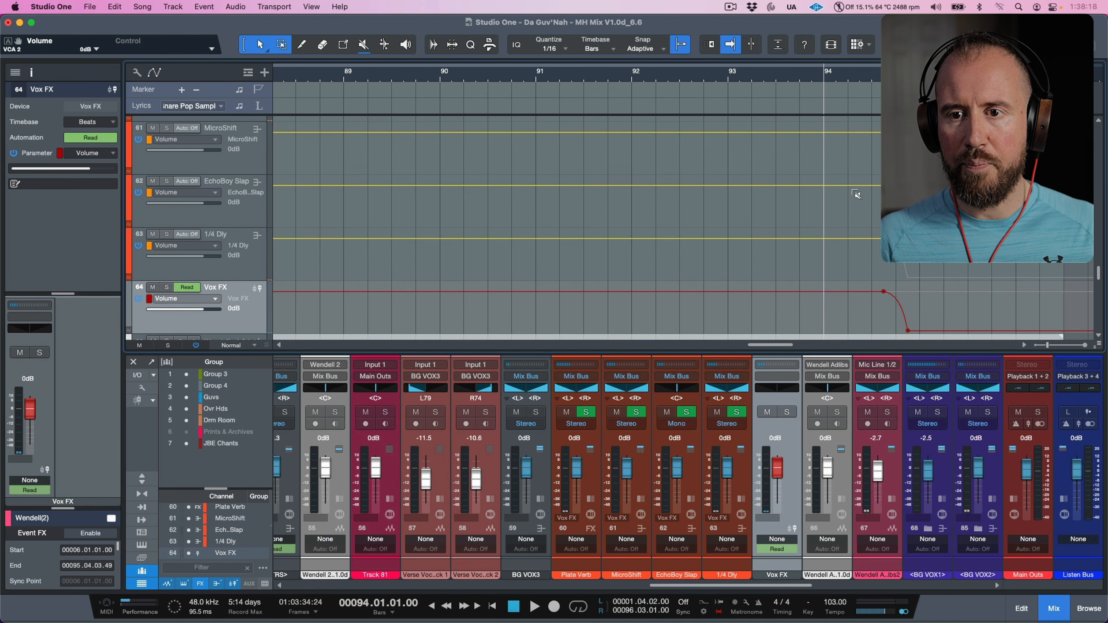
pyautogui.hotkey('shift', 'w')
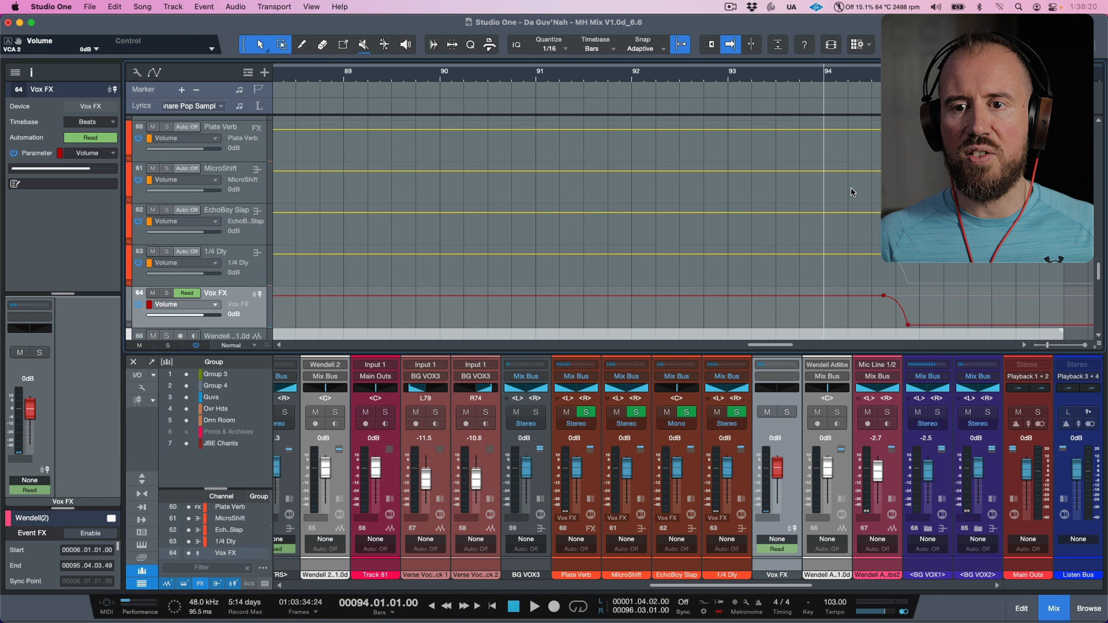
pyautogui.moveTo(853, 131); pyautogui.dragTo(968, 296)
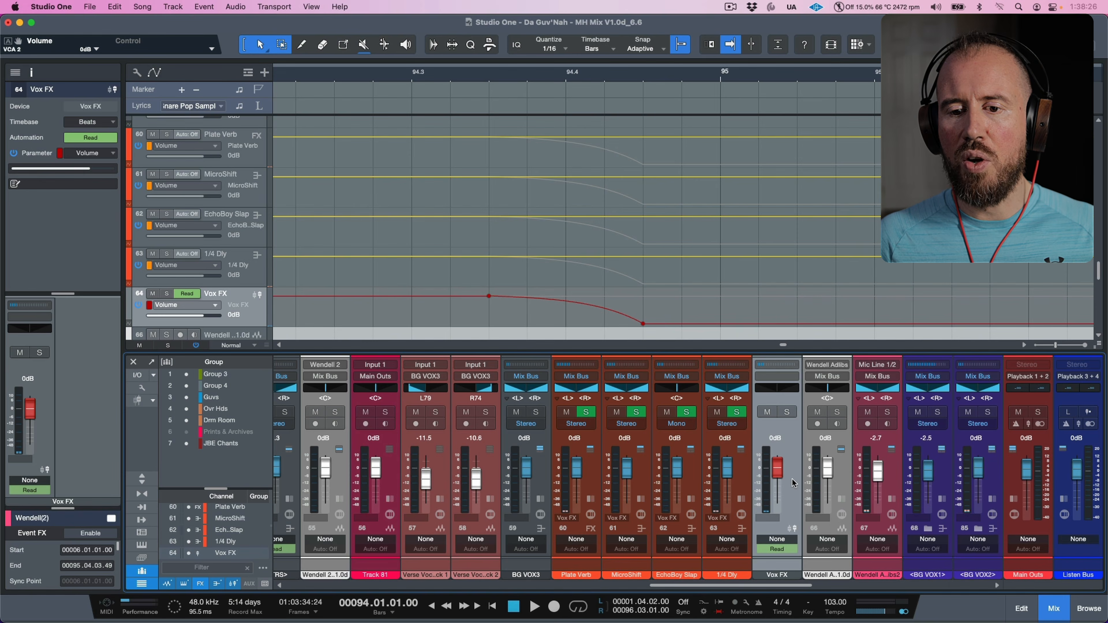
# Merge the Vox FX VCA automation into the Plate Verb, MicroShift, EchoBoy Slap, and 1/4 Dly channels
pyautogui.rightClick(793, 482)
pyautogui.click(841, 364)
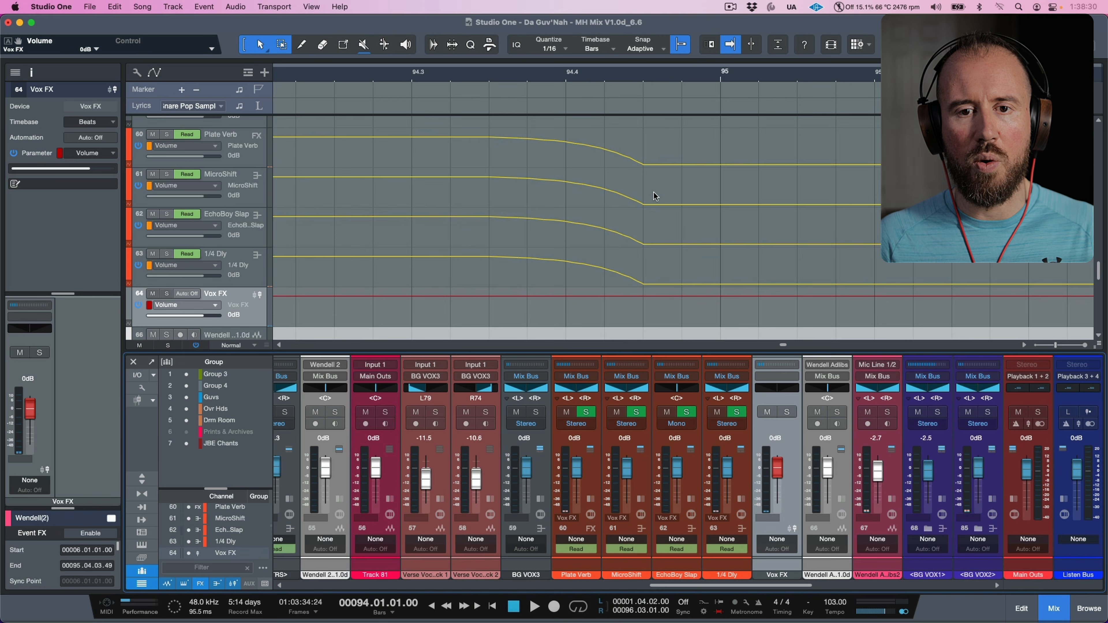
pyautogui.press('w')
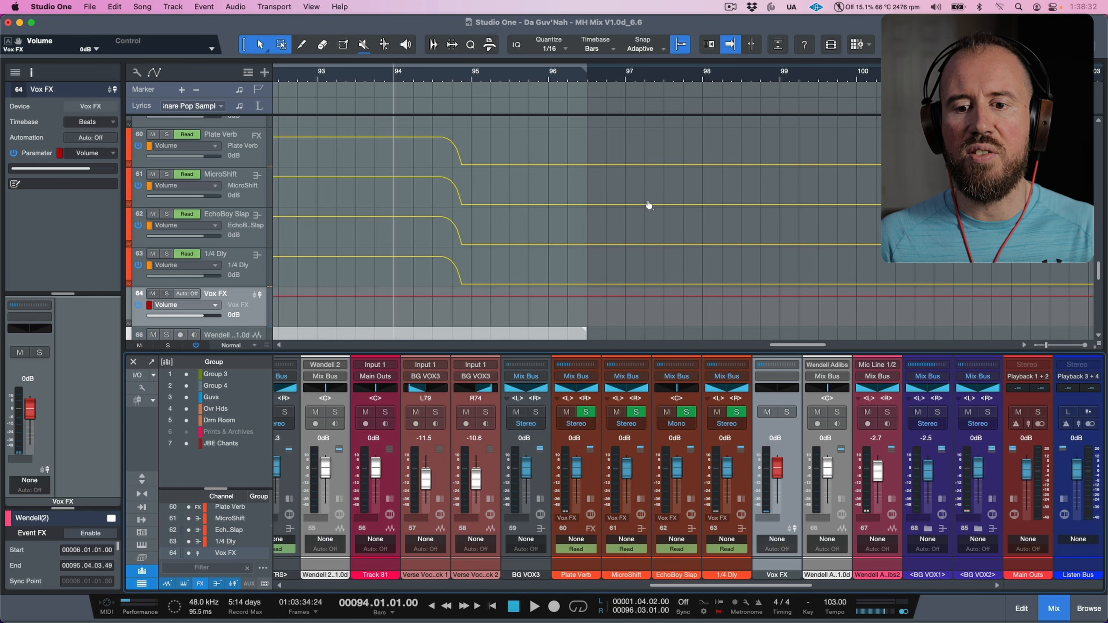
# Select the HORNS VCA on track 113 and check which channels it controls
pyautogui.moveTo(785, 586); pyautogui.dragTo(872, 589)
pyautogui.click(859, 498)
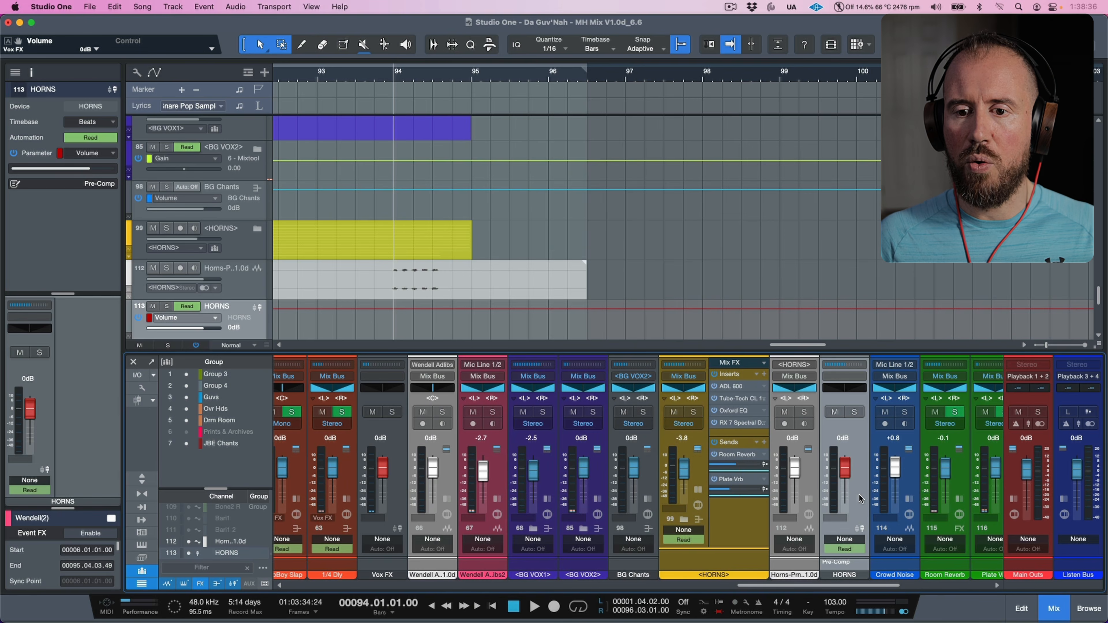
pyautogui.click(845, 368)
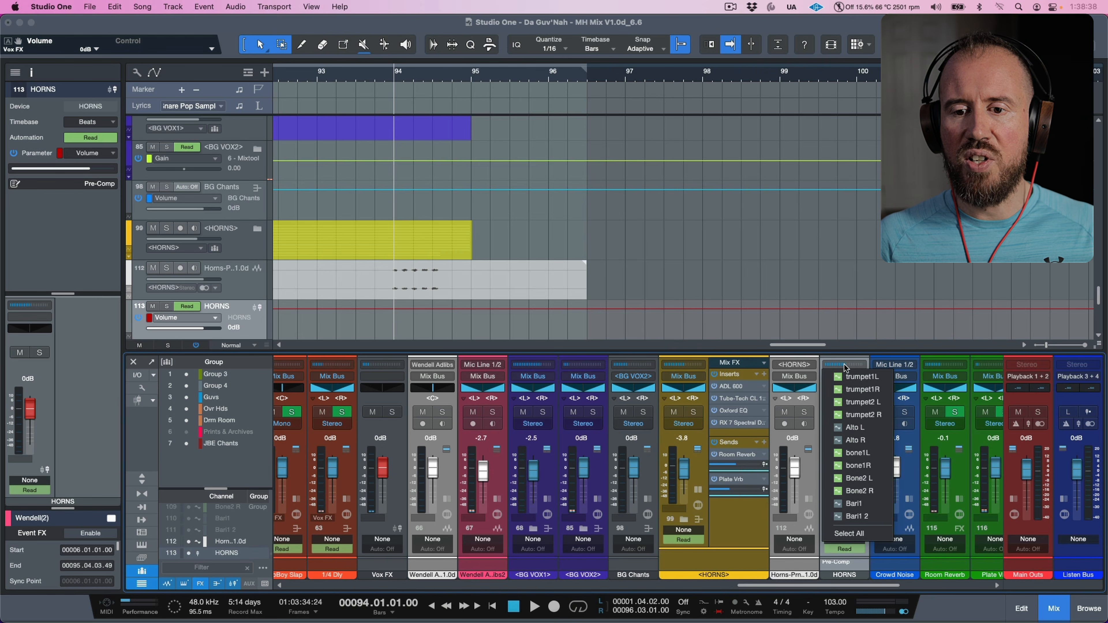
pyautogui.click(797, 254)
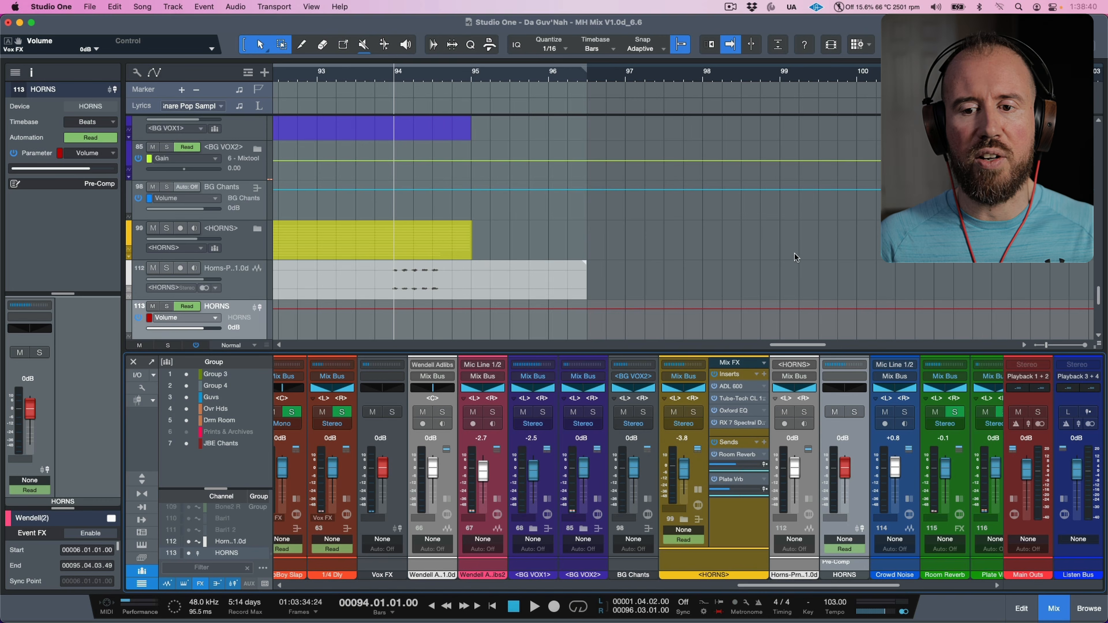
# Select the printed horns on track 112 and compare them with the HORNS VCA volume automation between bars 17 and 77
pyautogui.scroll(-2, 456, 290)
pyautogui.hscroll(-6, 499, 267)
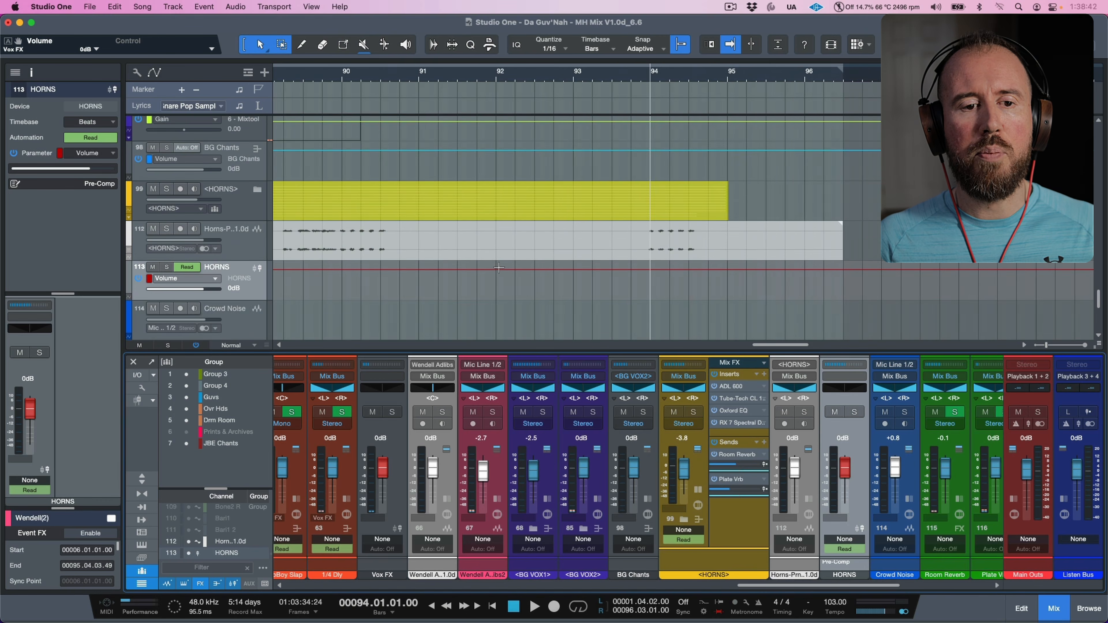
pyautogui.hscroll(-8, 499, 267)
pyautogui.click(244, 248)
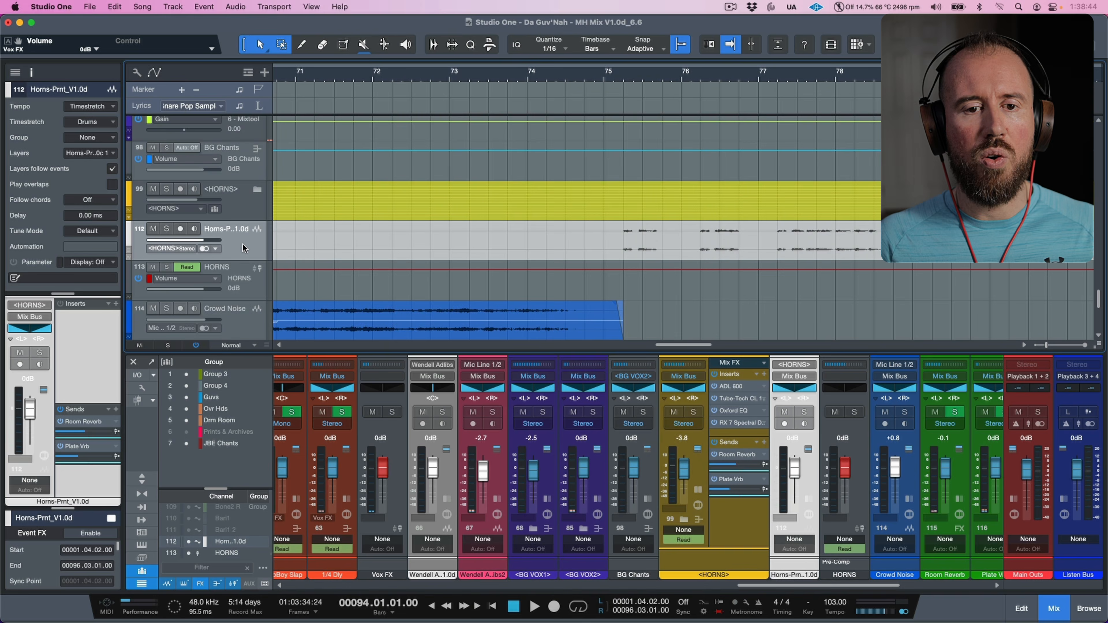
pyautogui.scroll(-5, 506, 230)
pyautogui.scroll(-2, 754, 209)
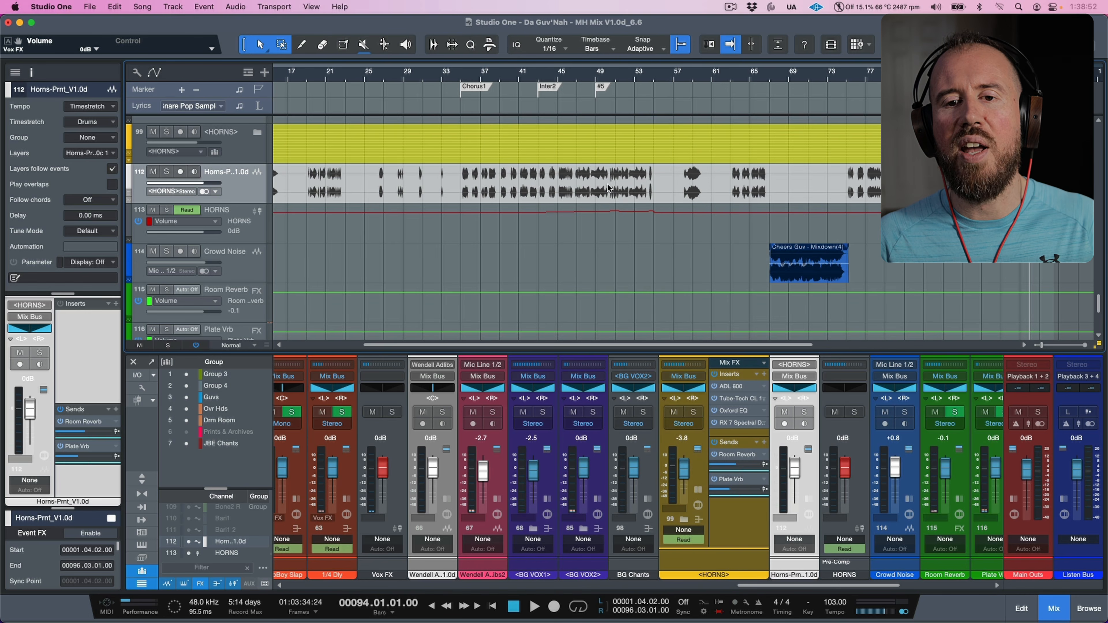
pyautogui.scroll(-1, 597, 187)
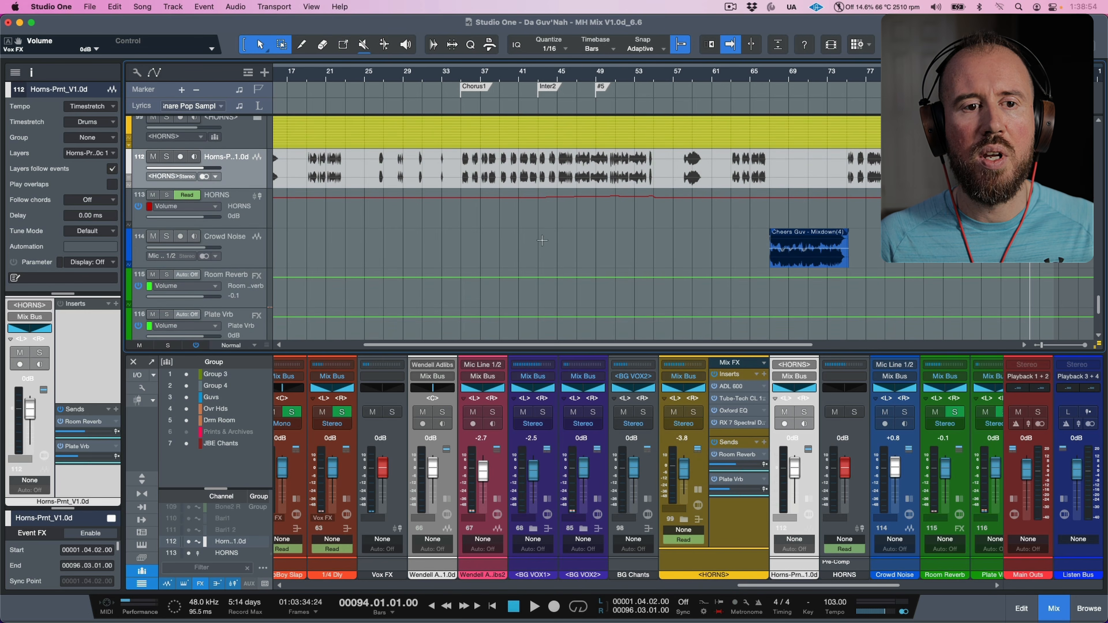
pyautogui.scroll(3, 545, 232)
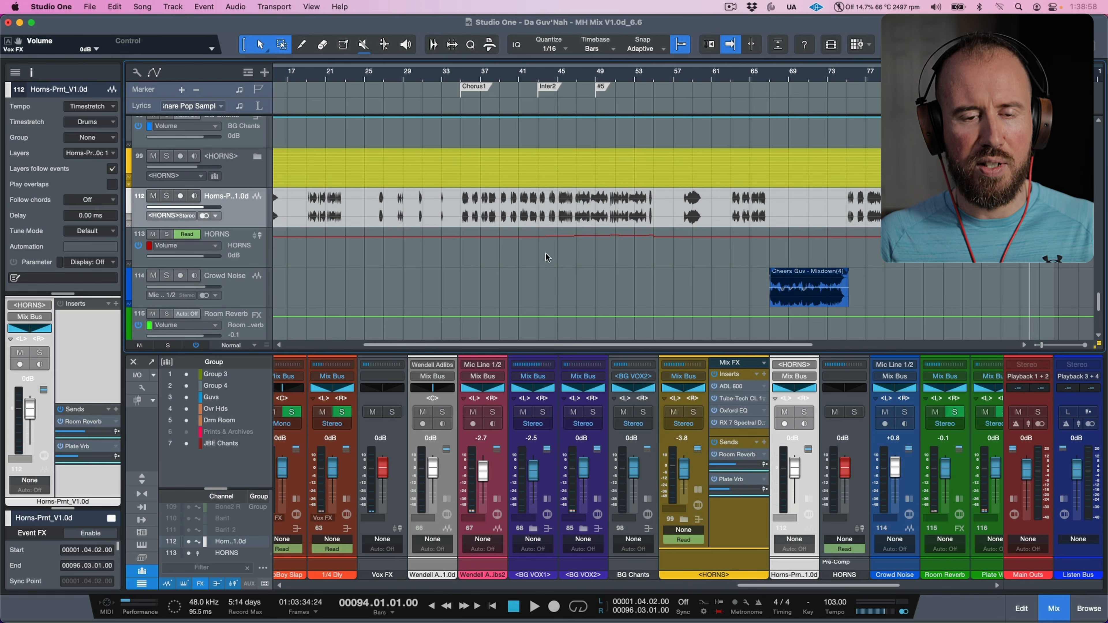
# Close the mixer, expand the <HORNS> folder, and reduce the track height to Tiny
pyautogui.press('F3')
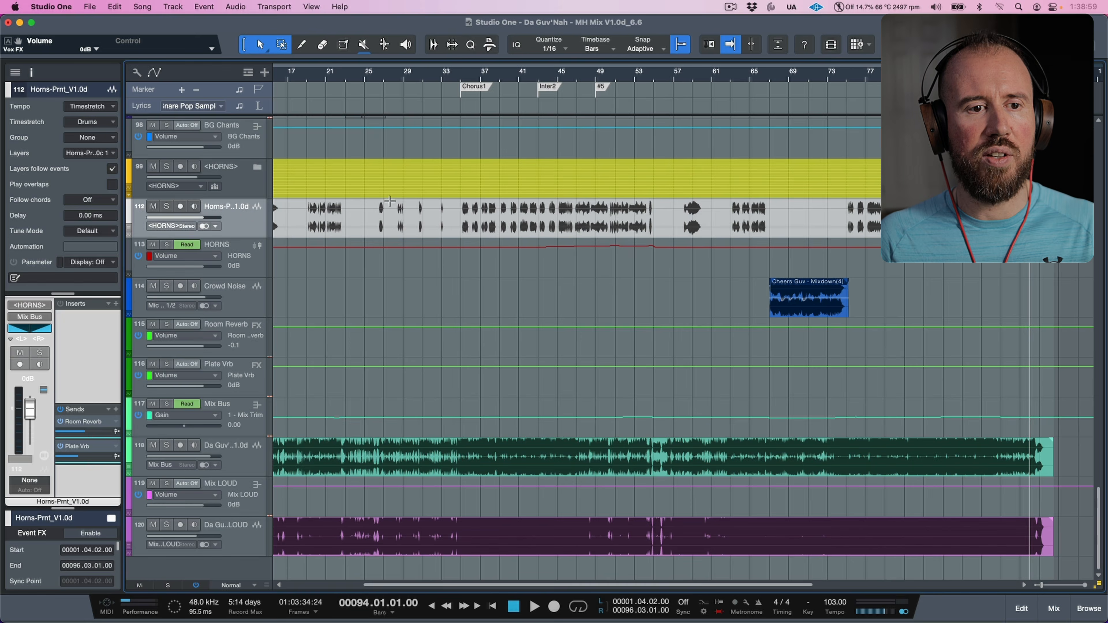
pyautogui.click(258, 169)
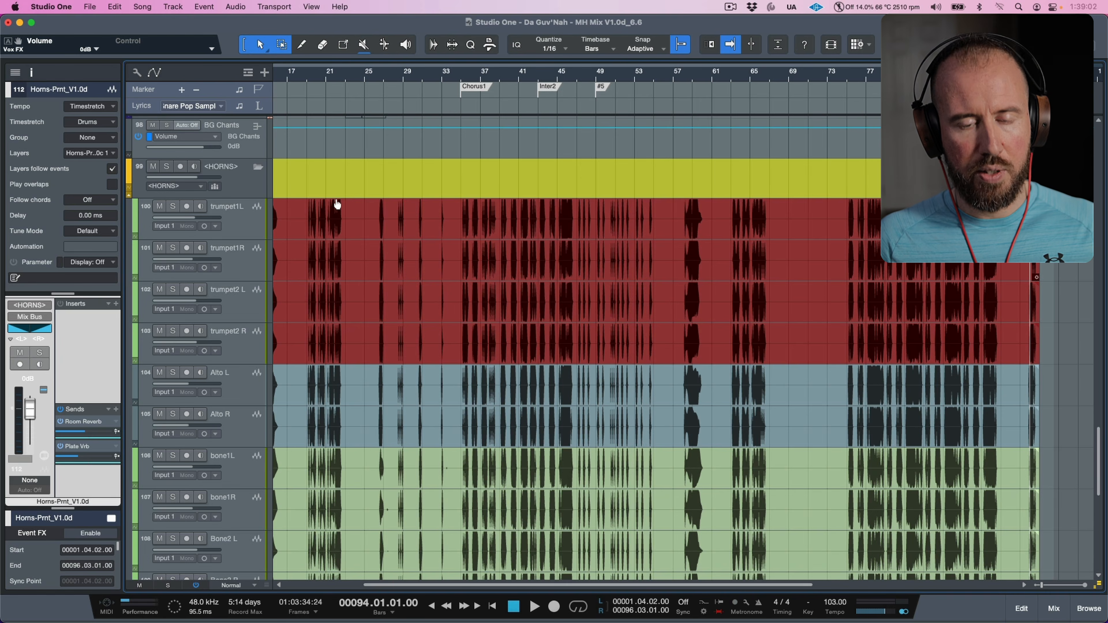
pyautogui.hotkey('shift', 'w')
pyautogui.hotkey('shift', 'w')
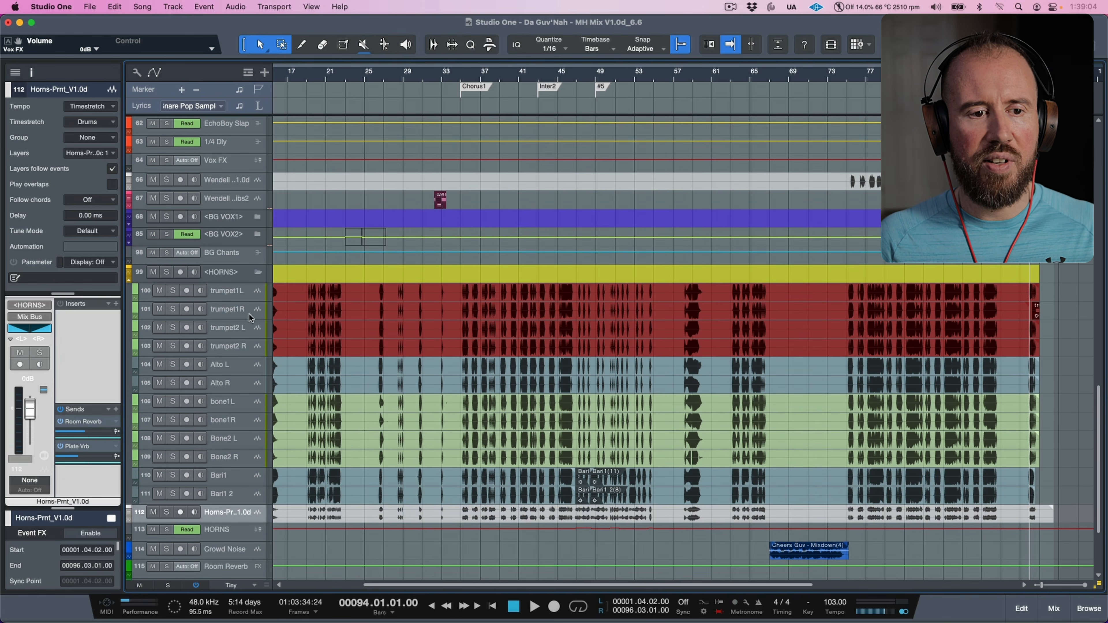
# Select horn tracks 100 to 111, from trumpet1L through Bari1 2, and show their volume automation
pyautogui.scroll(-3, 250, 317)
pyautogui.click(252, 235)
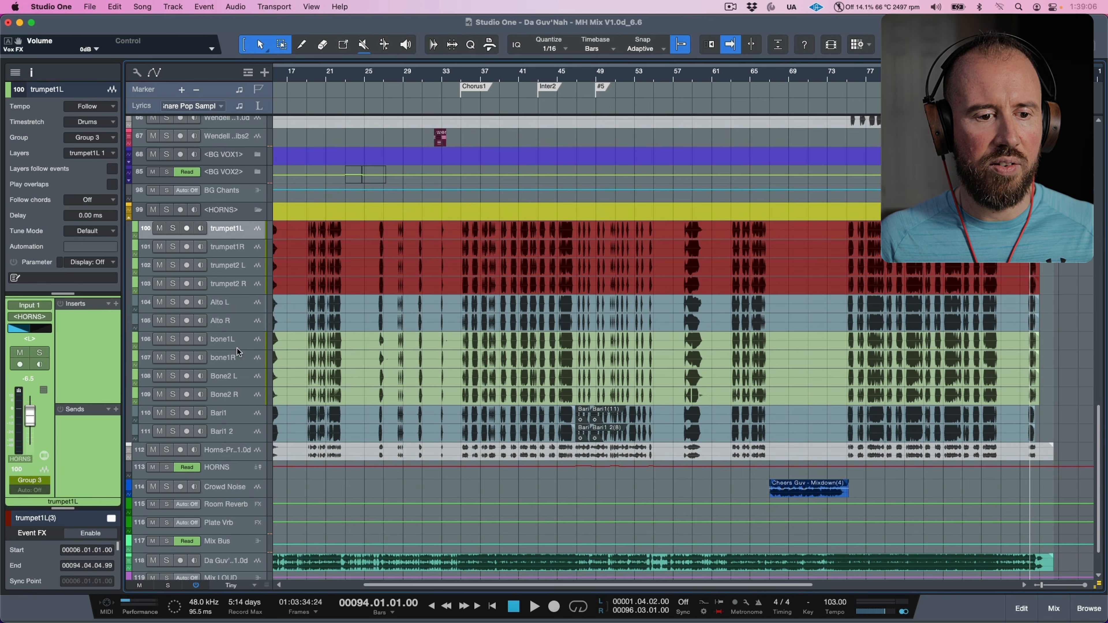
pyautogui.click(248, 439)
pyautogui.press('a')
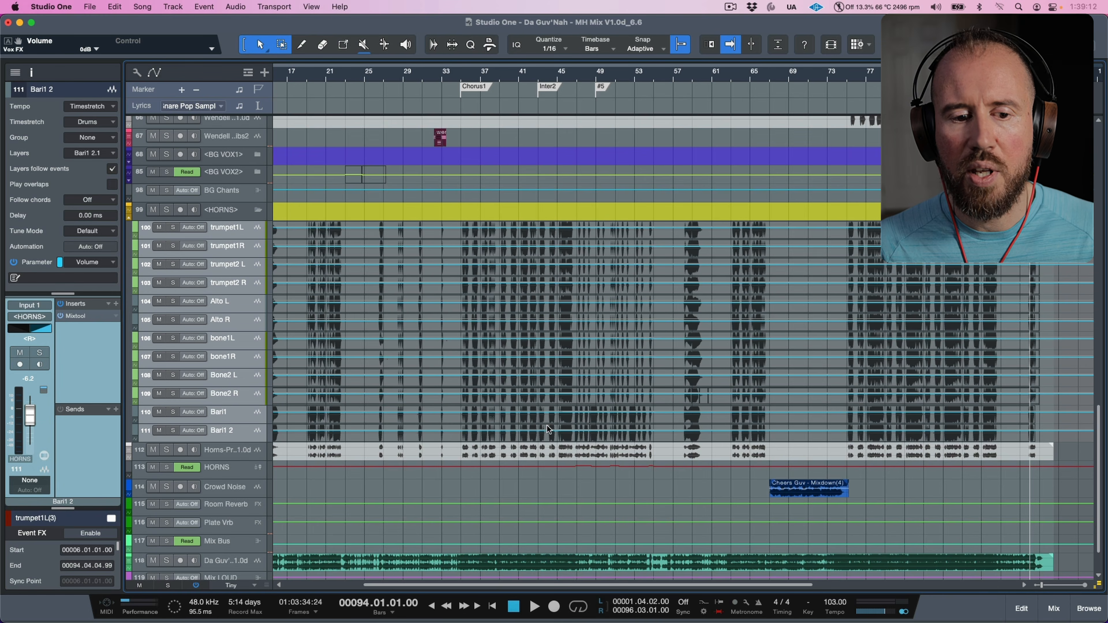
# Merge the HORNS VCA automation into its controlled horn channels and collapse the <HORNS> folder
pyautogui.click(245, 472)
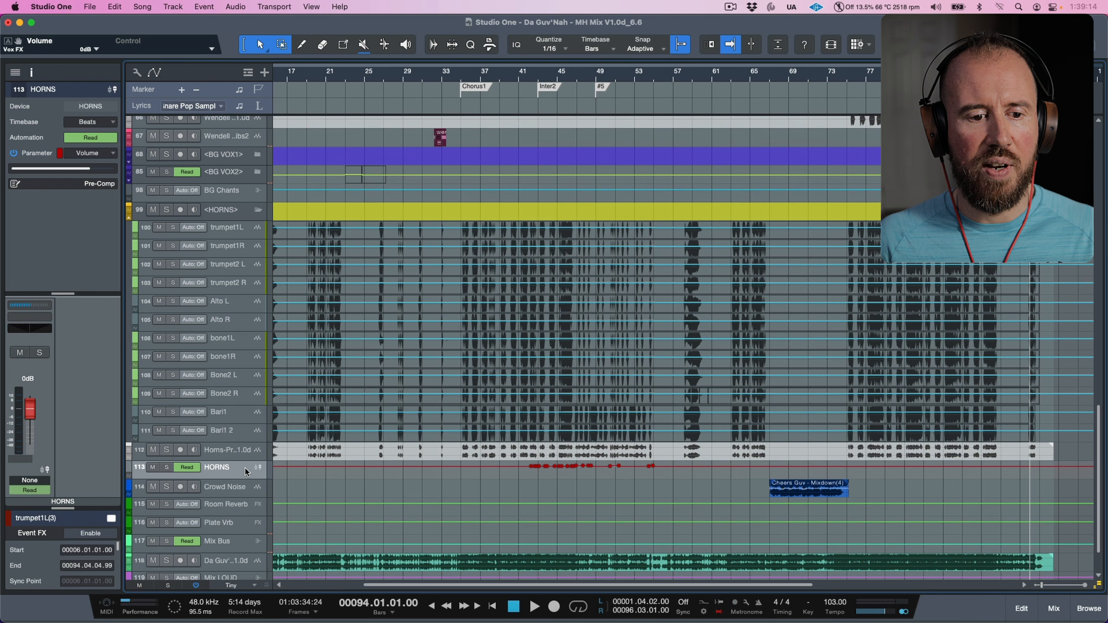
pyautogui.rightClick(246, 471)
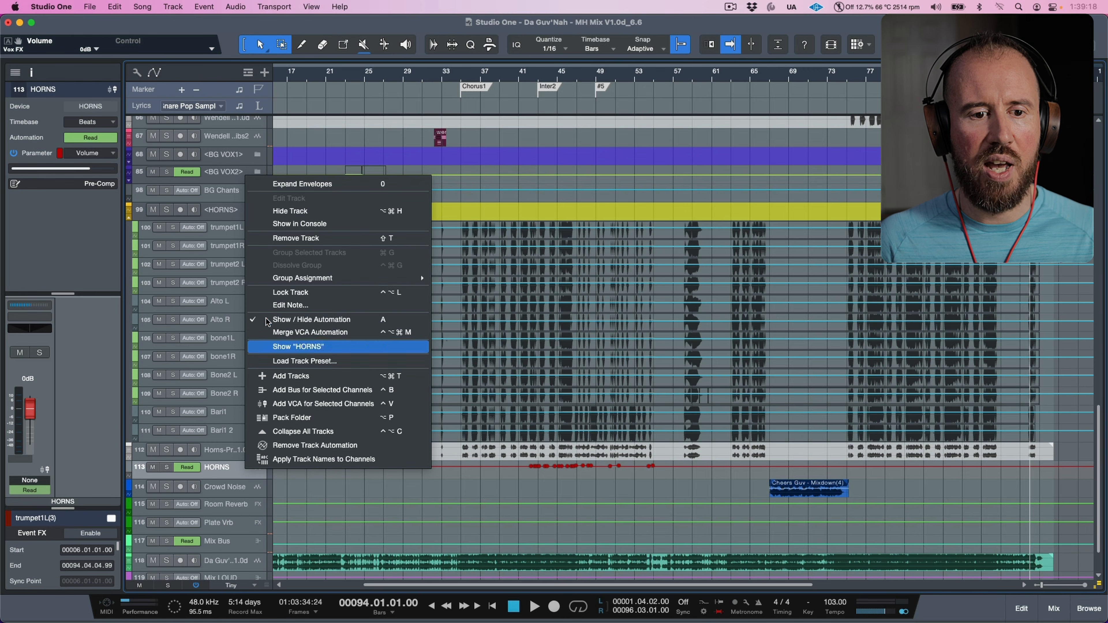
pyautogui.click(324, 337)
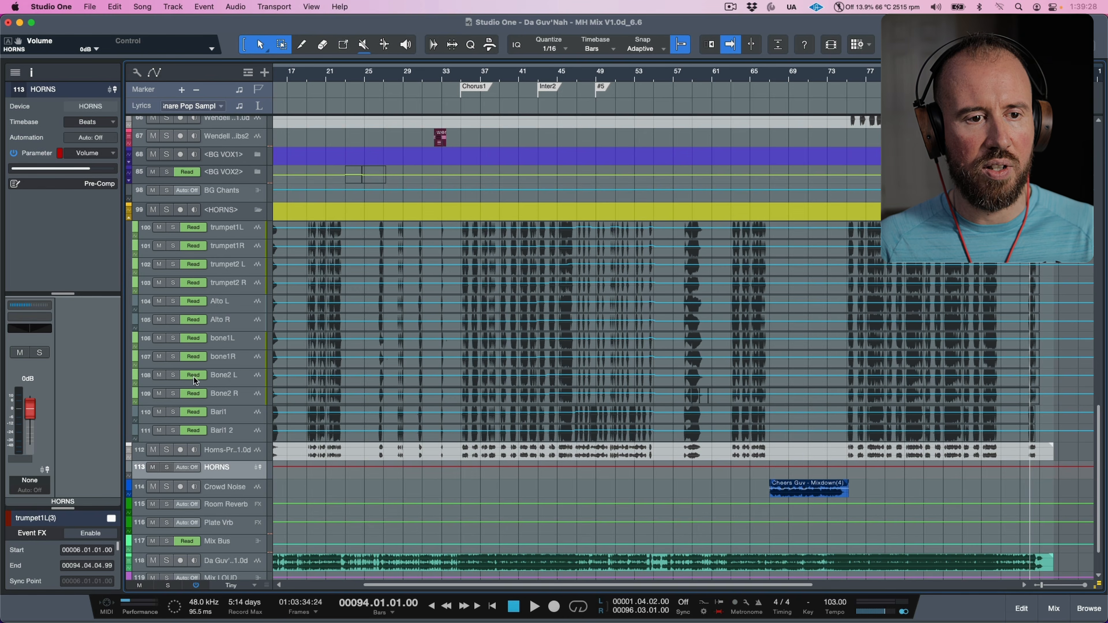
pyautogui.click(258, 211)
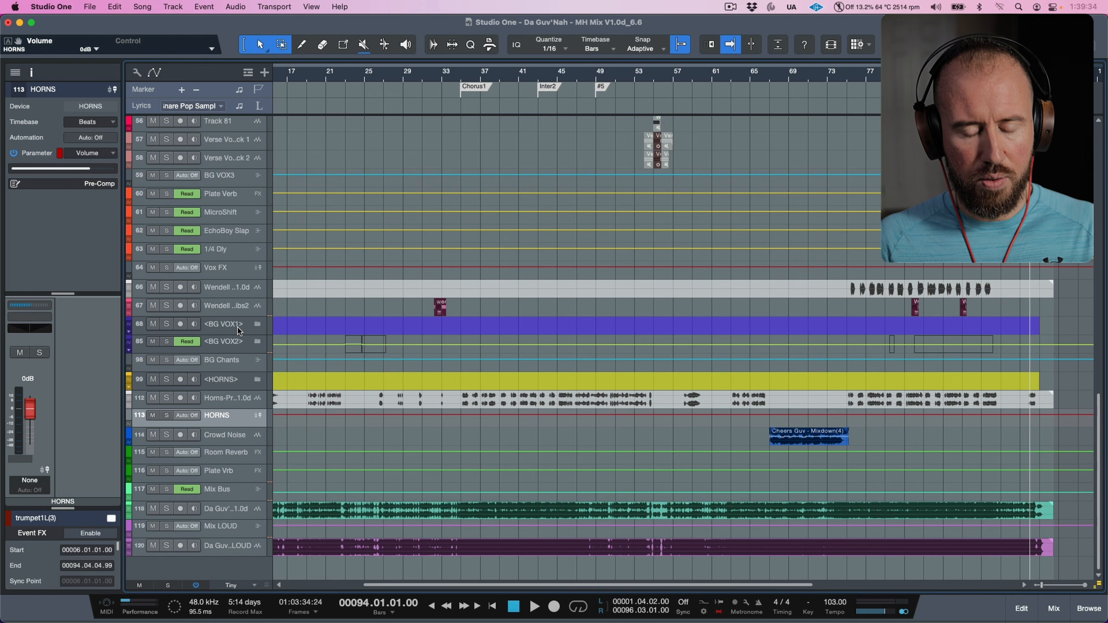
# Check the last mixer channels and the session preparation list in the song notes, and close both views
pyautogui.press('F3')
pyautogui.moveTo(769, 590); pyautogui.dragTo(887, 586)
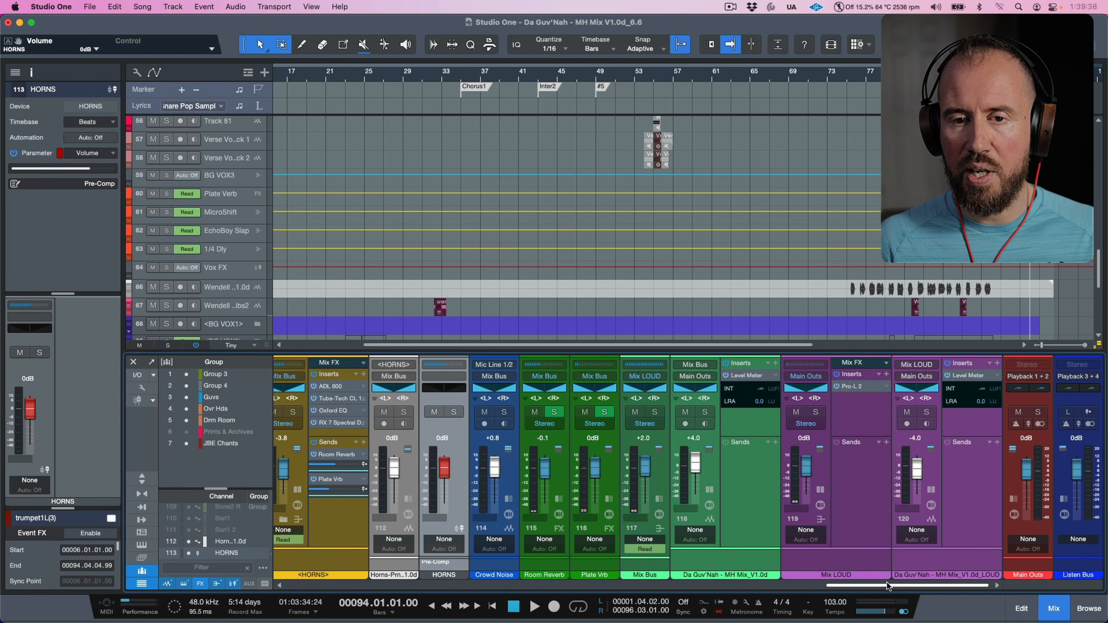
pyautogui.press('super+i')
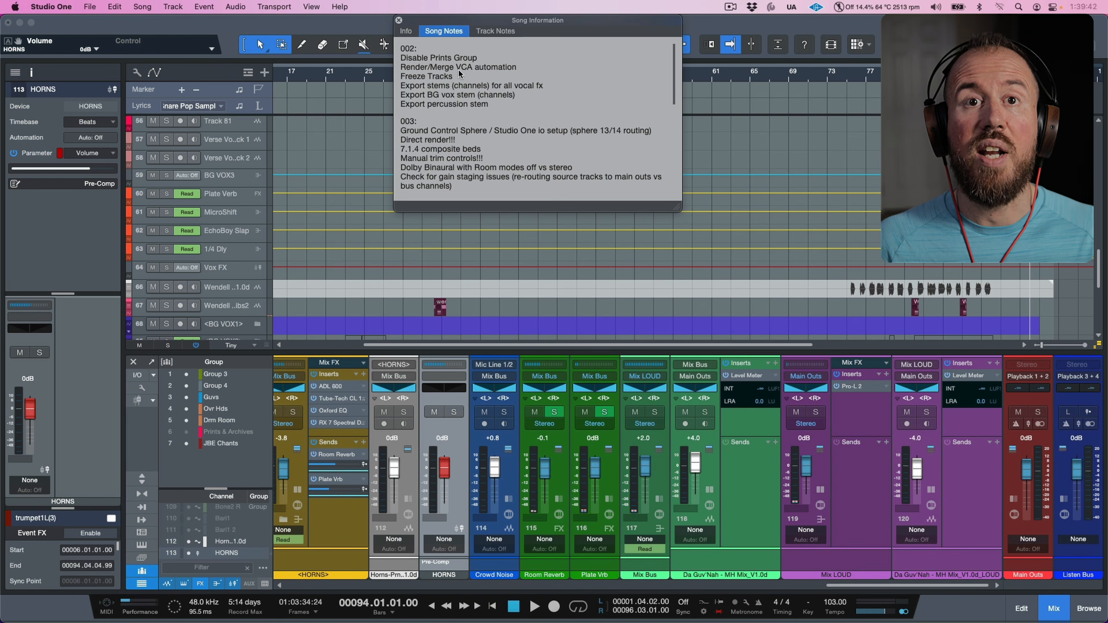
pyautogui.click(896, 21)
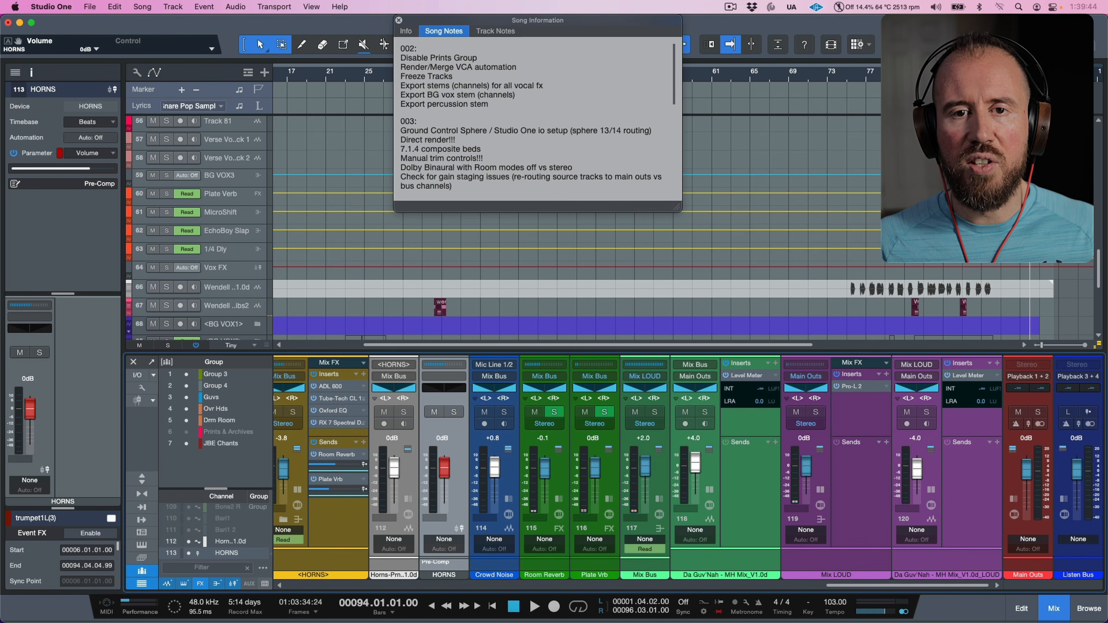
pyautogui.click(398, 21)
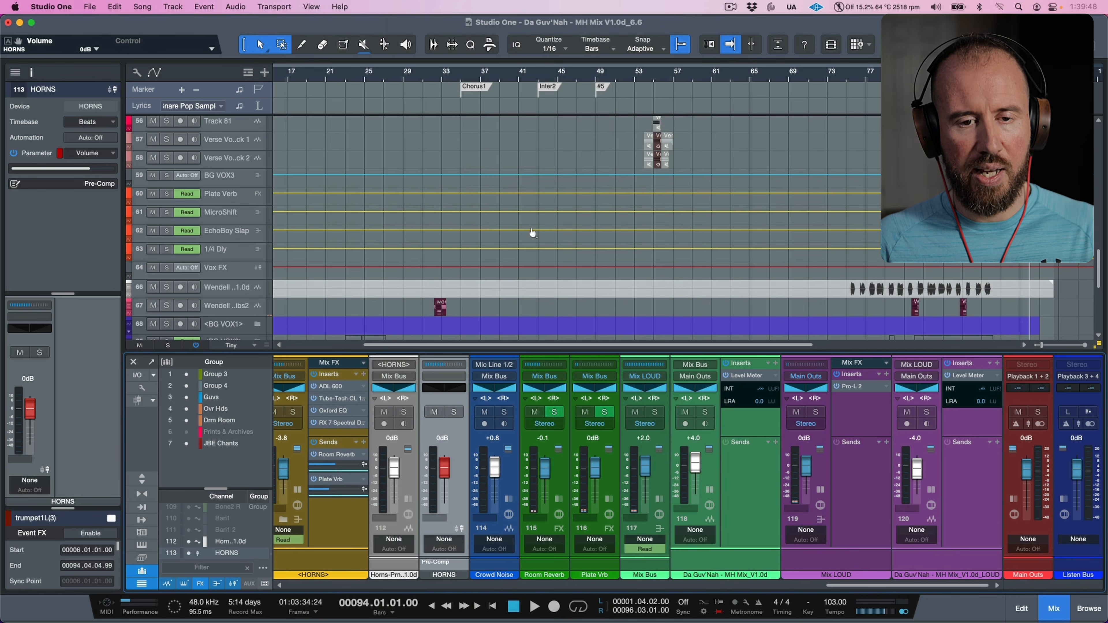
pyautogui.press('F3')
# Examine the Kick track's inserts and available track operations, and the gap in the Kick Sample events before bar 73
pyautogui.scroll(10, 567, 301)
pyautogui.scroll(5, 566, 300)
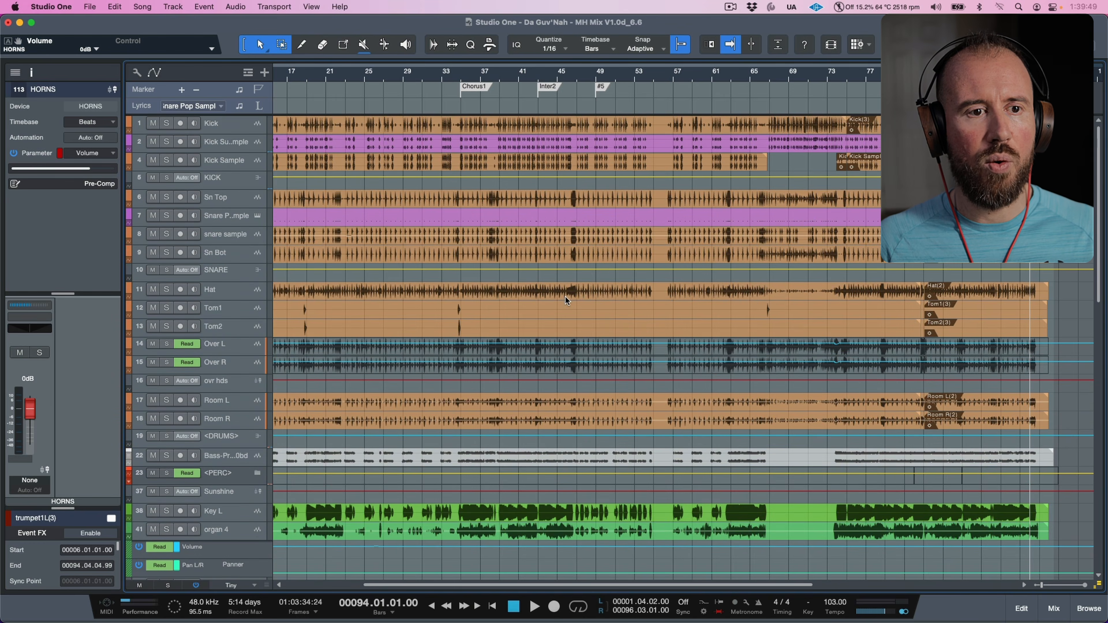
pyautogui.click(234, 124)
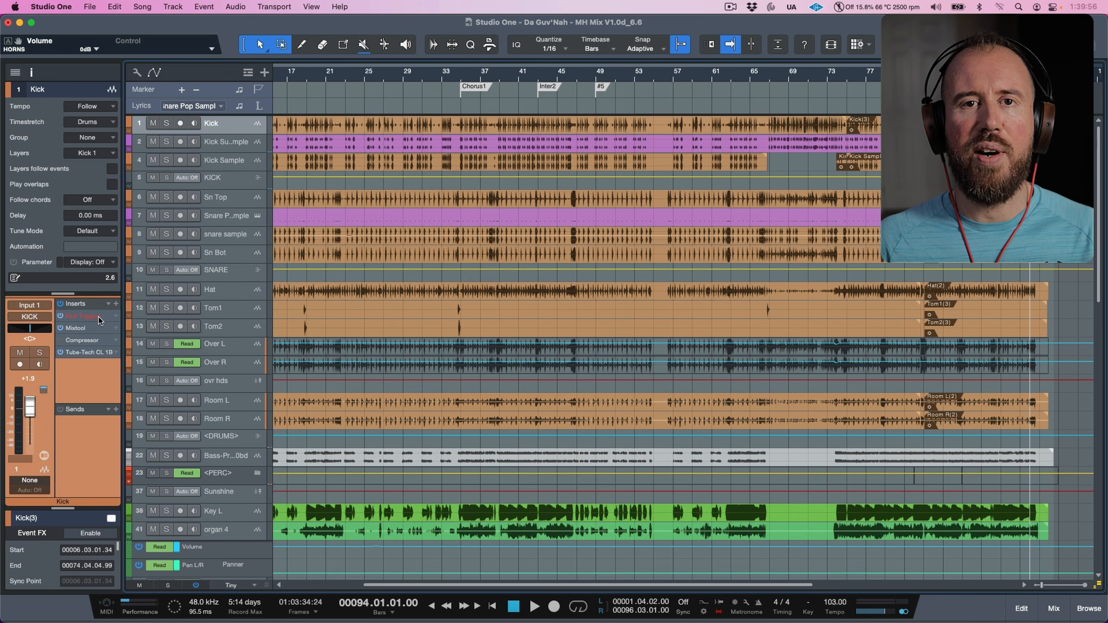
pyautogui.rightClick(238, 127)
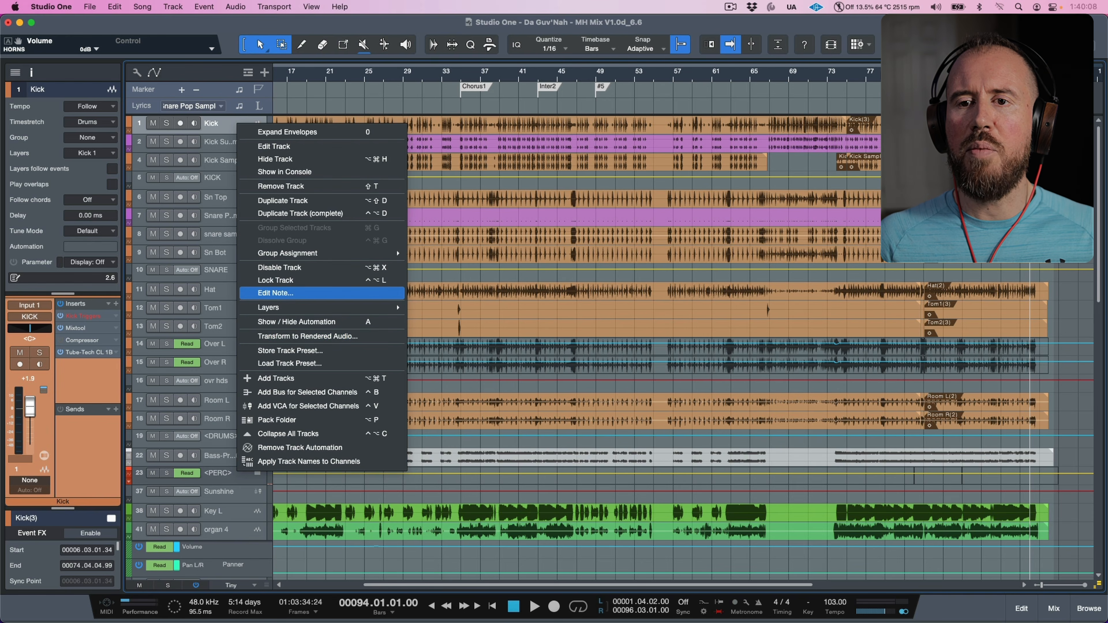
pyautogui.press('Escape')
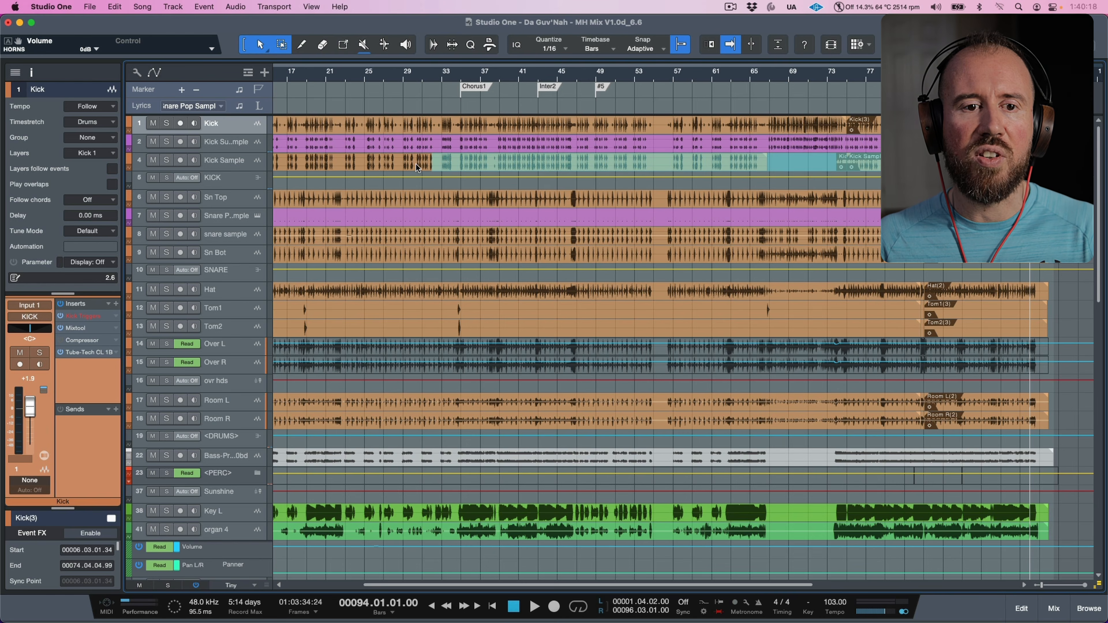
pyautogui.click(280, 167)
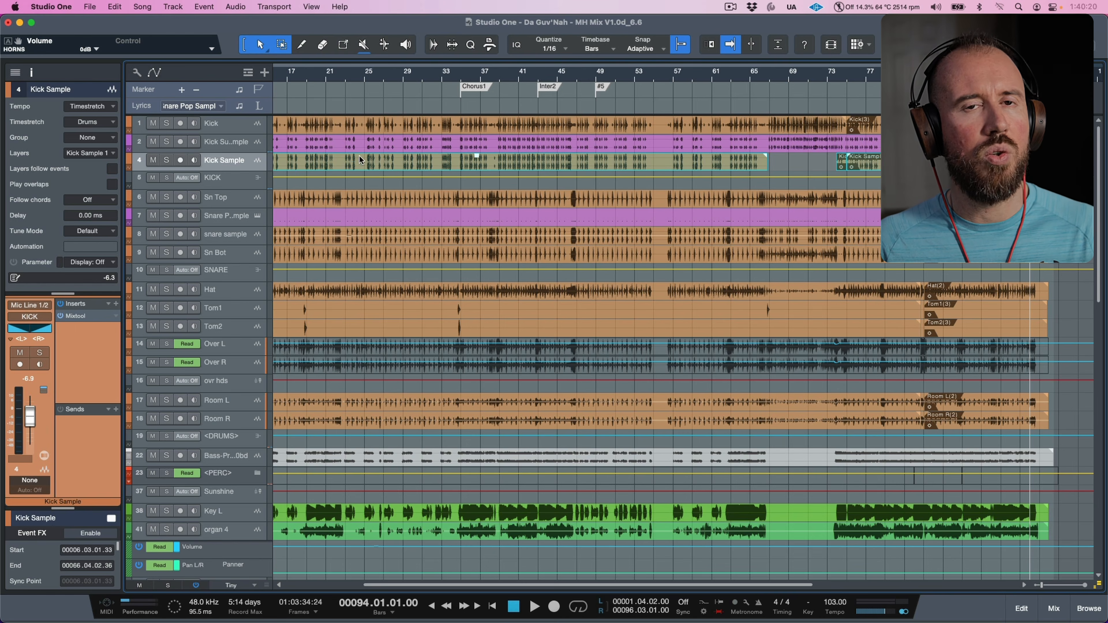
pyautogui.click(831, 74)
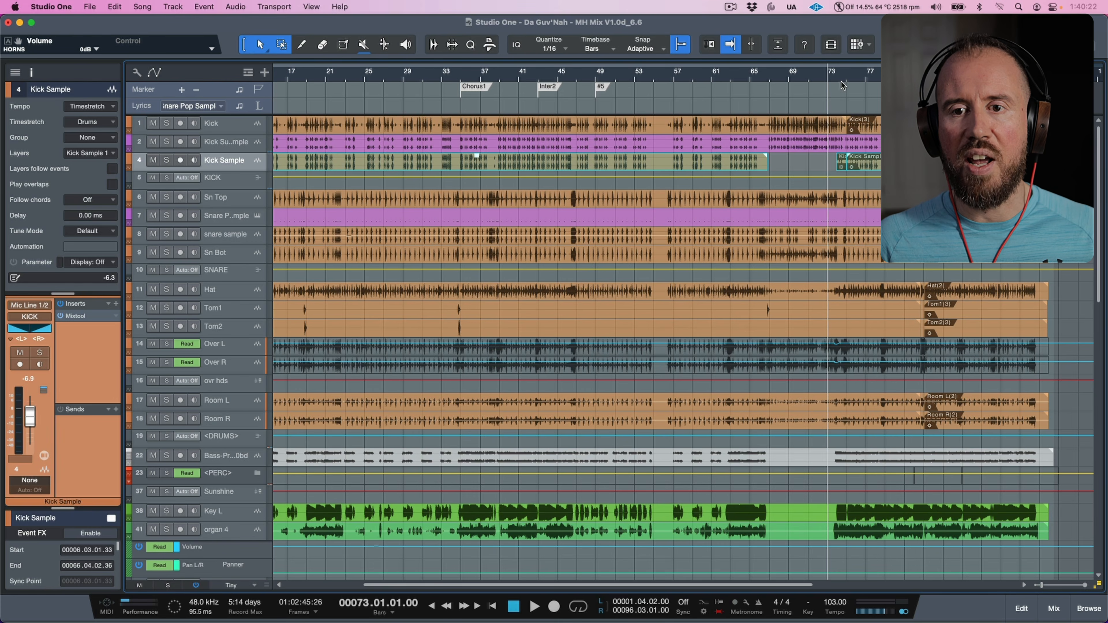
# Transform the Kick track to rendered audio with Preserve Realtime State and Auto Tail enabled, using a 30 sec maximum length
pyautogui.click(243, 129)
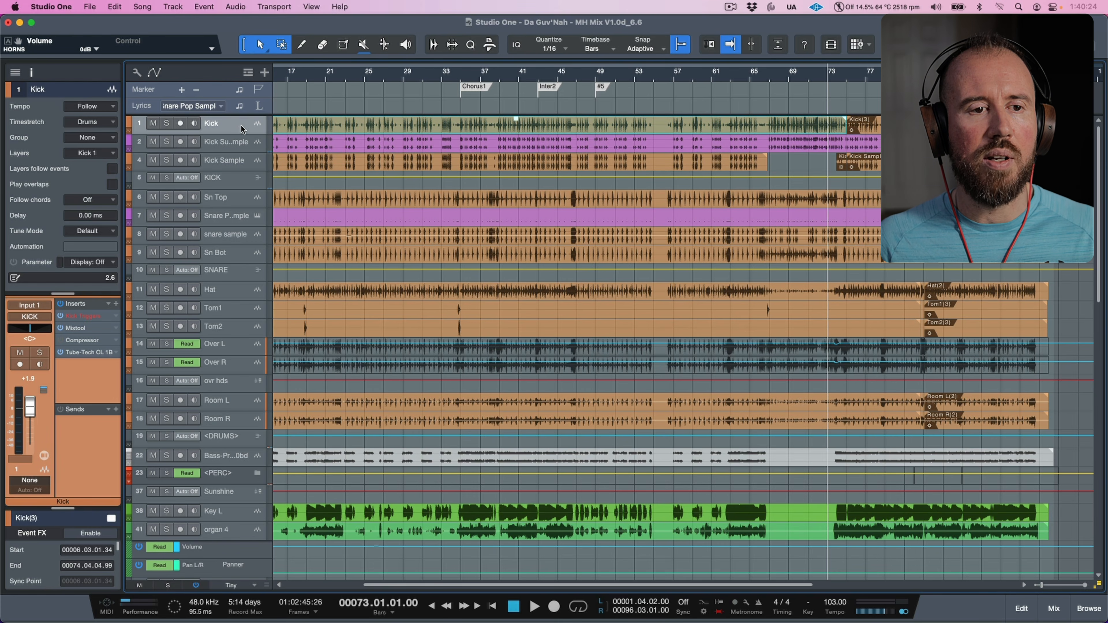
pyautogui.rightClick(243, 128)
pyautogui.click(316, 338)
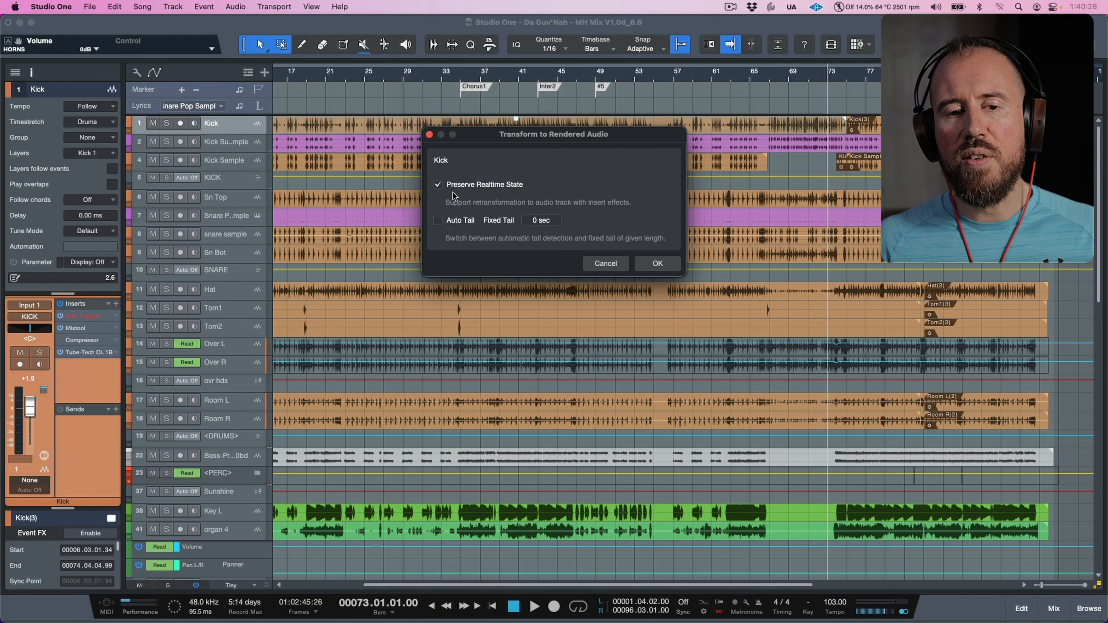
pyautogui.click(437, 221)
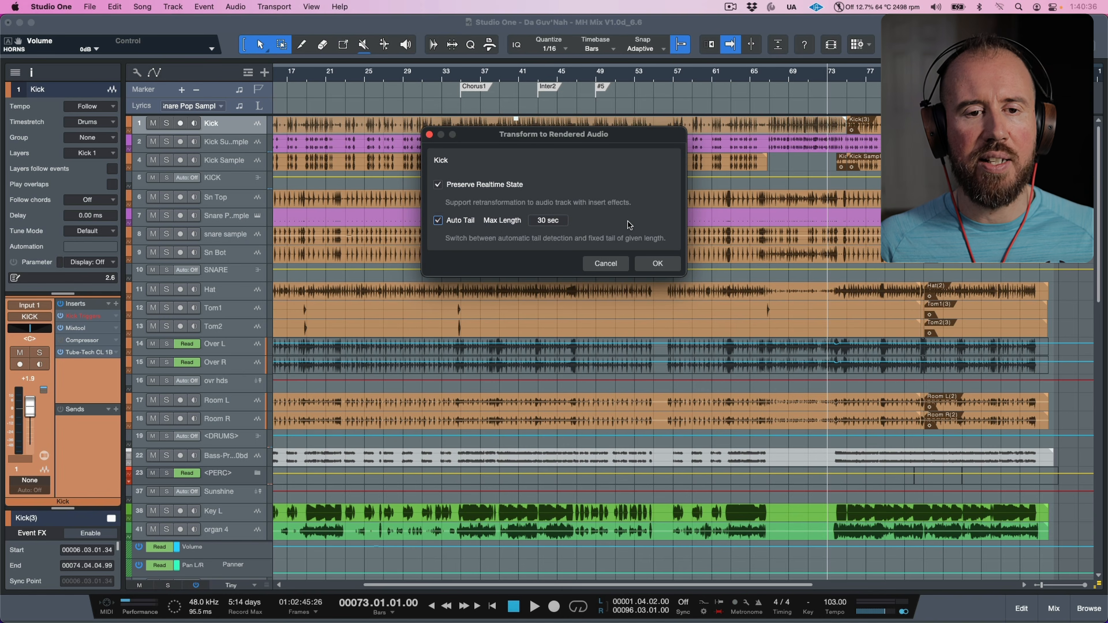
pyautogui.click(657, 264)
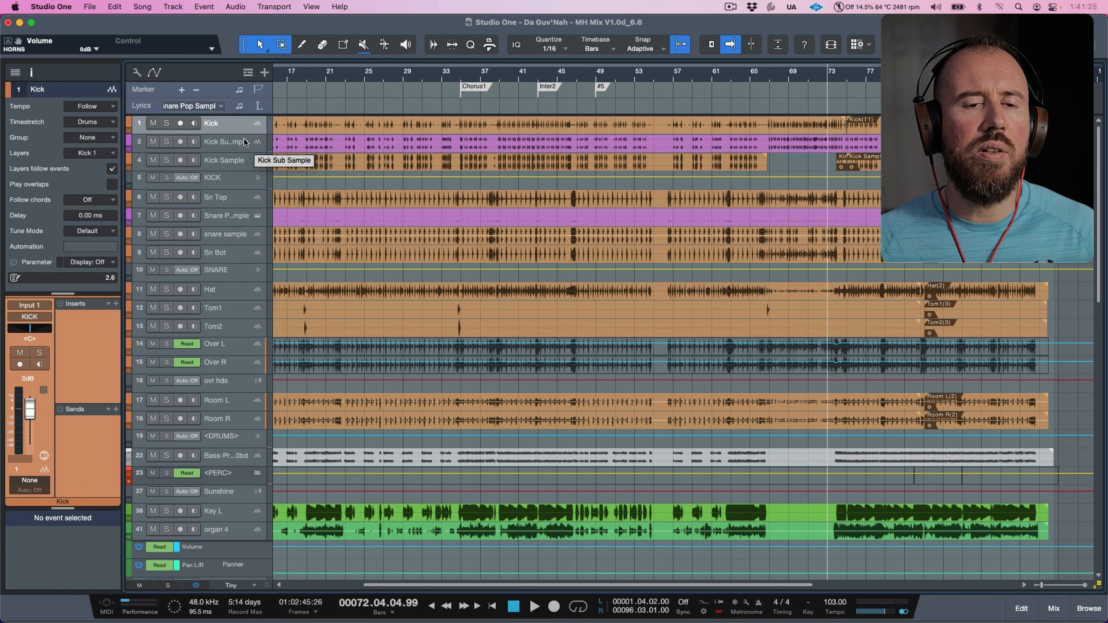
# Show the full song length and merge the Kick Sub Sample track's audio into one audio part
pyautogui.click(241, 148)
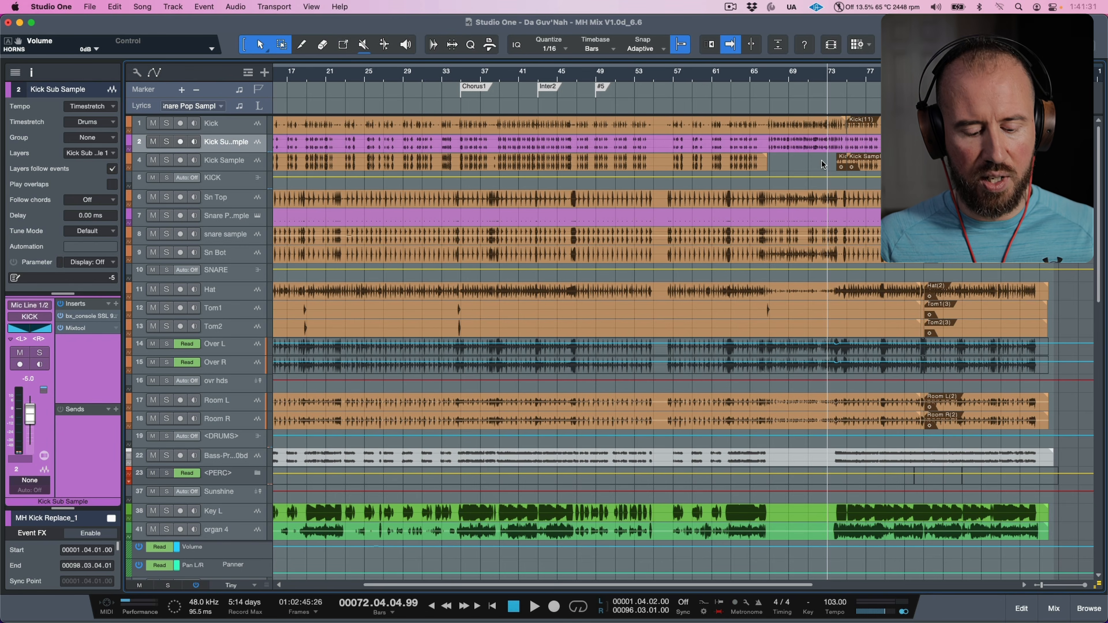
pyautogui.press('z')
pyautogui.click(837, 148)
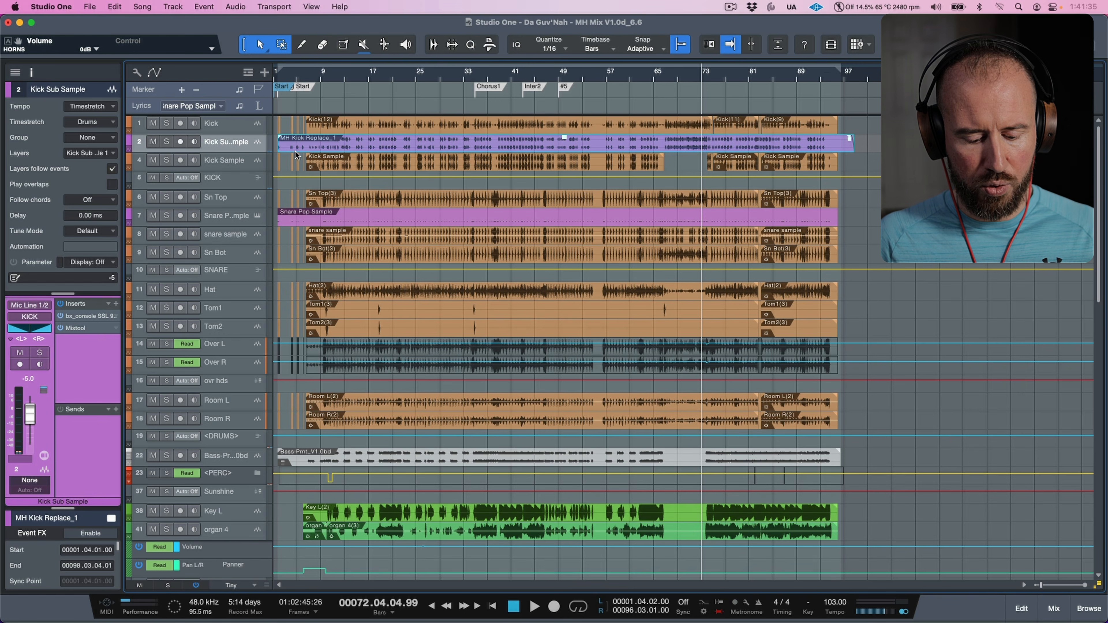
pyautogui.press('g')
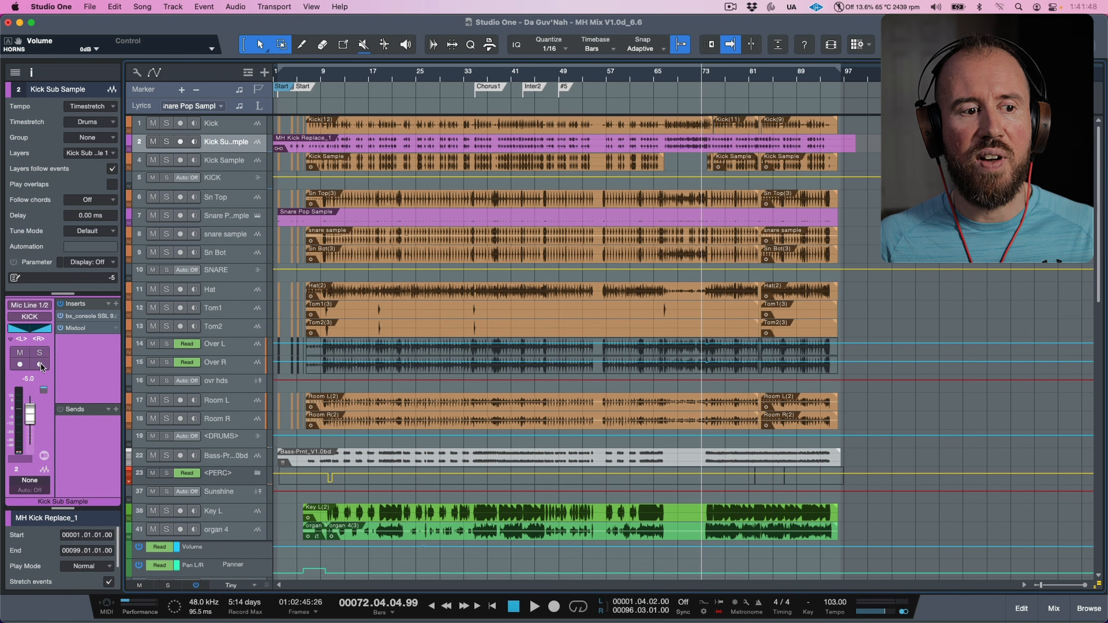
# Transform the Kick Sub Sample track to rendered audio with Preserve Realtime State and a 30 sec Auto Tail
pyautogui.rightClick(231, 149)
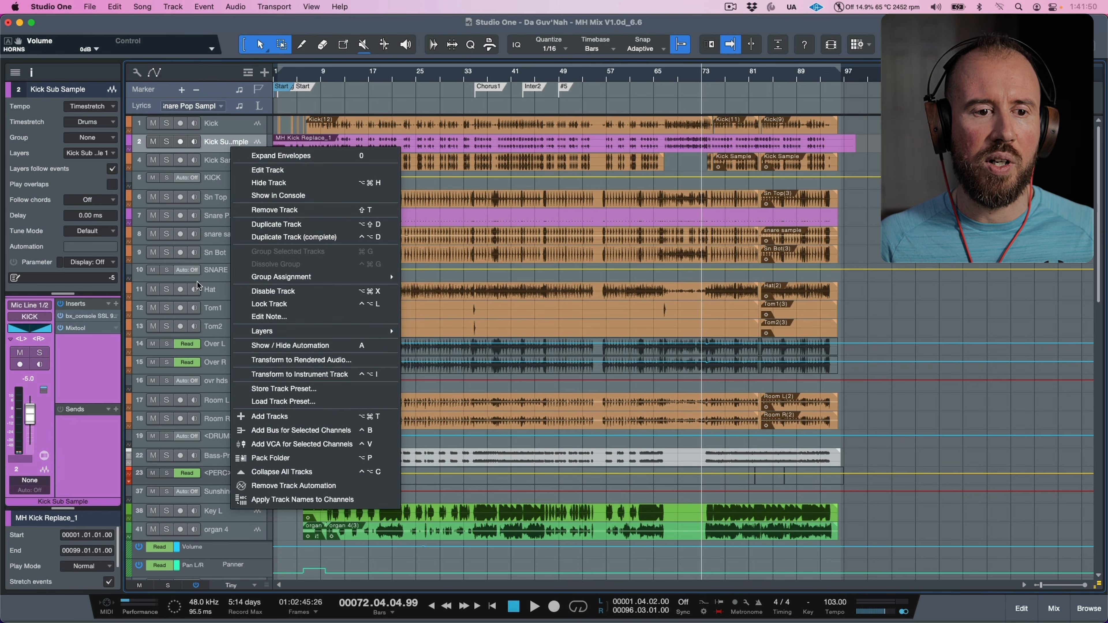
pyautogui.click(299, 360)
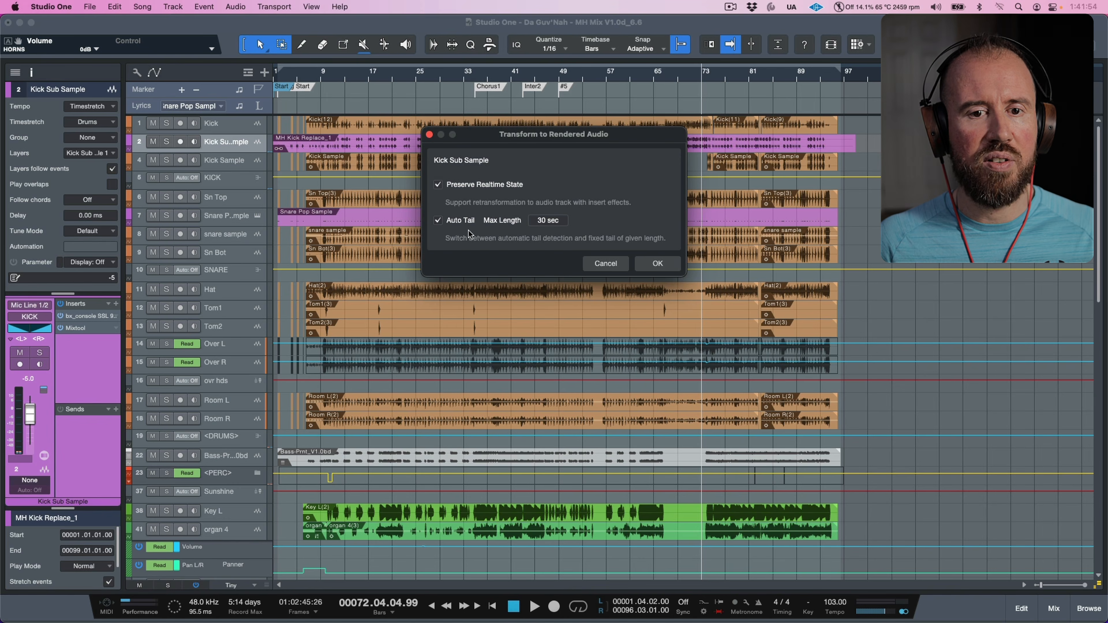
pyautogui.click(656, 263)
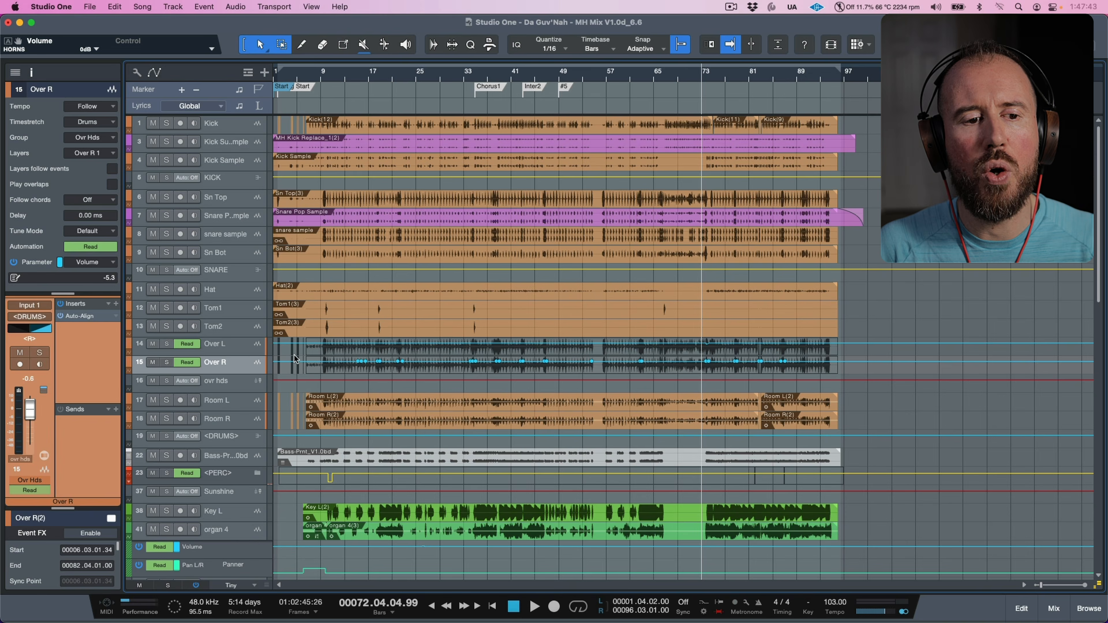
# Select the overhead tracks Over L and Over R together and transform them to rendered audio
pyautogui.click(243, 352)
pyautogui.click(239, 367)
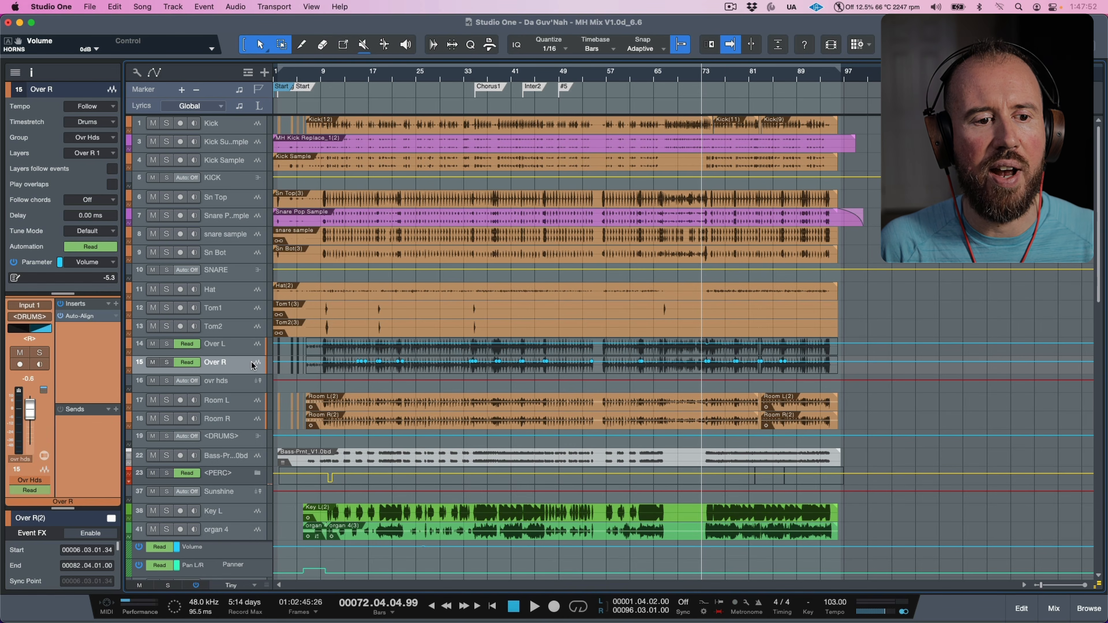
pyautogui.click(245, 350)
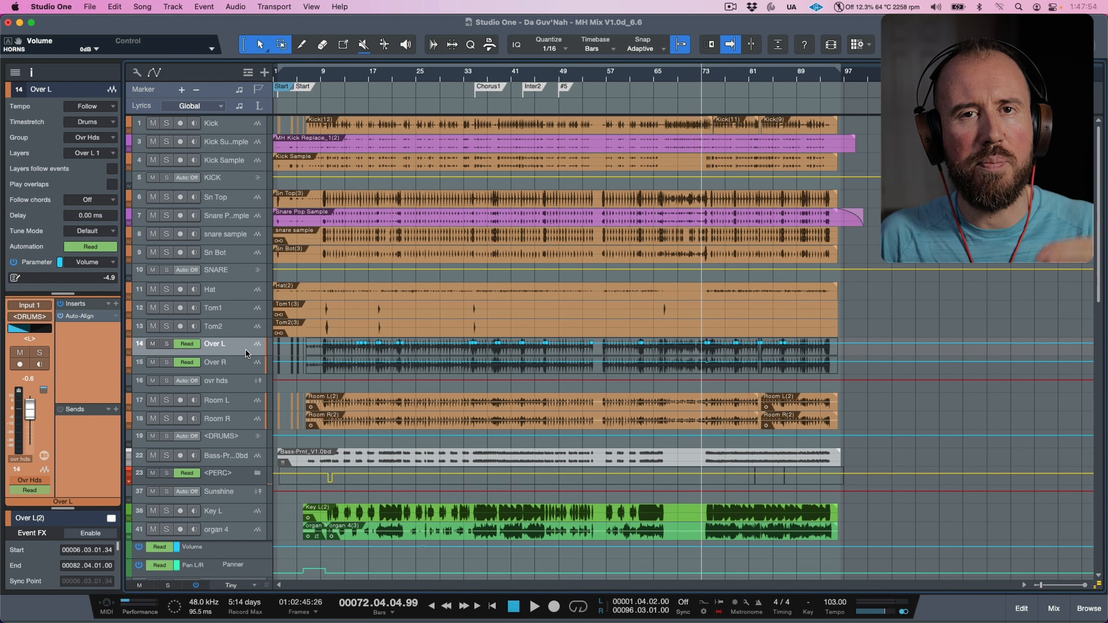
pyautogui.keyDown('shift'); pyautogui.click(242, 367); pyautogui.keyUp('shift')
pyautogui.rightClick(241, 368)
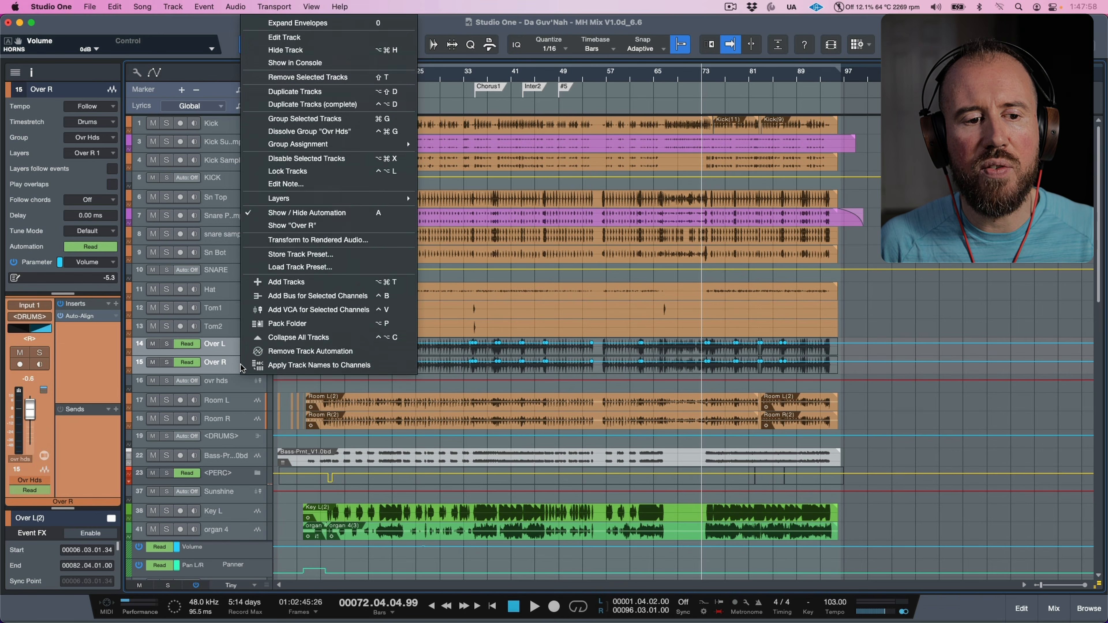
pyautogui.click(324, 240)
pyautogui.click(665, 263)
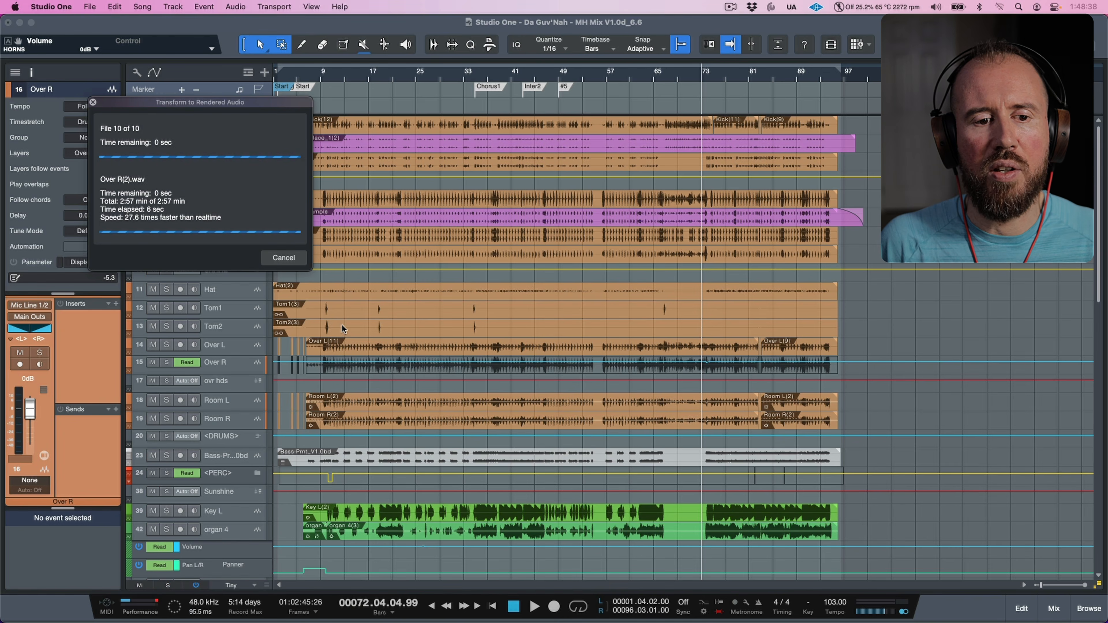
# Check the rendered Over L and Over R channels and merge all their events into one audio part per track
pyautogui.click(239, 350)
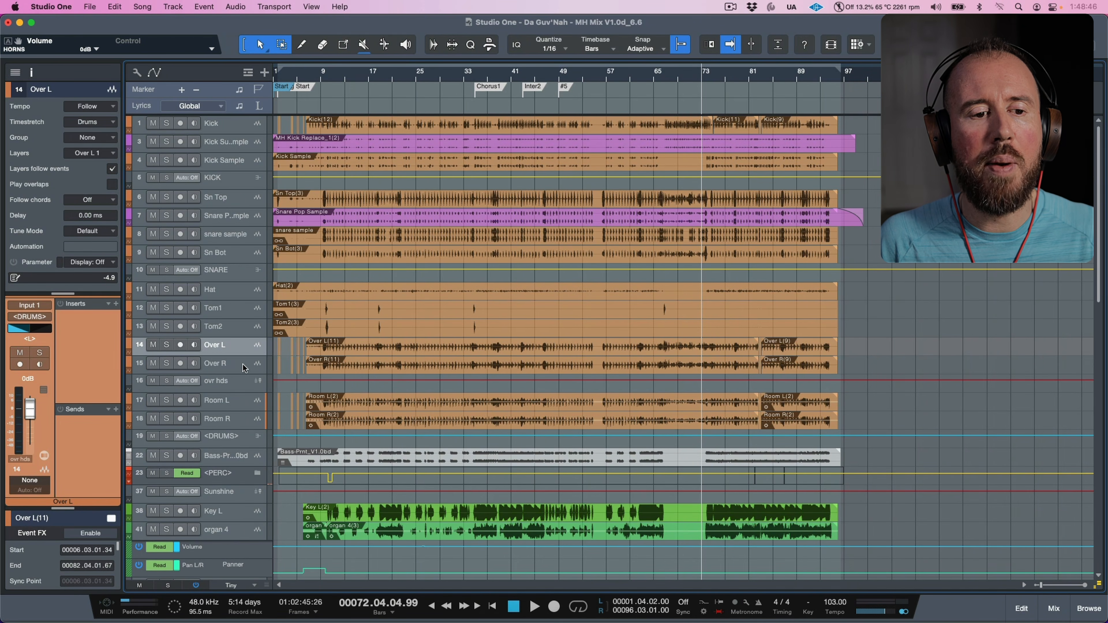
pyautogui.click(244, 366)
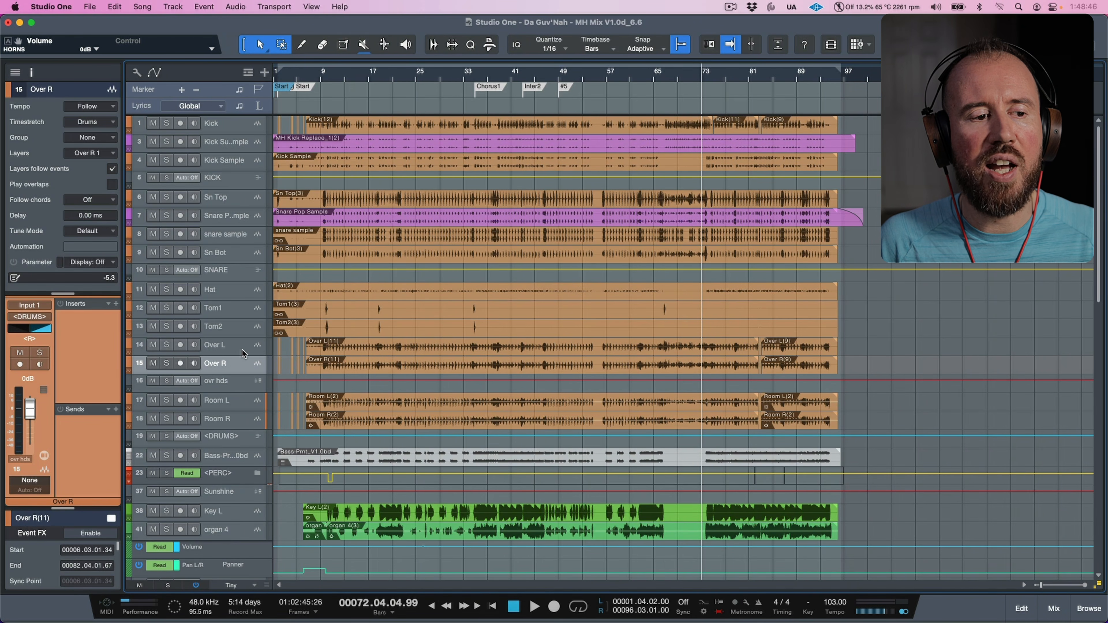
pyautogui.click(242, 352)
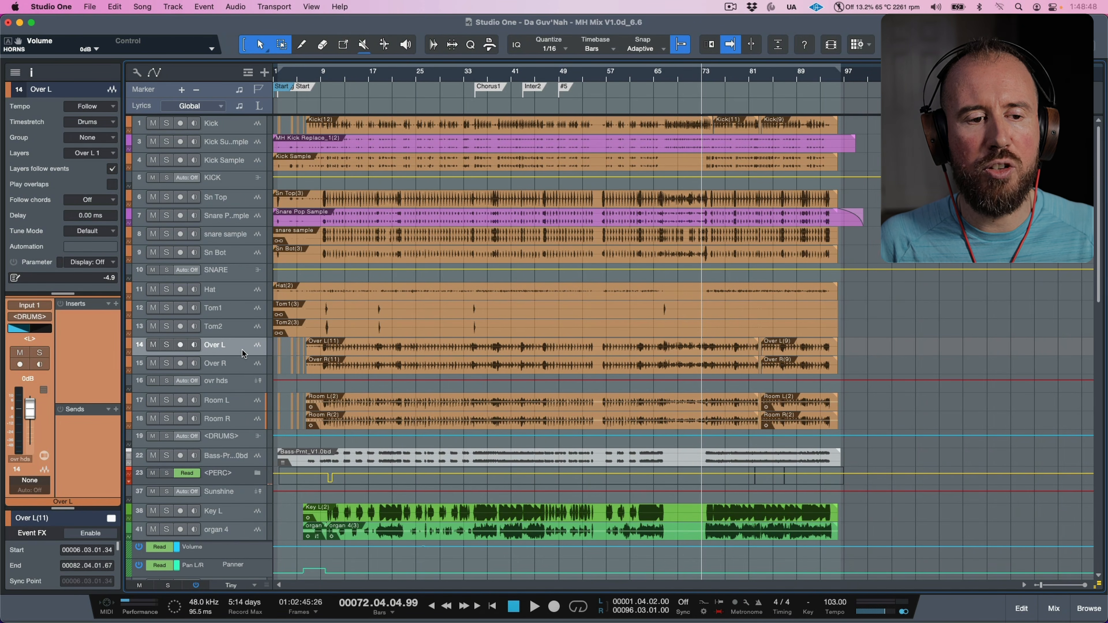
pyautogui.click(240, 366)
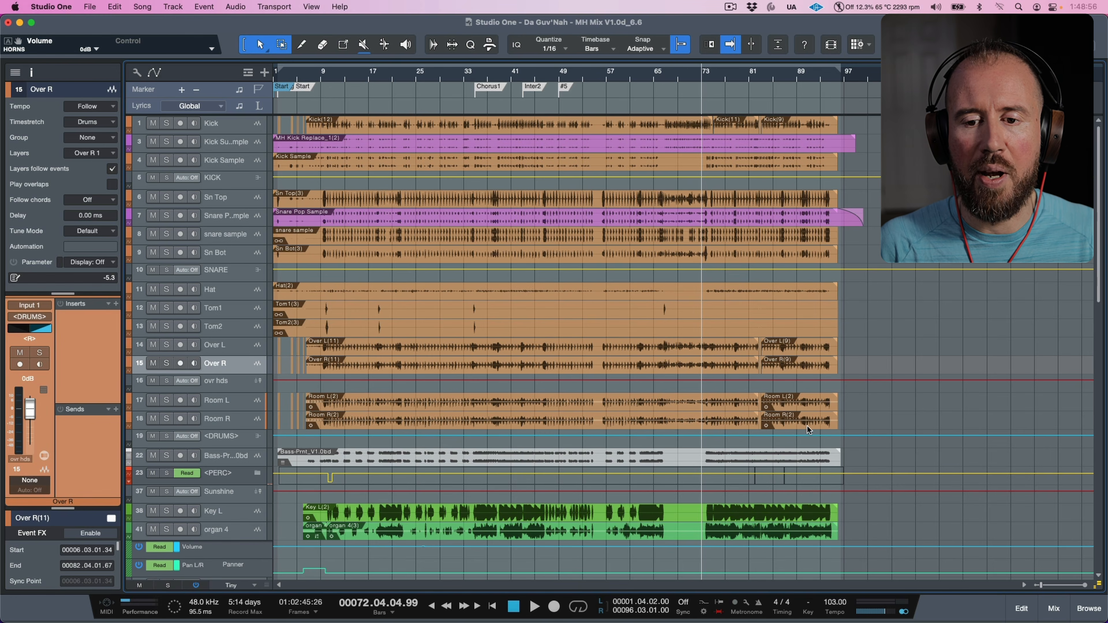
pyautogui.moveTo(854, 350); pyautogui.dragTo(227, 366)
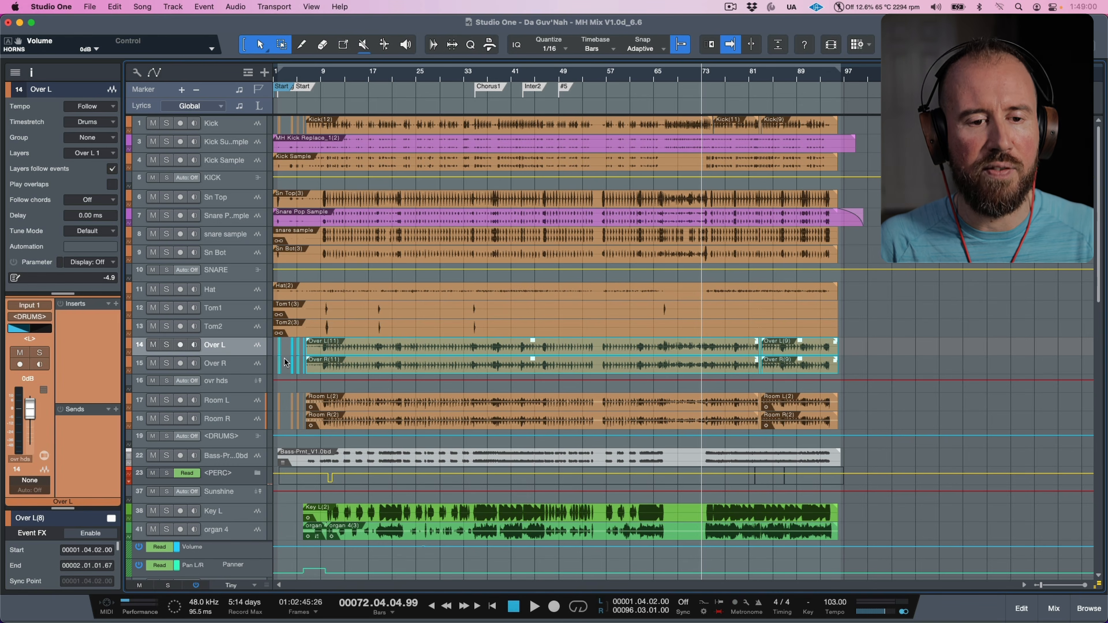
pyautogui.press('g')
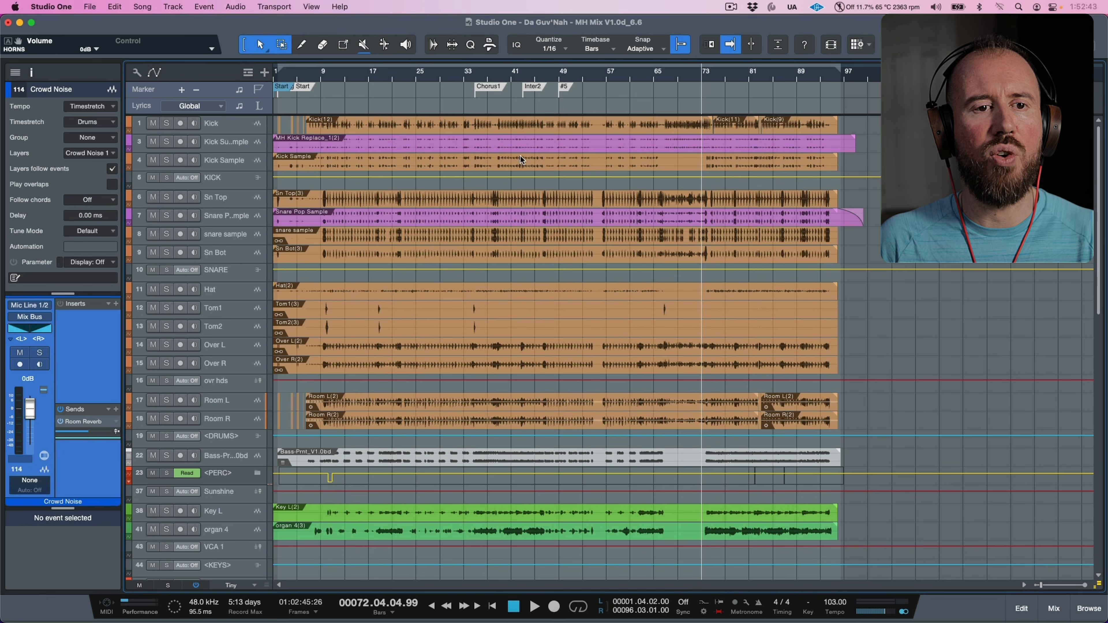
# Go through the kick and snare tracks one by one, including the KICK and SNARE buses, and check their channels' inserts
pyautogui.scroll(-3, 520, 155)
pyautogui.scroll(3, 520, 155)
pyautogui.click(238, 127)
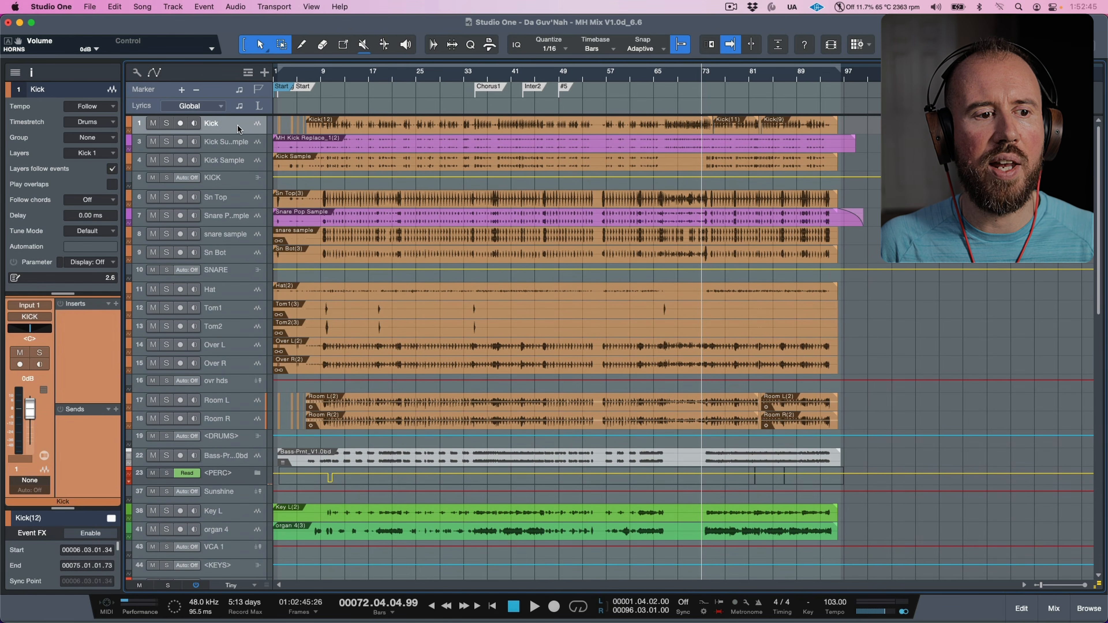
pyautogui.click(234, 147)
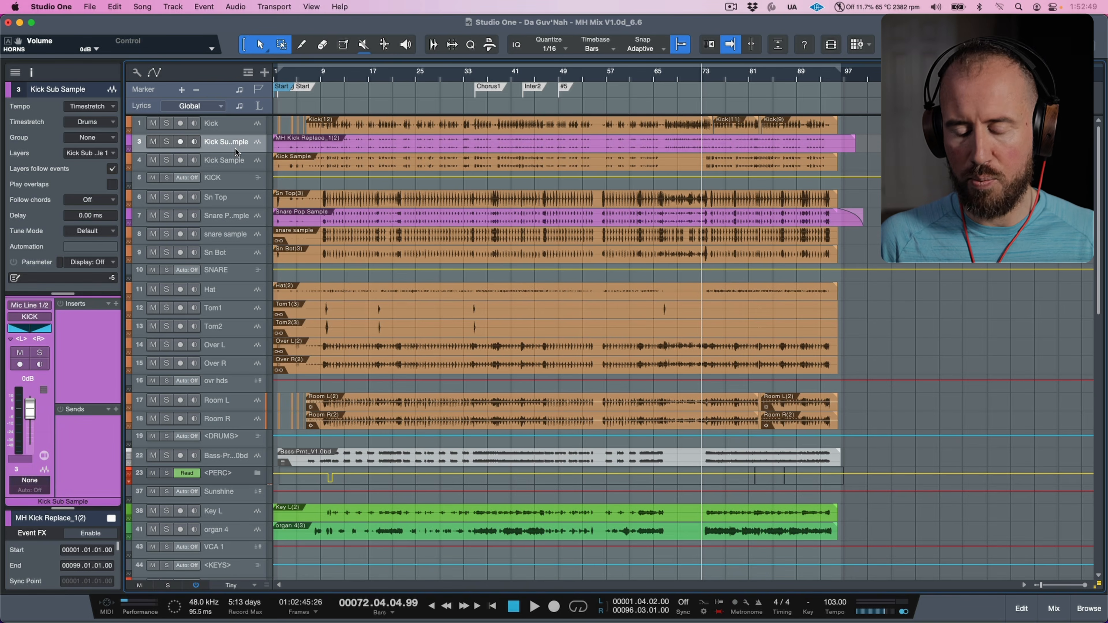
pyautogui.press('Down')
pyautogui.press('Down')
pyautogui.press('Down')
pyautogui.press('Down')
pyautogui.press('Up')
pyautogui.press('Up')
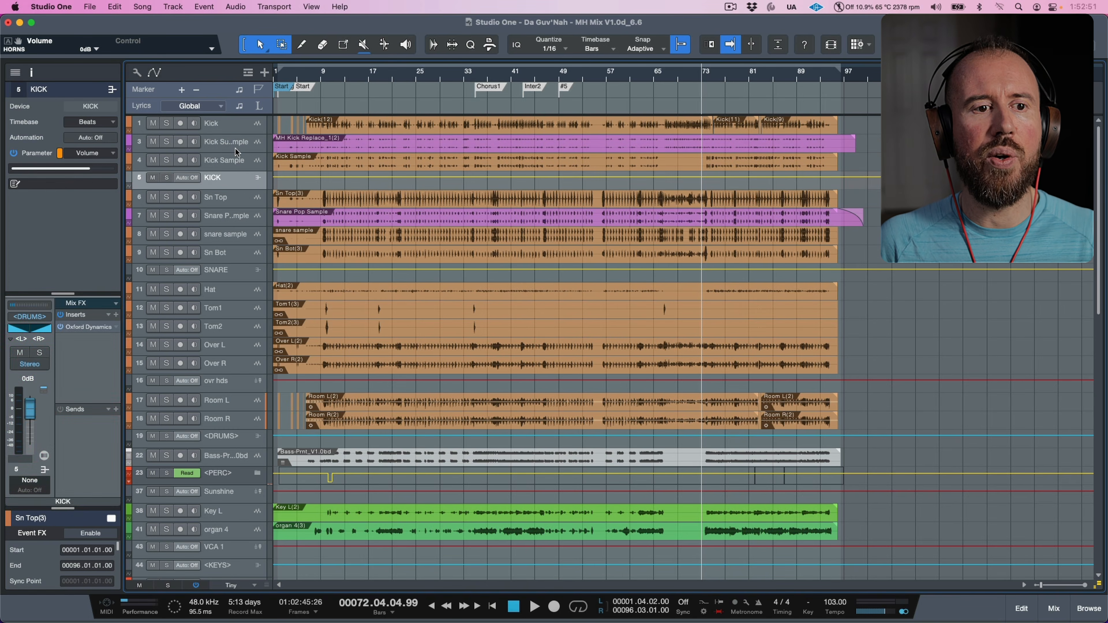
pyautogui.press('Down')
pyautogui.press('Down')
pyautogui.press('Down')
pyautogui.press('Down')
pyautogui.press('Down')
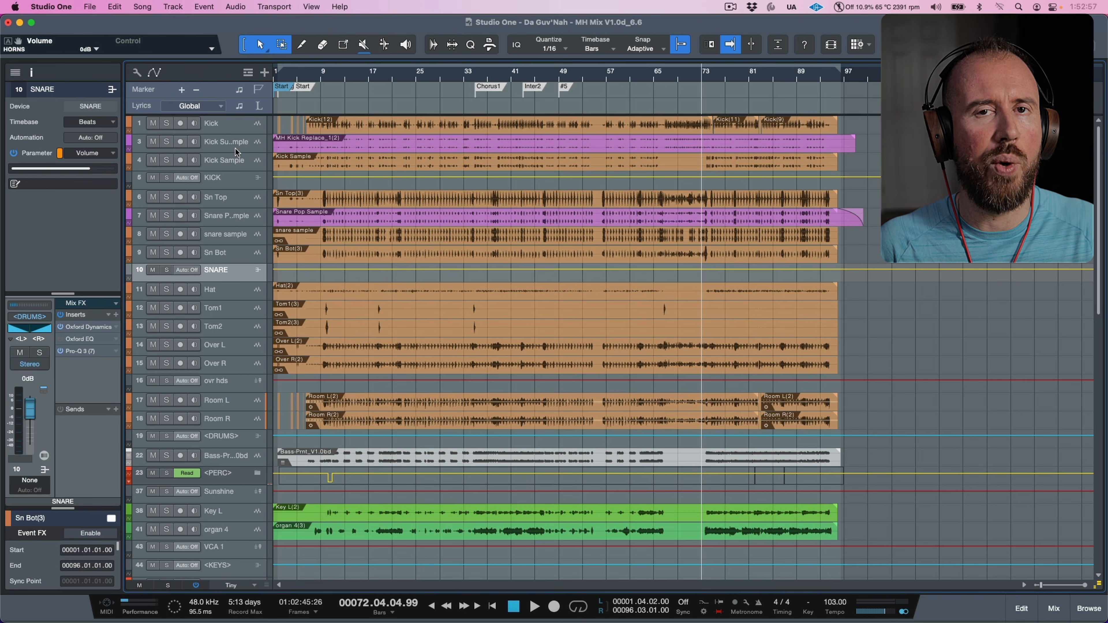
# Check the remaining drum channels from Hat to the <DRUMS> bus, and consult the Song Notes for the preparation tasks
pyautogui.press('Down')
pyautogui.press('Down')
pyautogui.press('Down')
pyautogui.press('Down')
pyautogui.press('Down')
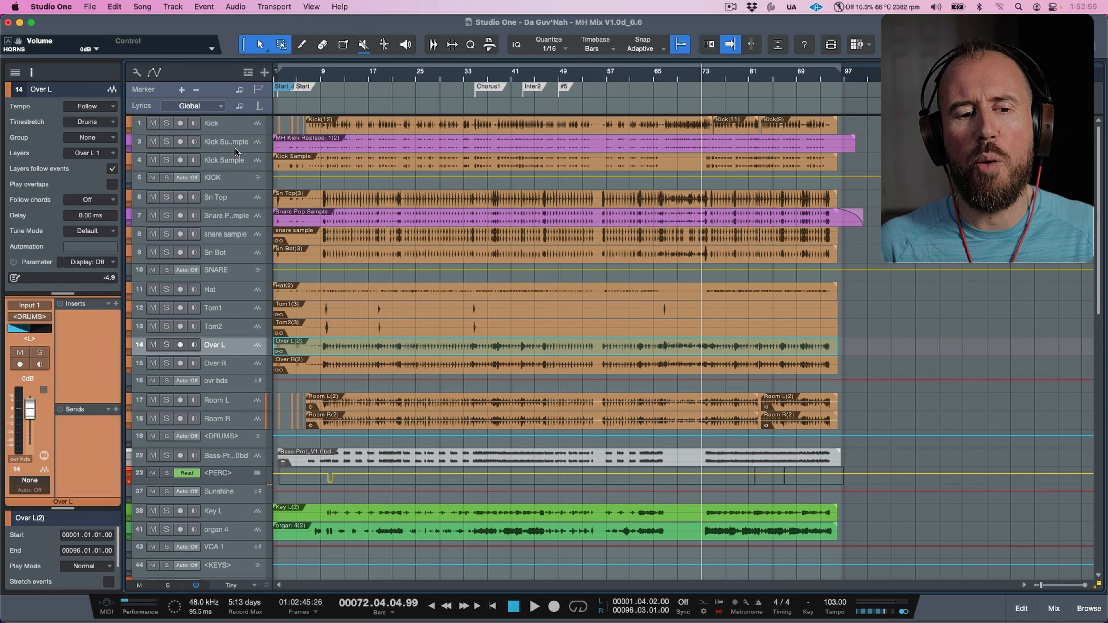
pyautogui.press('Down')
pyautogui.press('Down')
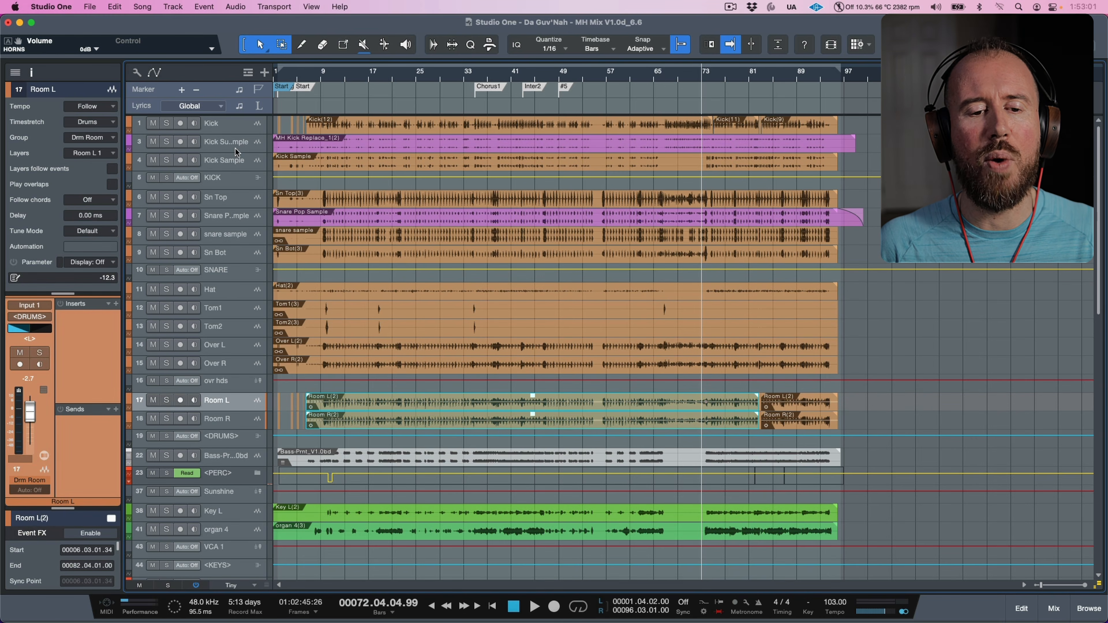
pyautogui.press('Down')
pyautogui.press('Down')
pyautogui.press('Down')
pyautogui.press('Up')
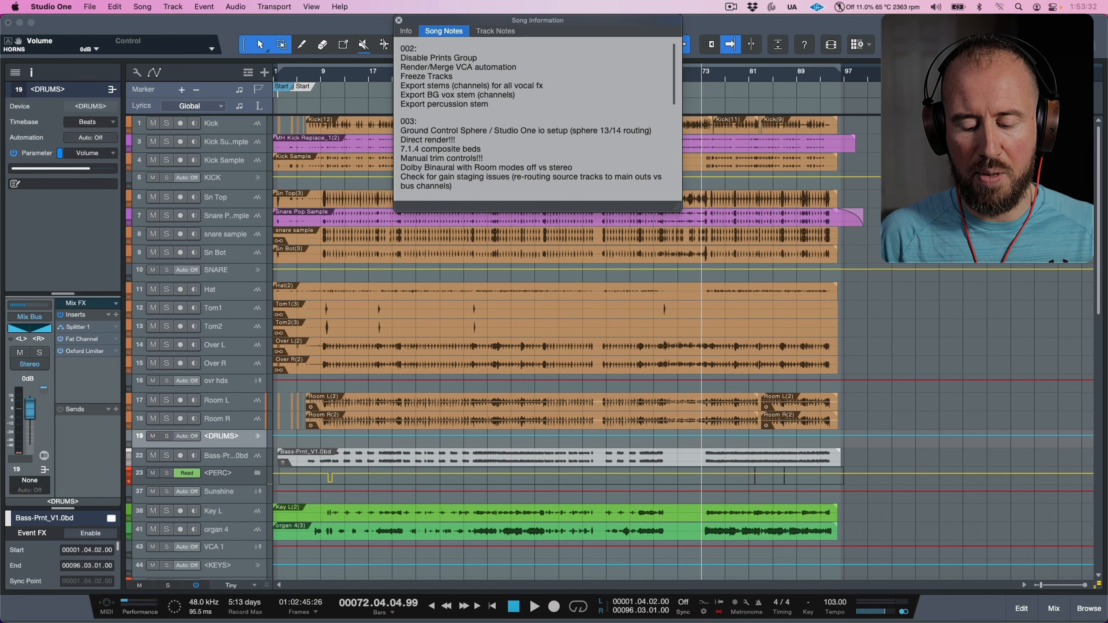
pyautogui.press('Escape')
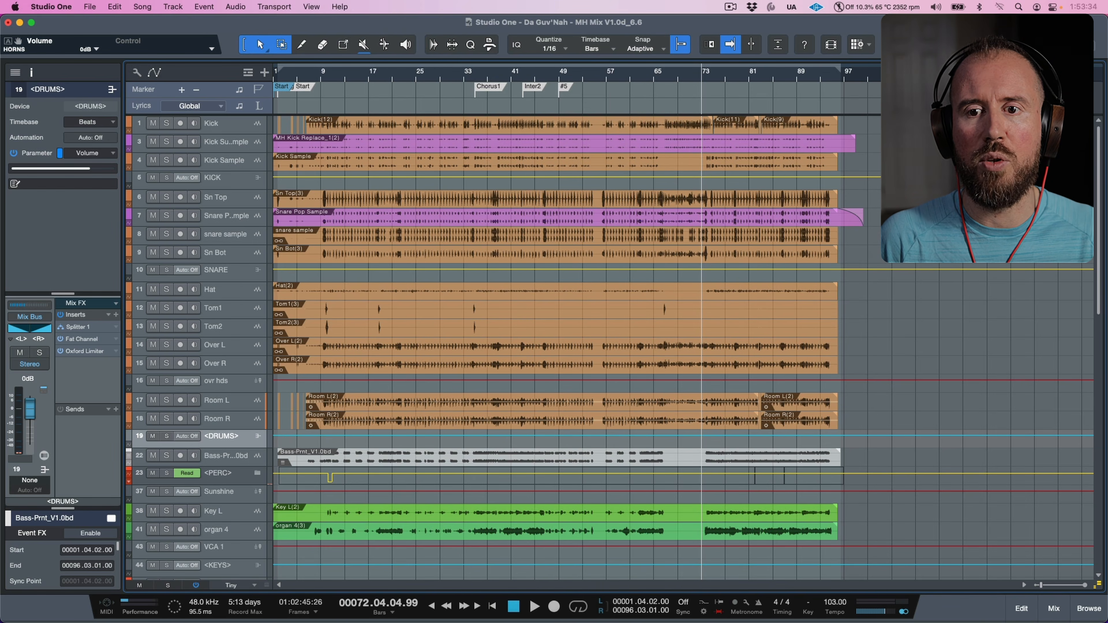
# Find the vocal effect channels Plate Verb, MicroShift, EchoBoy Slap and 1/4 Dly and inspect them in the mixer
pyautogui.scroll(-15, 554, 349)
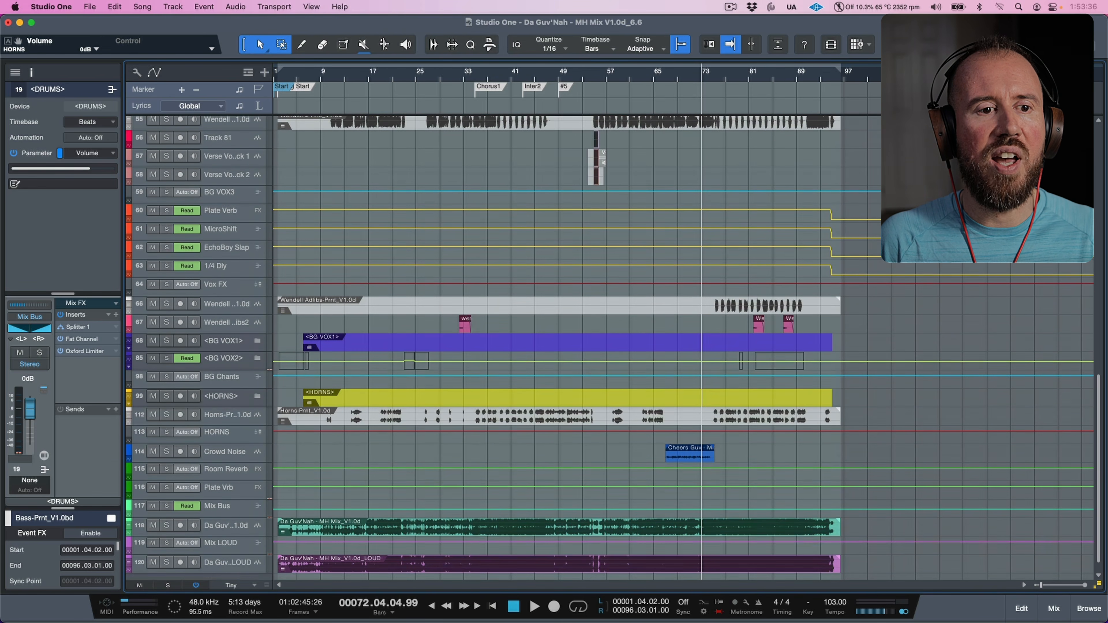
pyautogui.click(247, 218)
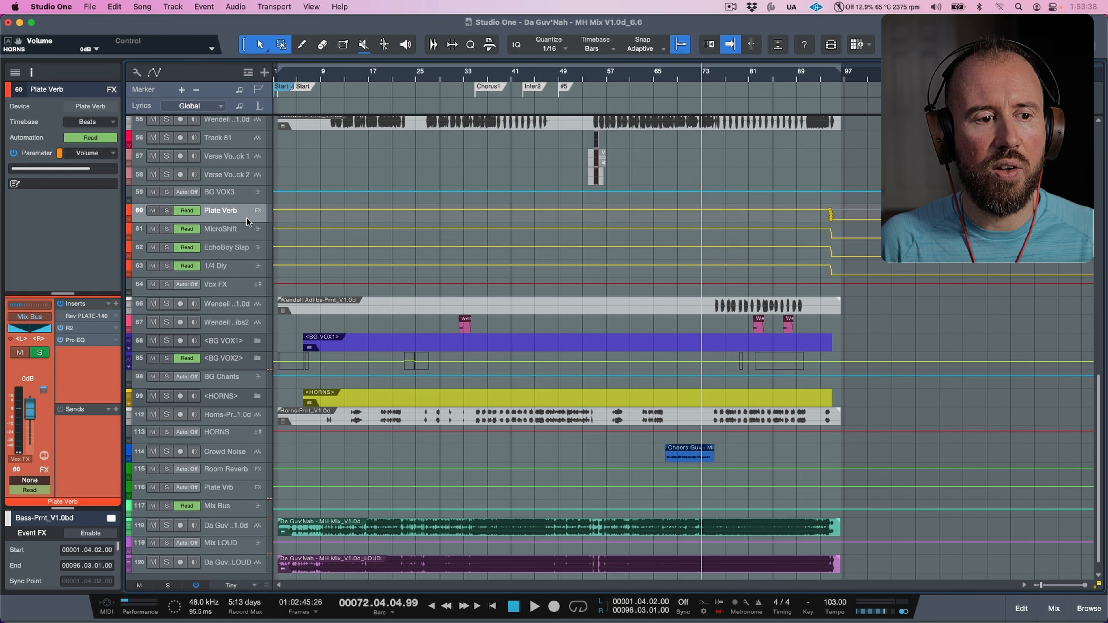
pyautogui.click(244, 232)
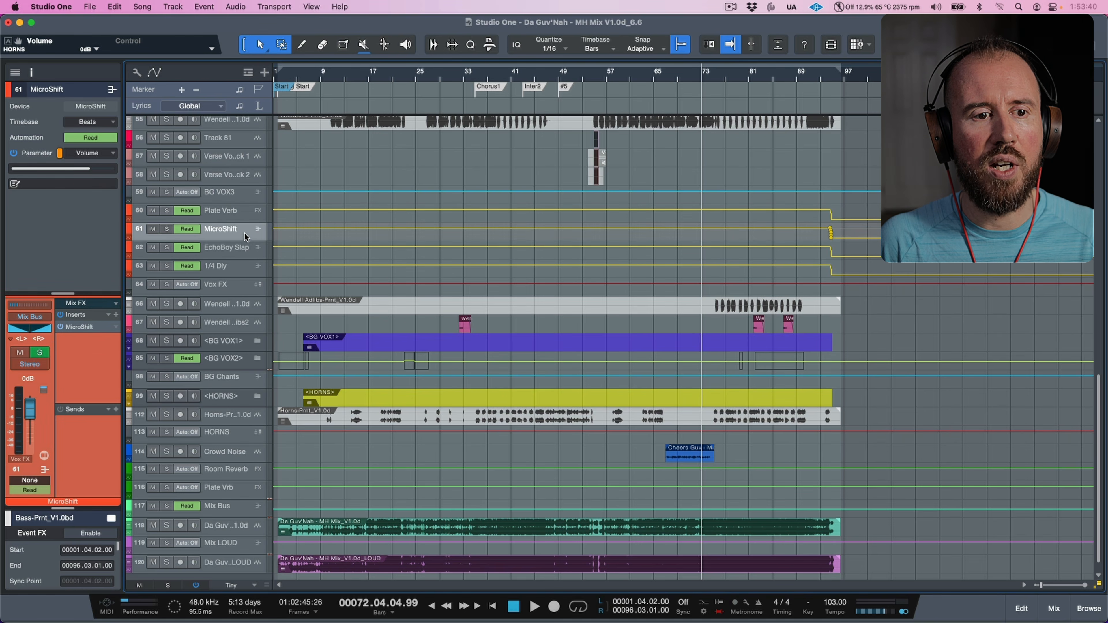
pyautogui.click(246, 212)
pyautogui.doubleClick(247, 212)
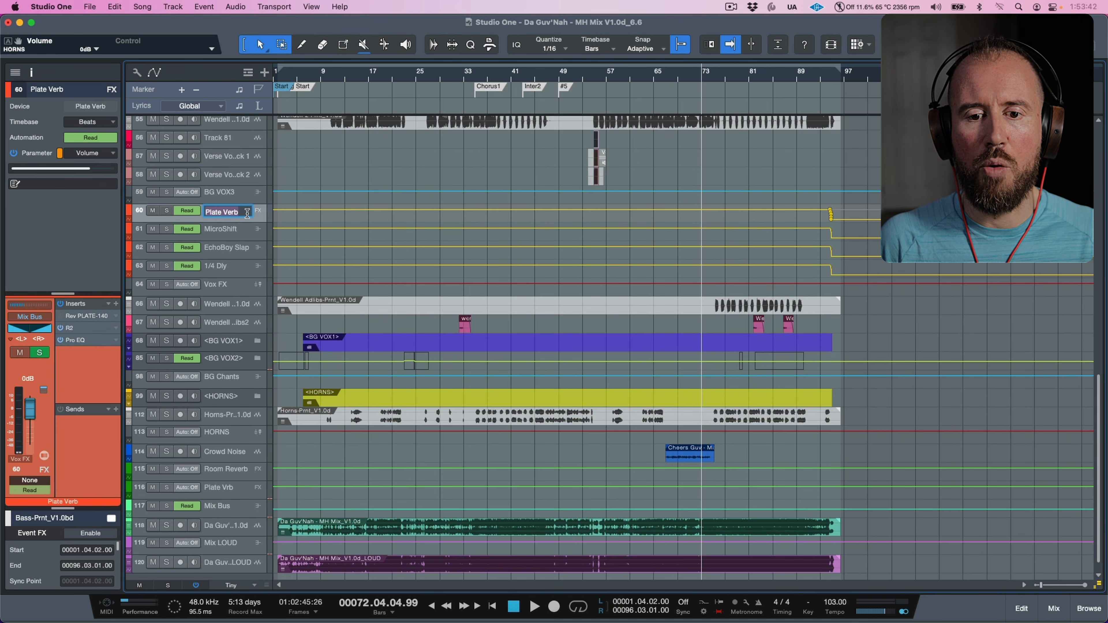
pyautogui.press('Return')
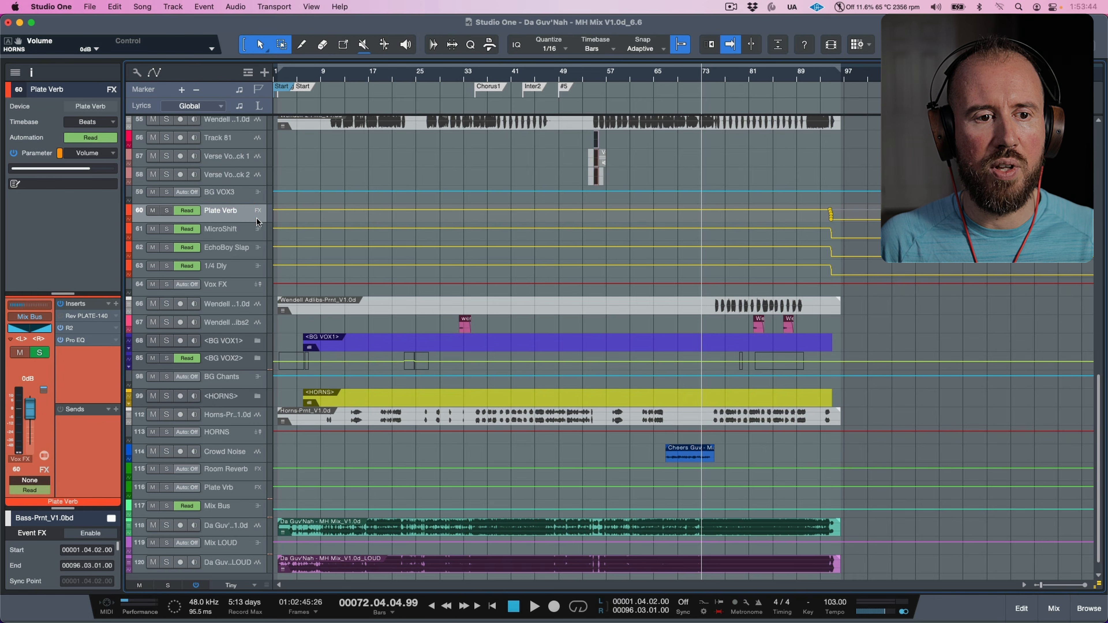
pyautogui.press('F3')
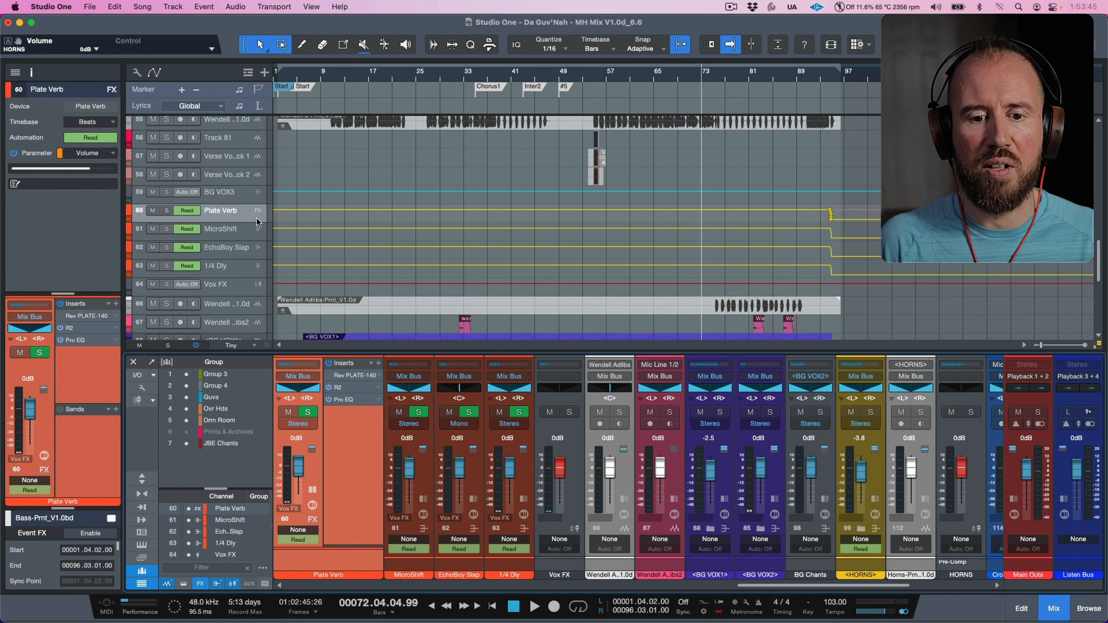
pyautogui.click(412, 365)
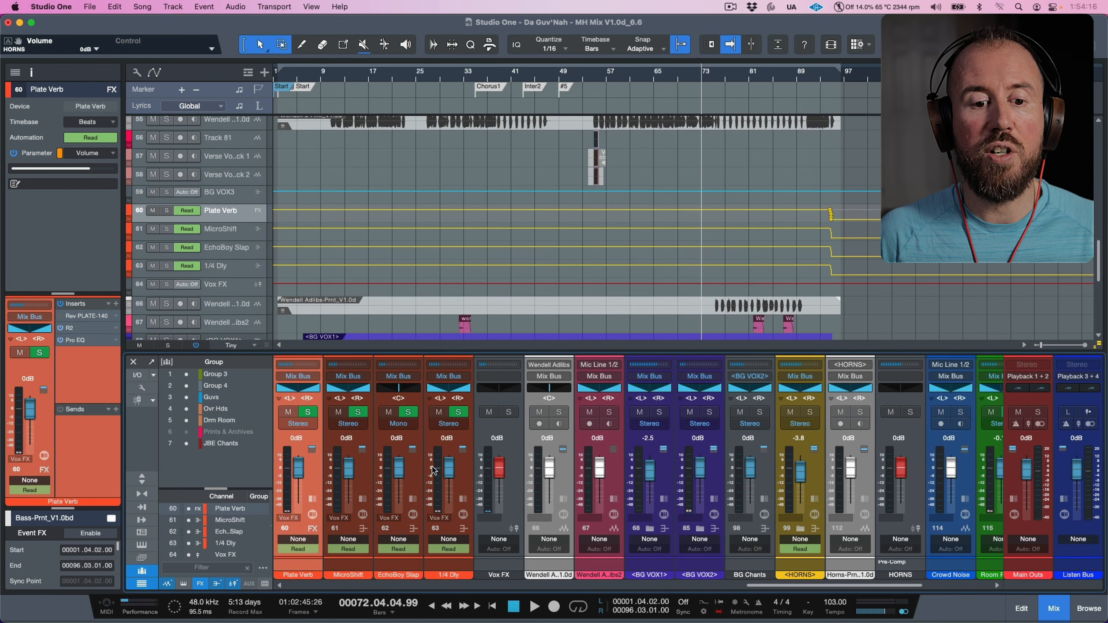
pyautogui.hscroll(-2, 434, 469)
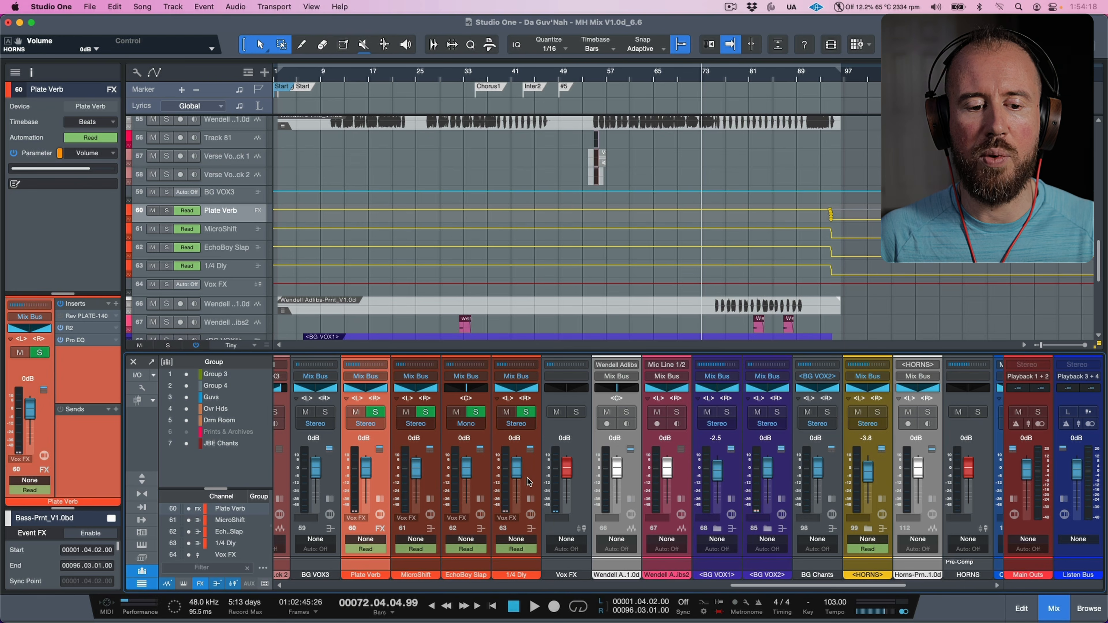
# Set up a stem export by channels with only Plate Verb, MicroShift, EchoBoy Slap and 1/4 Dly as sources
pyautogui.click(143, 8)
pyautogui.click(174, 63)
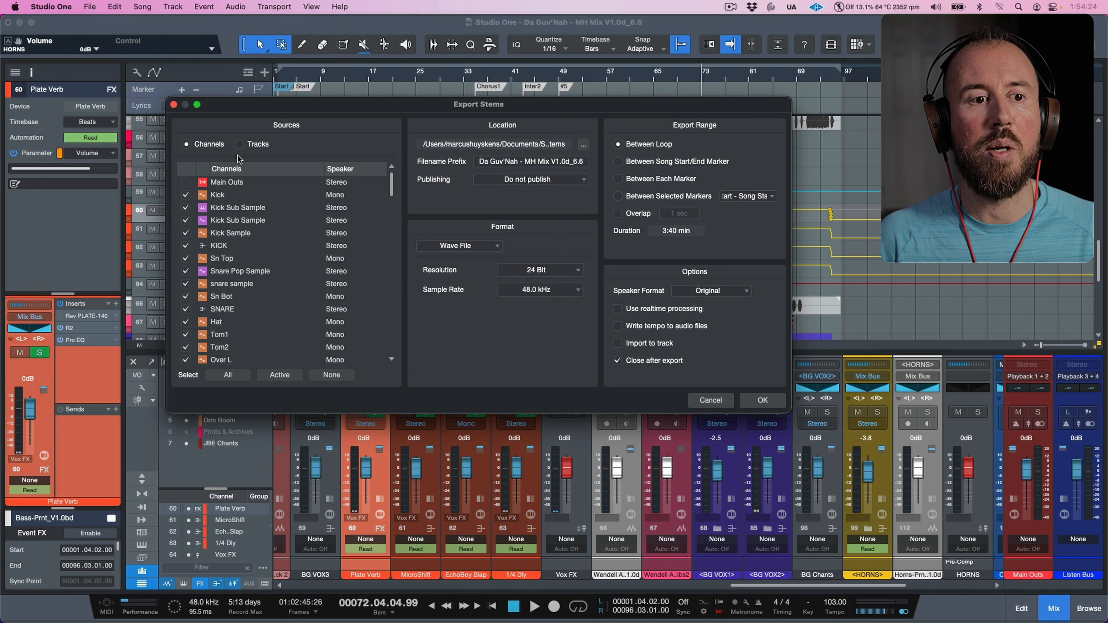
pyautogui.click(332, 376)
pyautogui.moveTo(392, 194); pyautogui.dragTo(382, 276)
pyautogui.click(185, 223)
pyautogui.click(186, 235)
pyautogui.click(185, 248)
pyautogui.click(185, 261)
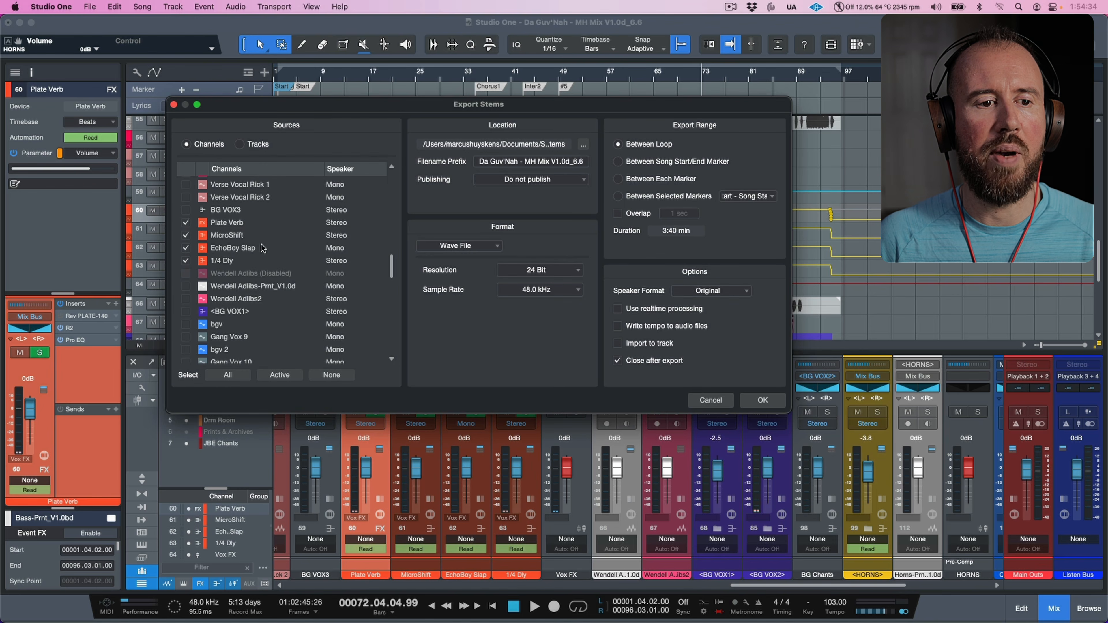
pyautogui.click(490, 165)
pyautogui.press('BackSpace')
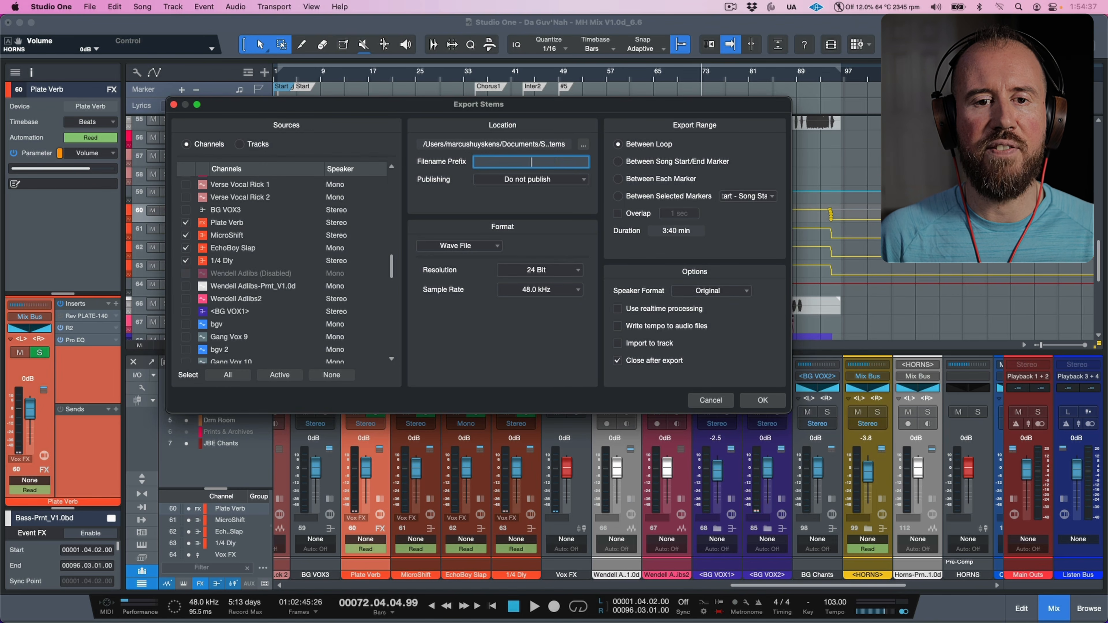
pyautogui.click(548, 202)
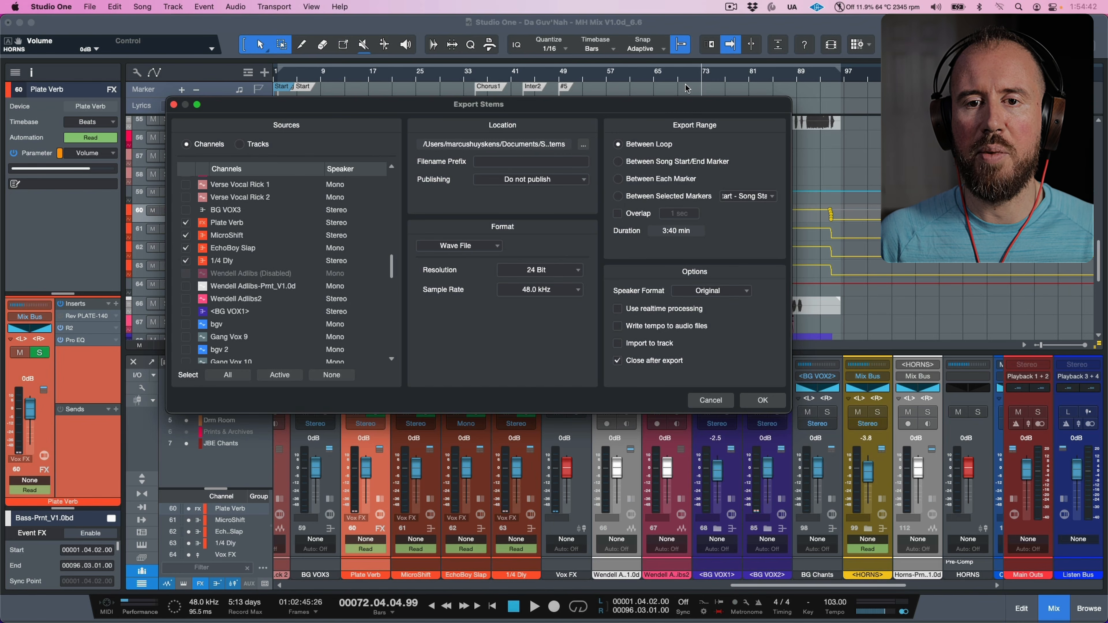
pyautogui.moveTo(686, 105); pyautogui.dragTo(948, 187)
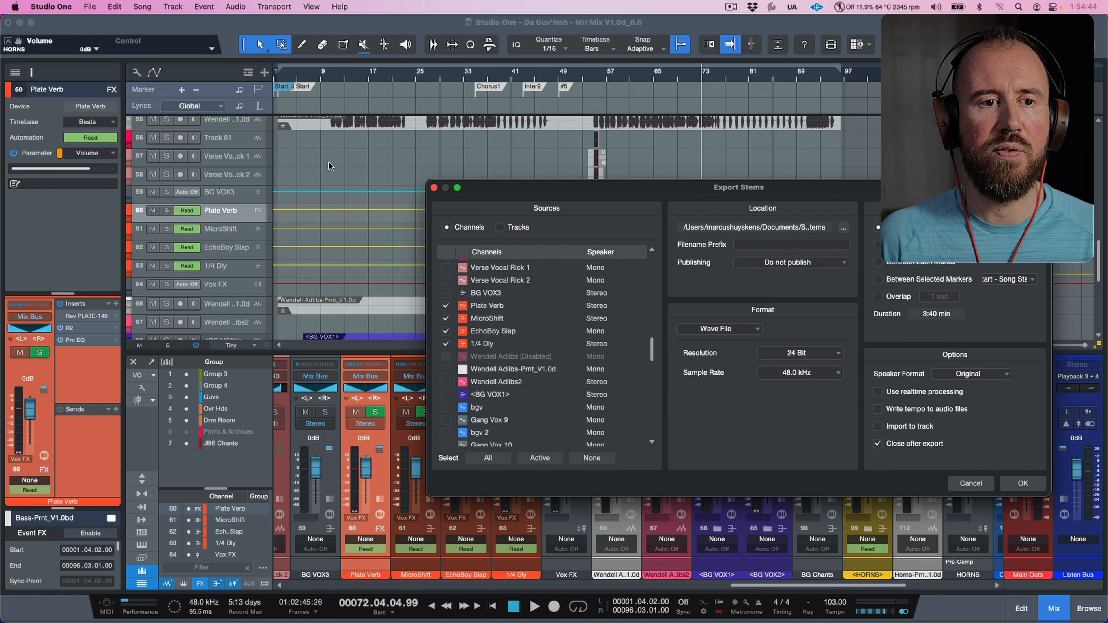
pyautogui.scroll(-8, 330, 166)
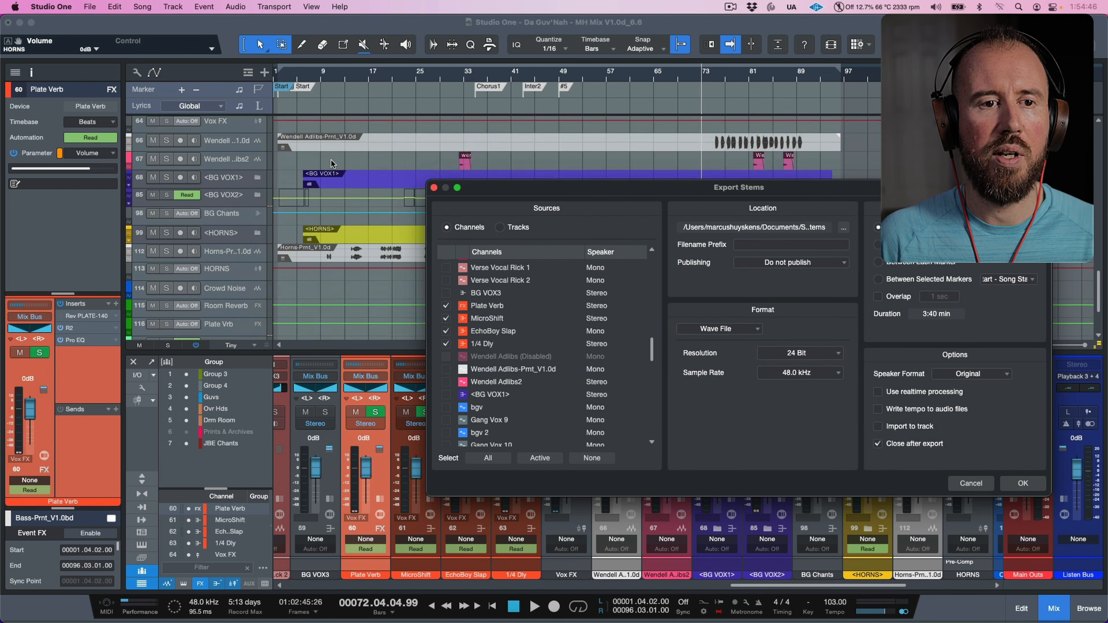
pyautogui.scroll(4, 332, 164)
pyautogui.moveTo(656, 191); pyautogui.dragTo(540, 204)
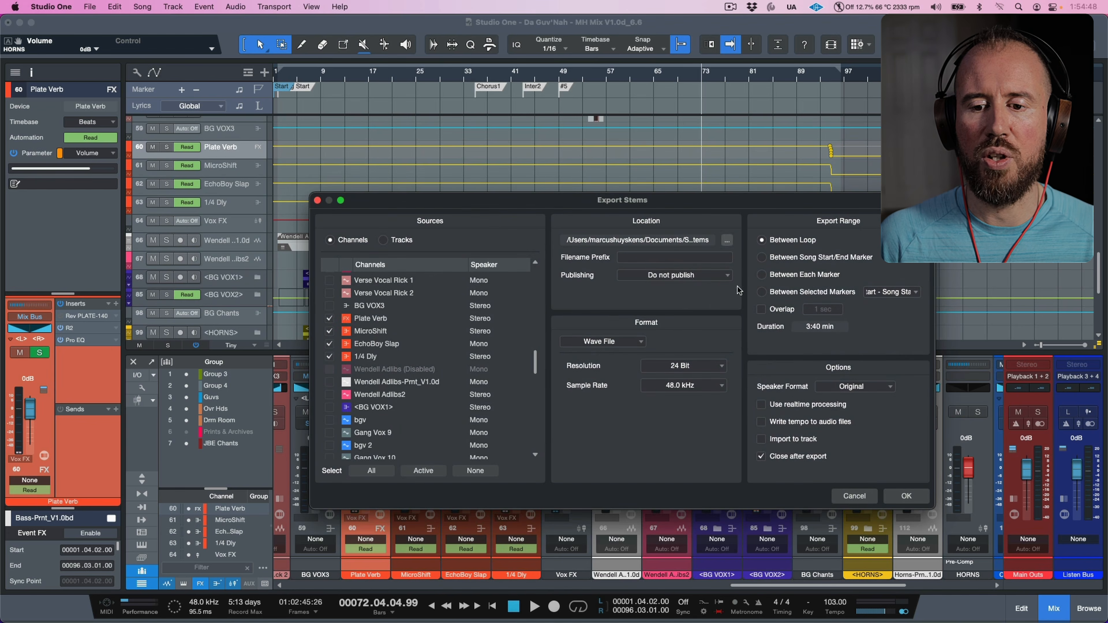
pyautogui.click(853, 495)
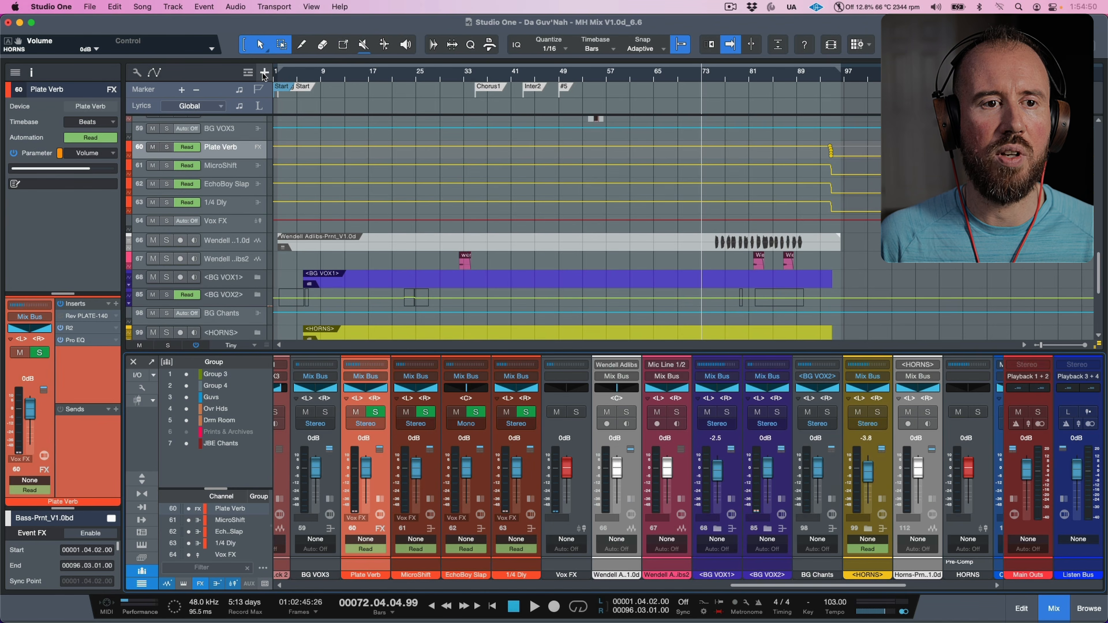
# Set the loop range from bar 1 to bar 100 and reopen the stem export to review the chosen effect channels
pyautogui.moveTo(280, 70); pyautogui.dragTo(181, 71)
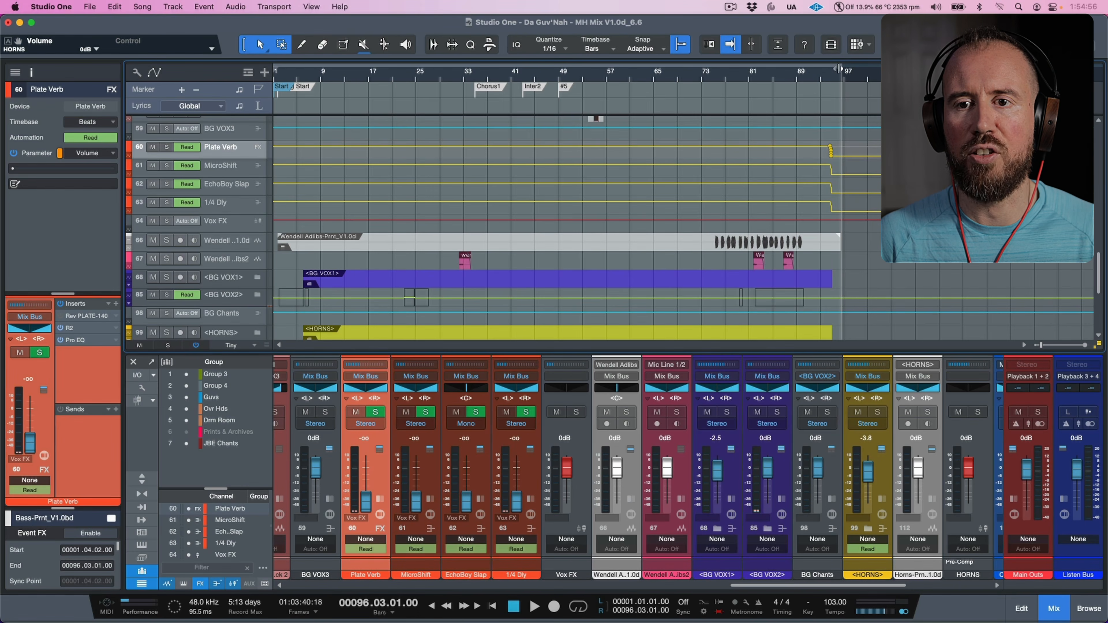
pyautogui.moveTo(839, 69); pyautogui.dragTo(862, 70)
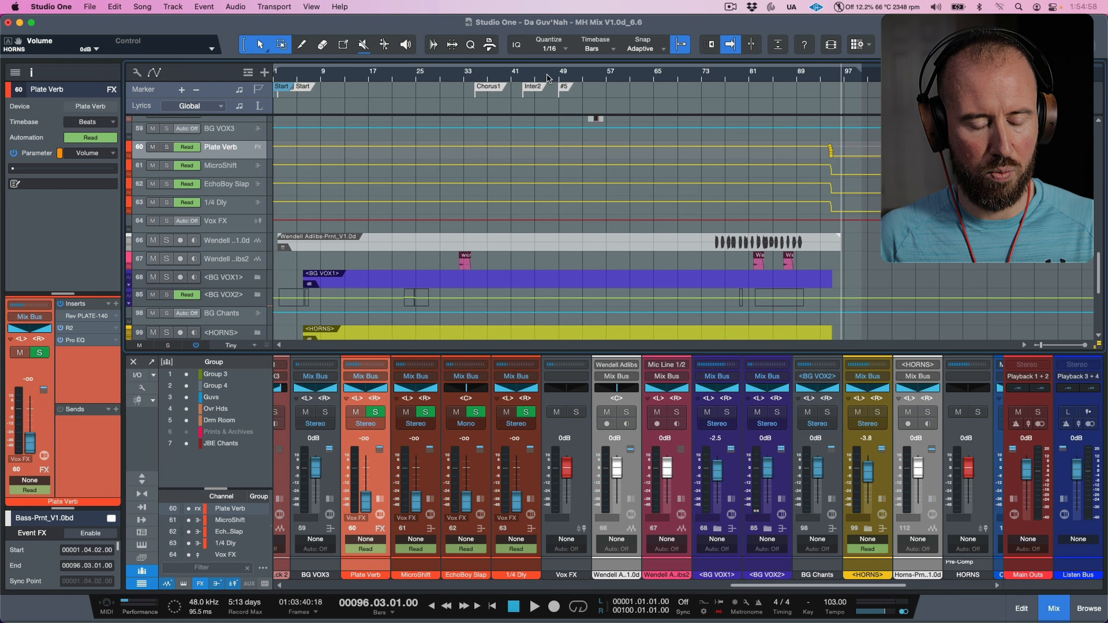
pyautogui.press('super+shift+e')
pyautogui.scroll(-3, 418, 369)
pyautogui.scroll(-10, 417, 369)
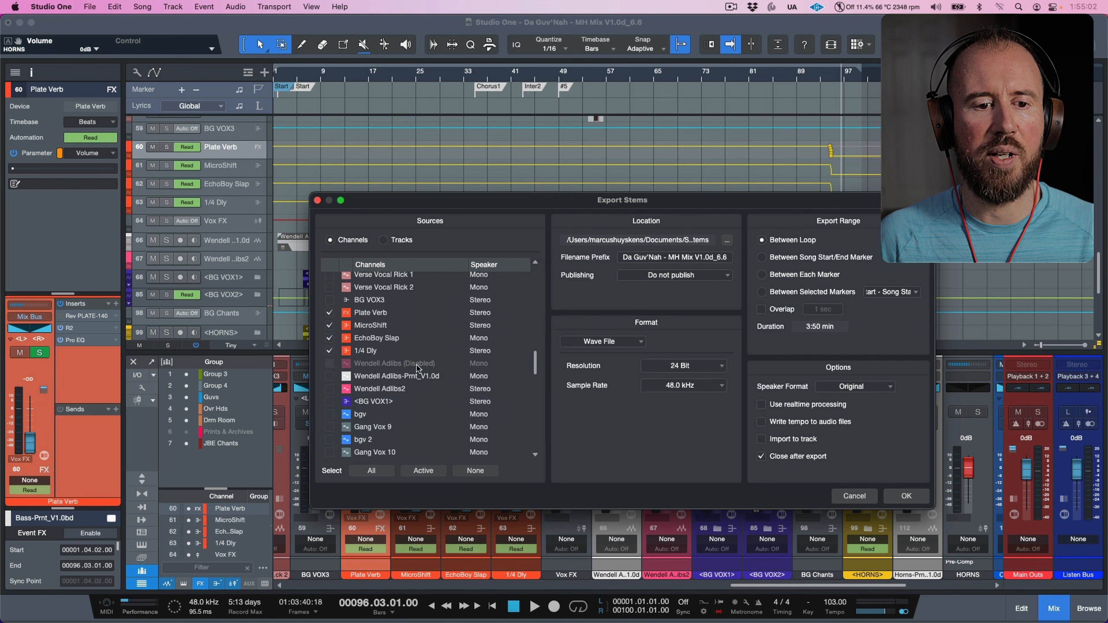
pyautogui.scroll(-2, 416, 364)
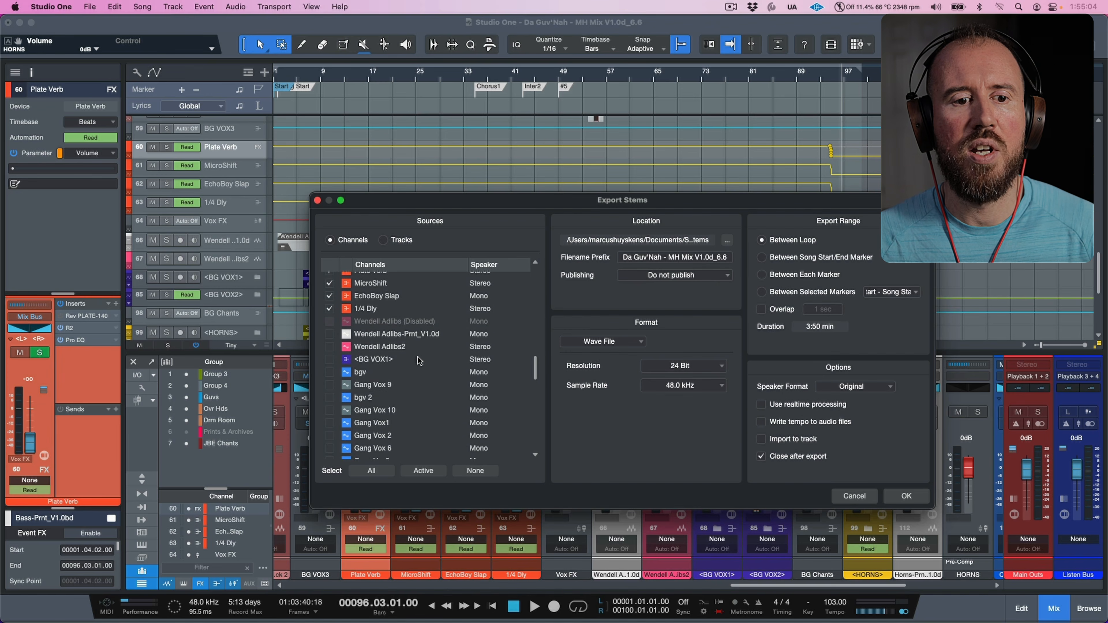
pyautogui.scroll(1, 419, 340)
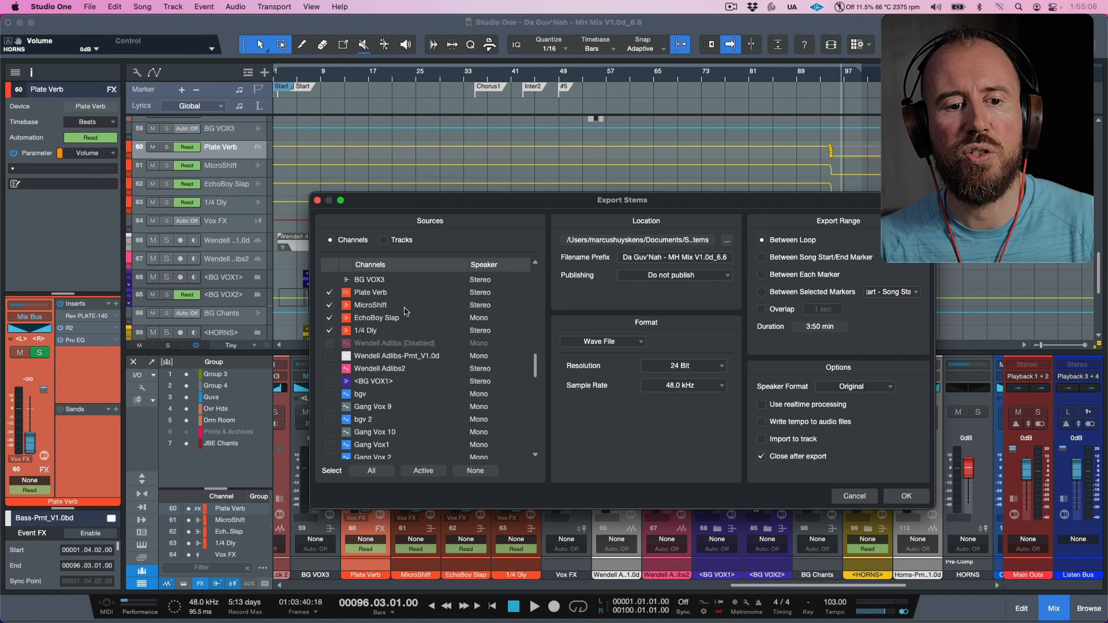
# Clear the filename prefix, enable Import to track, and export the four vocal effect stems
pyautogui.click(655, 258)
pyautogui.press('BackSpace')
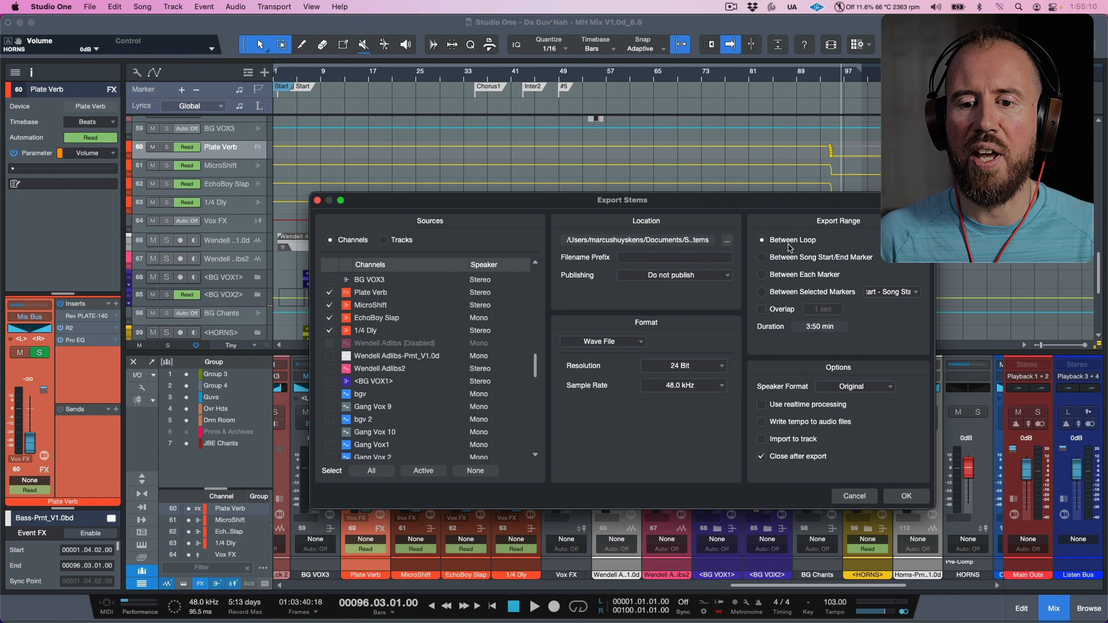
pyautogui.click(762, 439)
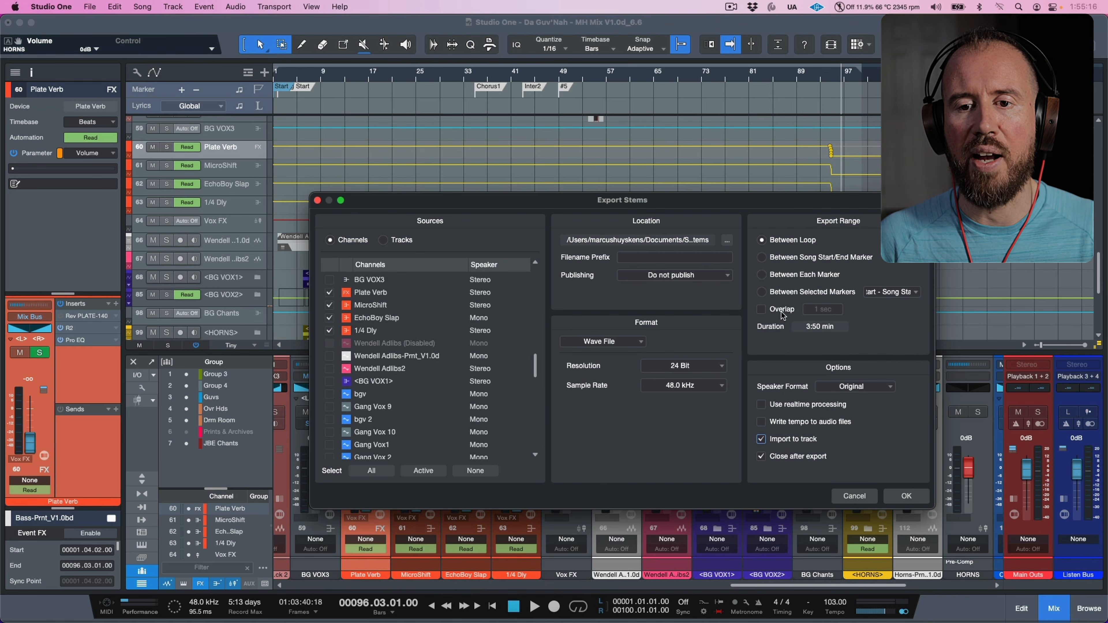
pyautogui.click(907, 495)
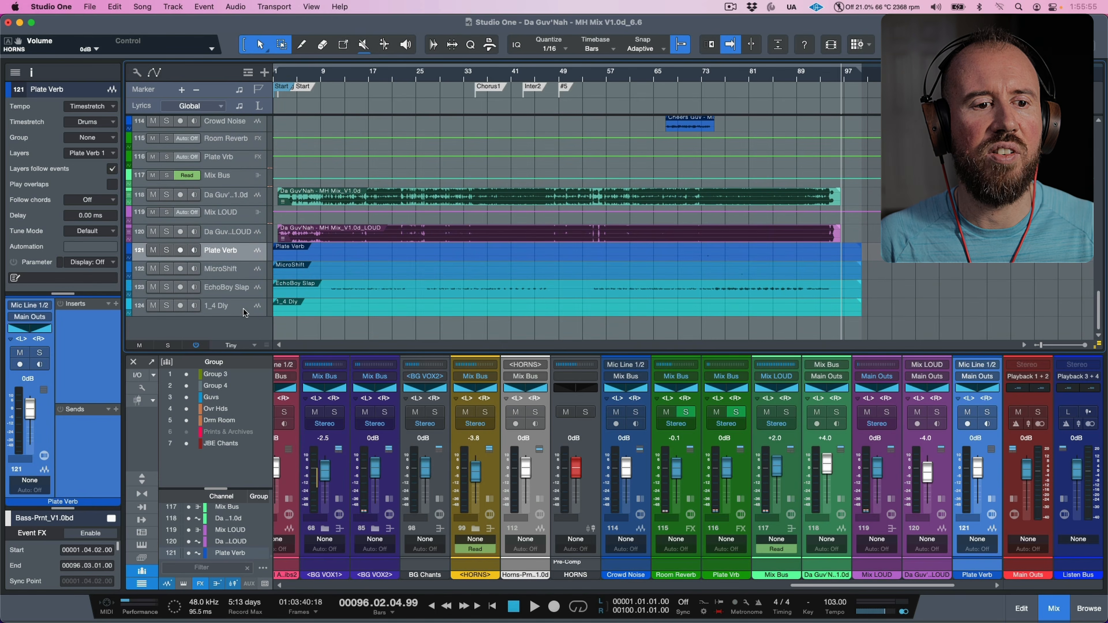
# Move the four imported stem tracks, Plate Verb, MicroShift, EchoBoy Slap and 1_4 Dly, directly below the 1/4 Dly effect channel
pyautogui.click(244, 311)
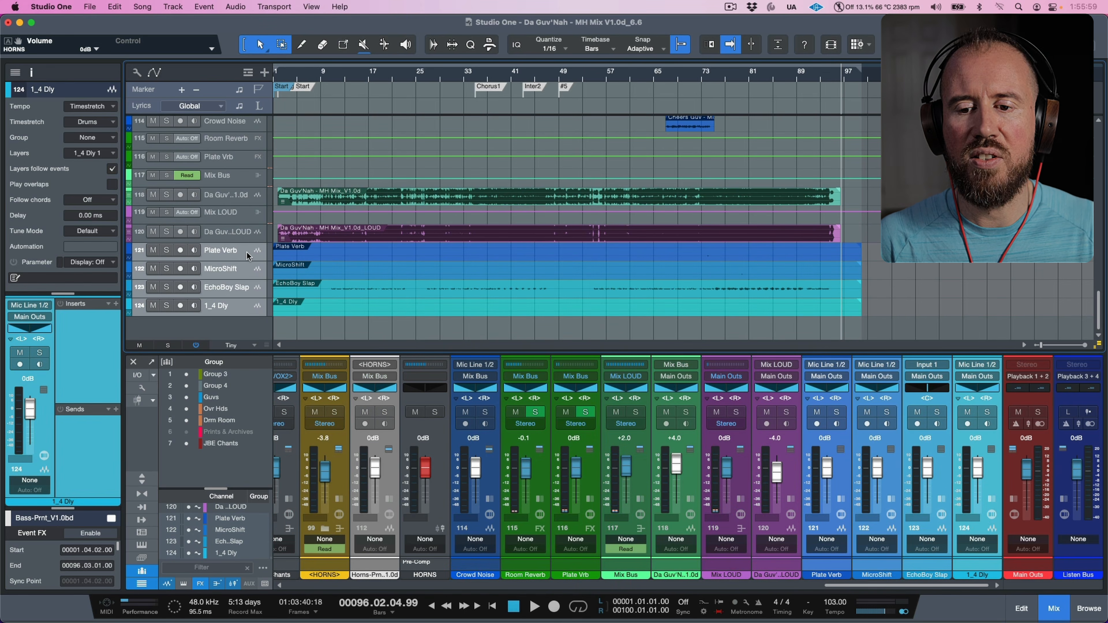
pyautogui.scroll(15, 545, 300)
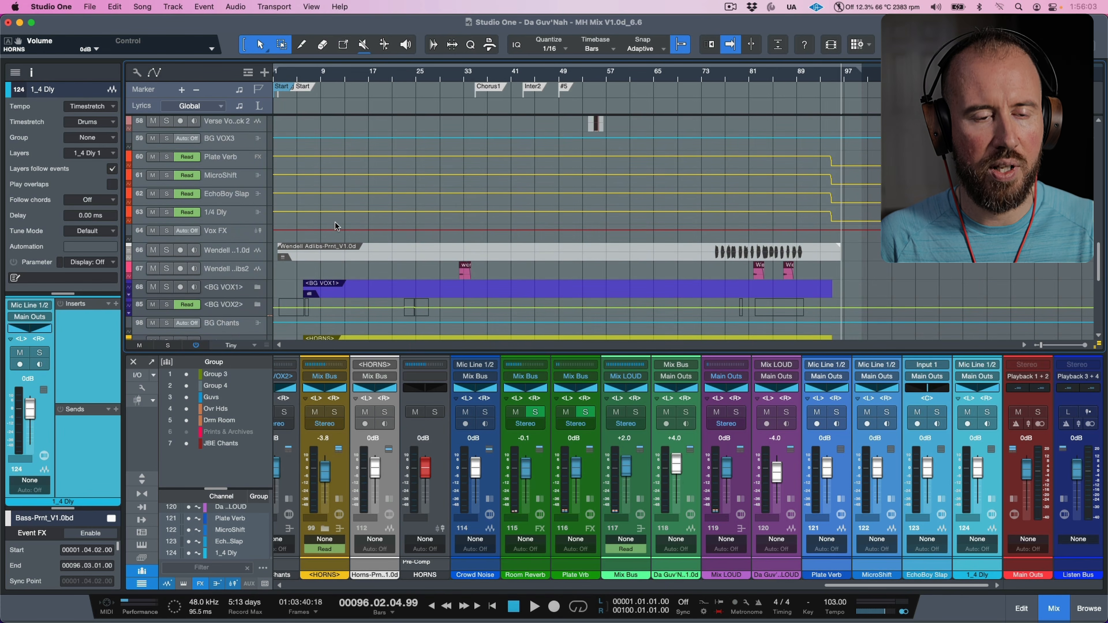
pyautogui.press('F3')
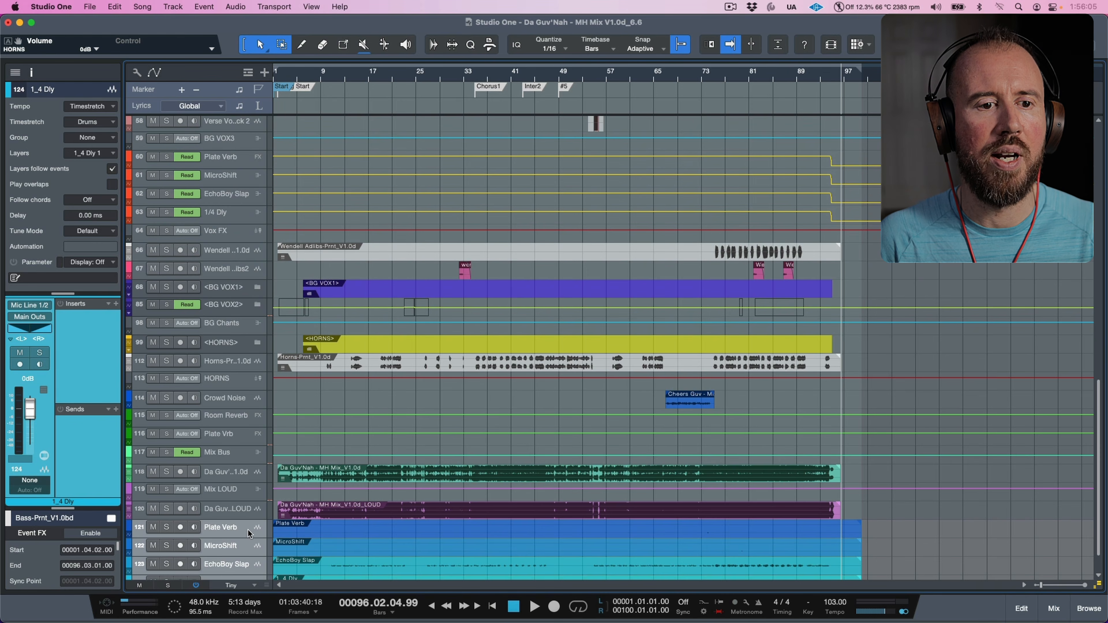
pyautogui.moveTo(249, 533); pyautogui.dragTo(223, 227)
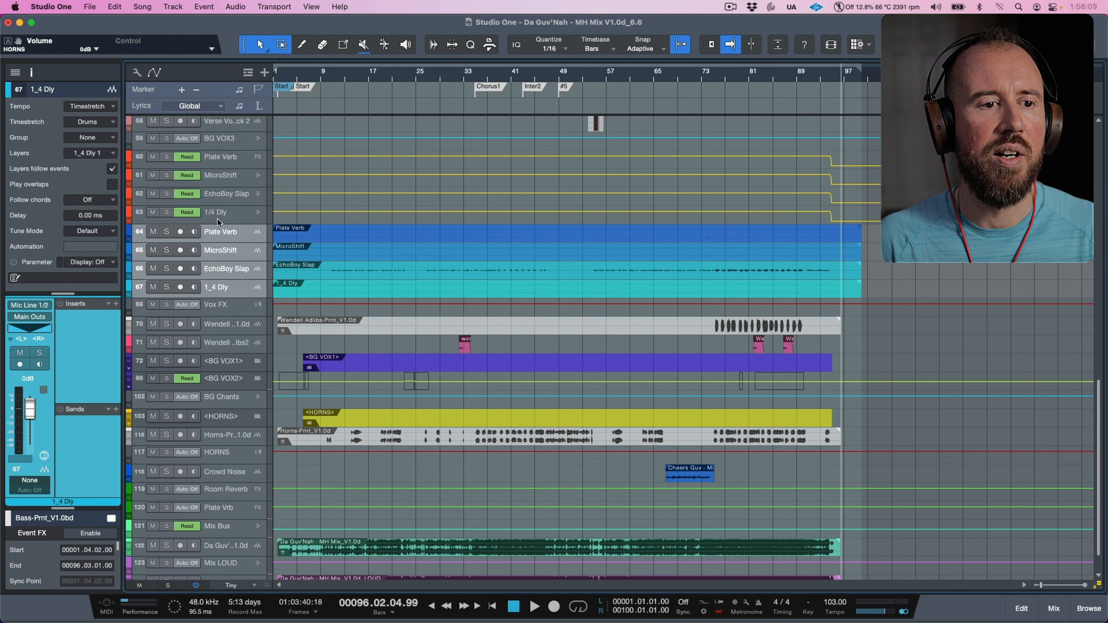
pyautogui.click(243, 164)
pyautogui.click(243, 288)
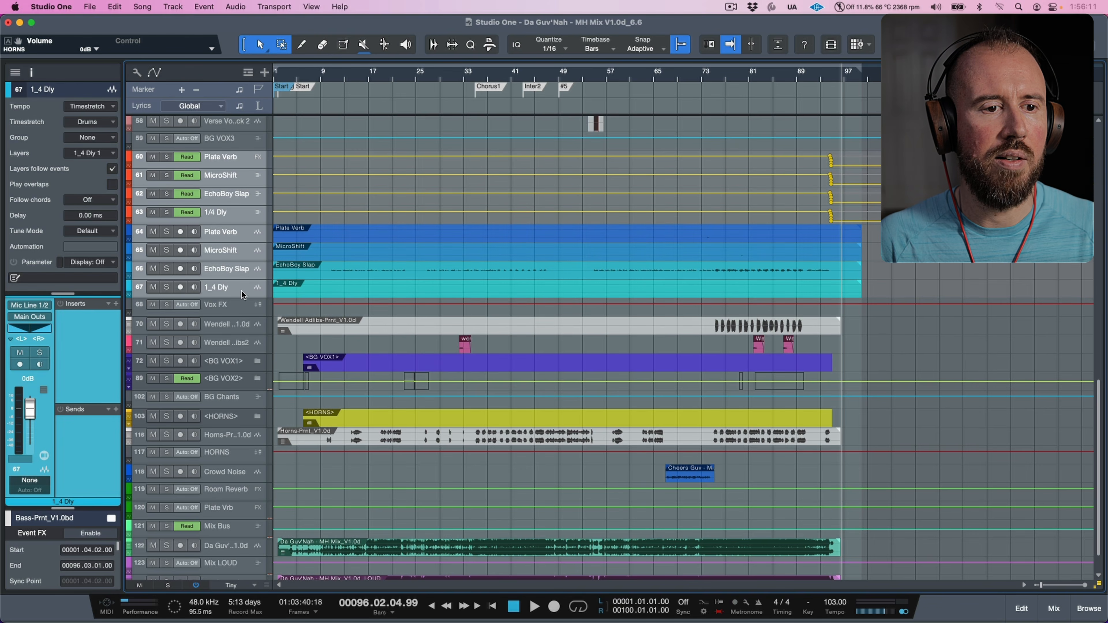
pyautogui.click(130, 159)
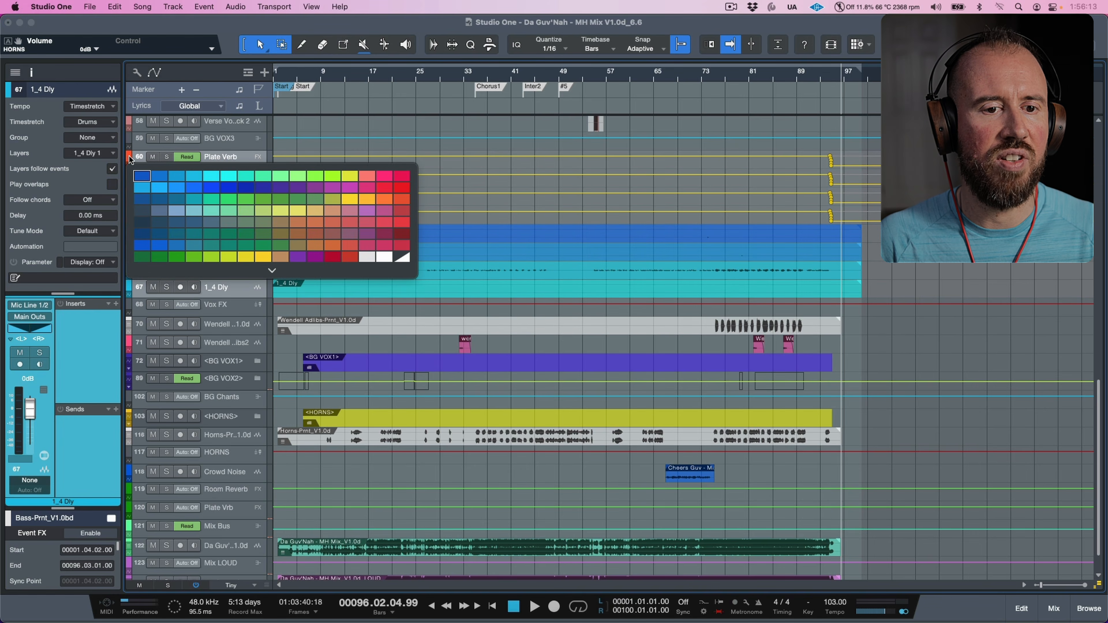
pyautogui.click(255, 143)
pyautogui.click(247, 158)
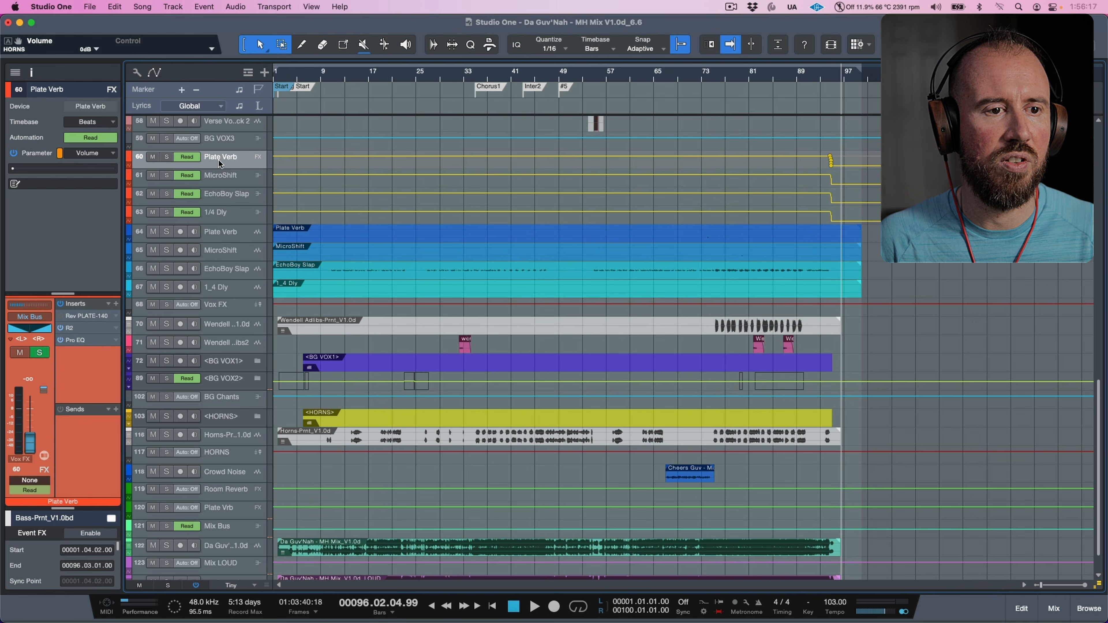
pyautogui.click(130, 160)
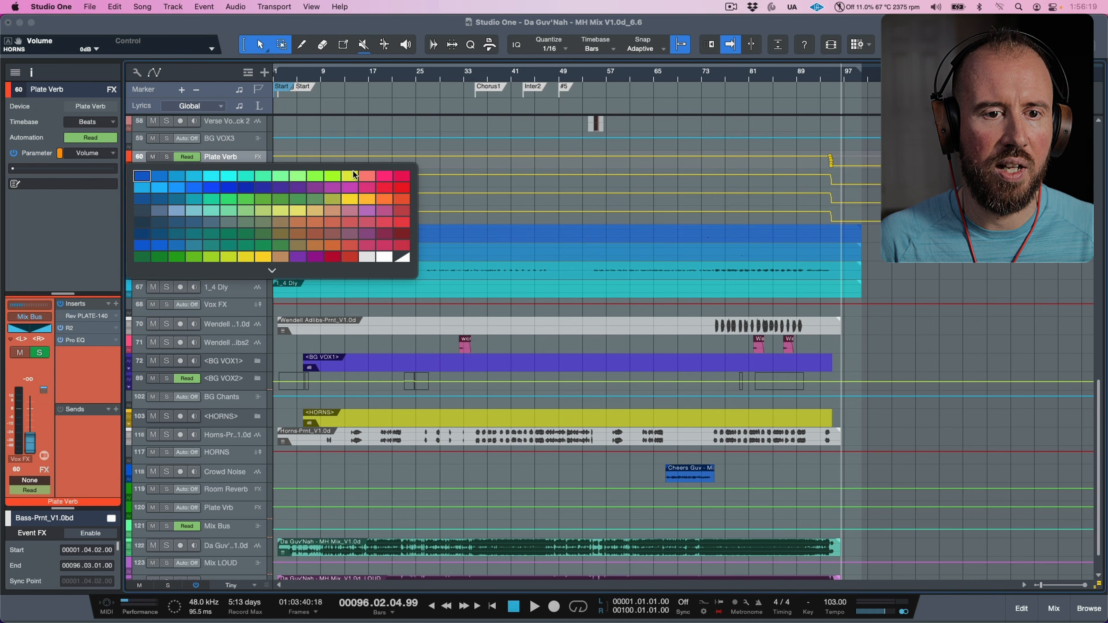
# Colour the four vocal effect channels and their four stem tracks the same orange-red
pyautogui.click(245, 153)
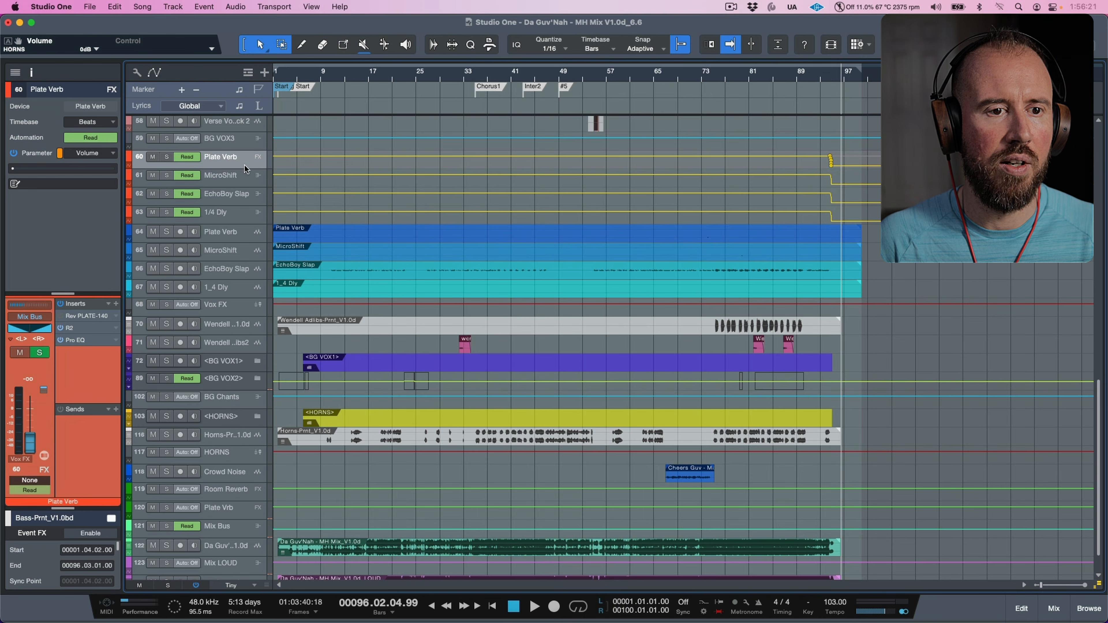
pyautogui.keyDown('shift'); pyautogui.click(246, 287); pyautogui.keyUp('shift')
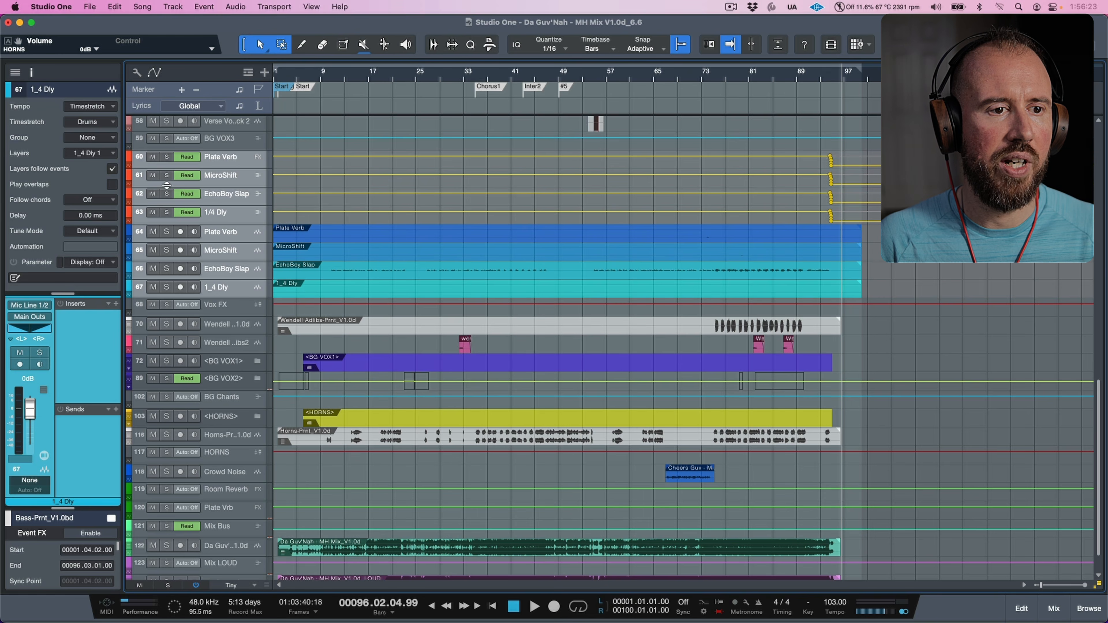
pyautogui.click(129, 158)
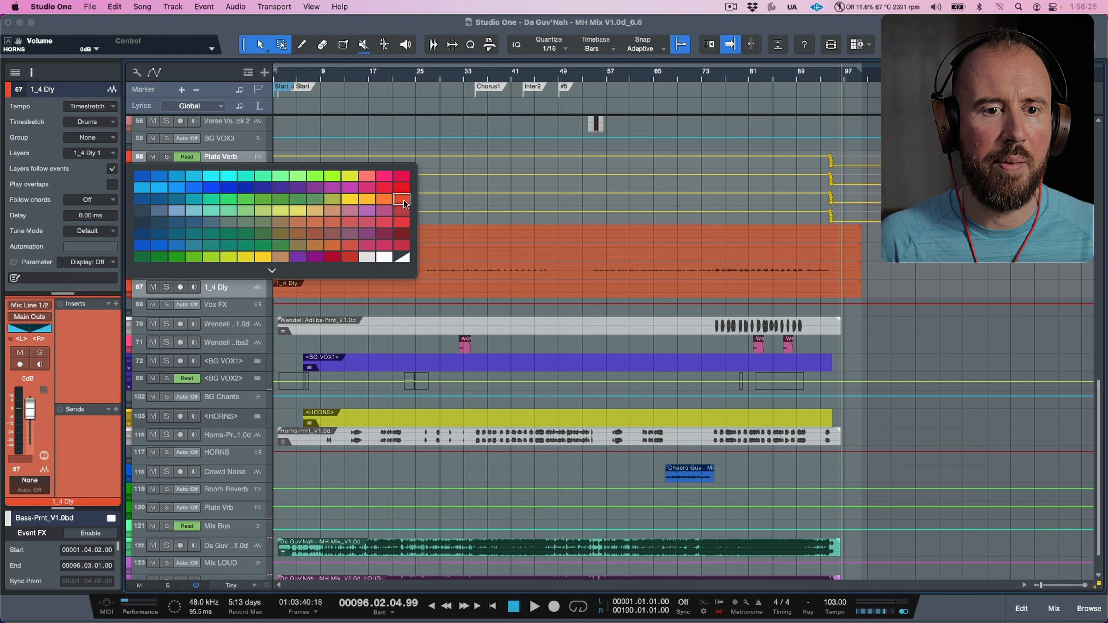
pyautogui.click(401, 200)
# Reorder the Plate Verb, MicroShift and EchoBoy Slap stem tracks so each sits directly below its matching effect channel
pyautogui.moveTo(256, 238); pyautogui.dragTo(246, 190)
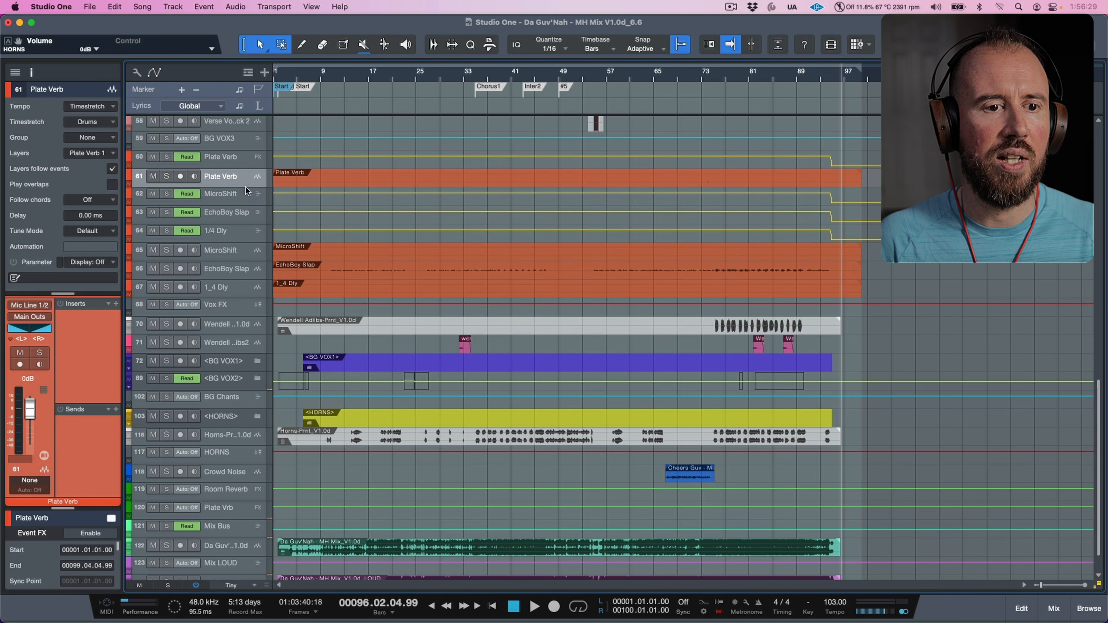
pyautogui.moveTo(247, 253); pyautogui.dragTo(247, 205)
pyautogui.moveTo(246, 276); pyautogui.dragTo(248, 250)
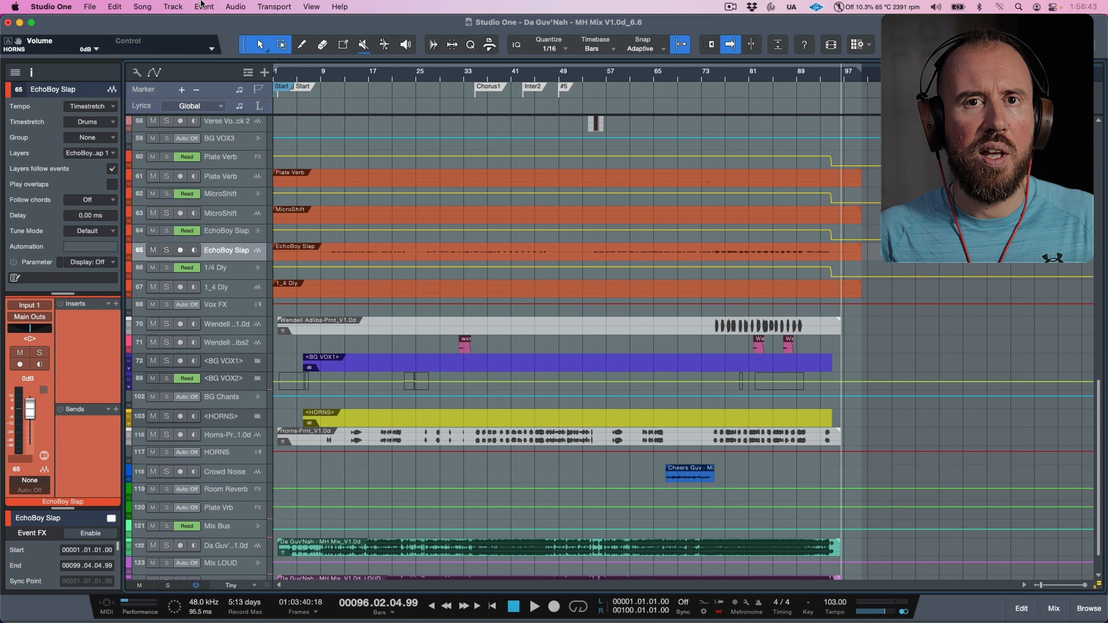
# Save the song under the new name Da Guv'Nah - MH Mix V1.0d_6.6_Rendered
pyautogui.click(89, 6)
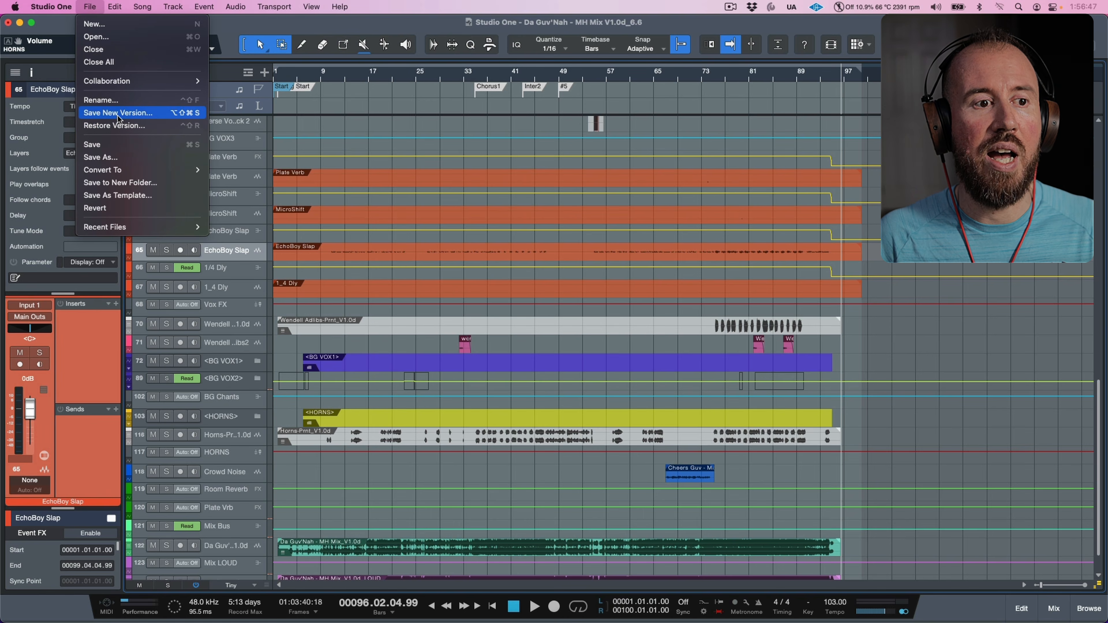
pyautogui.click(131, 160)
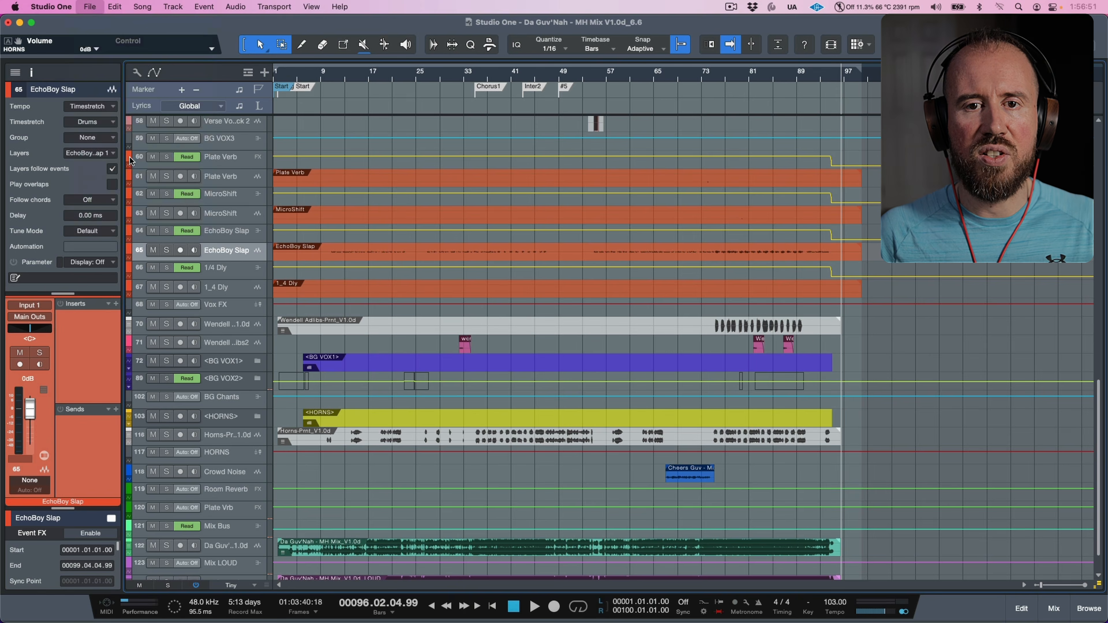
pyautogui.press('Right')
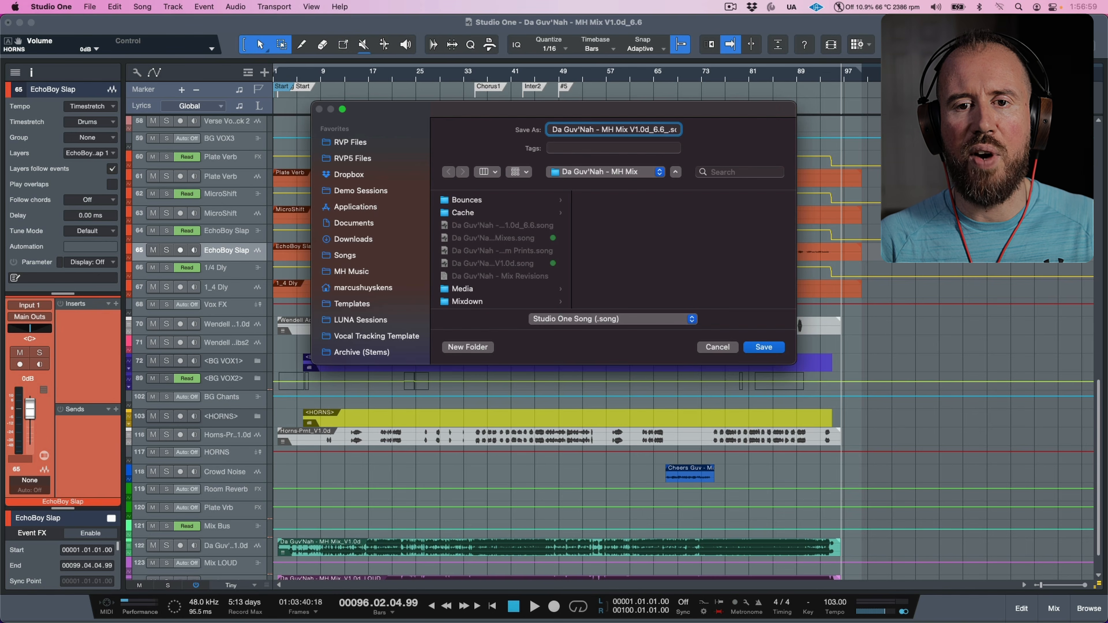
pyautogui.write('_Rendered')
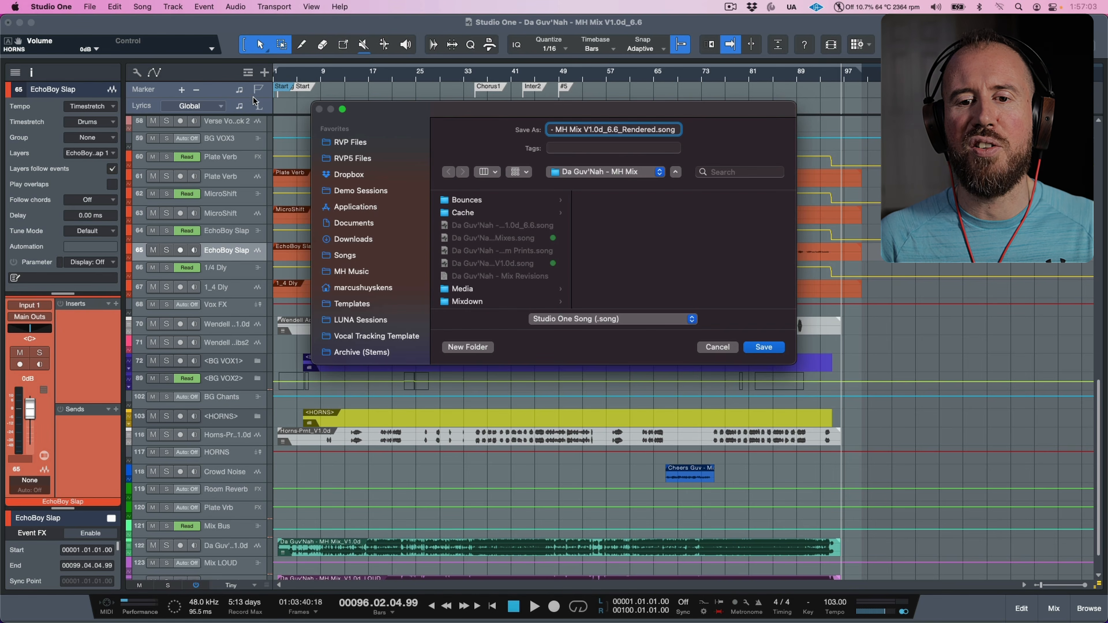
pyautogui.click(763, 348)
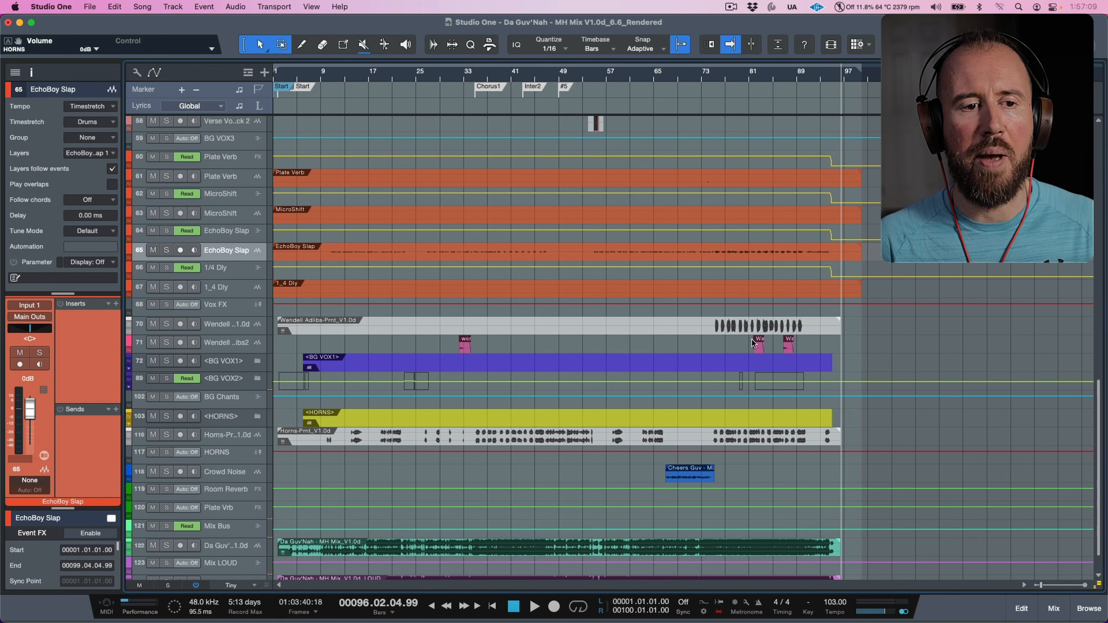
# Show the mixer and expand the adlibs print channel to view its sends
pyautogui.press('super+i')
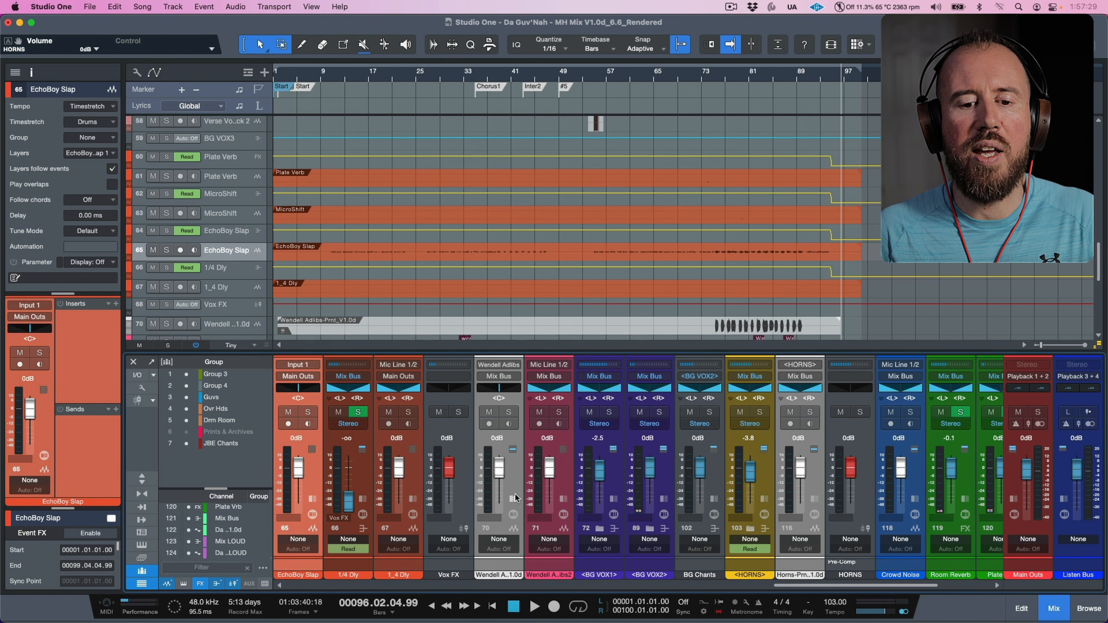
pyautogui.click(513, 498)
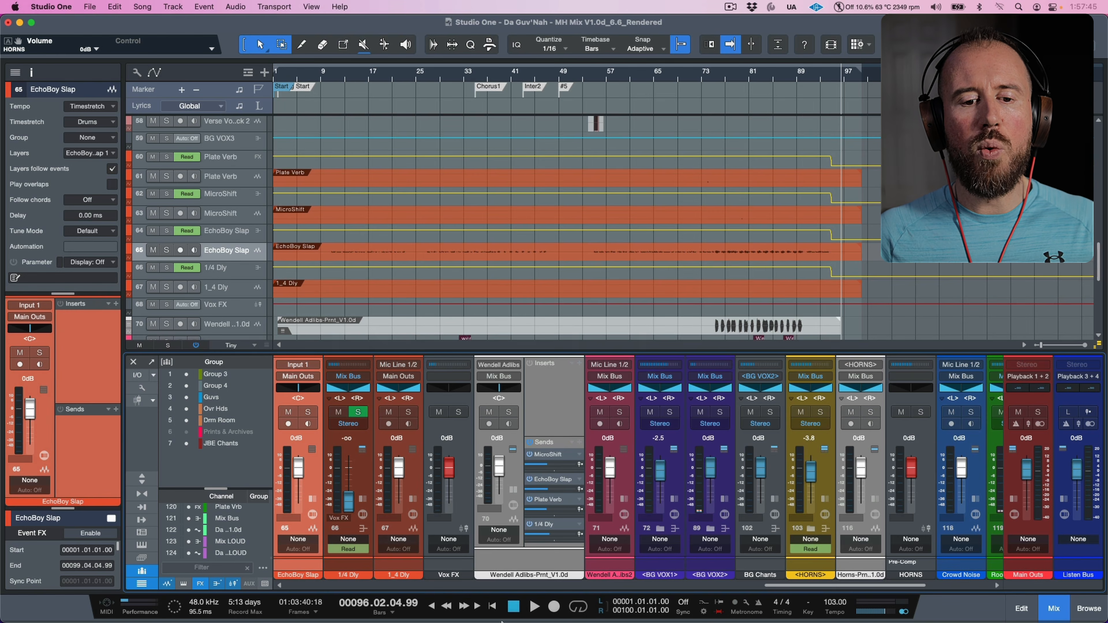
pyautogui.click(514, 474)
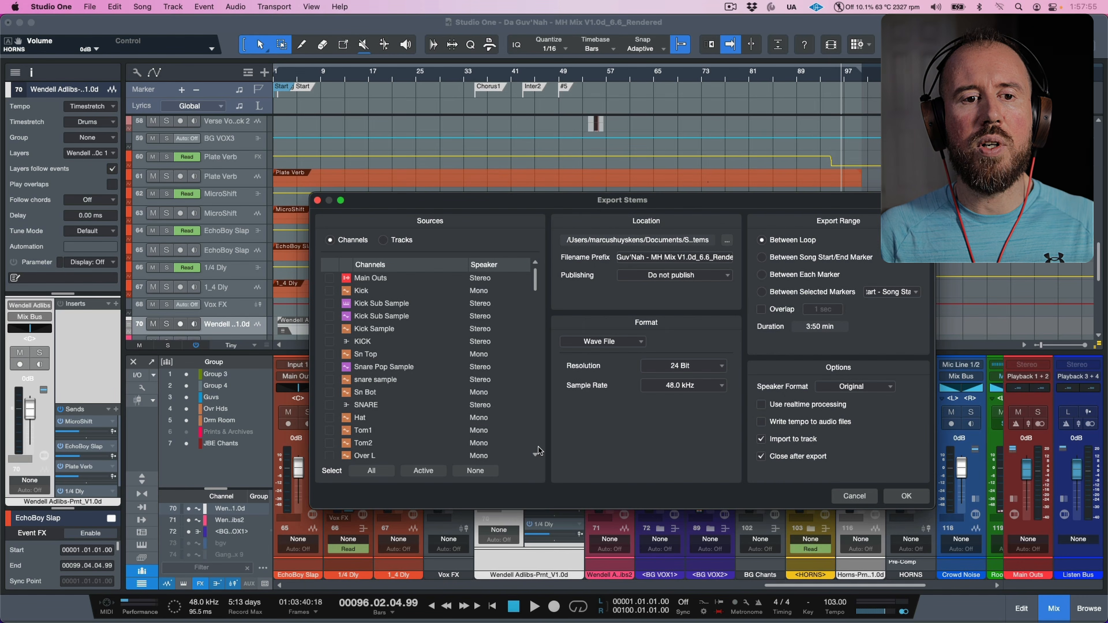
# Set up a stem export by tracks with only the adlibs print track as source, and close it without exporting
pyautogui.click(384, 240)
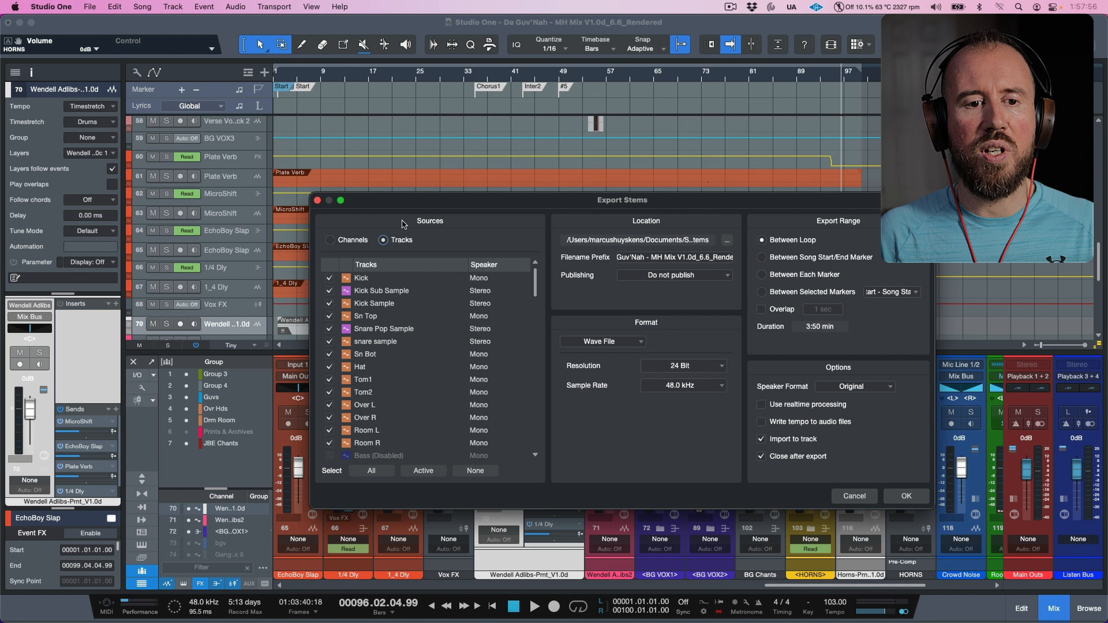
pyautogui.click(475, 470)
pyautogui.moveTo(535, 296); pyautogui.dragTo(532, 362)
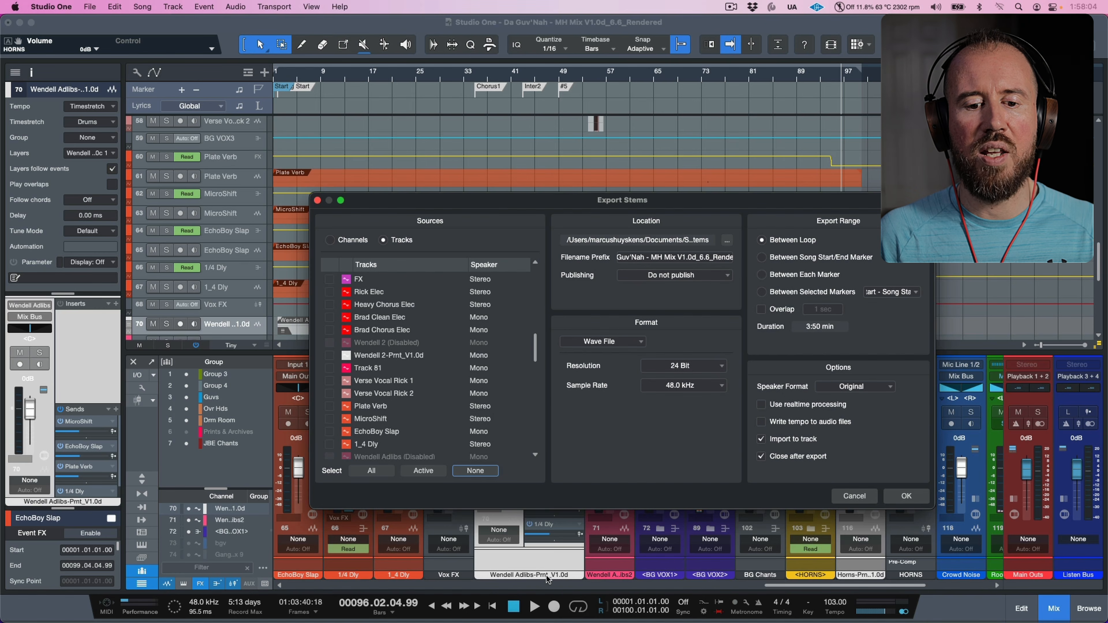
pyautogui.scroll(-5, 437, 367)
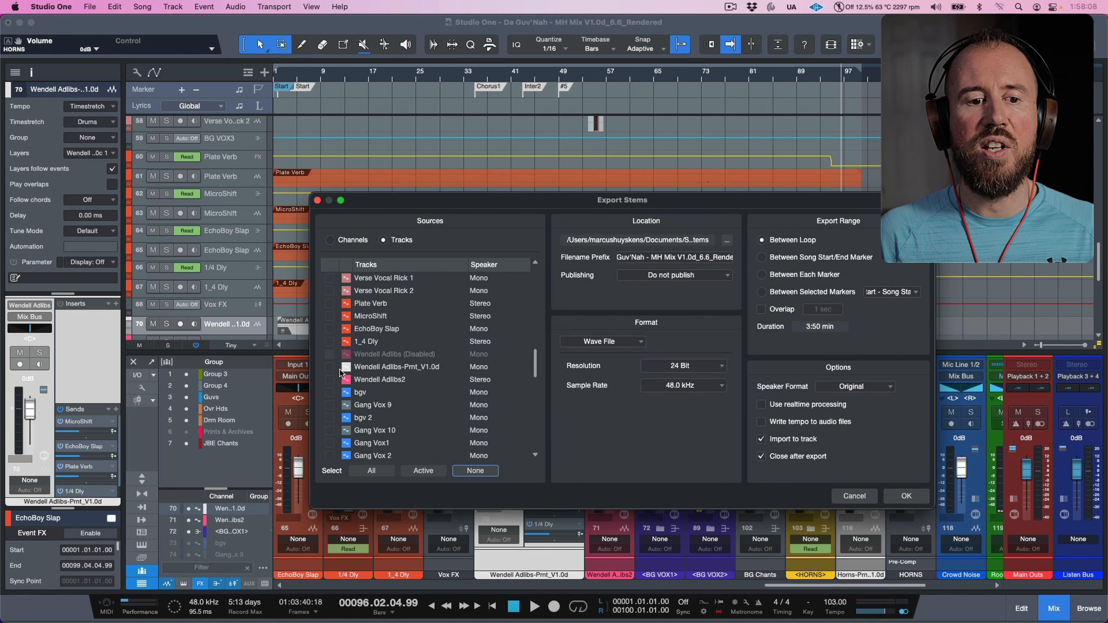
pyautogui.click(330, 367)
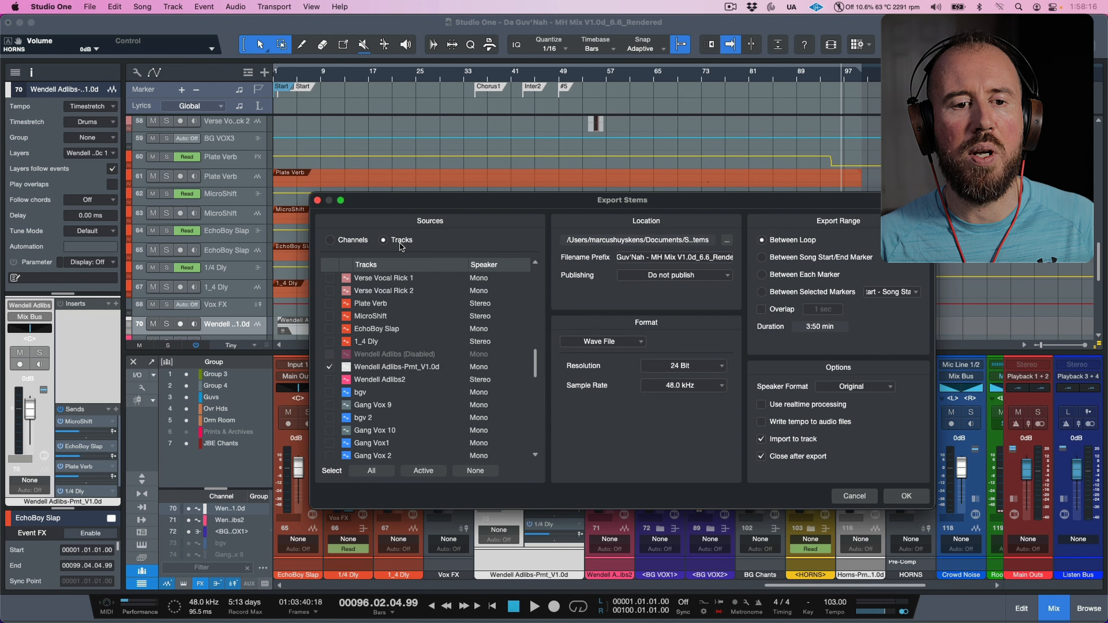
pyautogui.moveTo(380, 206); pyautogui.dragTo(377, 156)
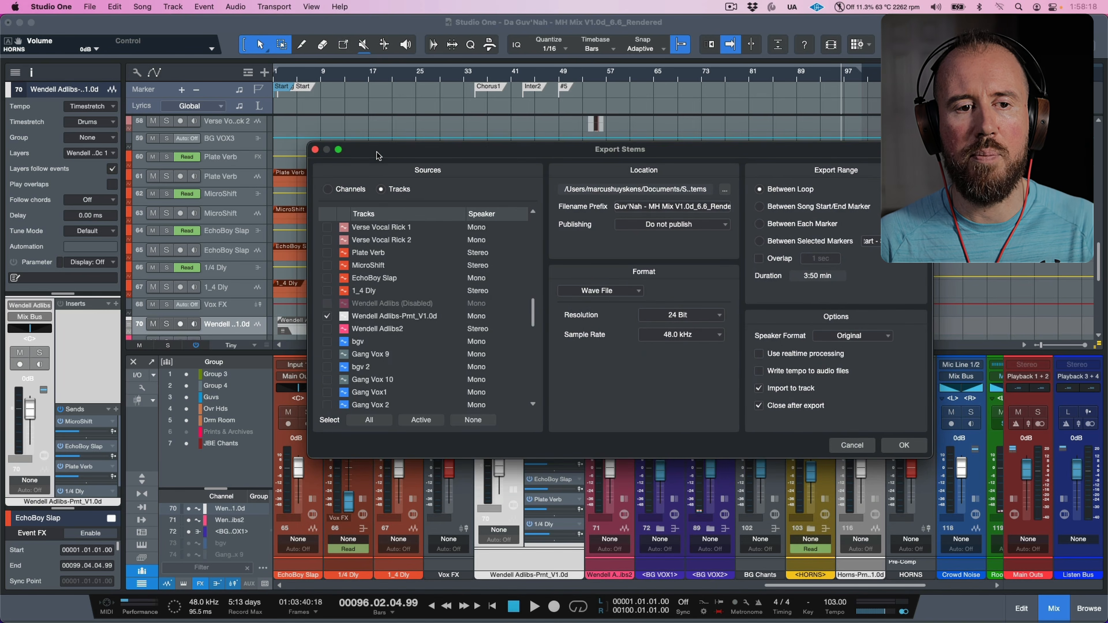
pyautogui.click(315, 150)
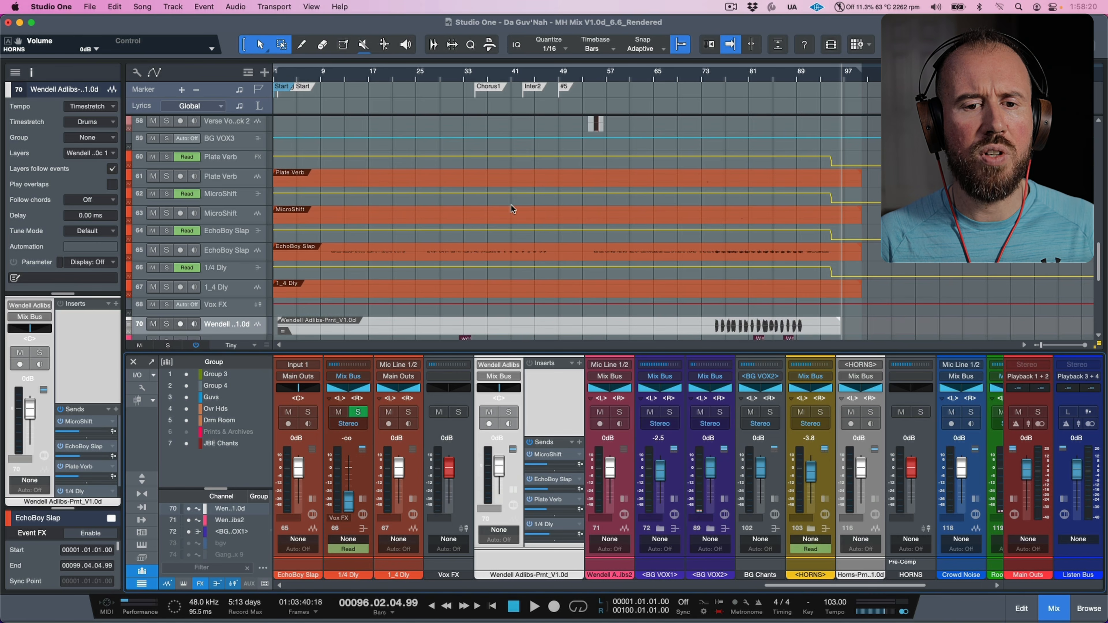
# Inspect the <BG VOX1>, <BG VOX2> and BG Chants channels and check where BG Chants is routed
pyautogui.scroll(-5, 510, 204)
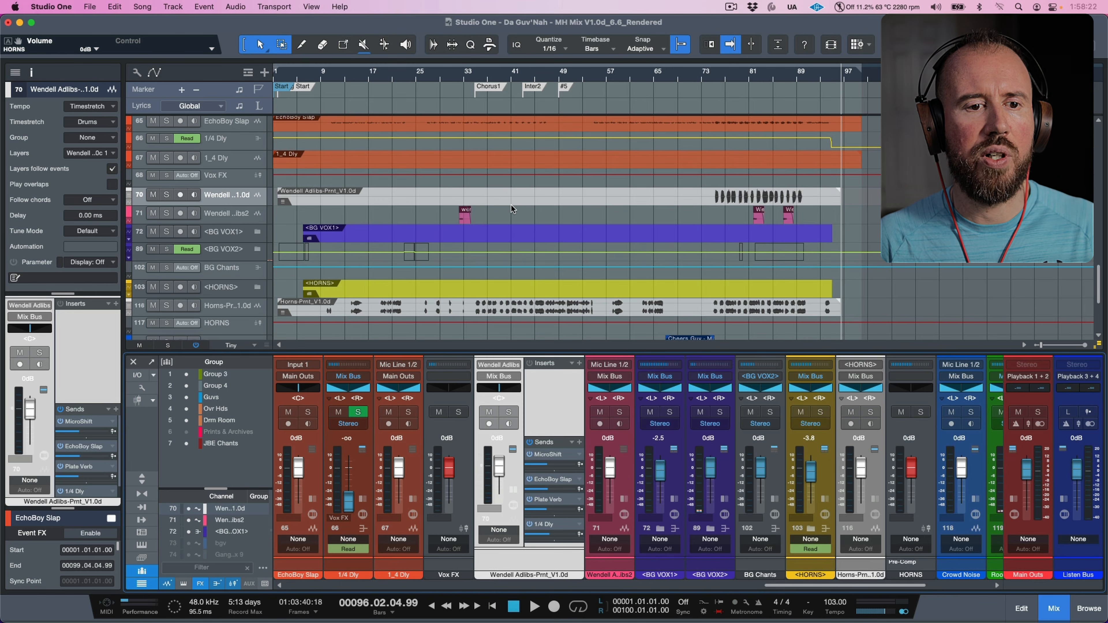
pyautogui.click(244, 235)
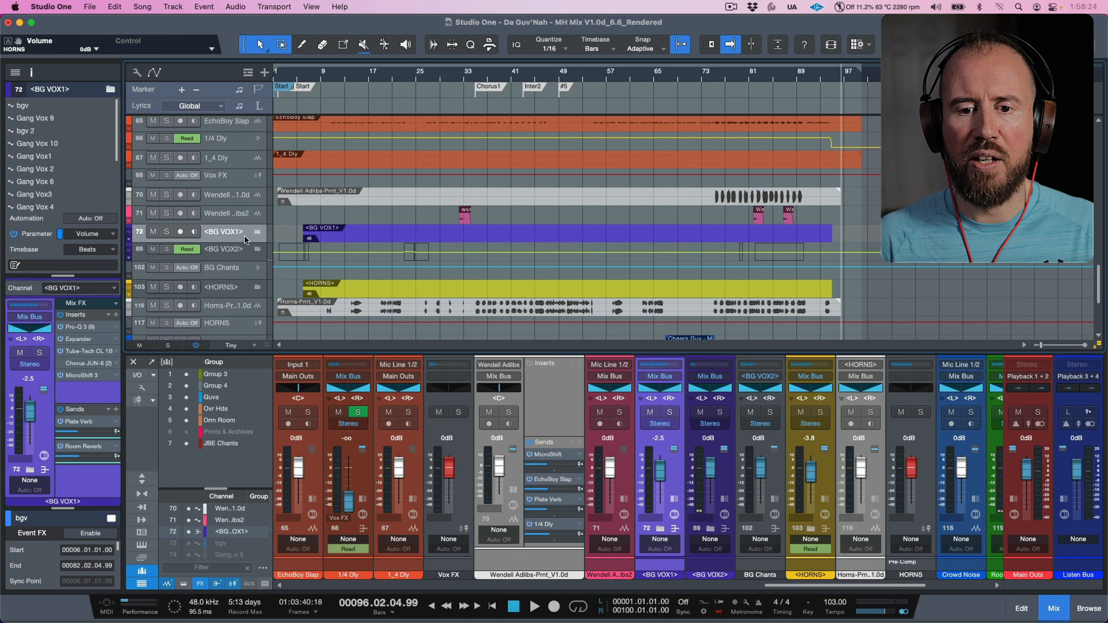
pyautogui.click(245, 253)
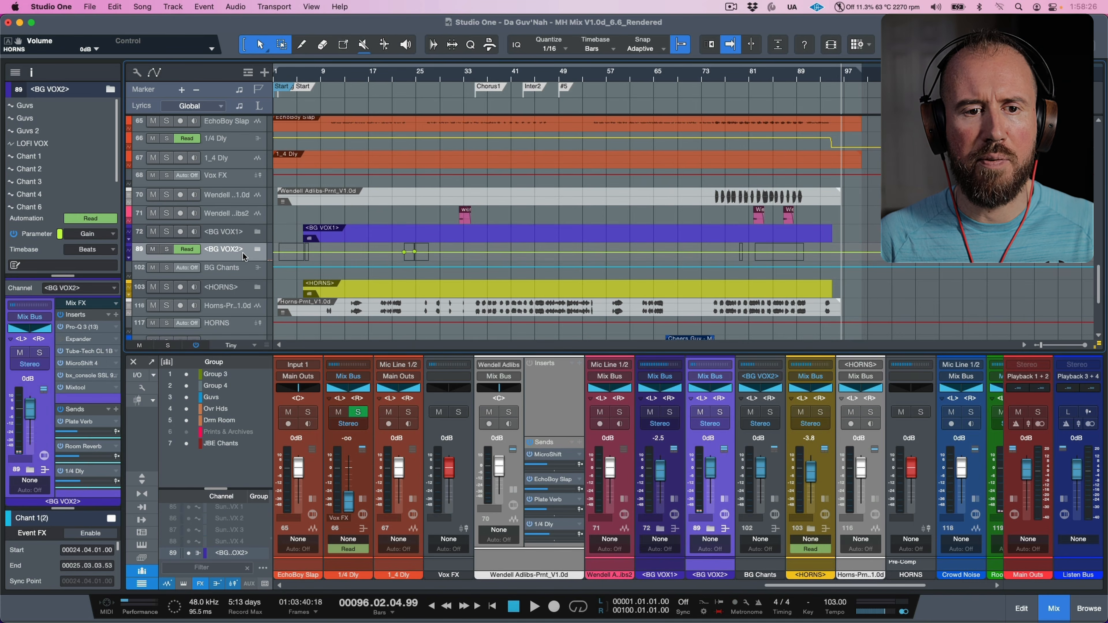
pyautogui.click(242, 269)
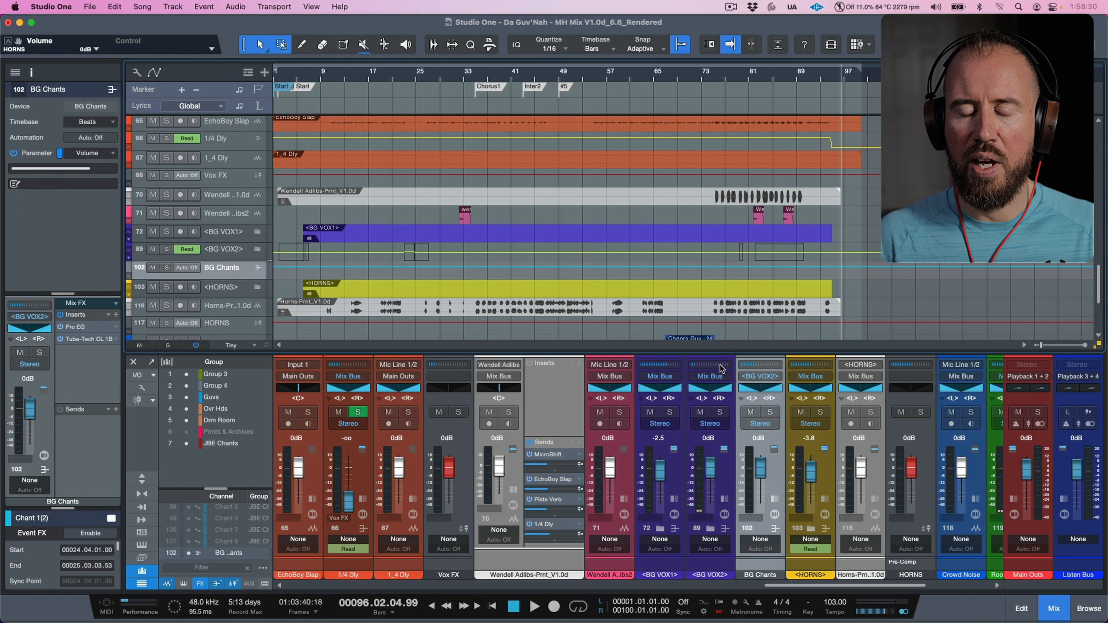
pyautogui.click(760, 376)
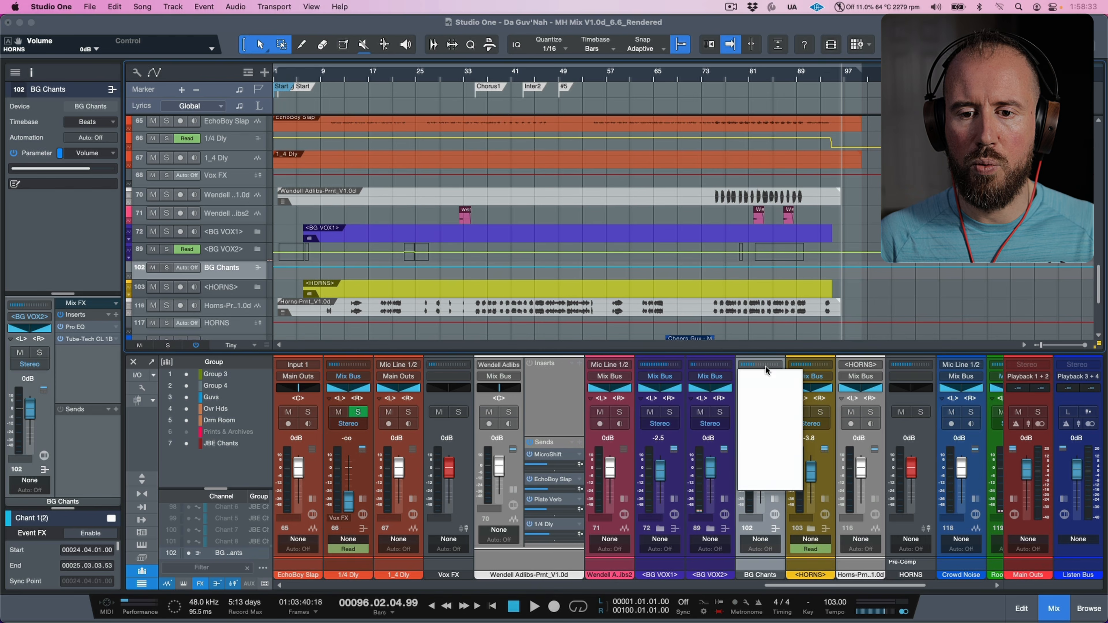
pyautogui.click(772, 338)
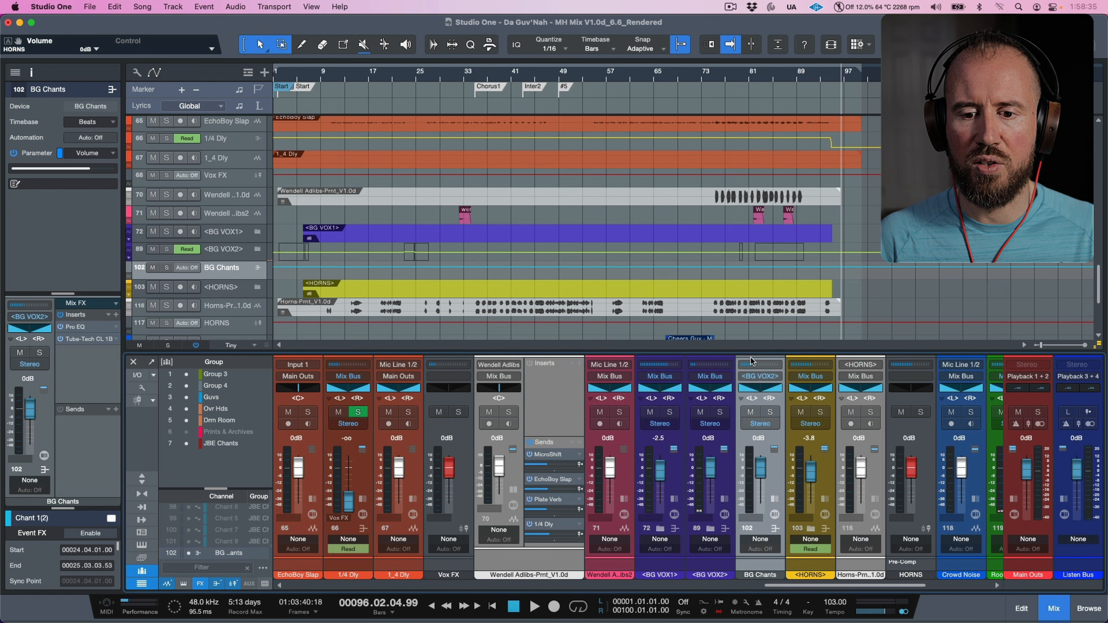
pyautogui.click(677, 480)
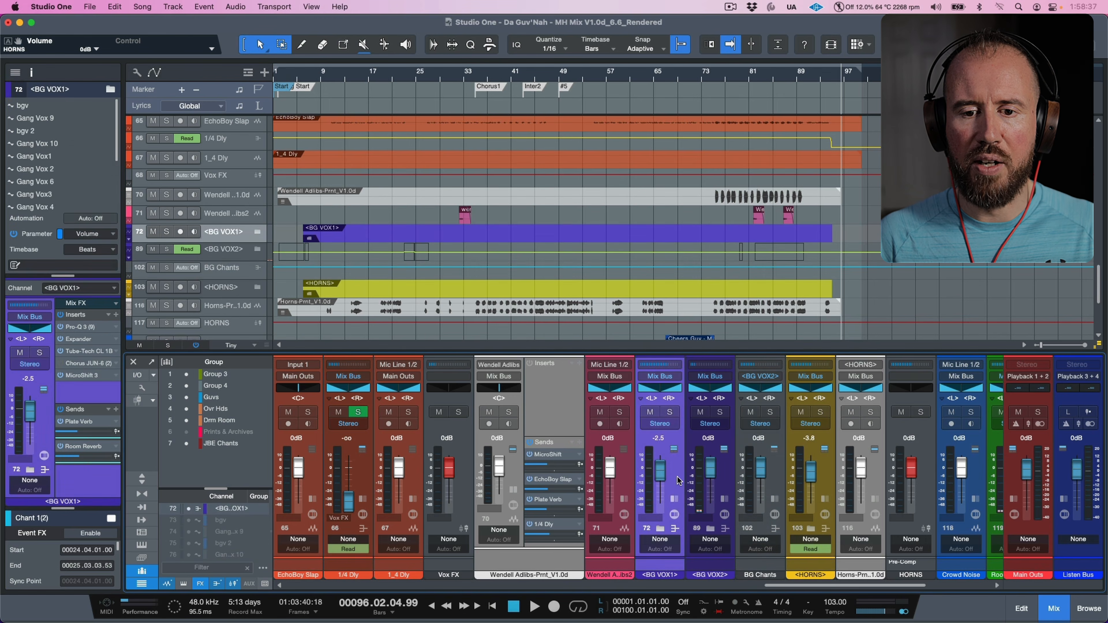
pyautogui.click(724, 478)
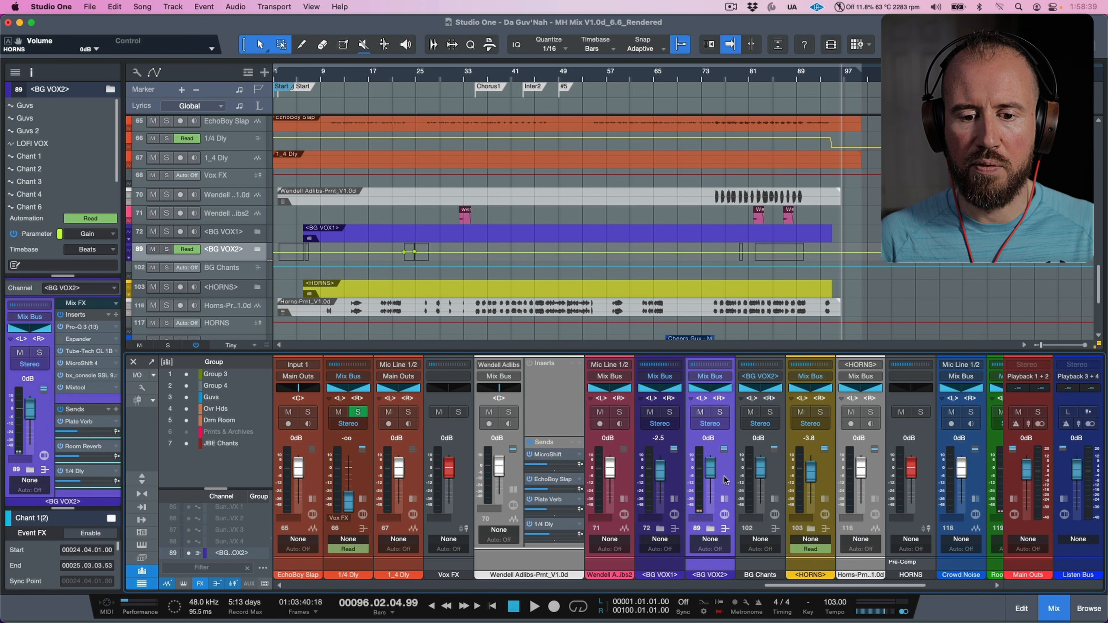
# Inspect the BG Chants, <BG VOX1> and <BG VOX2> channels and check which sources feed the two background vocal buses
pyautogui.click(777, 480)
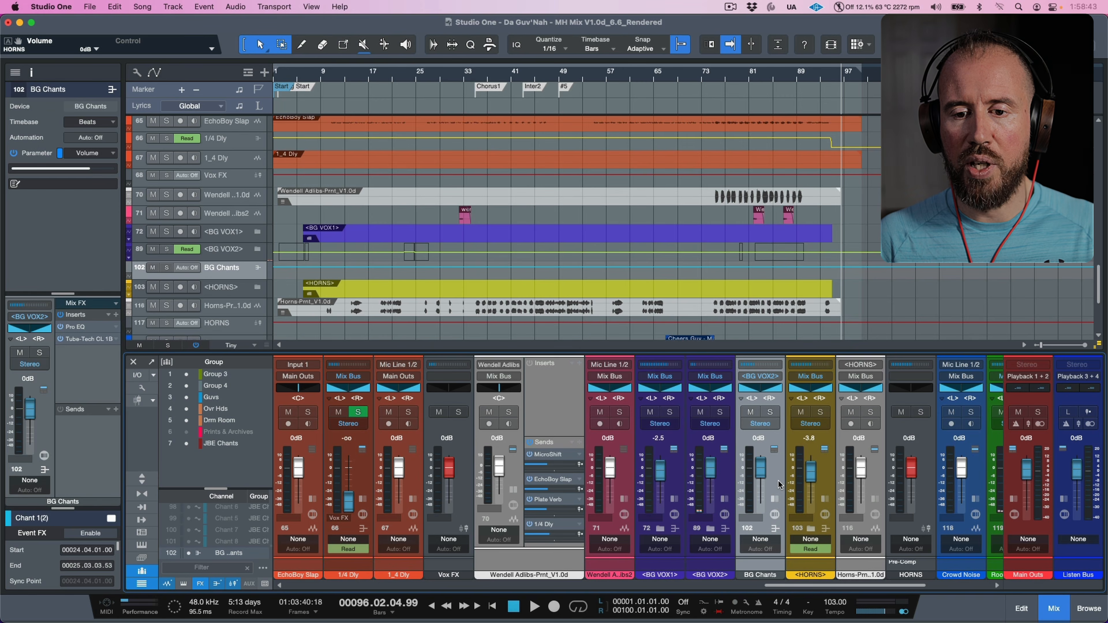
pyautogui.hscroll(1, 778, 480)
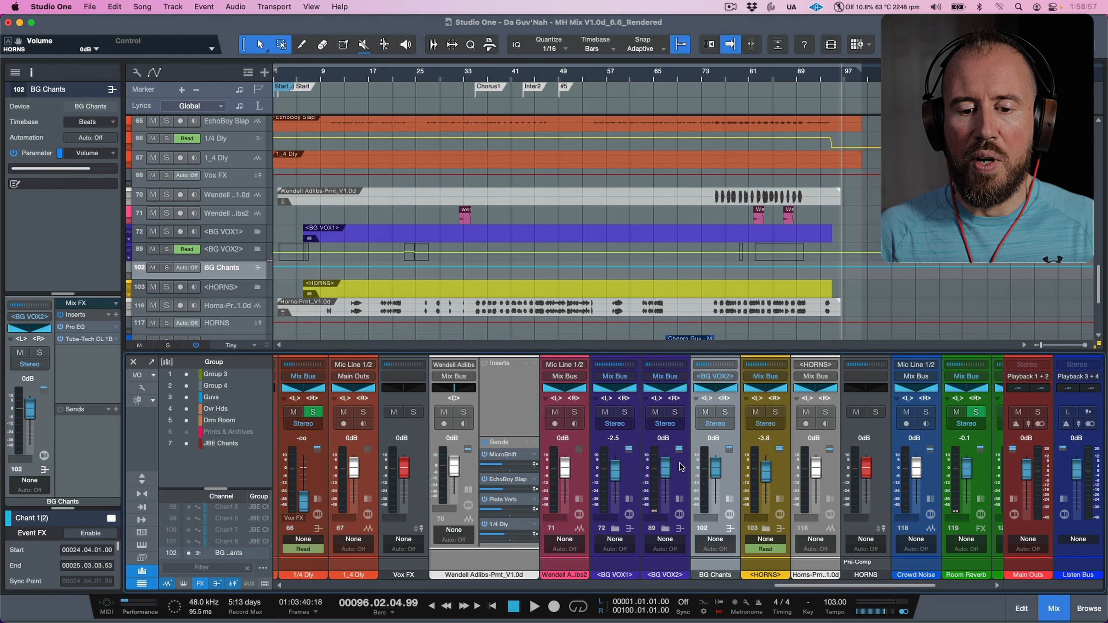
pyautogui.click(631, 484)
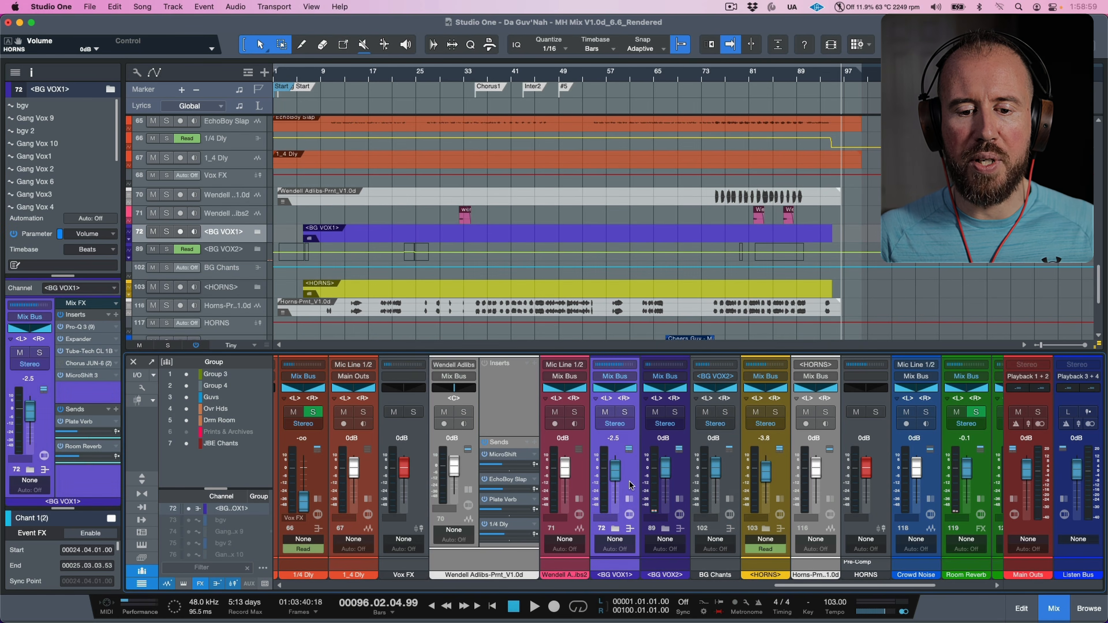
pyautogui.click(676, 480)
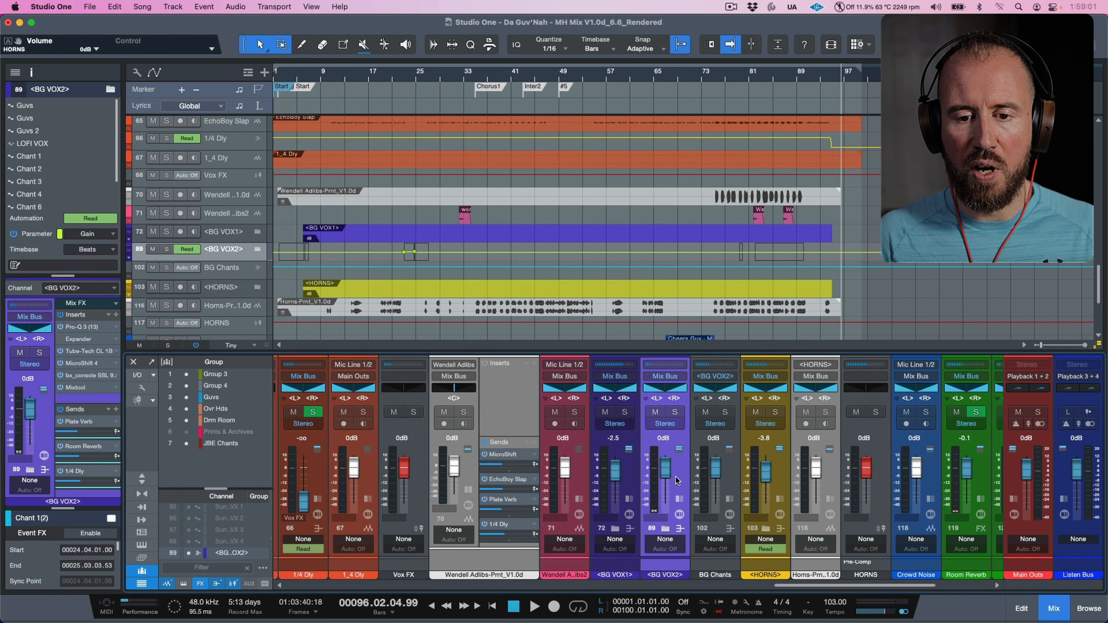
pyautogui.click(663, 369)
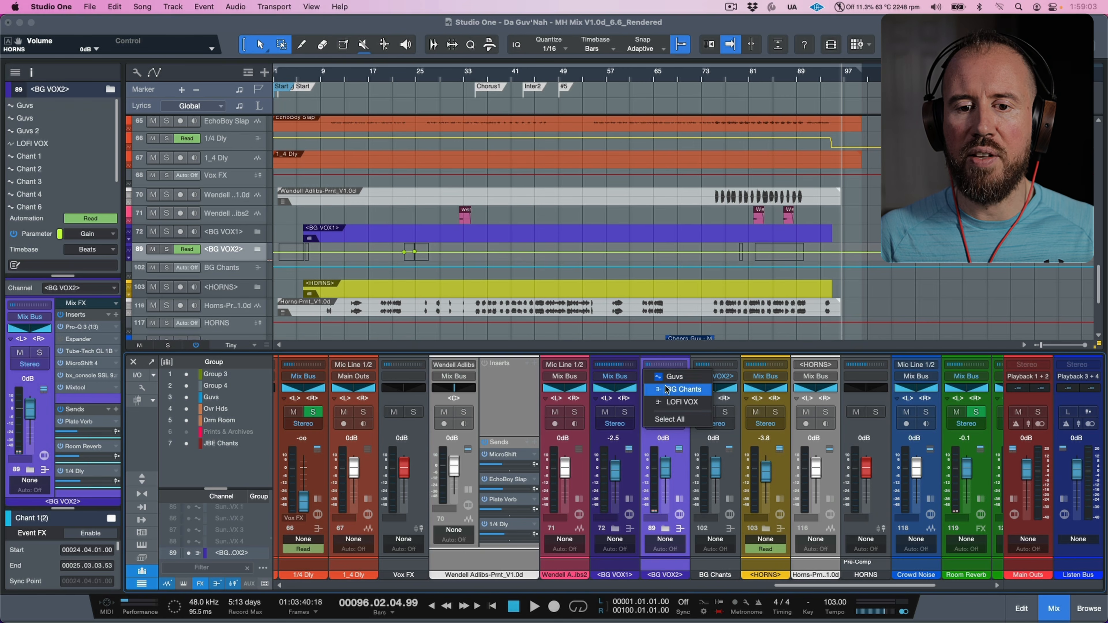
pyautogui.click(728, 351)
pyautogui.click(609, 366)
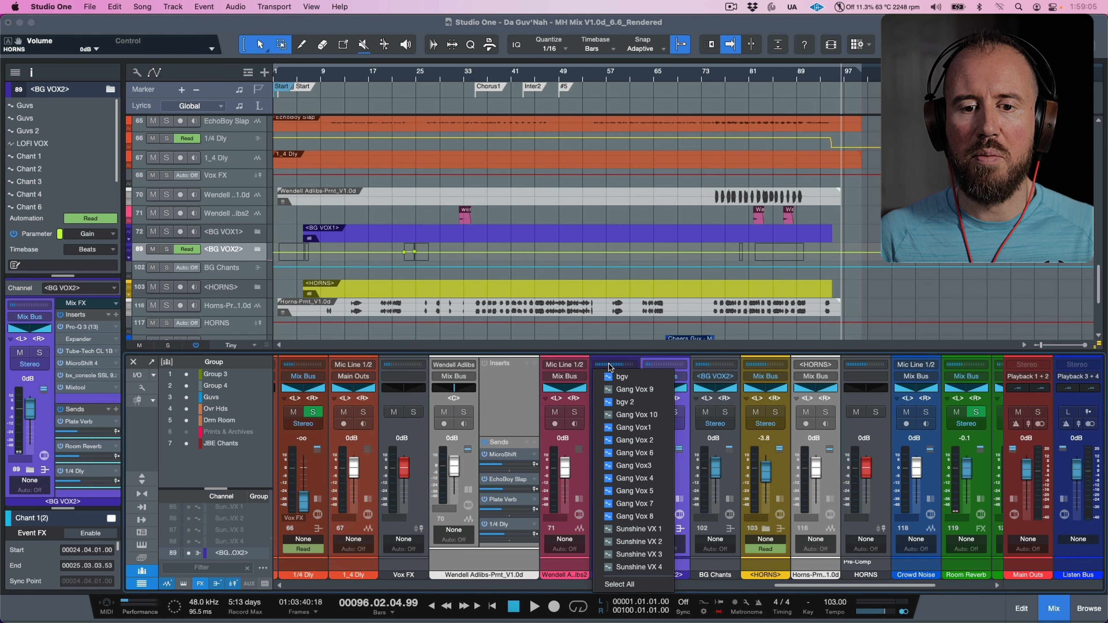
pyautogui.click(695, 349)
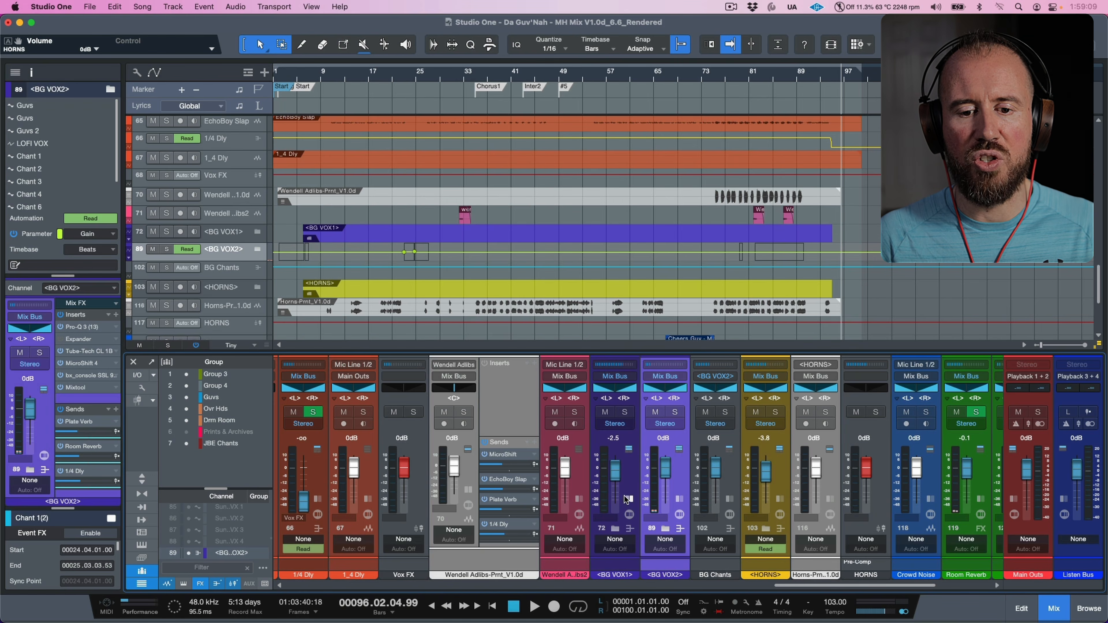
# Expand the <BG VOX1> and <BG VOX2> channels to view their inserts and sends, and collapse both again
pyautogui.click(630, 507)
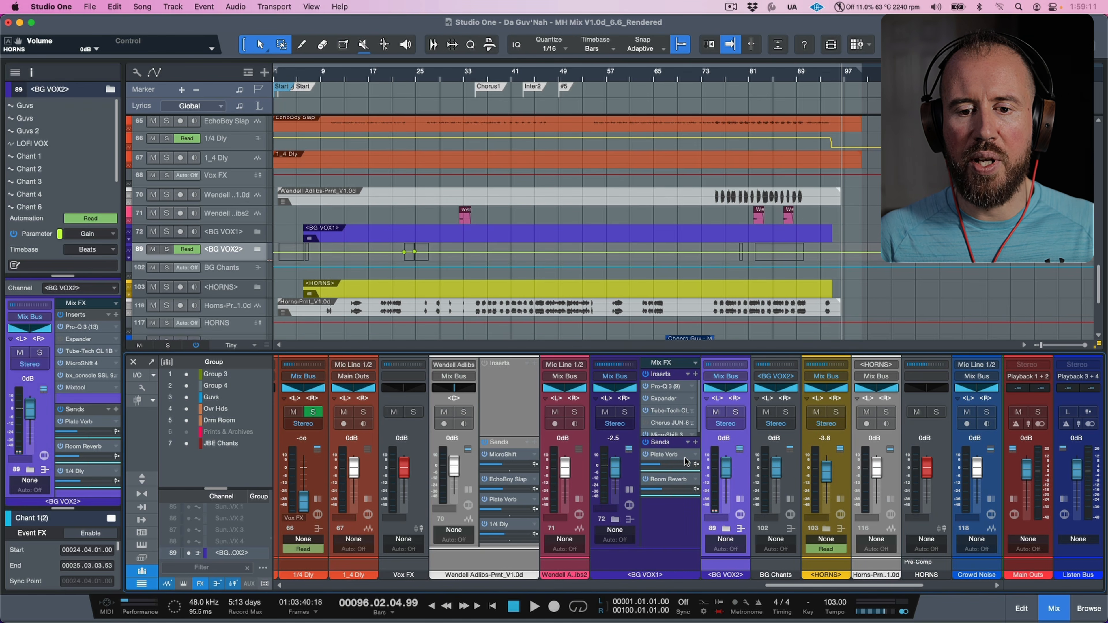
pyautogui.click(740, 499)
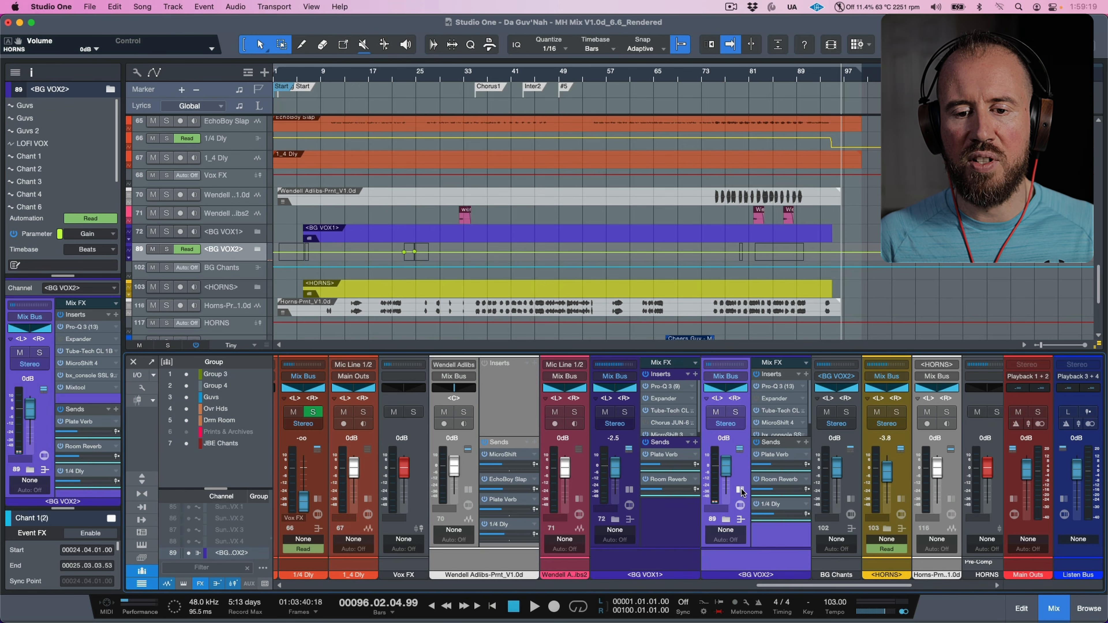
pyautogui.click(740, 488)
pyautogui.click(628, 490)
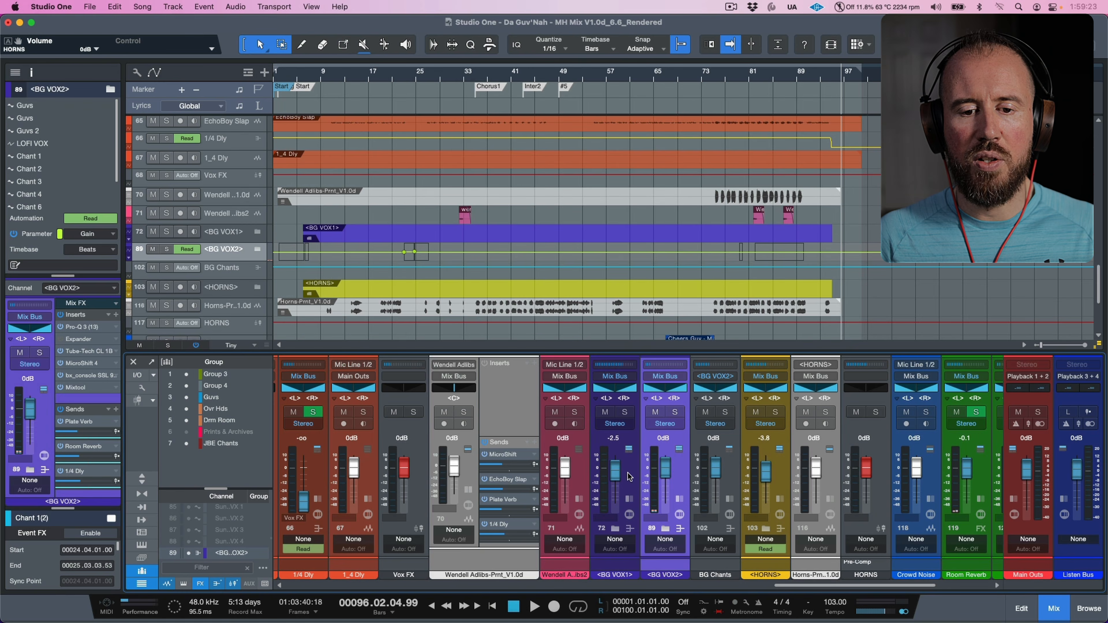
# Find the <PERC> bus in the mixer and check its folder contents, inserts and sends
pyautogui.moveTo(806, 588); pyautogui.dragTo(659, 589)
pyautogui.moveTo(591, 586); pyautogui.dragTo(489, 572)
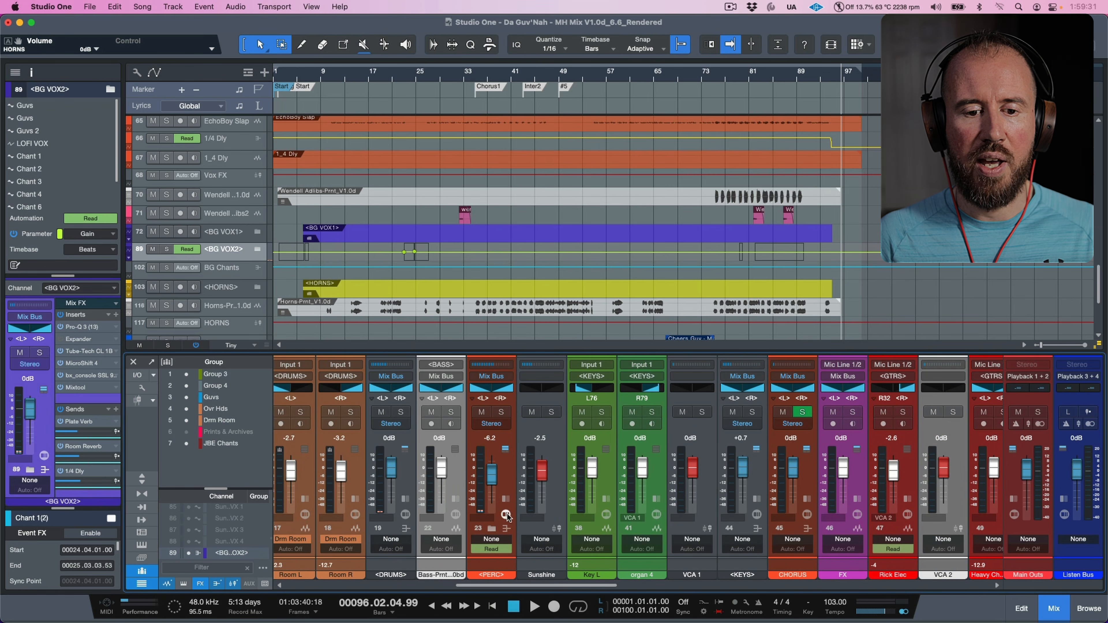
pyautogui.click(492, 529)
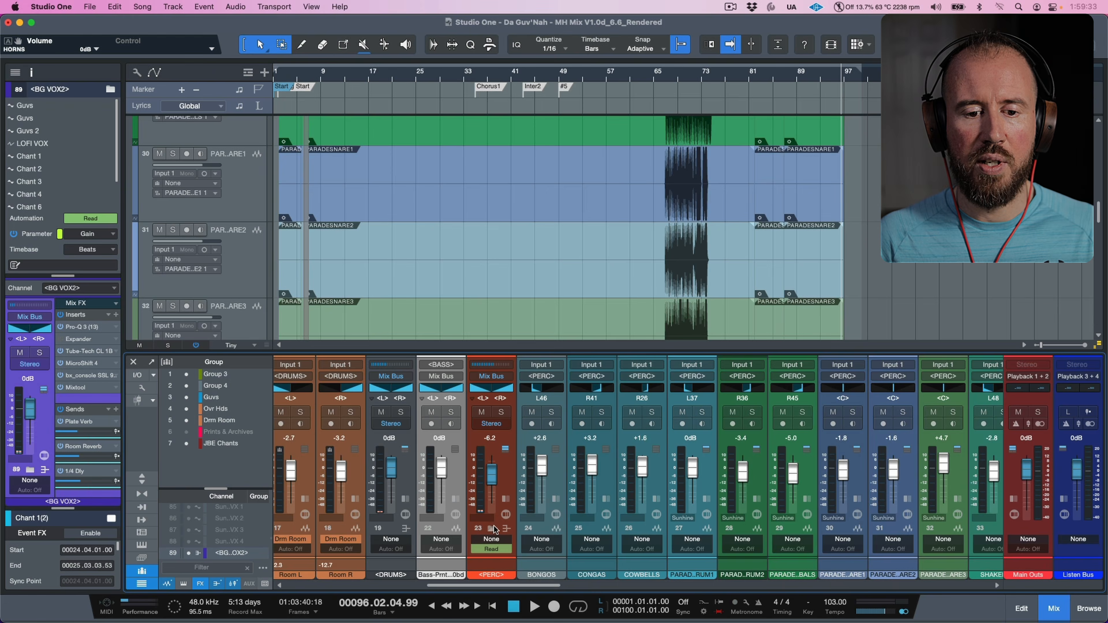
pyautogui.click(495, 530)
pyautogui.click(505, 499)
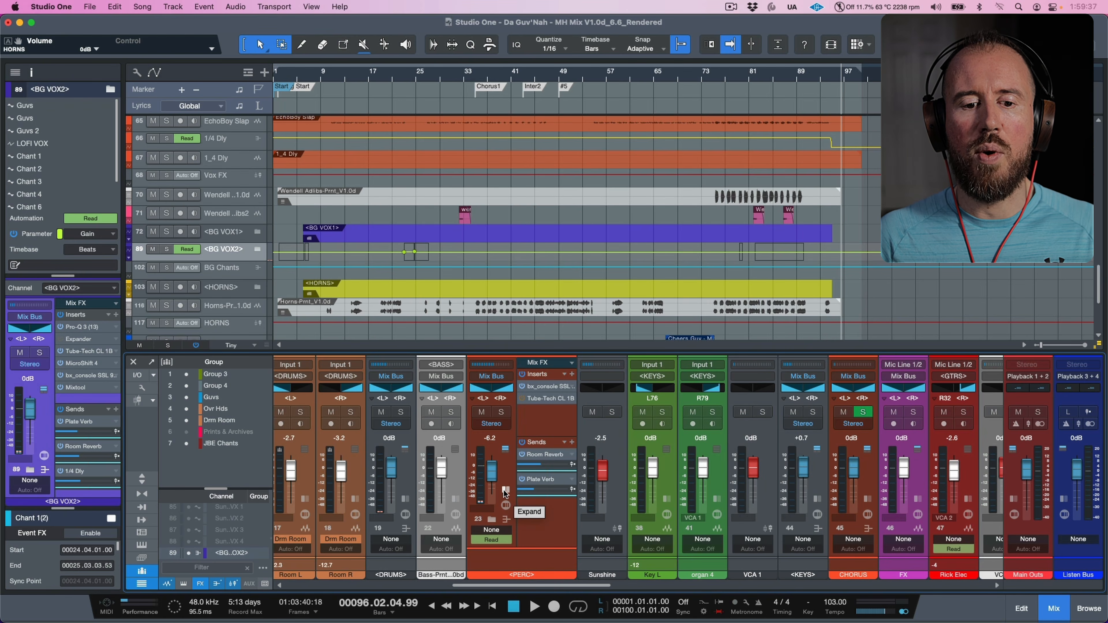
pyautogui.click(507, 467)
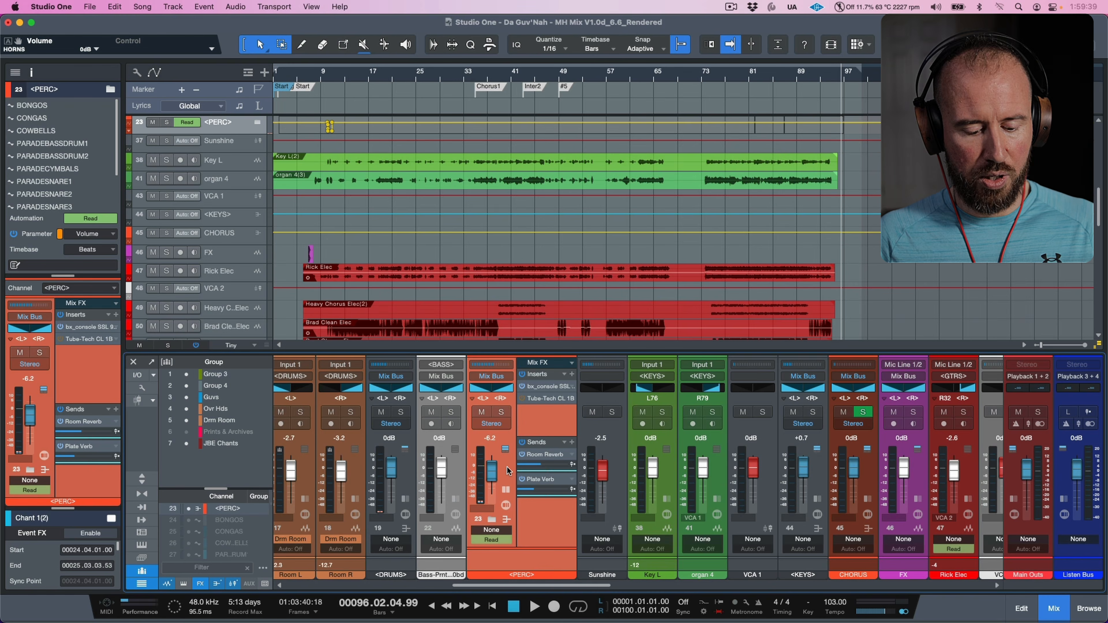
# Enlarge the mixer and unfold the <PERC> folder to review the individual percussion channels, and fold it back up
pyautogui.doubleClick(565, 356)
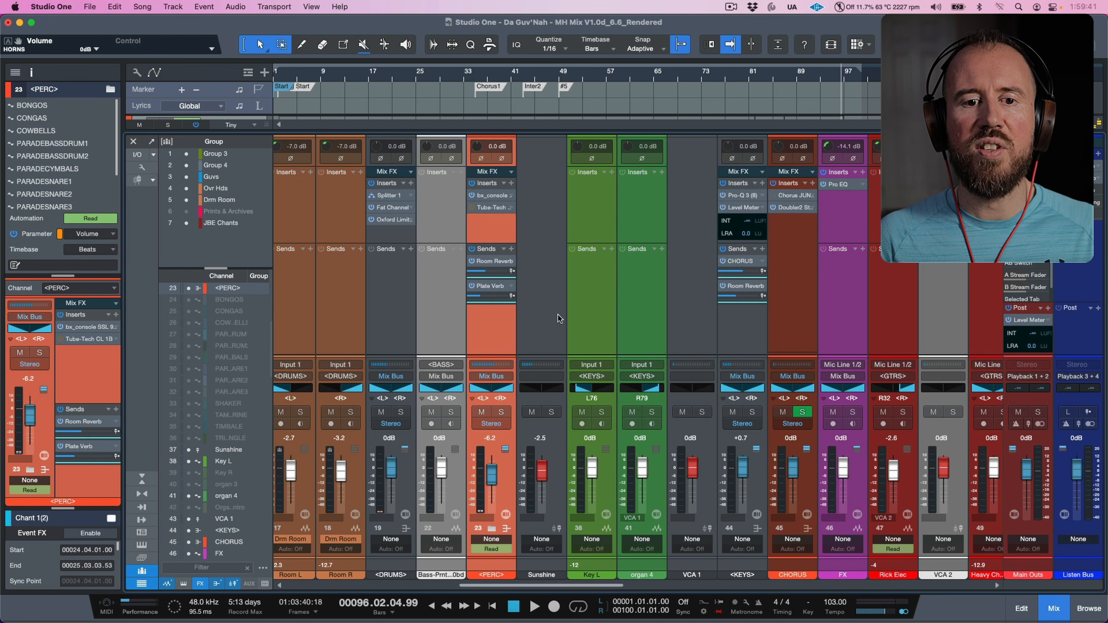
pyautogui.click(493, 530)
pyautogui.hscroll(8, 581, 347)
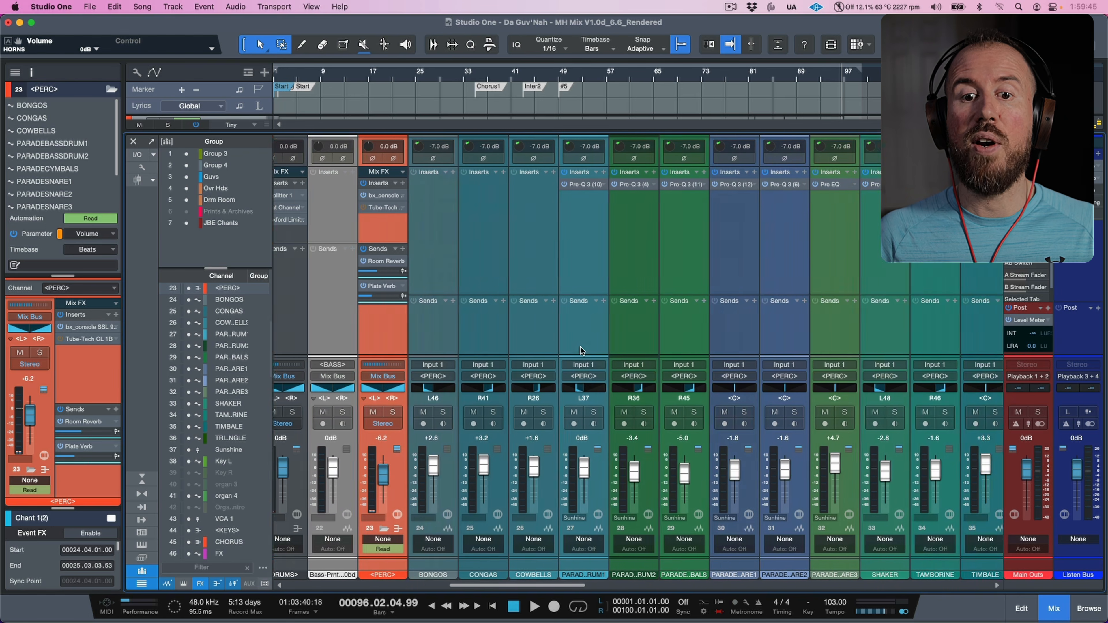
pyautogui.hscroll(-4, 581, 349)
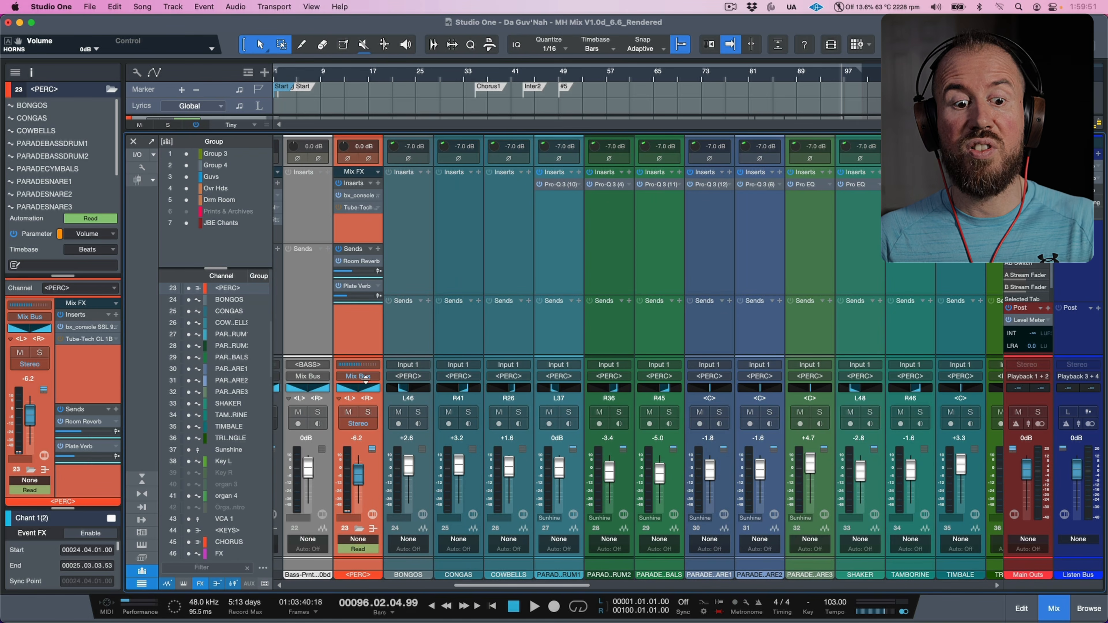
pyautogui.click(360, 528)
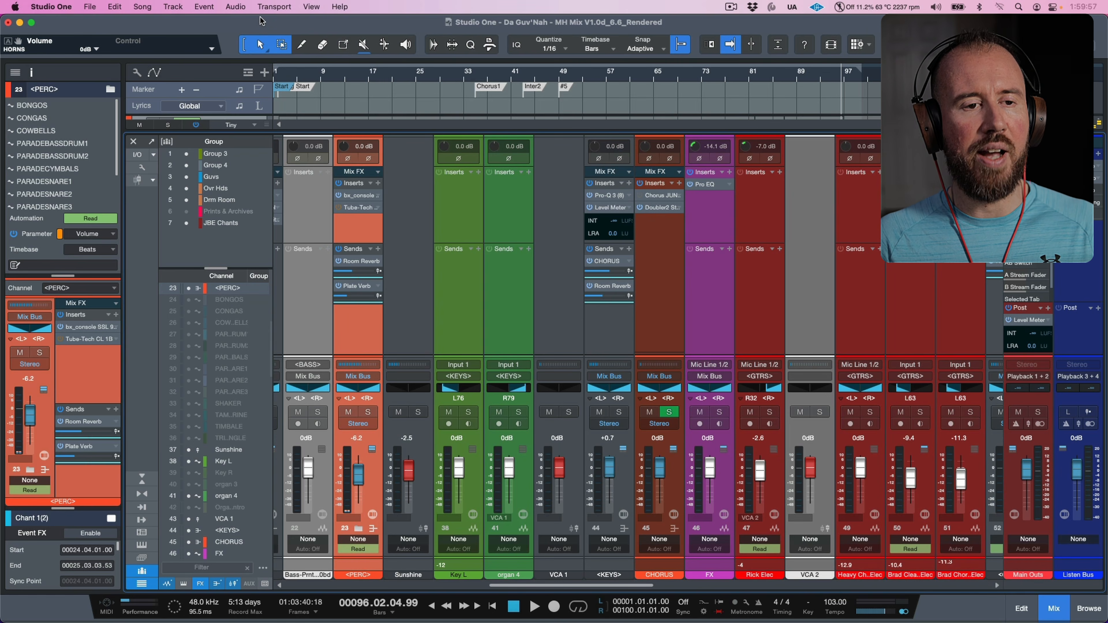
# Start a stem export with channels as the source type and clear all selected sources
pyautogui.press('super+shift+e')
pyautogui.moveTo(524, 158); pyautogui.dragTo(681, 101)
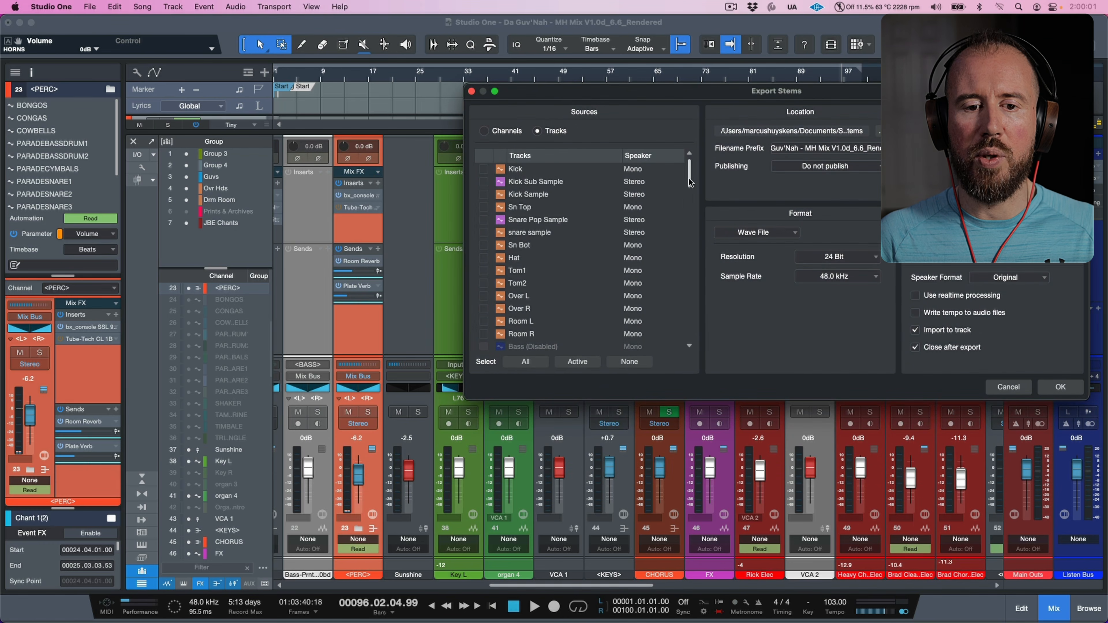
pyautogui.scroll(-10, 690, 183)
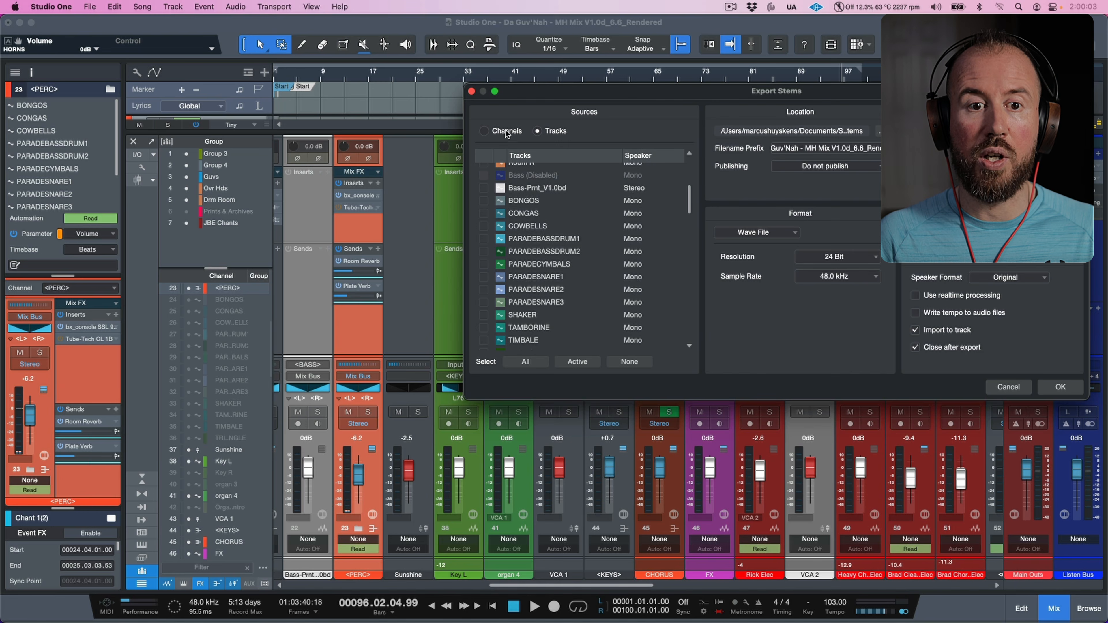
pyautogui.click(484, 131)
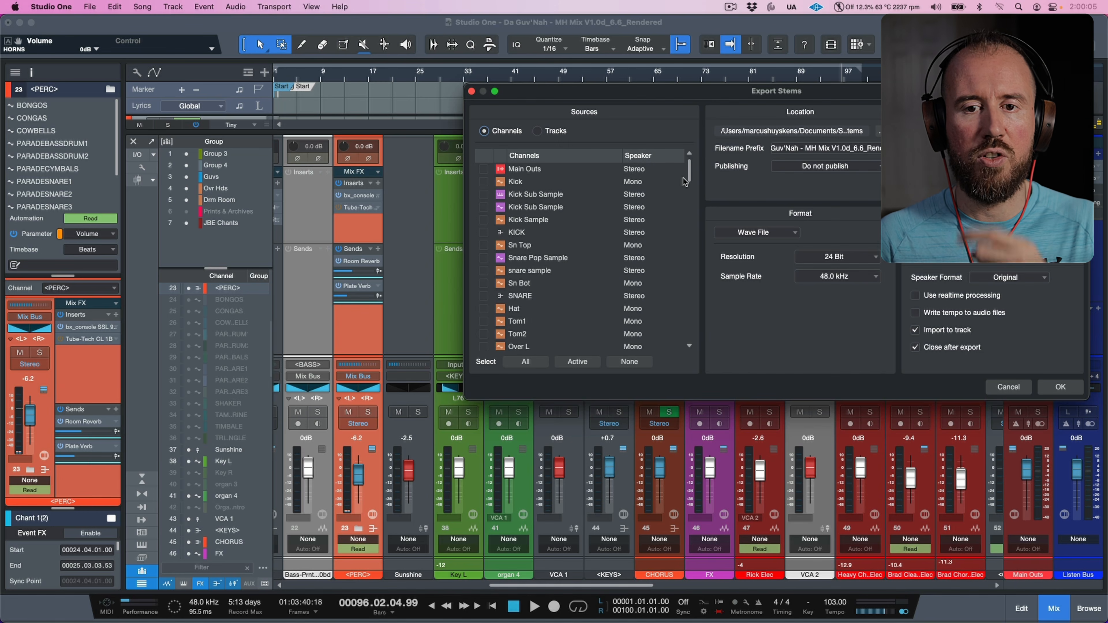
pyautogui.moveTo(688, 177)
pyautogui.mouseDown()
pyautogui.moveTo(688, 190)
pyautogui.moveTo(688, 176)
pyautogui.mouseUp()
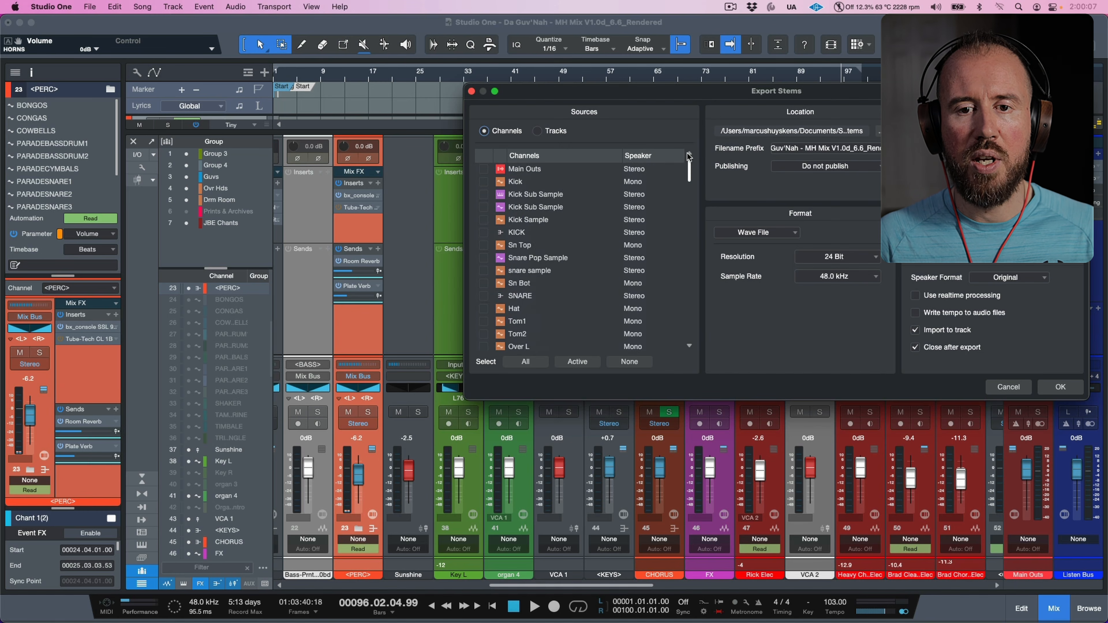
pyautogui.click(629, 363)
# Choose the <PERC>, <BG VOX1> and <BG VOX2> bus channels as the stem export sources
pyautogui.scroll(-5, 576, 295)
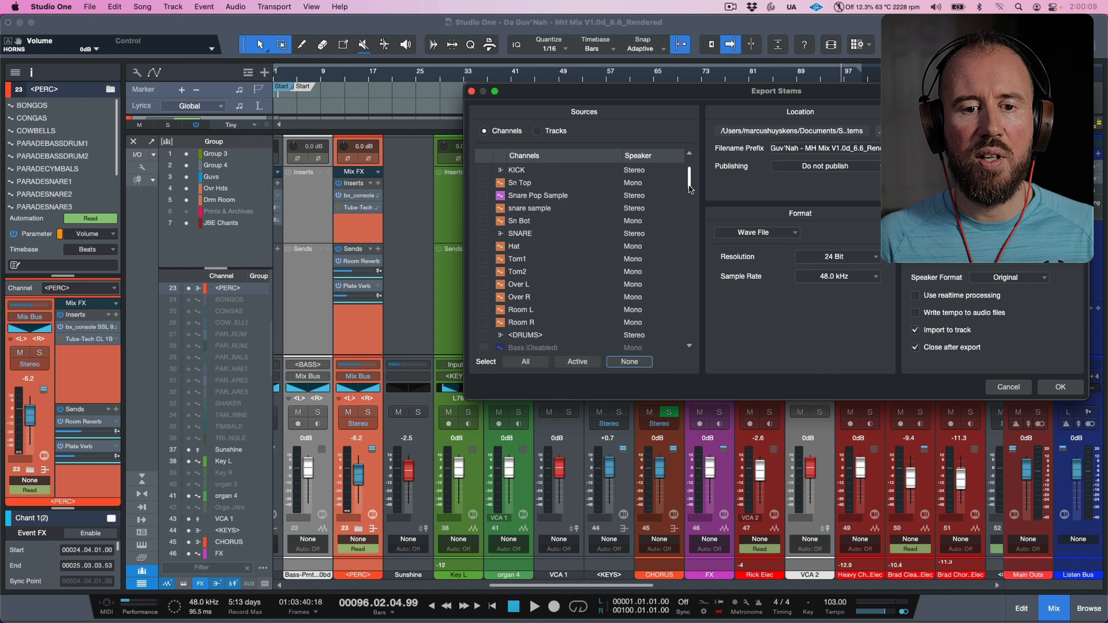
pyautogui.click(483, 270)
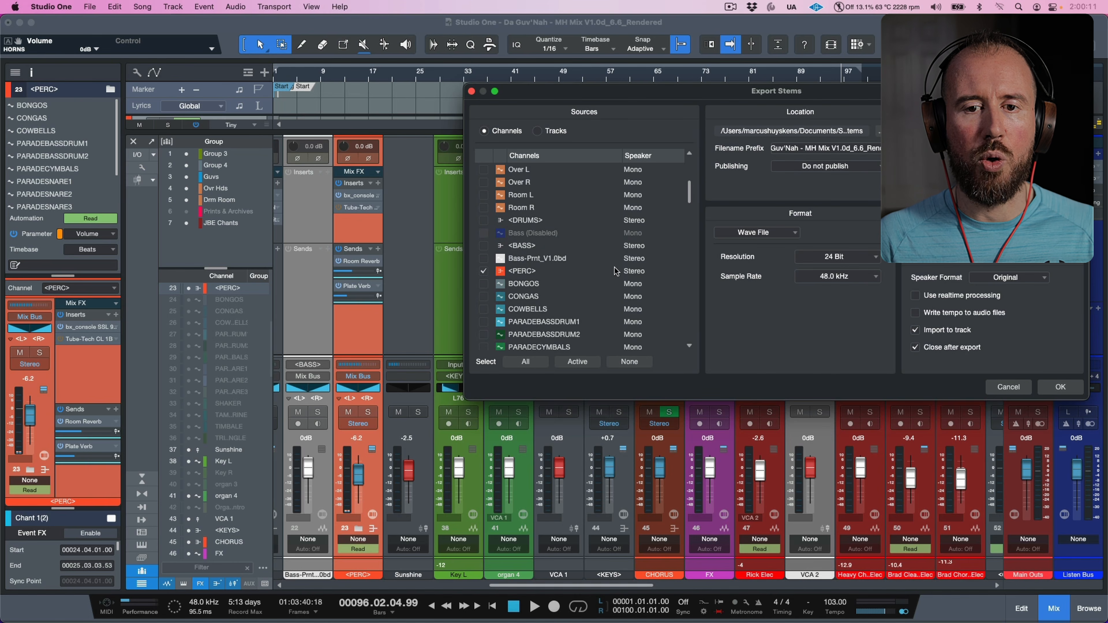
pyautogui.moveTo(692, 203); pyautogui.dragTo(687, 264)
pyautogui.scroll(-3, 591, 241)
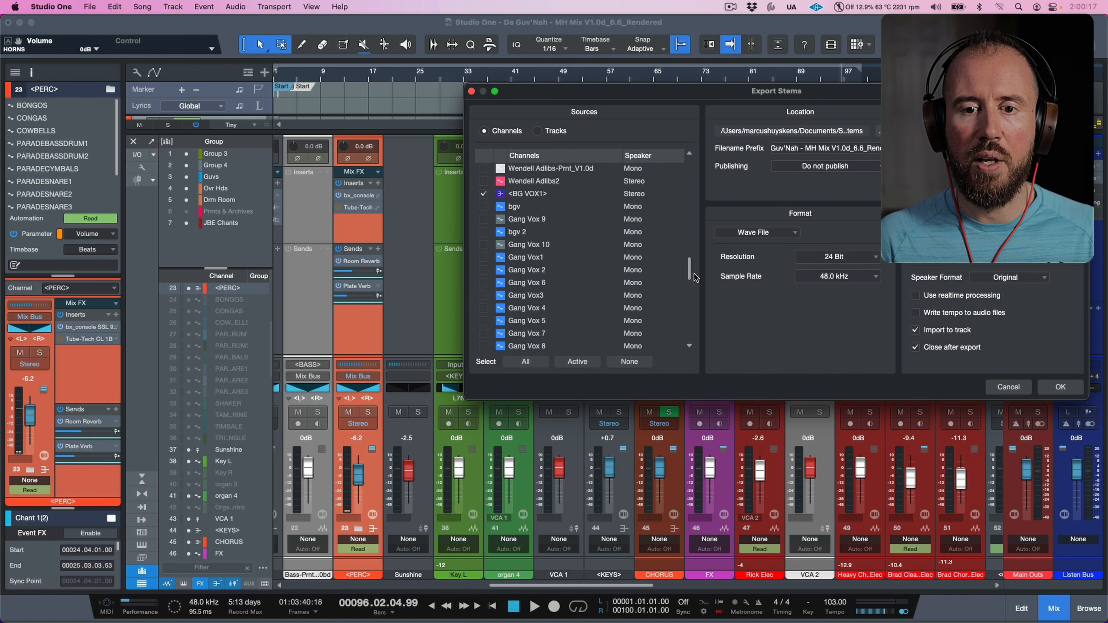
pyautogui.scroll(-4, 552, 280)
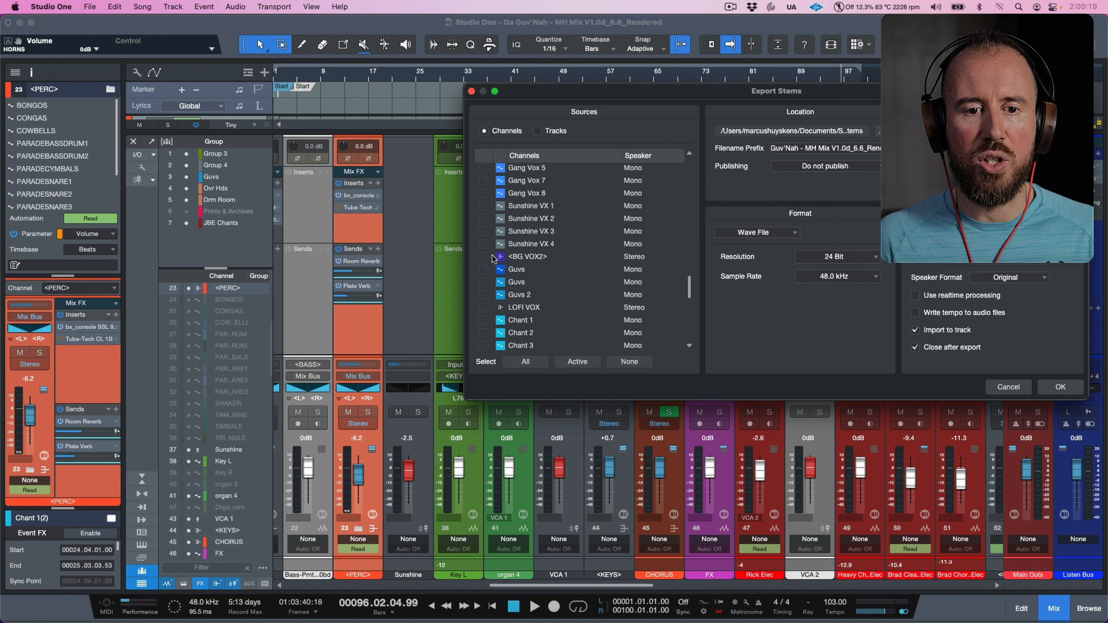
pyautogui.moveTo(687, 295); pyautogui.dragTo(688, 311)
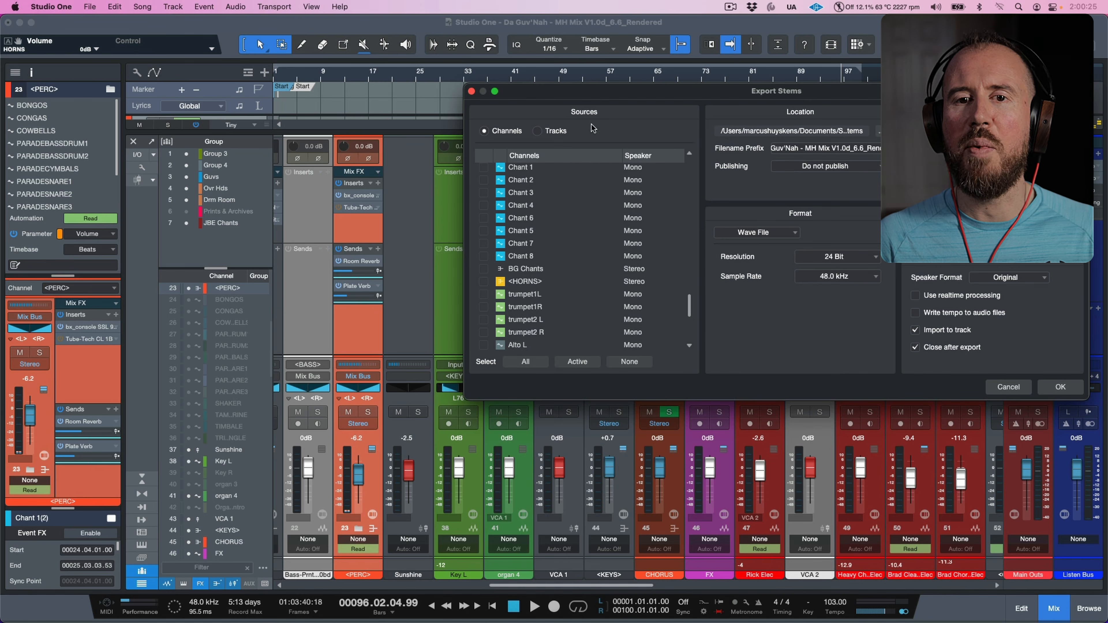
# Clear the filename prefix and export the chosen bus channels as stems
pyautogui.moveTo(665, 102); pyautogui.dragTo(435, 80)
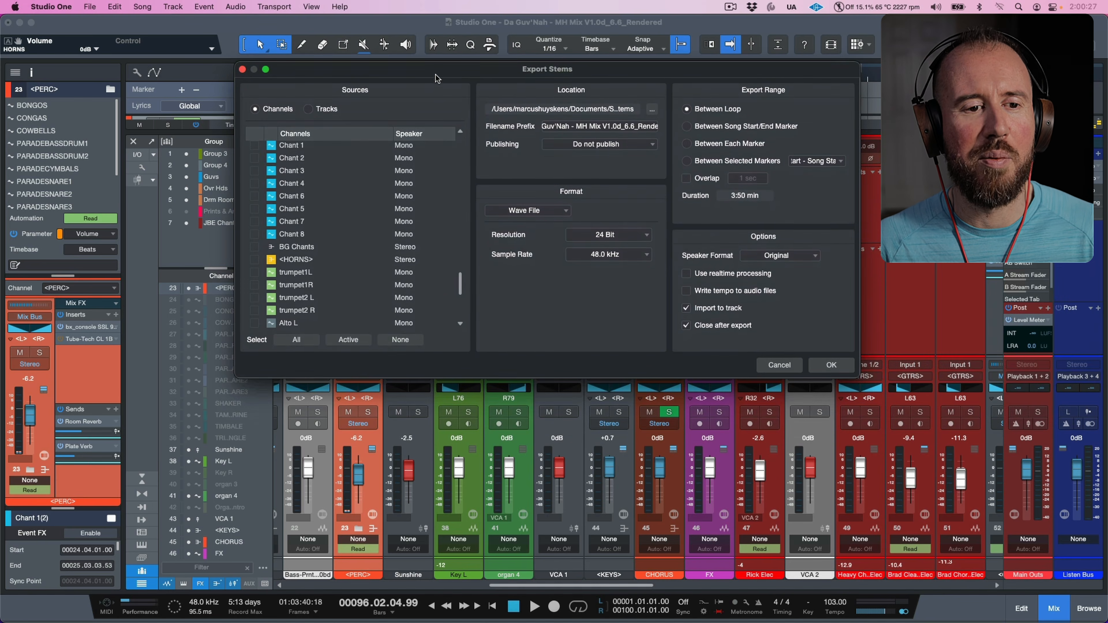
pyautogui.click(614, 127)
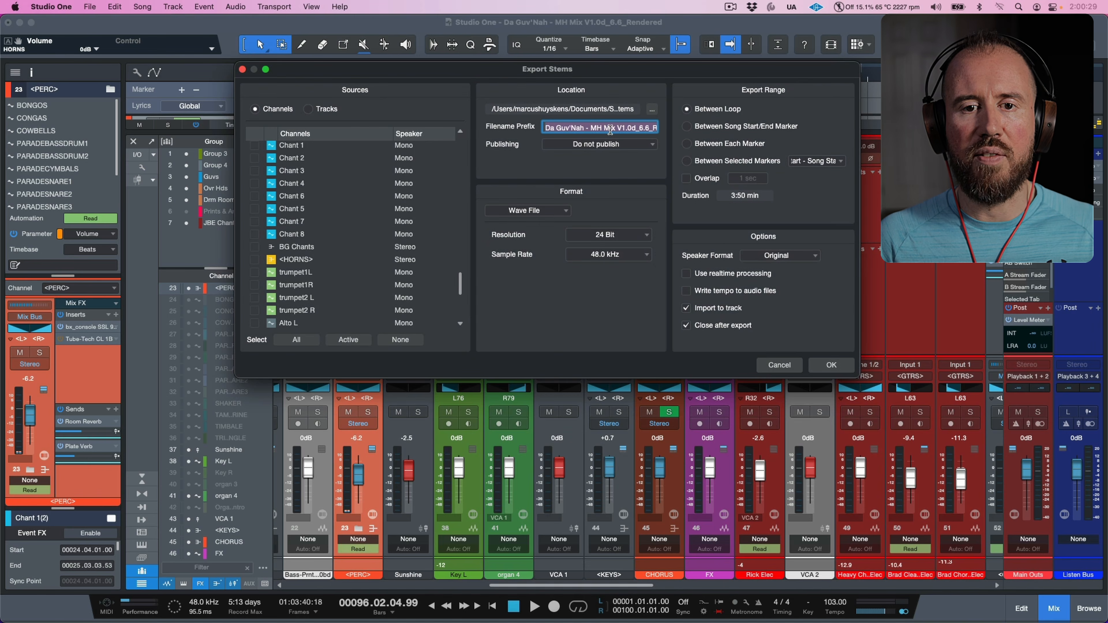
pyautogui.press('BackSpace')
pyautogui.click(621, 171)
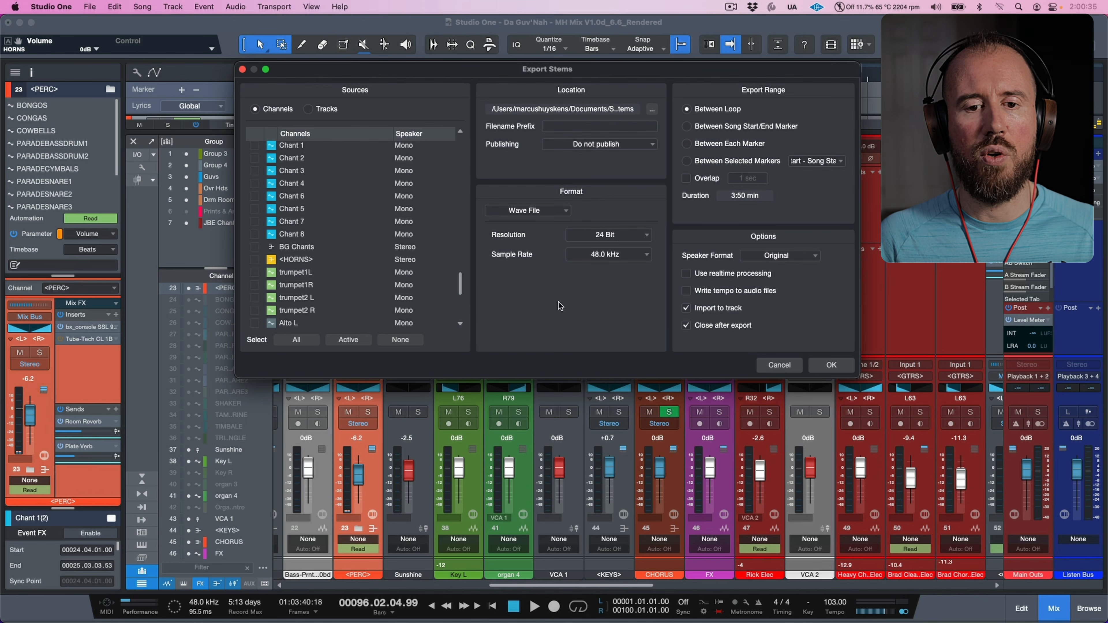
pyautogui.moveTo(460, 282)
pyautogui.mouseDown()
pyautogui.moveTo(460, 308)
pyautogui.moveTo(460, 282)
pyautogui.mouseUp()
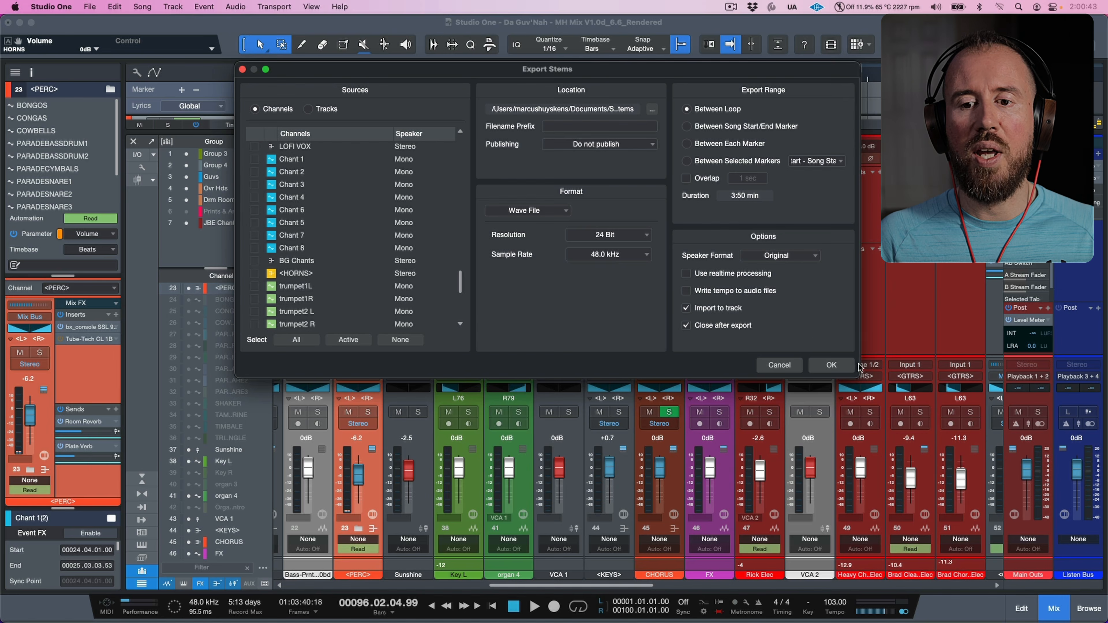
pyautogui.click(831, 365)
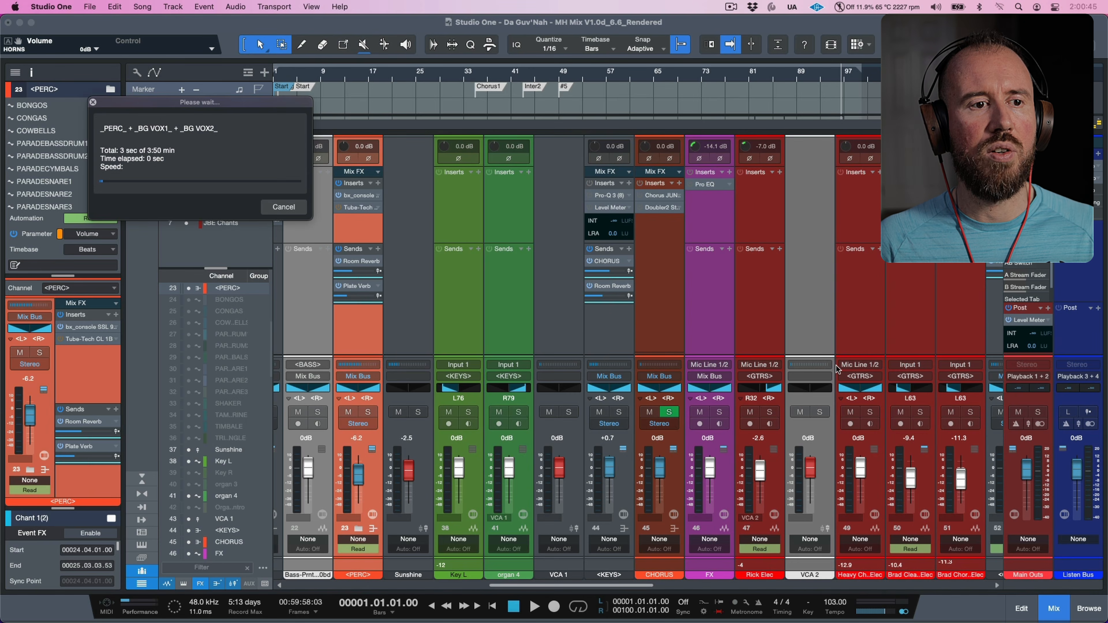
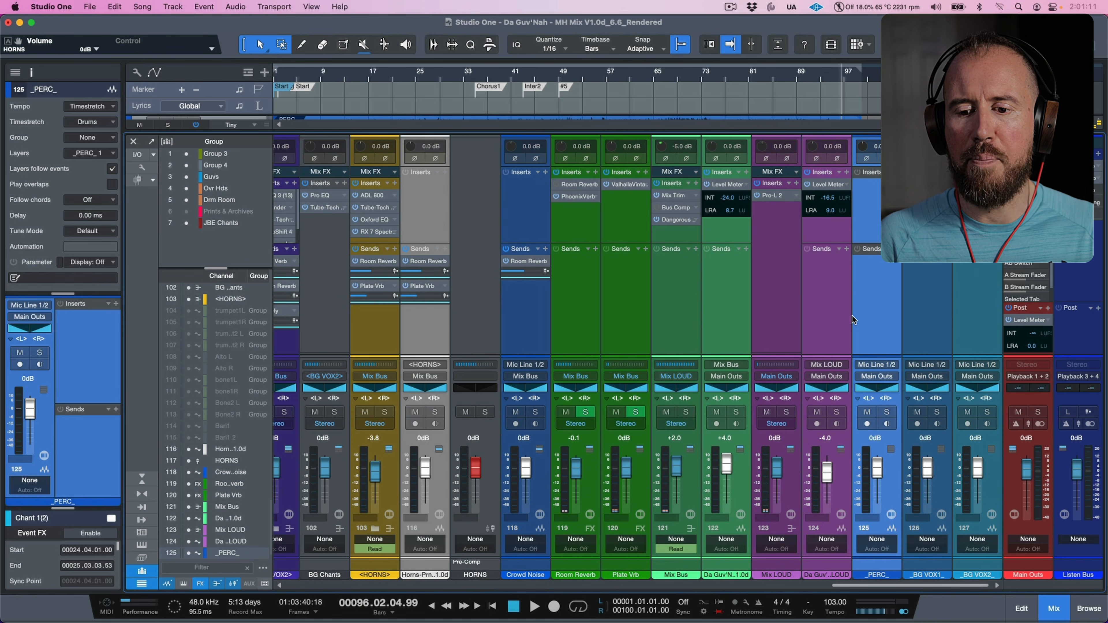
# Move the _BG VOX1_ and _BG VOX2_ stem channels so each sits directly after its matching bus channel
pyautogui.click(920, 326)
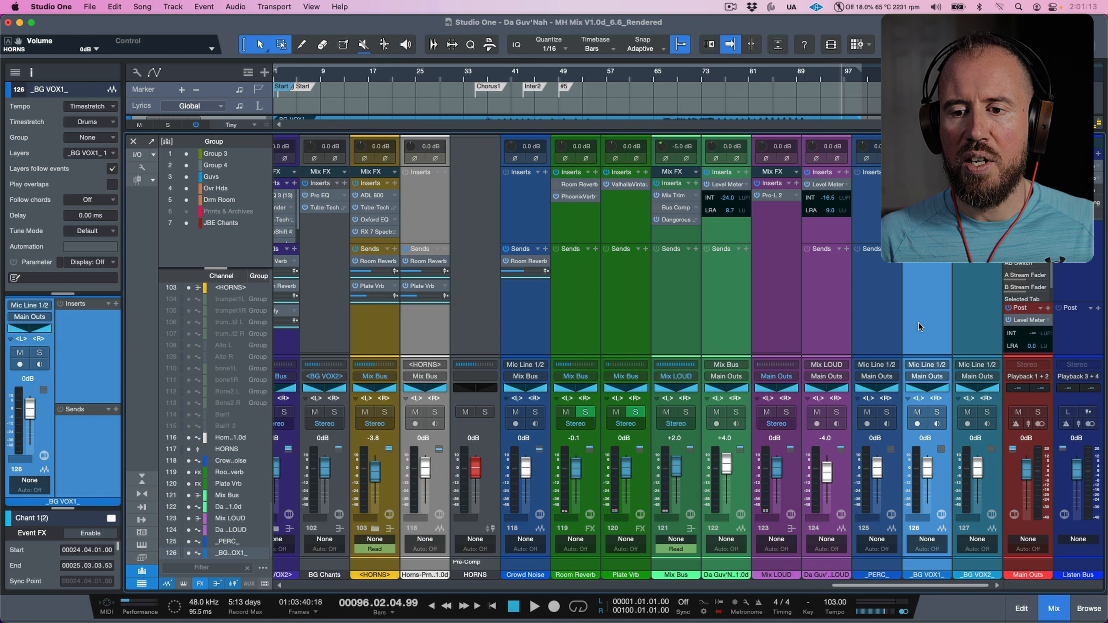
pyautogui.click(971, 324)
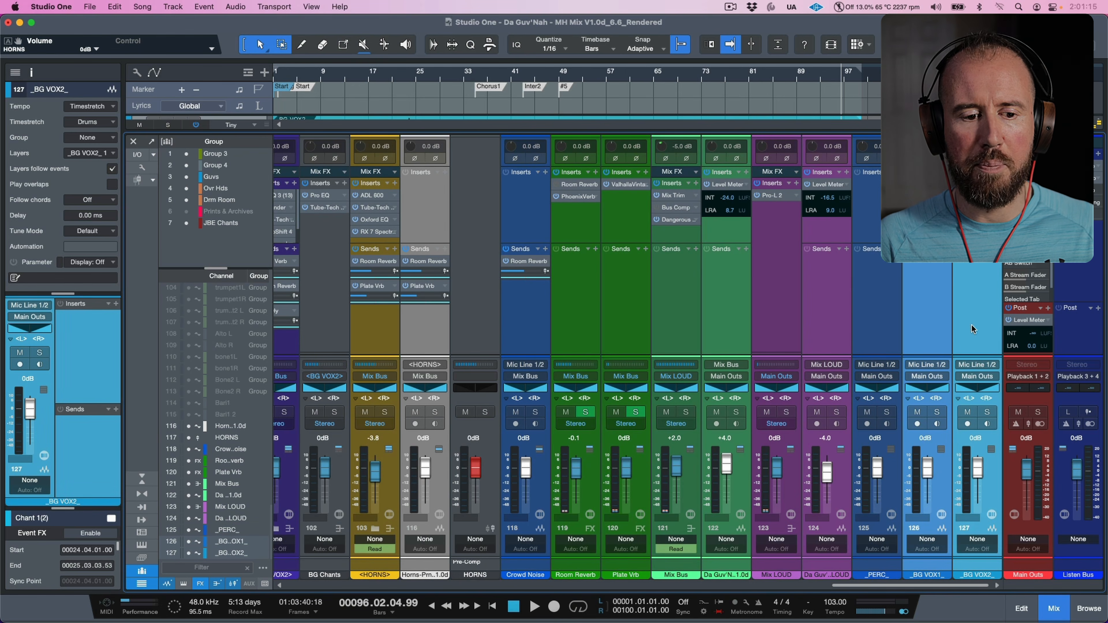
pyautogui.moveTo(931, 327); pyautogui.dragTo(314, 341)
pyautogui.hscroll(-3, 444, 331)
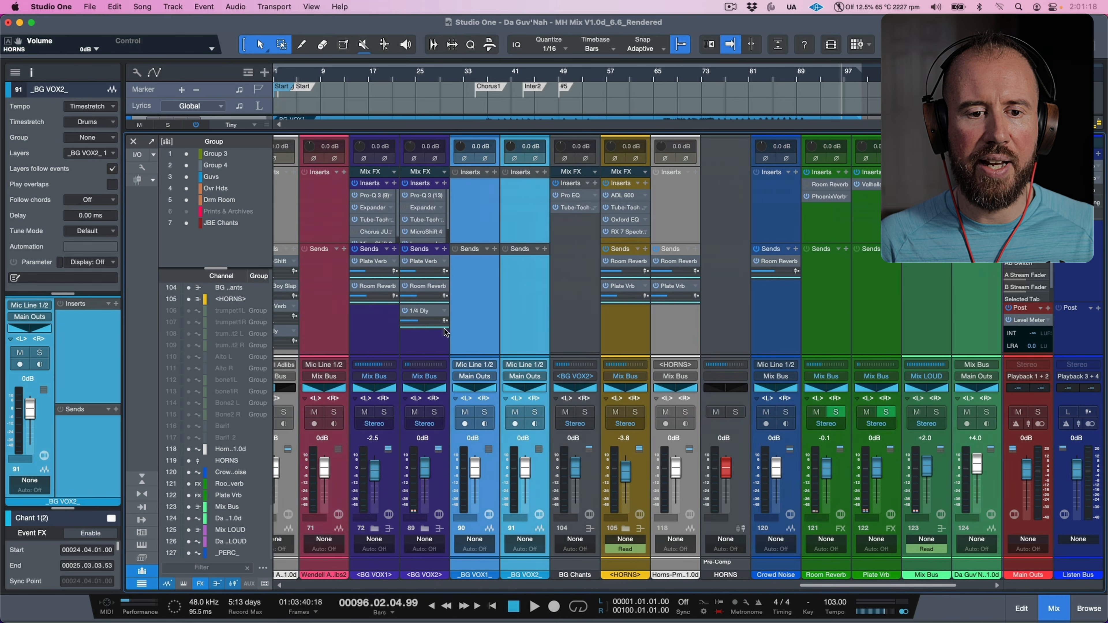
pyautogui.click(477, 330)
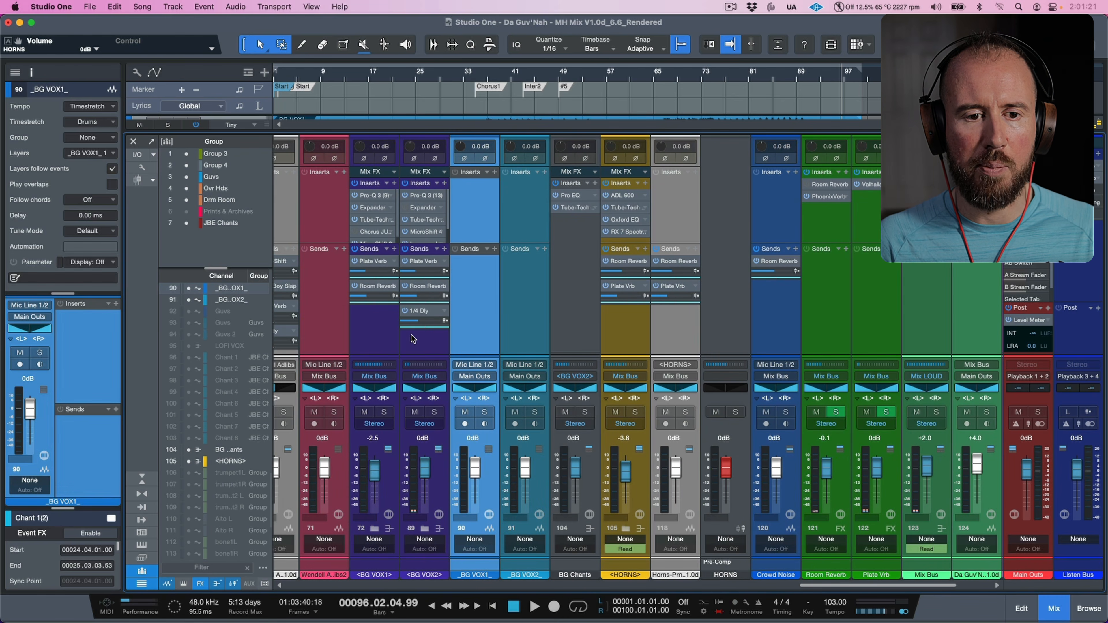
pyautogui.moveTo(412, 336); pyautogui.dragTo(412, 336)
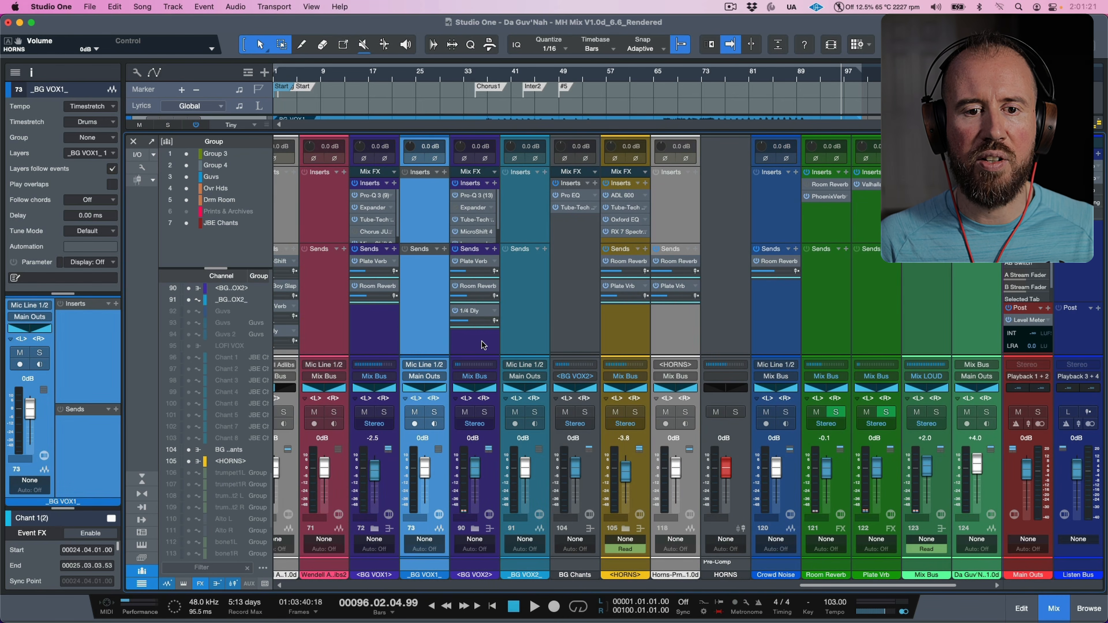
# Color the _BG VOX1_ and _BG VOX2_ stem channels purple to match their buses
pyautogui.click(388, 340)
pyautogui.keyDown('shift'); pyautogui.click(533, 340); pyautogui.keyUp('shift')
pyautogui.moveTo(394, 577); pyautogui.dragTo(569, 488)
# Copy all sends from <BG VOX1> to _BG VOX1_ and from <BG VOX2> to _BG VOX2_
pyautogui.click(370, 332)
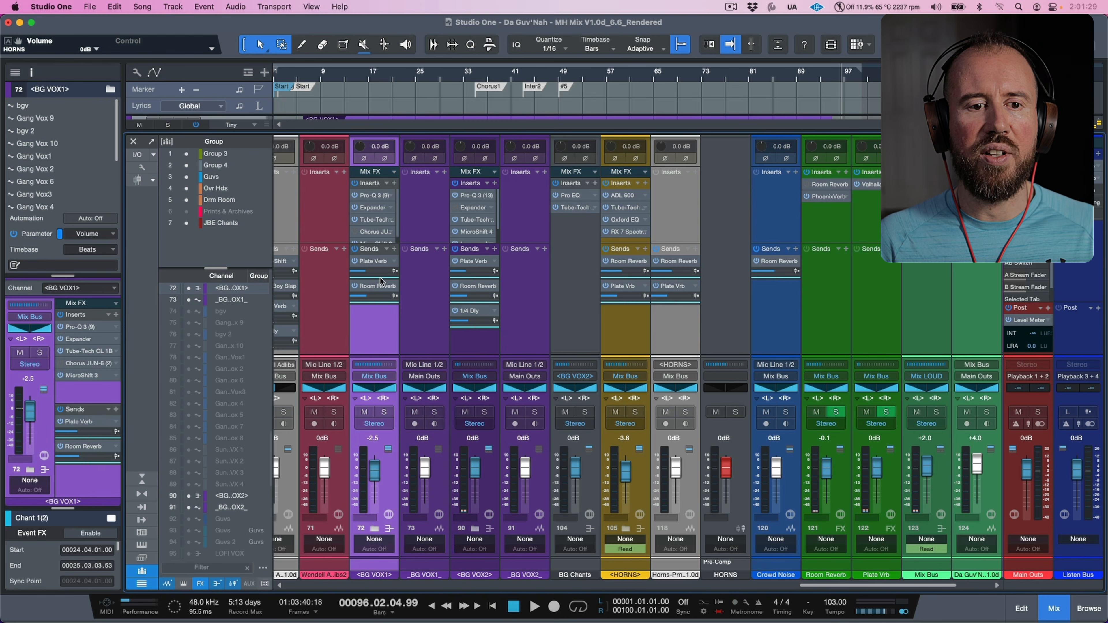
pyautogui.moveTo(373, 255); pyautogui.dragTo(424, 287)
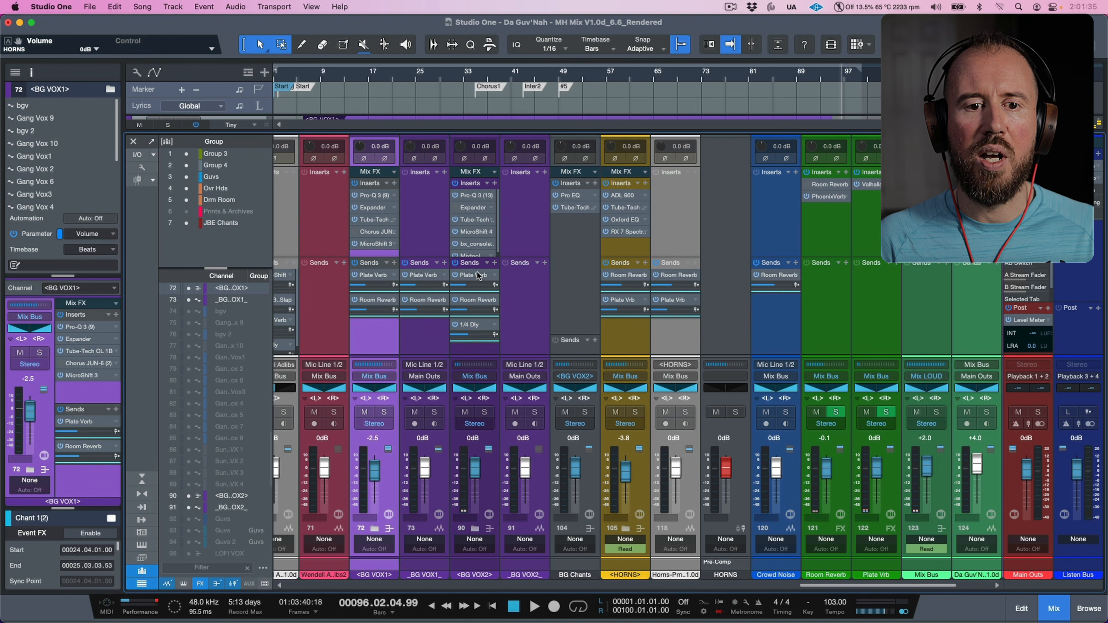
pyautogui.moveTo(473, 264); pyautogui.dragTo(505, 301)
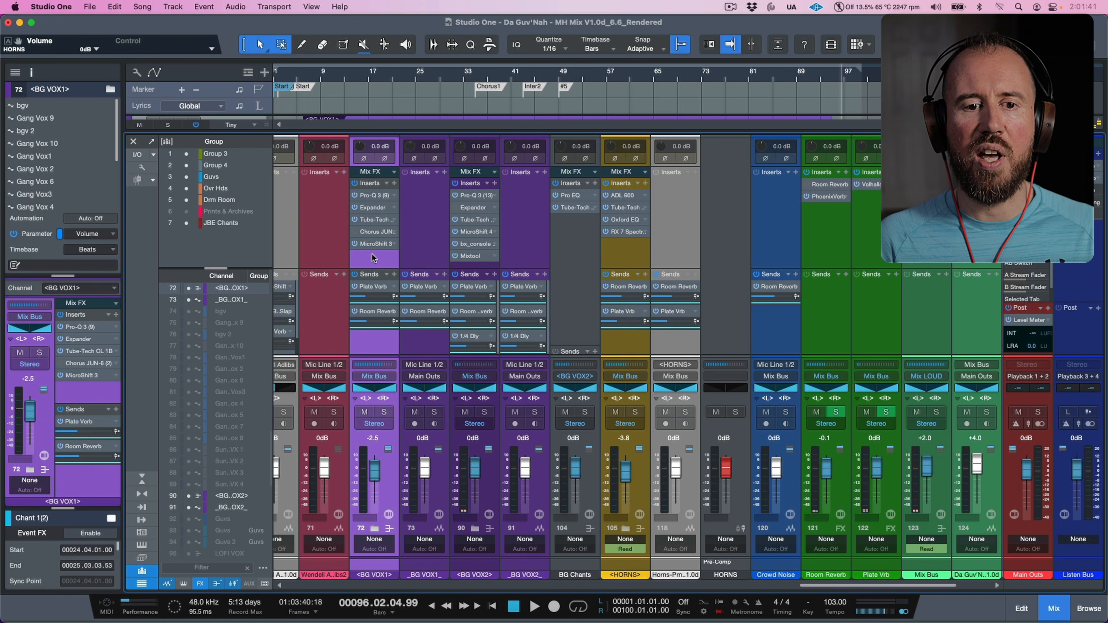
pyautogui.click(489, 475)
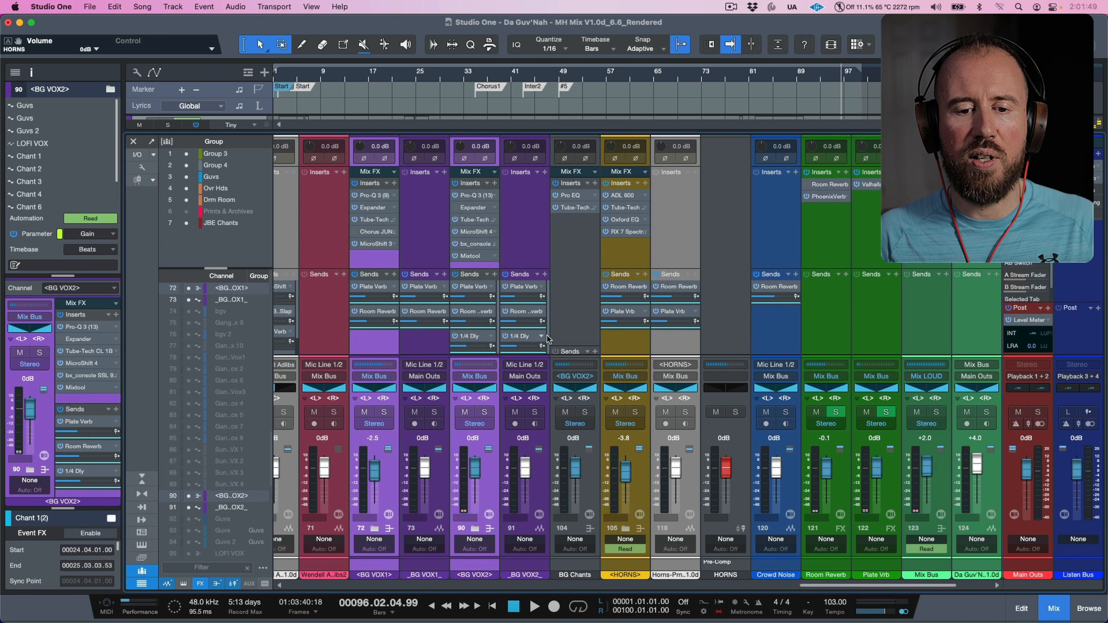
pyautogui.click(566, 314)
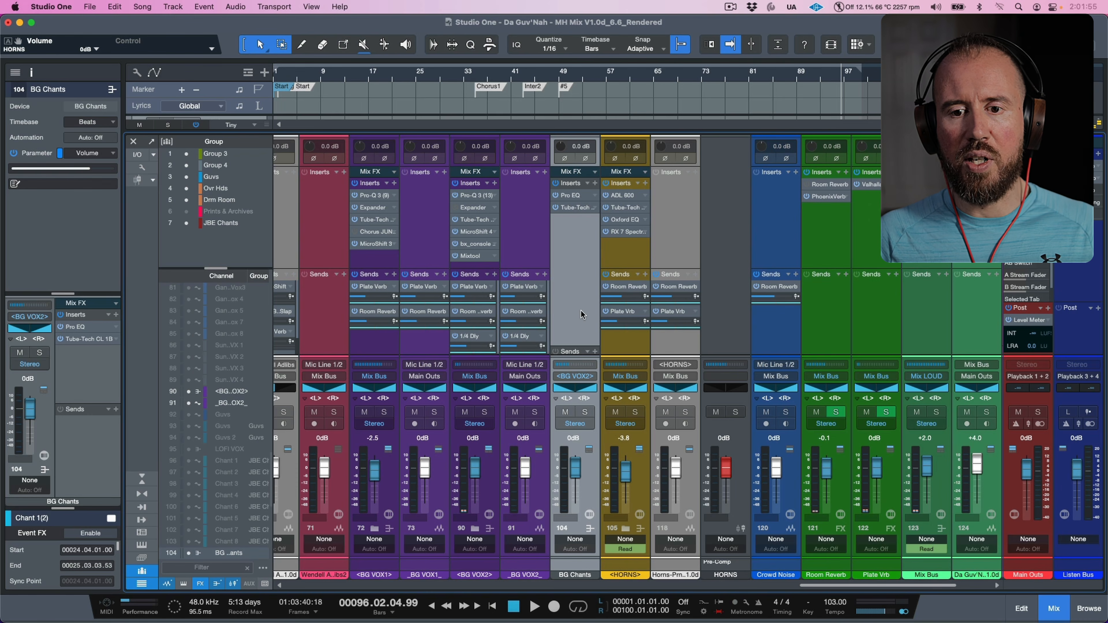
# Move the _PERC_ stem channel from the end of the mixer to just after the Vox FX channel
pyautogui.hscroll(3, 646, 341)
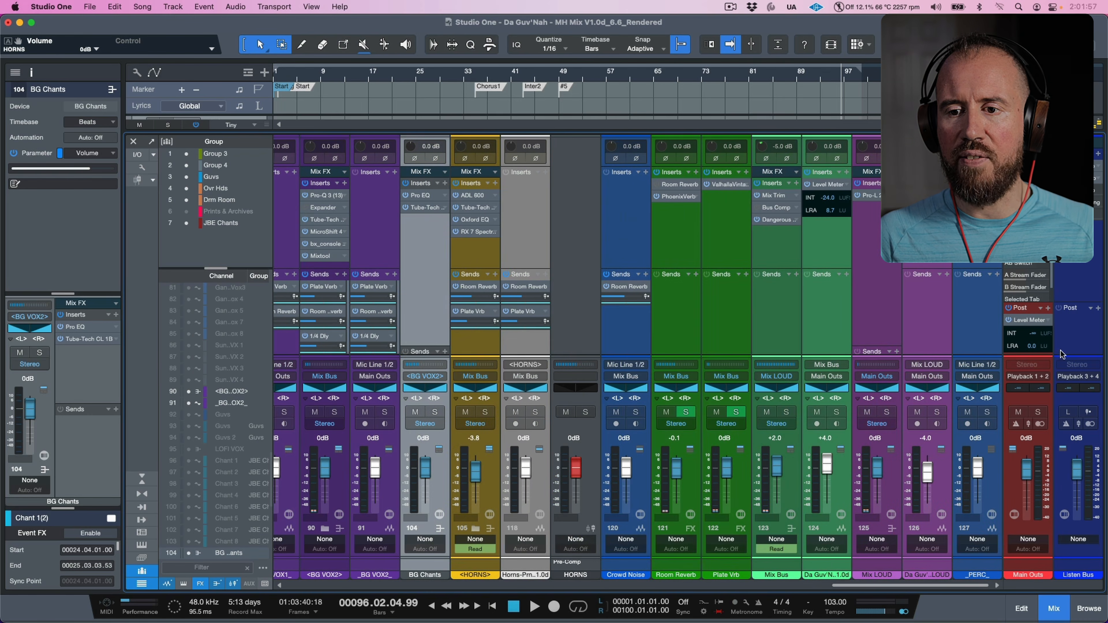
pyautogui.click(982, 327)
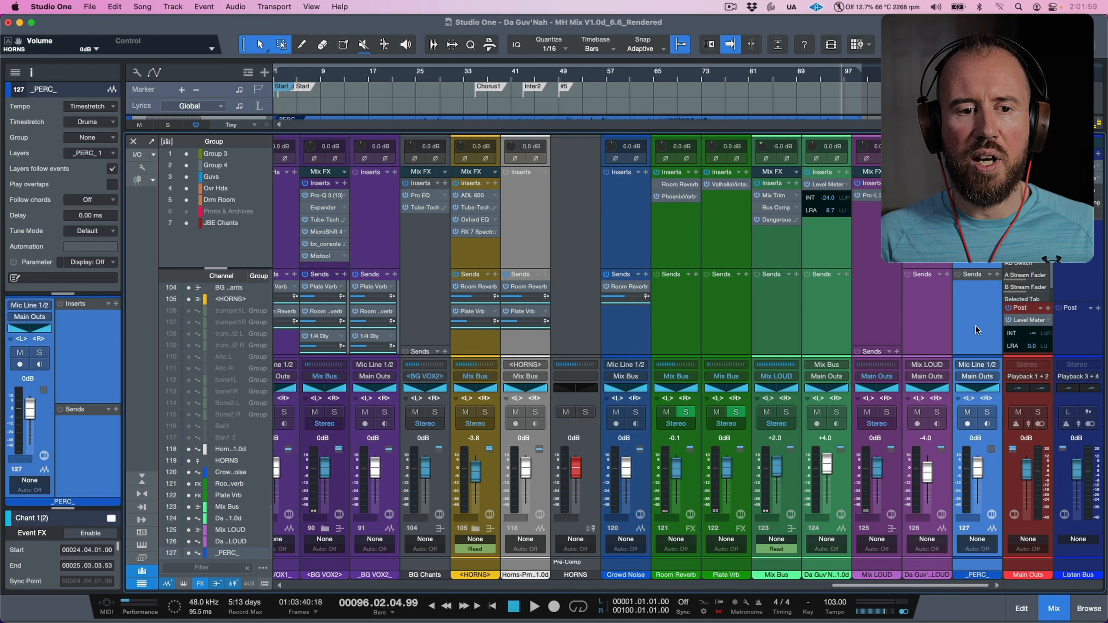
pyautogui.moveTo(962, 325); pyautogui.dragTo(370, 316)
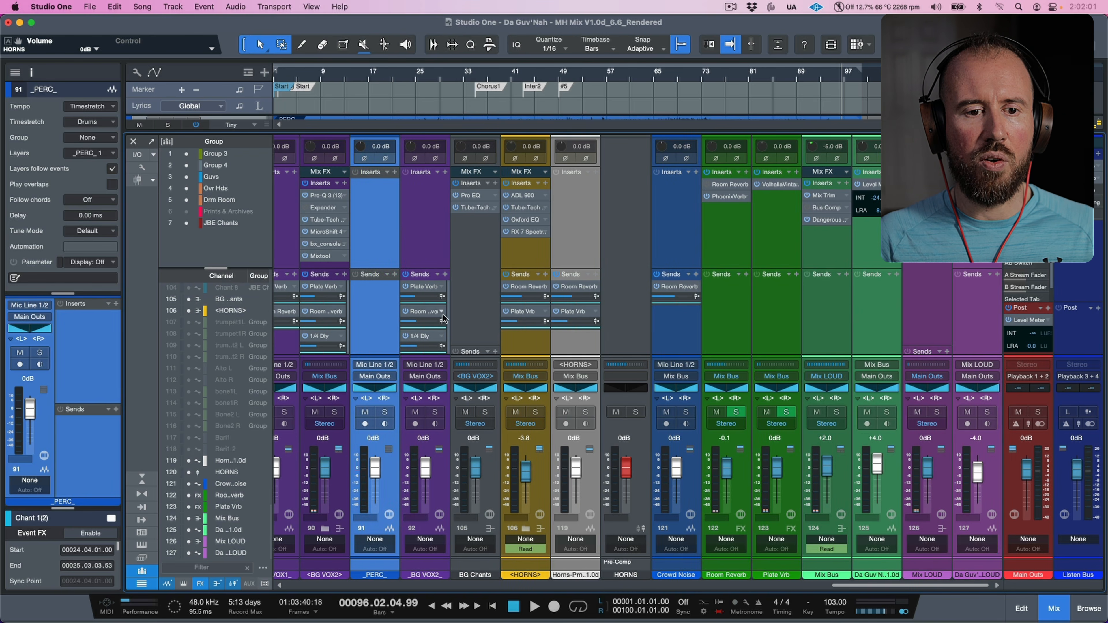
pyautogui.hscroll(-5, 444, 317)
pyautogui.moveTo(691, 332); pyautogui.dragTo(434, 327)
pyautogui.hscroll(-7, 471, 330)
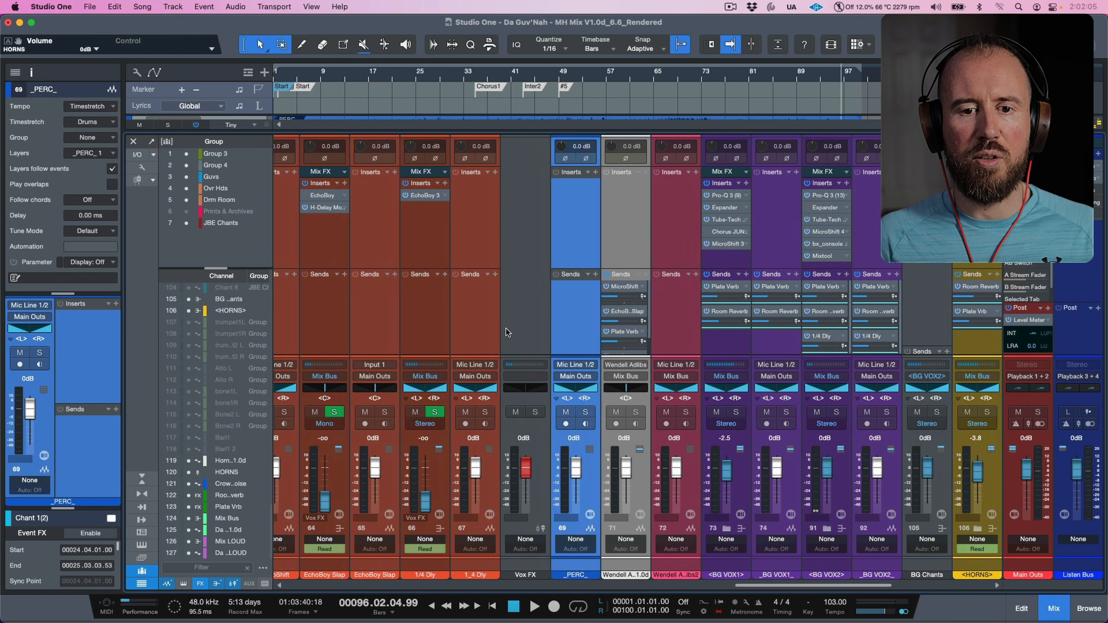
pyautogui.hscroll(-1, 506, 332)
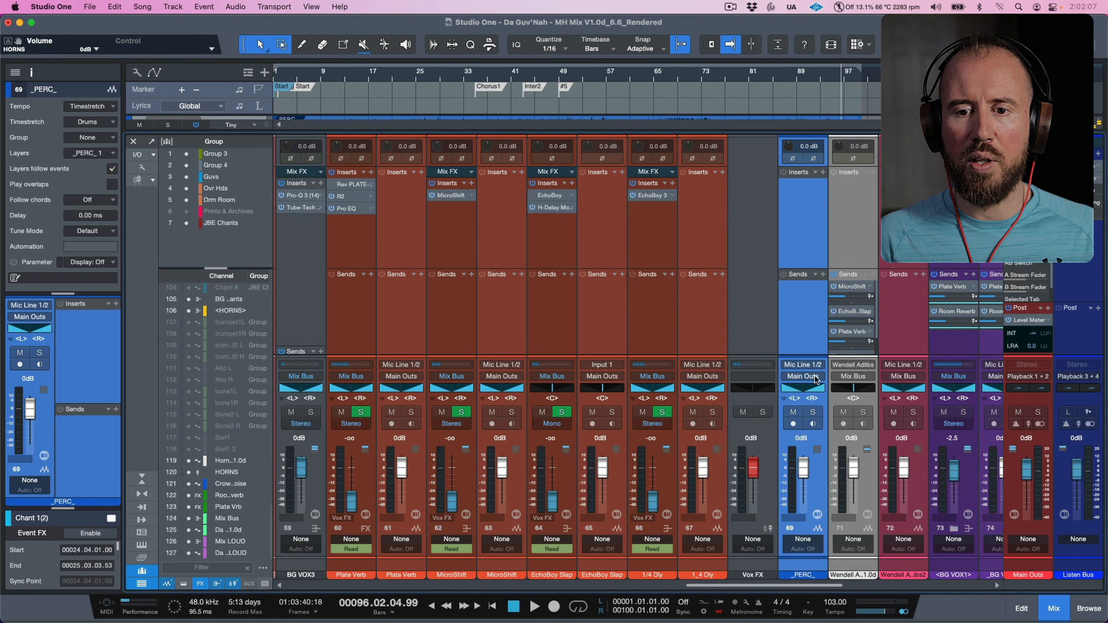
# Hide the inspector, channel list and group list to widen the mixer view
pyautogui.click(31, 72)
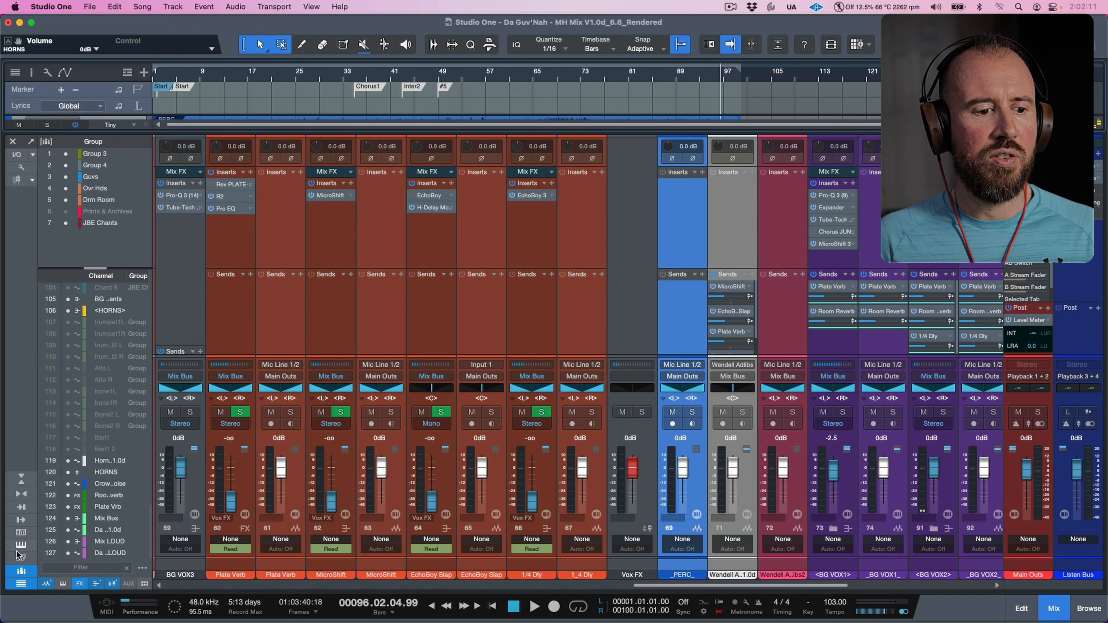
pyautogui.click(21, 583)
pyautogui.click(20, 494)
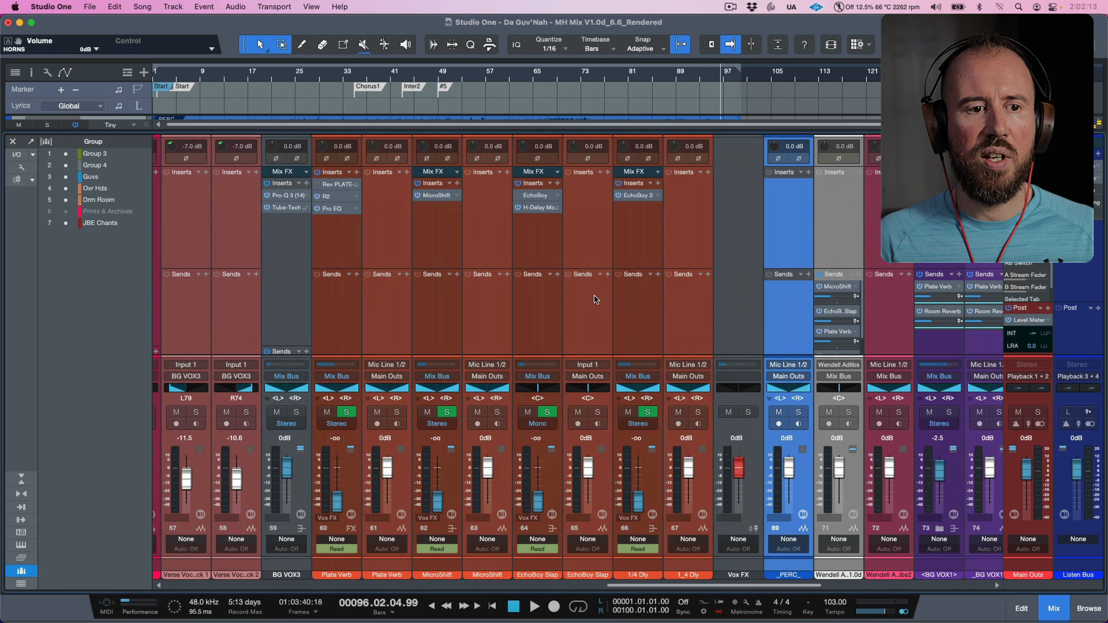
pyautogui.click(26, 573)
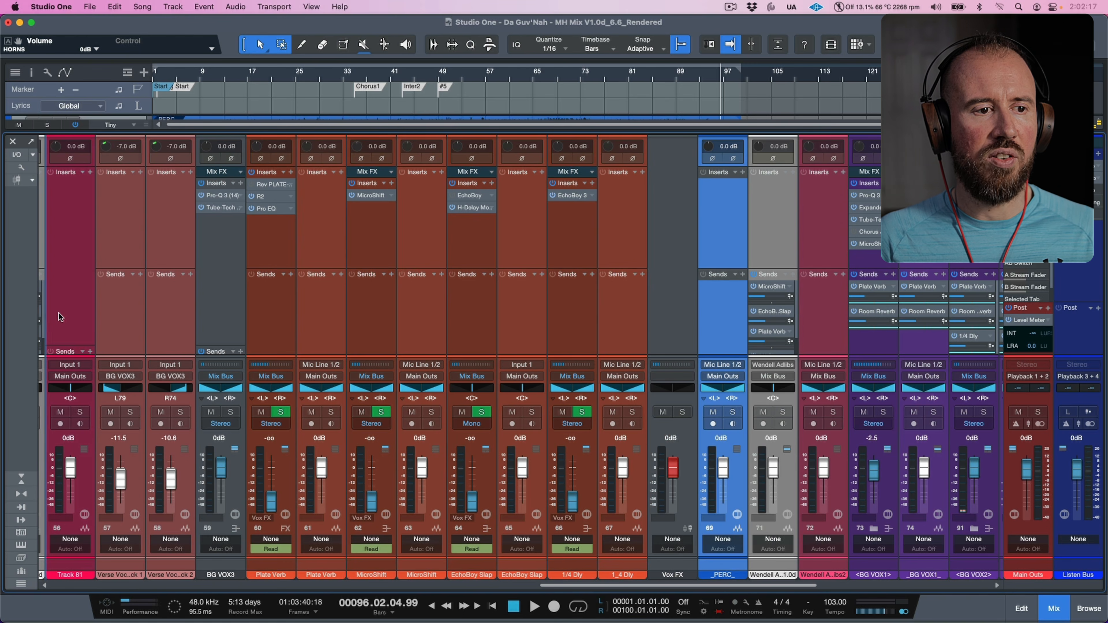
# Move the _PERC_ stem channel past the guitars and keys to sit directly after the <PERC> bus
pyautogui.hscroll(-15, 124, 304)
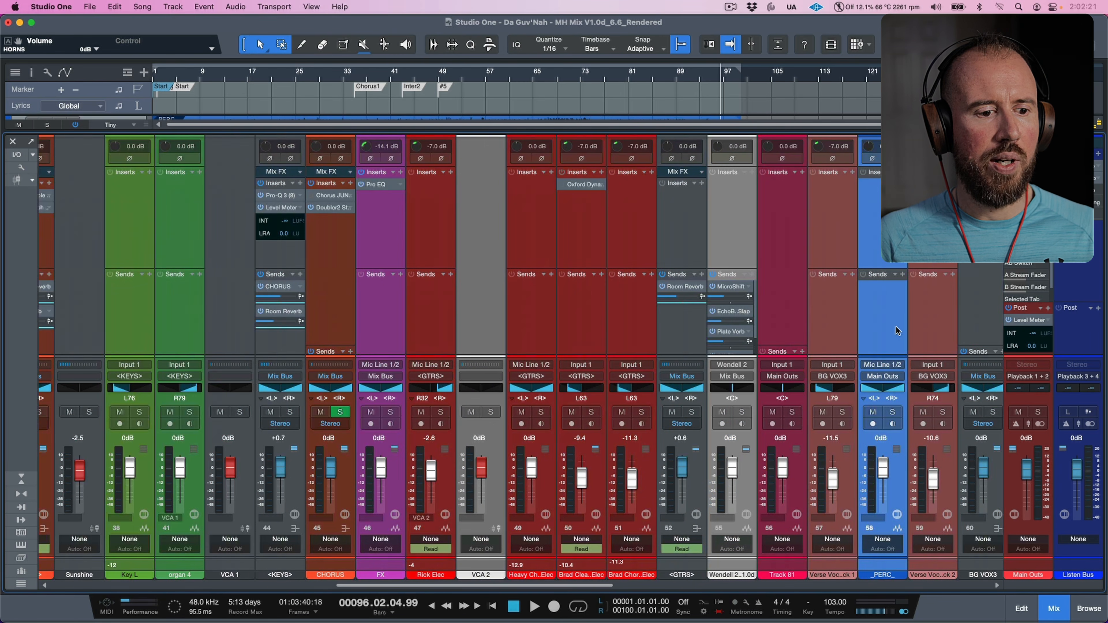
pyautogui.moveTo(895, 330); pyautogui.dragTo(210, 325)
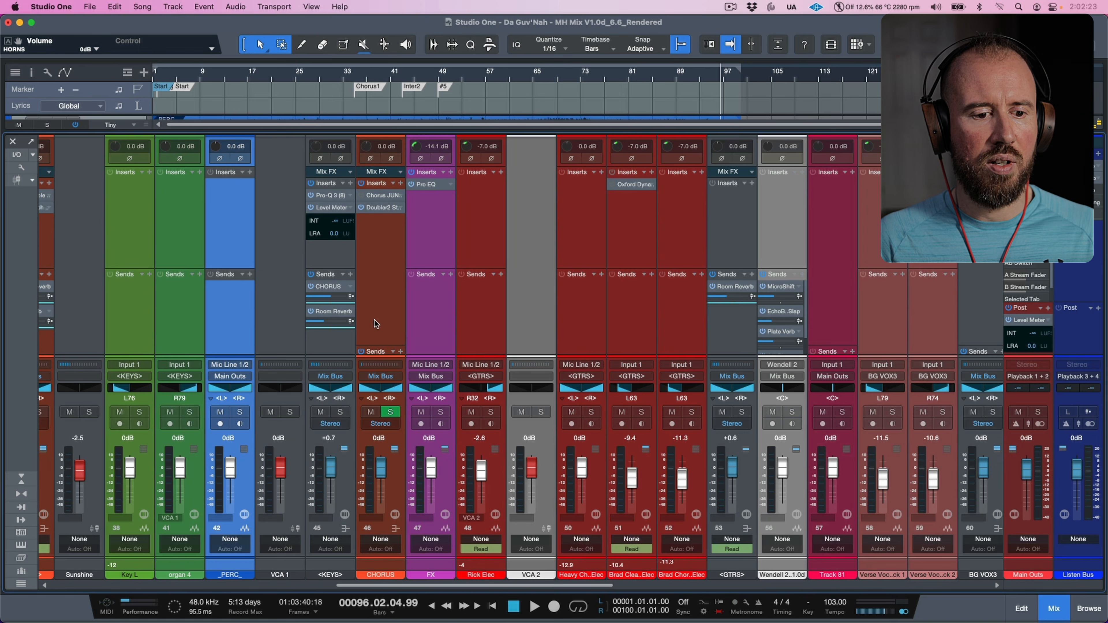
pyautogui.hscroll(-8, 376, 323)
pyautogui.moveTo(573, 325); pyautogui.dragTo(415, 316)
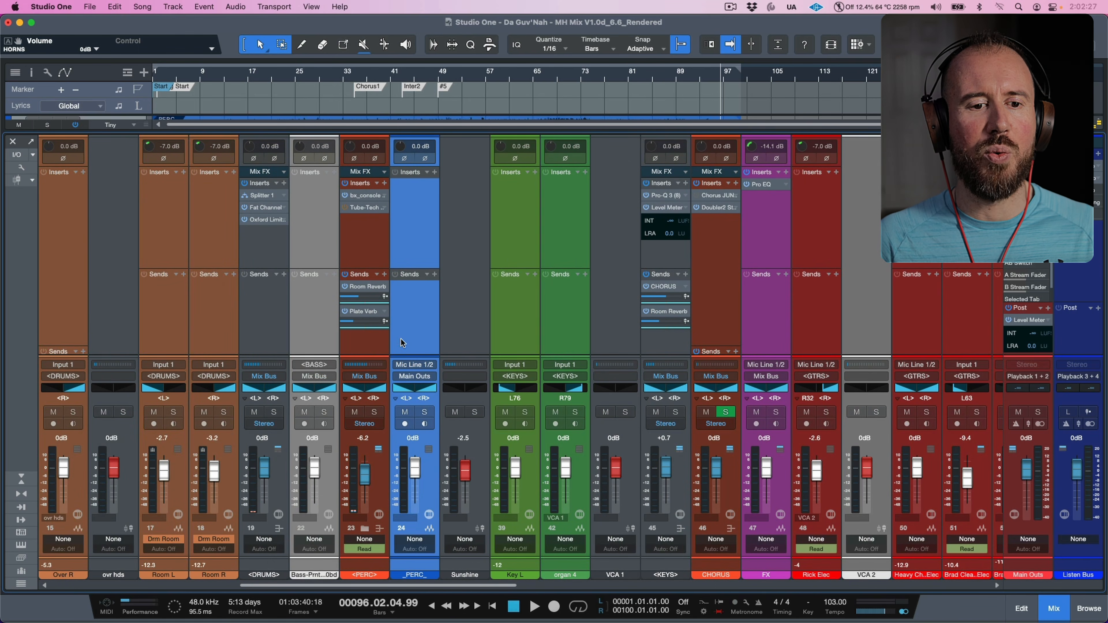
# Color the _PERC_ stem channel orange-red to match the <PERC> bus and leave only the stem selected
pyautogui.click(369, 348)
pyautogui.keyDown('shift'); pyautogui.click(412, 335); pyautogui.keyUp('shift')
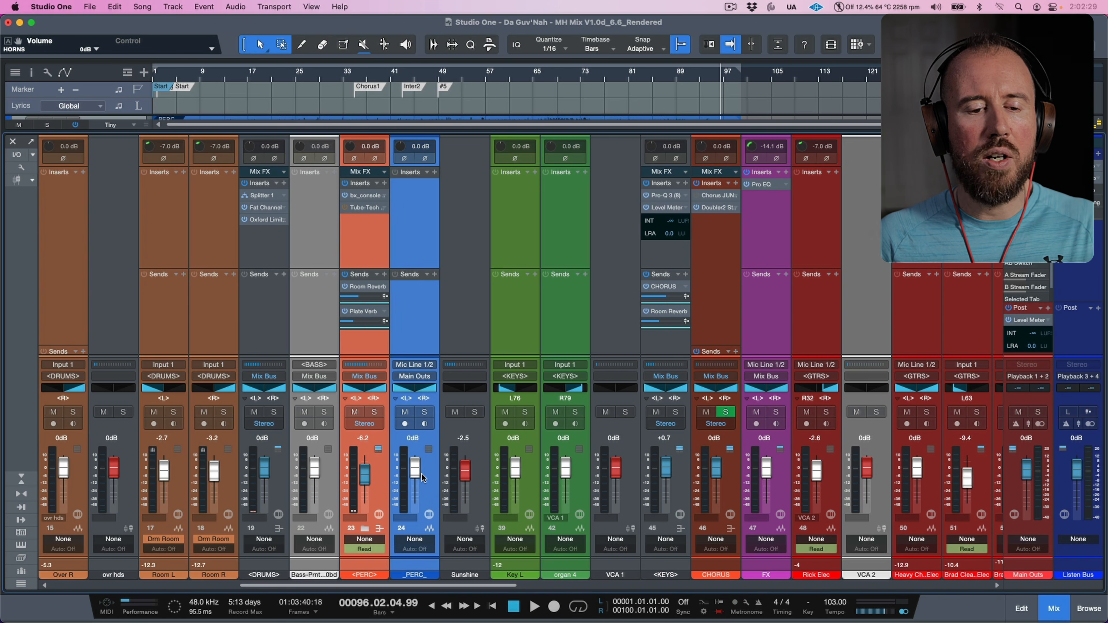
pyautogui.click(381, 577)
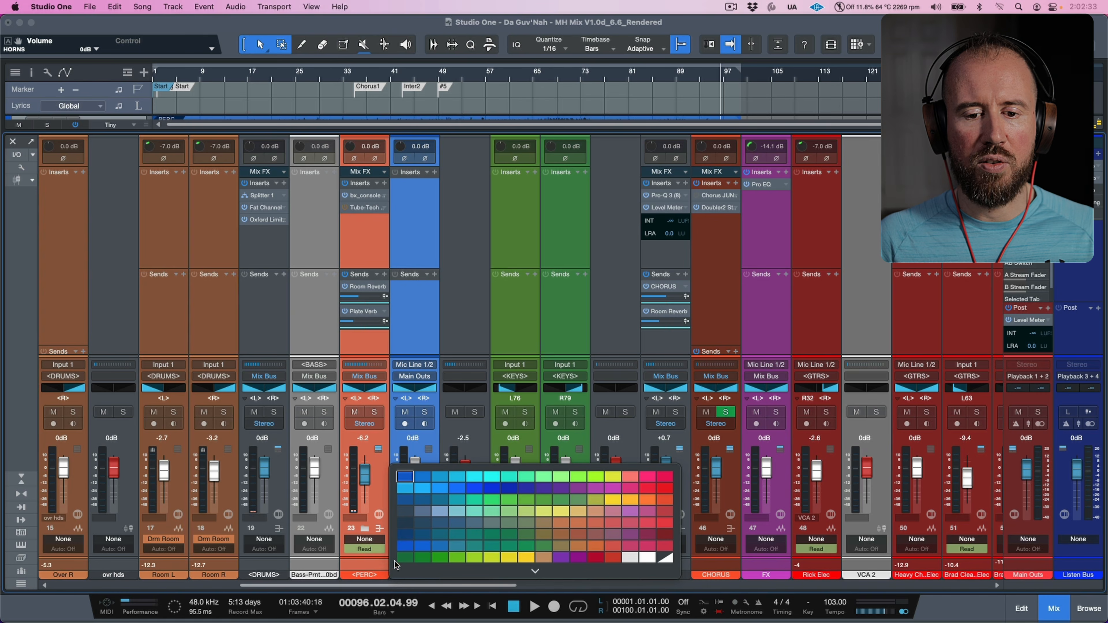
pyautogui.click(663, 501)
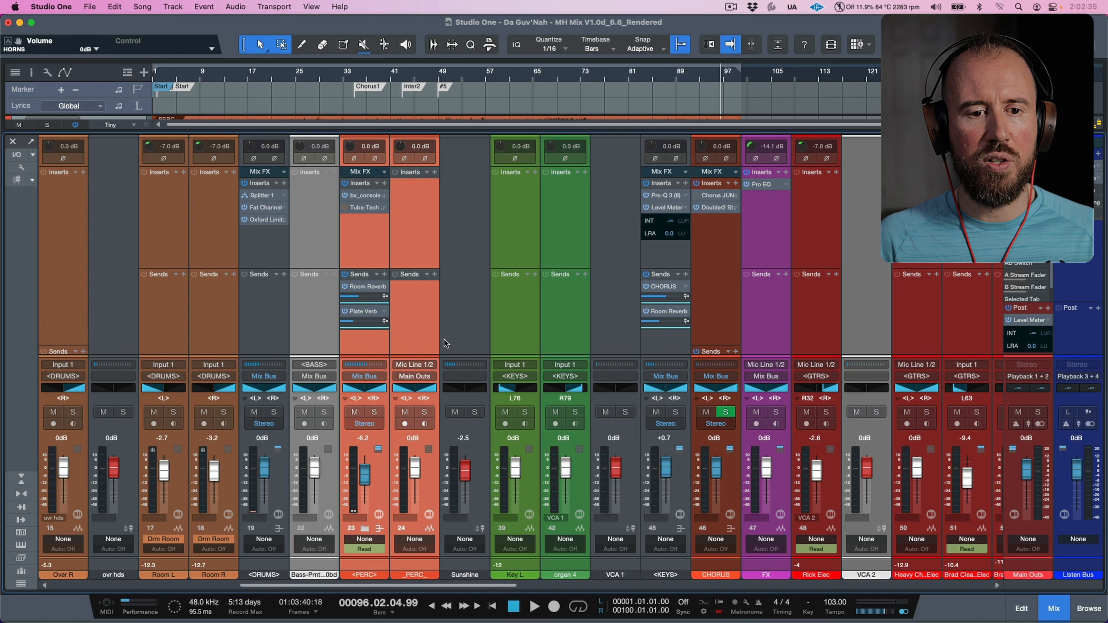
pyautogui.click(436, 330)
pyautogui.click(450, 323)
pyautogui.click(421, 325)
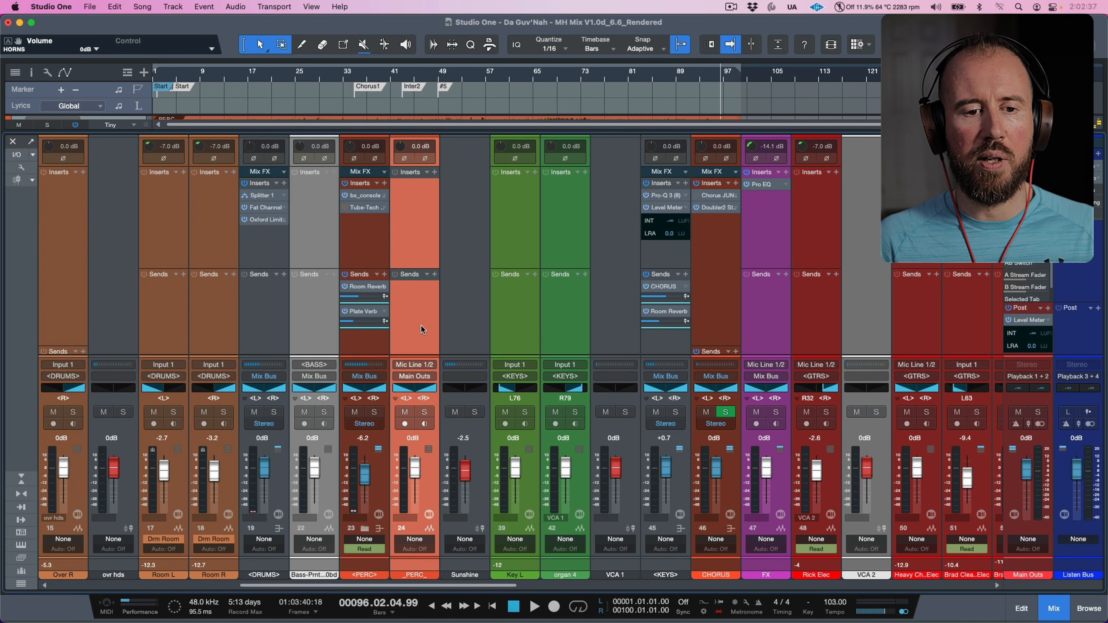
# Copy the Room Reverb and Plate Verb sends from <PERC> to the _PERC_ stem channel and save the song
pyautogui.click(378, 341)
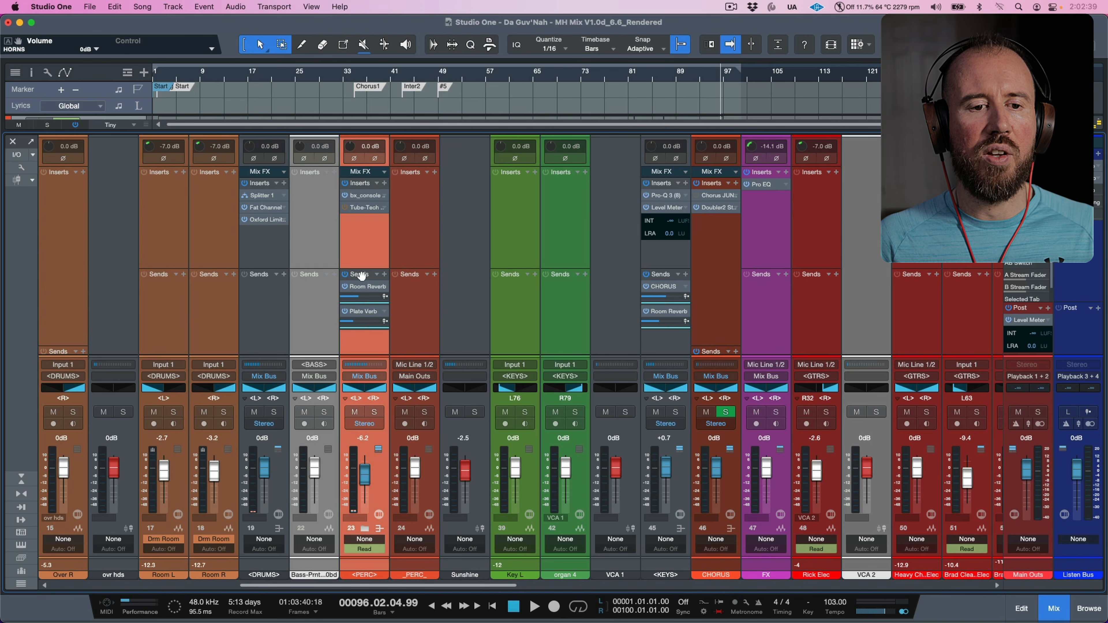
pyautogui.moveTo(361, 275); pyautogui.dragTo(413, 323)
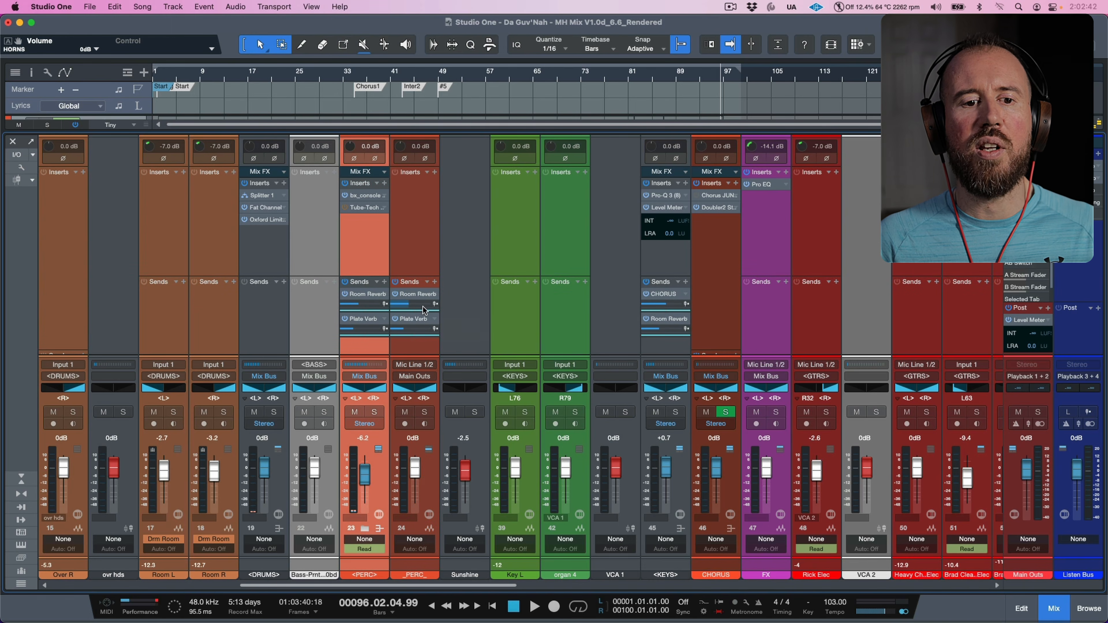
pyautogui.click(420, 250)
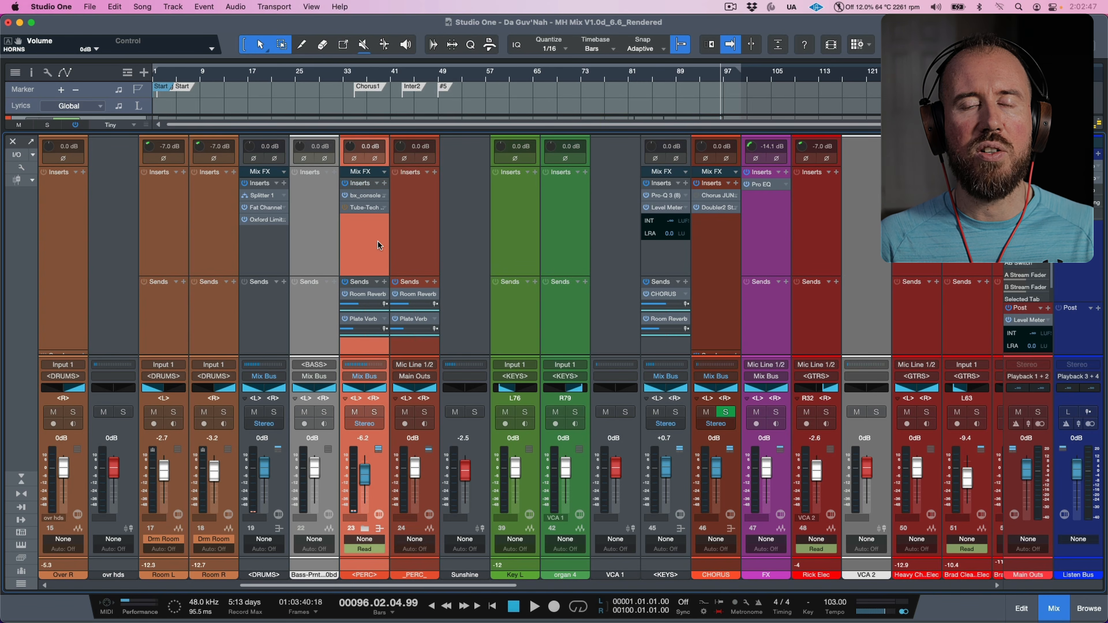
pyautogui.click(417, 242)
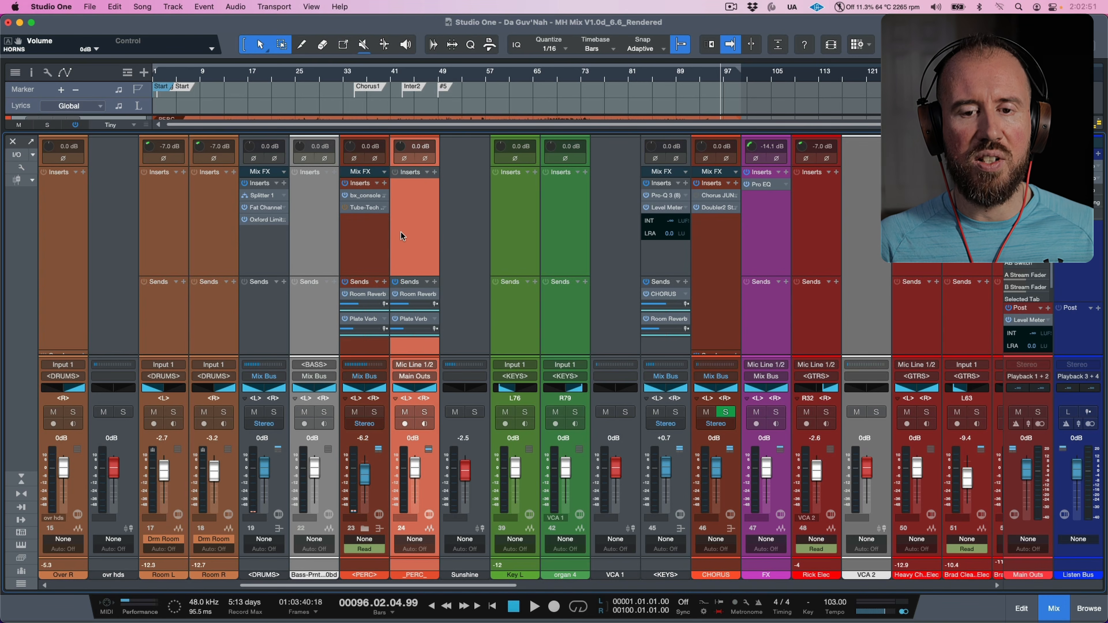
pyautogui.press('super+s')
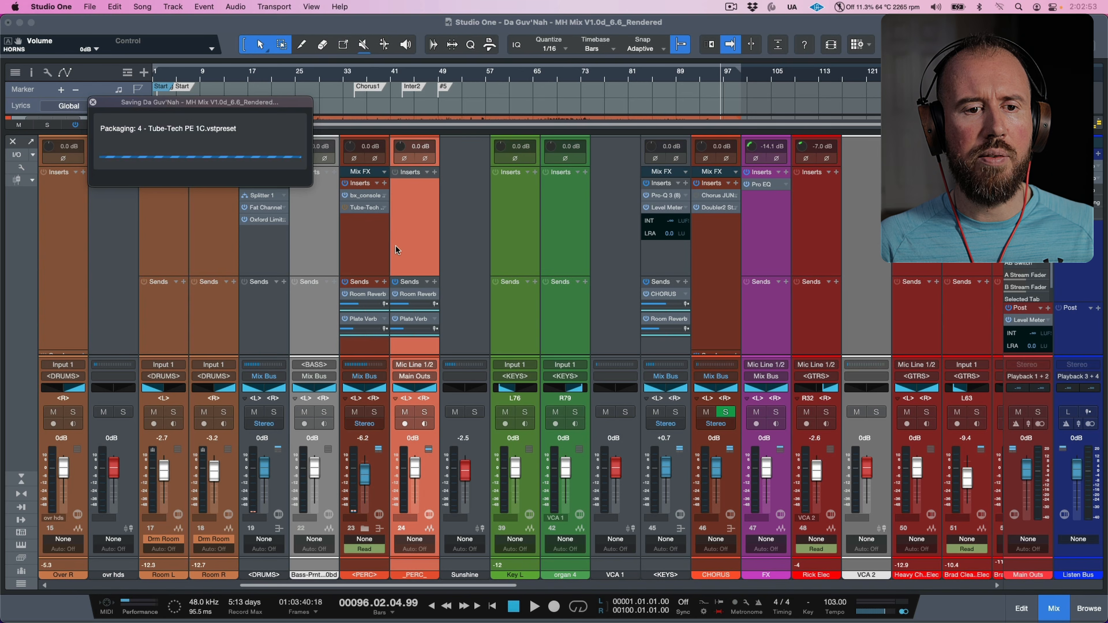
pyautogui.click(374, 249)
pyautogui.click(411, 244)
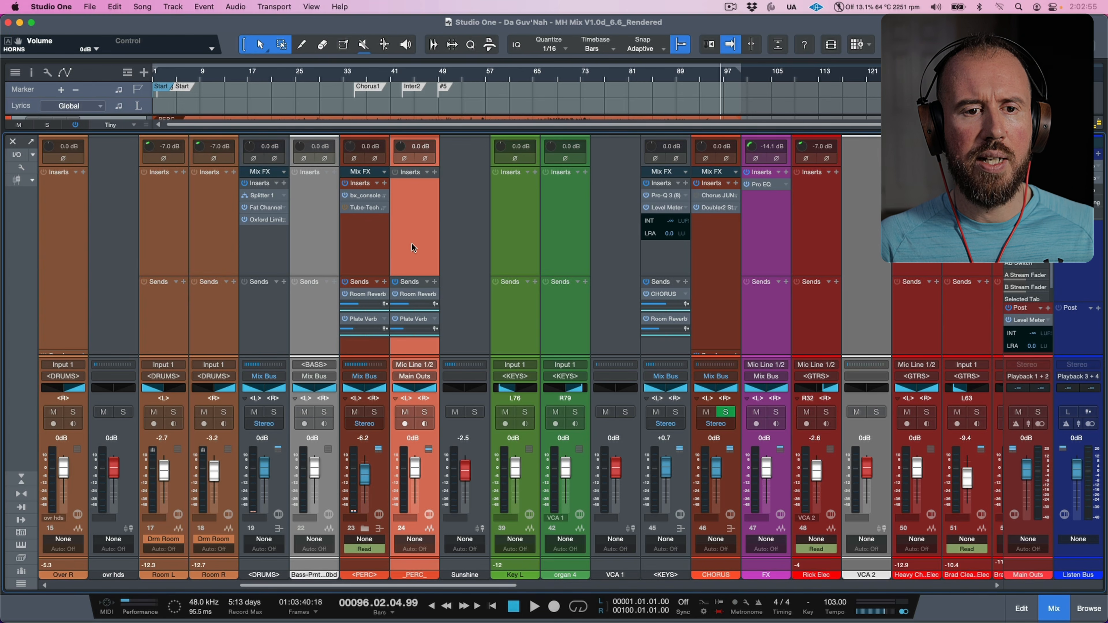
# Hide the mixer and disable the _PERC_ stem track in the arrangement
pyautogui.press('F3')
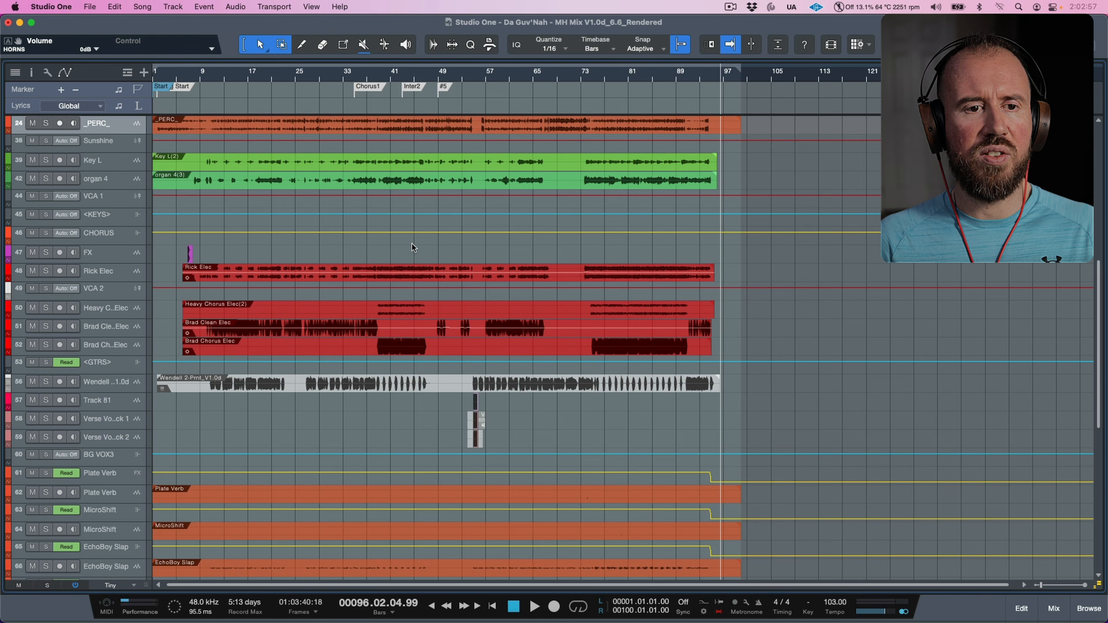
pyautogui.scroll(3, 342, 238)
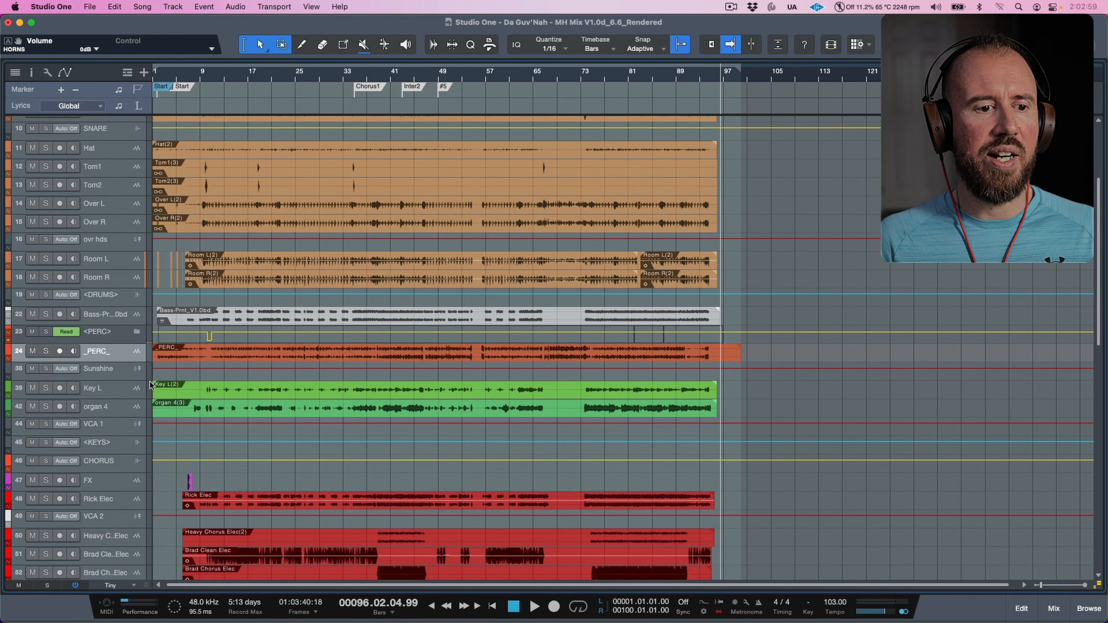
pyautogui.rightClick(130, 360)
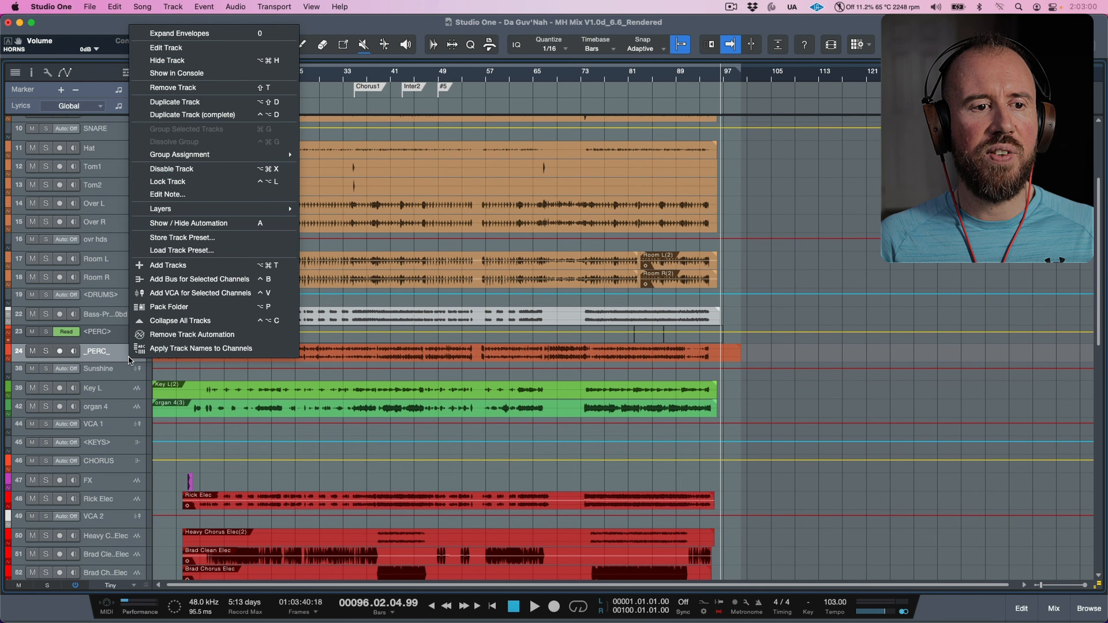
pyautogui.click(185, 171)
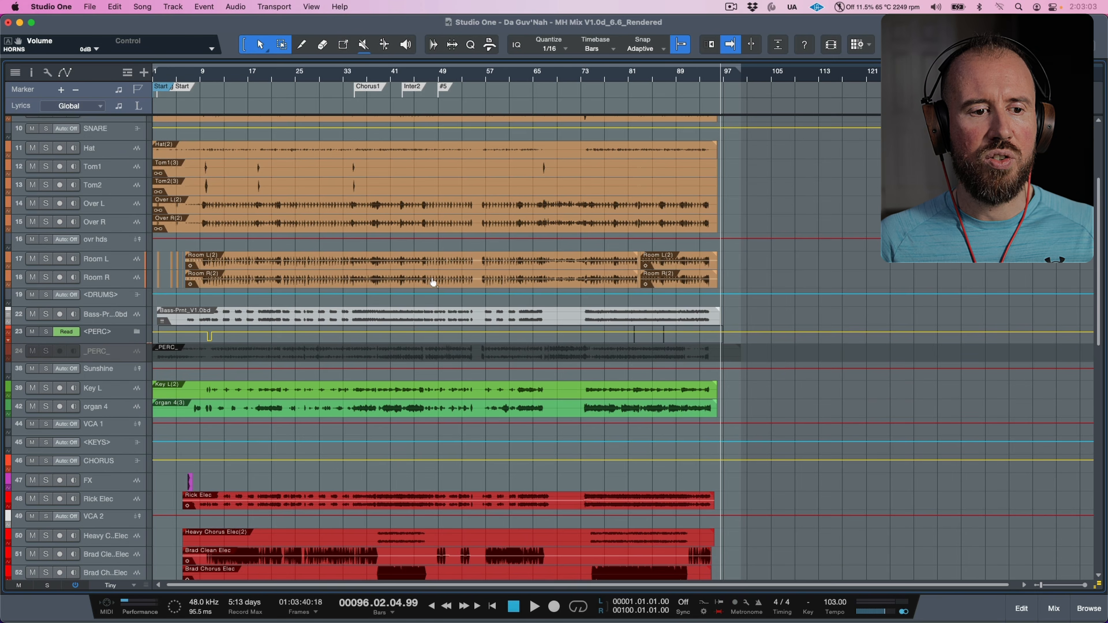
# Disable the four printed vocal effect audio tracks Plate Verb, MicroShift, EchoBoy Slap and 1_4 Dly, leaving their original effect channels enabled
pyautogui.scroll(-5, 432, 279)
pyautogui.scroll(-15, 371, 298)
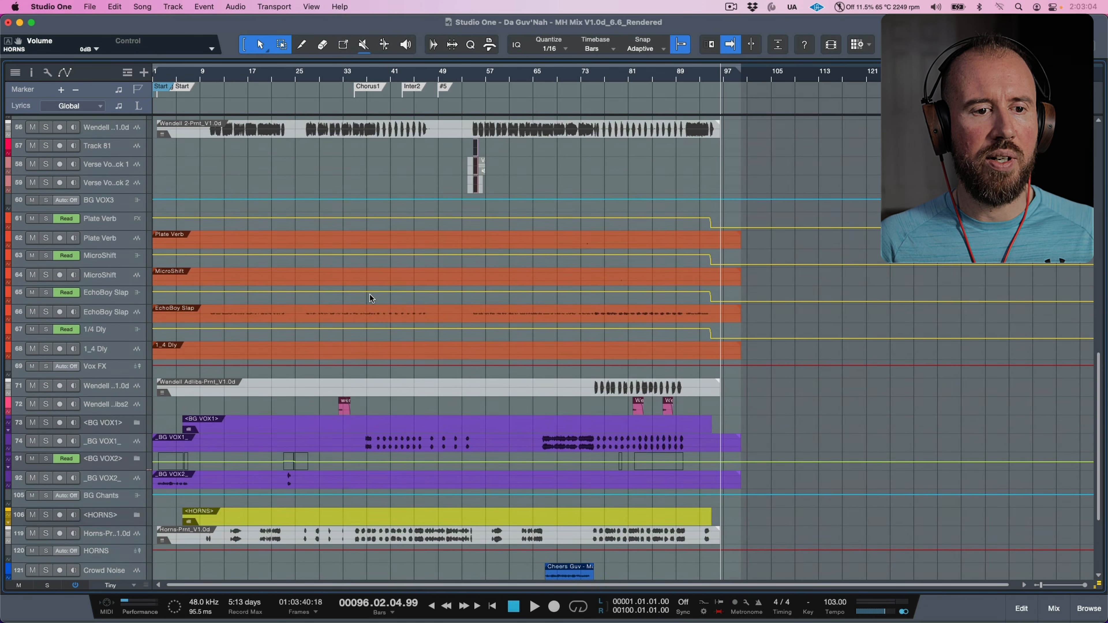
pyautogui.click(117, 242)
pyautogui.keyDown('super'); pyautogui.click(116, 279); pyautogui.keyUp('super')
pyautogui.keyDown('super'); pyautogui.click(126, 315); pyautogui.keyUp('super')
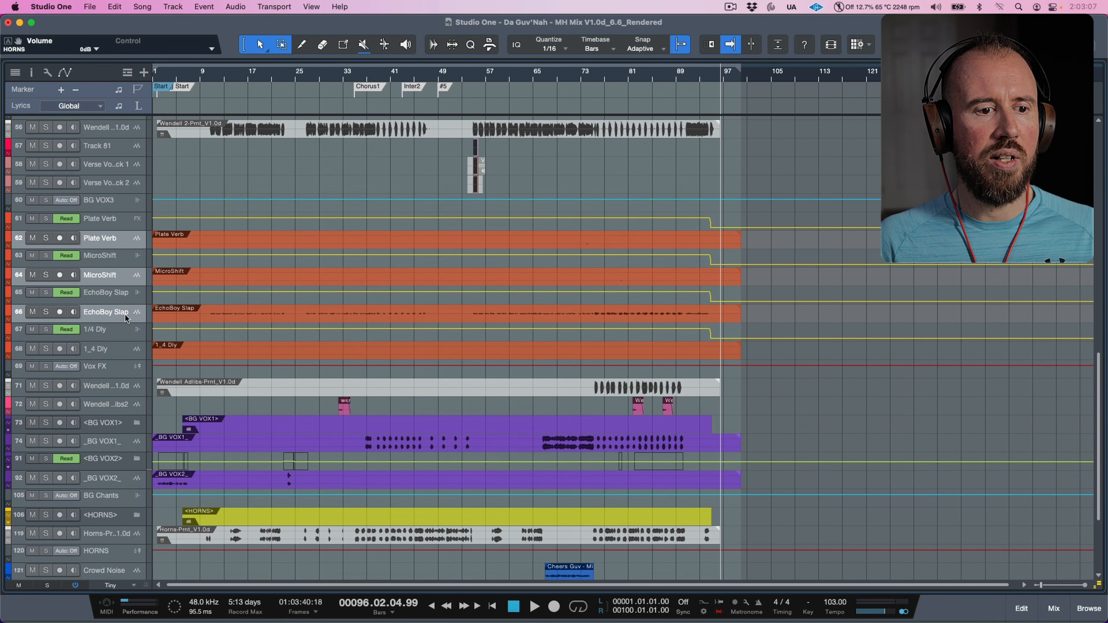
pyautogui.keyDown('super'); pyautogui.click(123, 351); pyautogui.keyUp('super')
pyautogui.rightClick(124, 247)
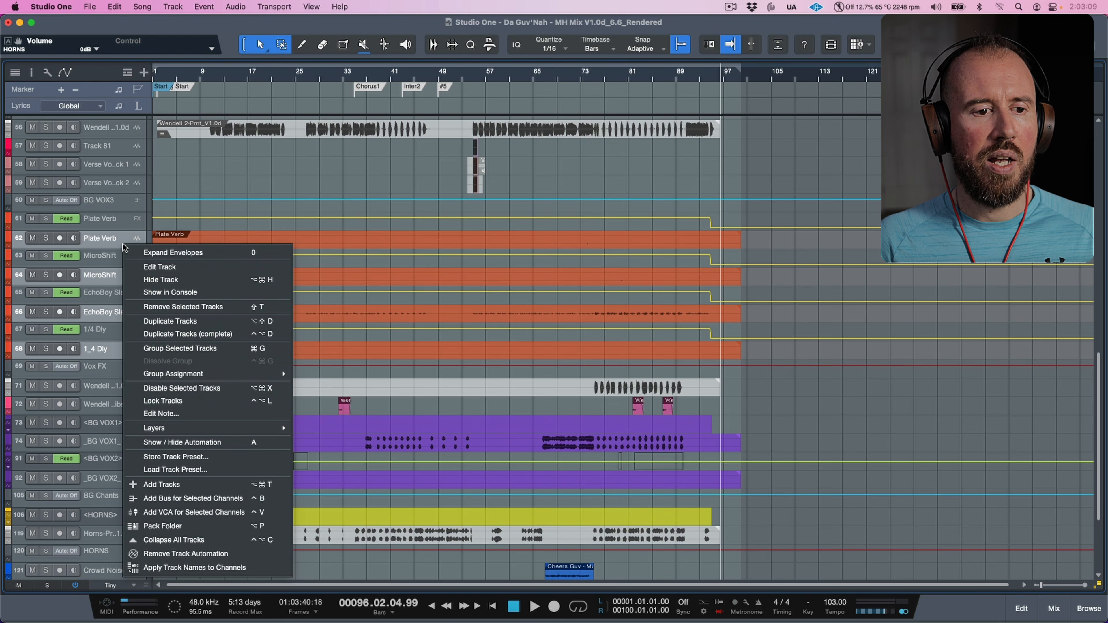
pyautogui.click(161, 386)
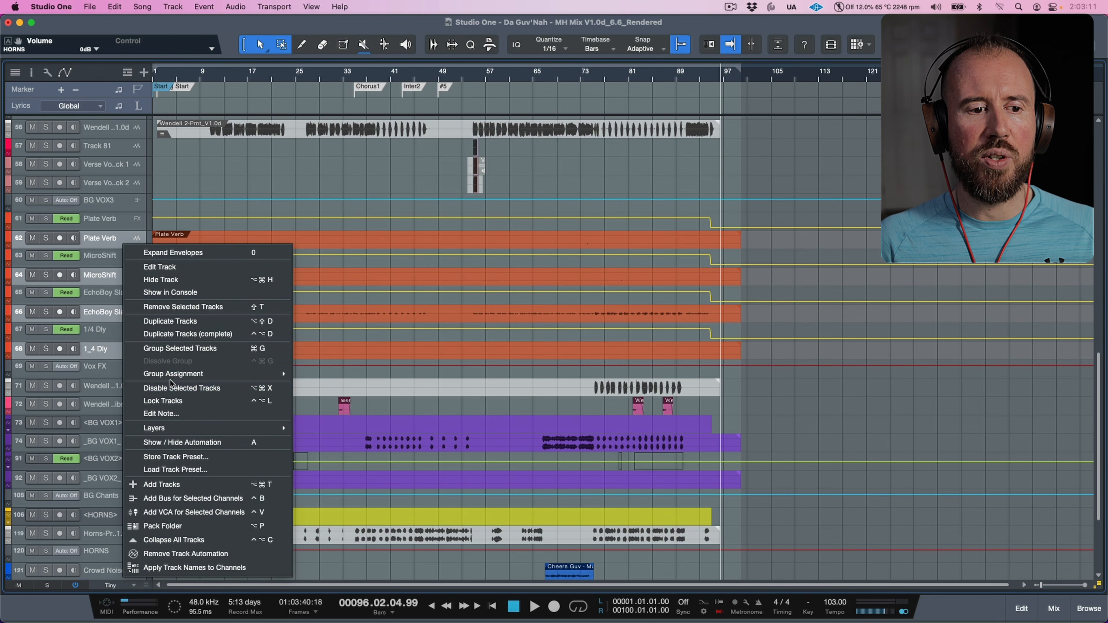
# Check the sends of the _BG VOX1_ and _BG VOX2_ stems in the mixer, disable both stem tracks and save the song
pyautogui.scroll(-5, 320, 323)
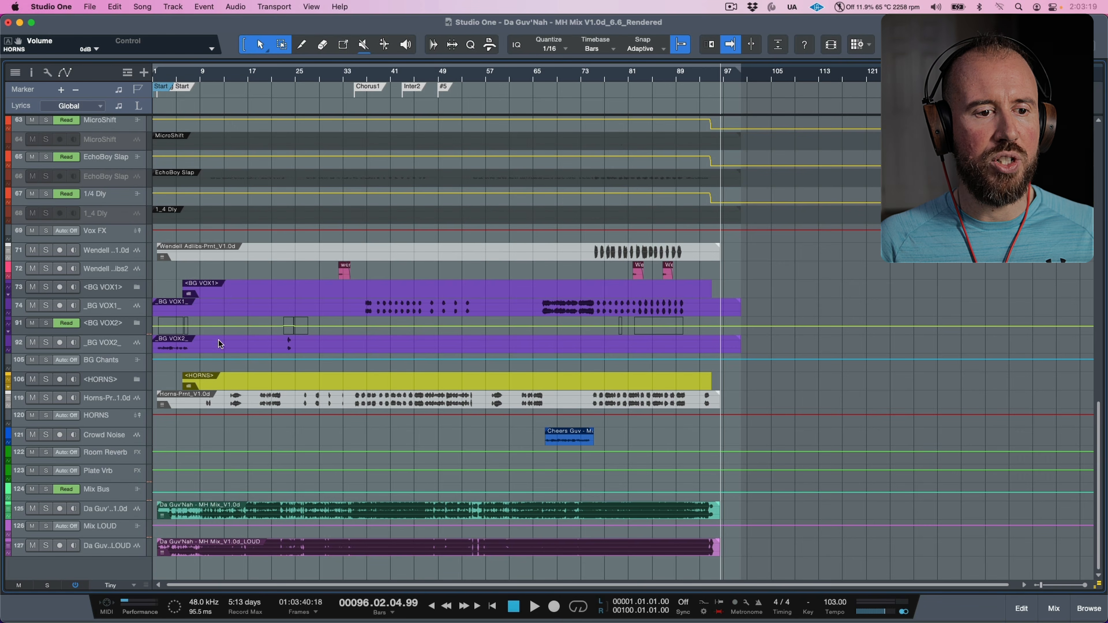
pyautogui.click(130, 312)
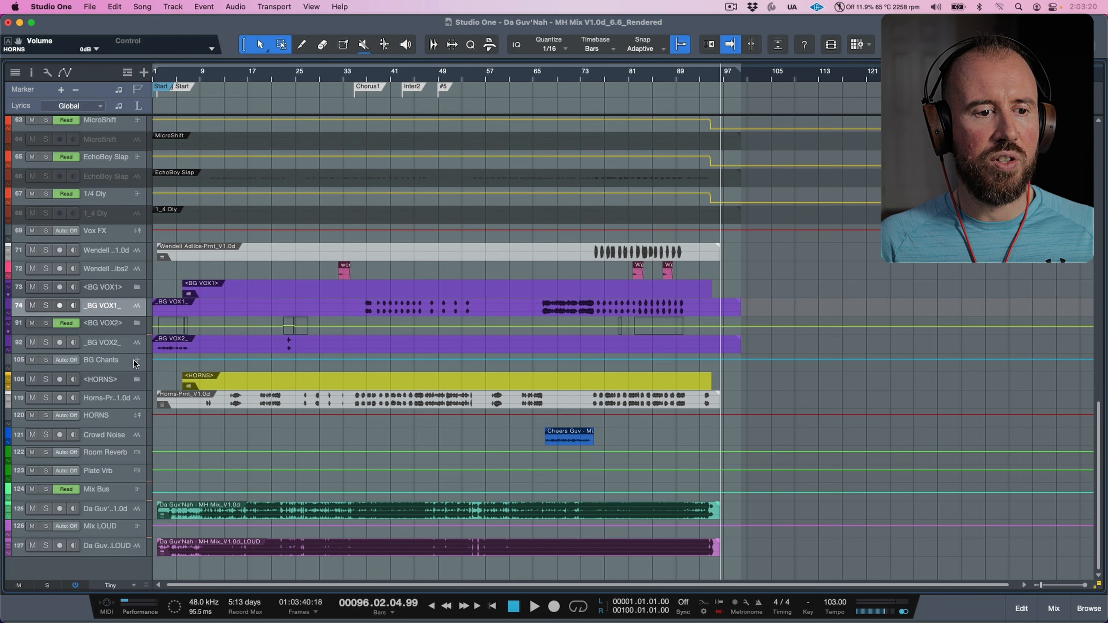
pyautogui.keyDown('super'); pyautogui.click(130, 345); pyautogui.keyUp('super')
pyautogui.rightClick(129, 316)
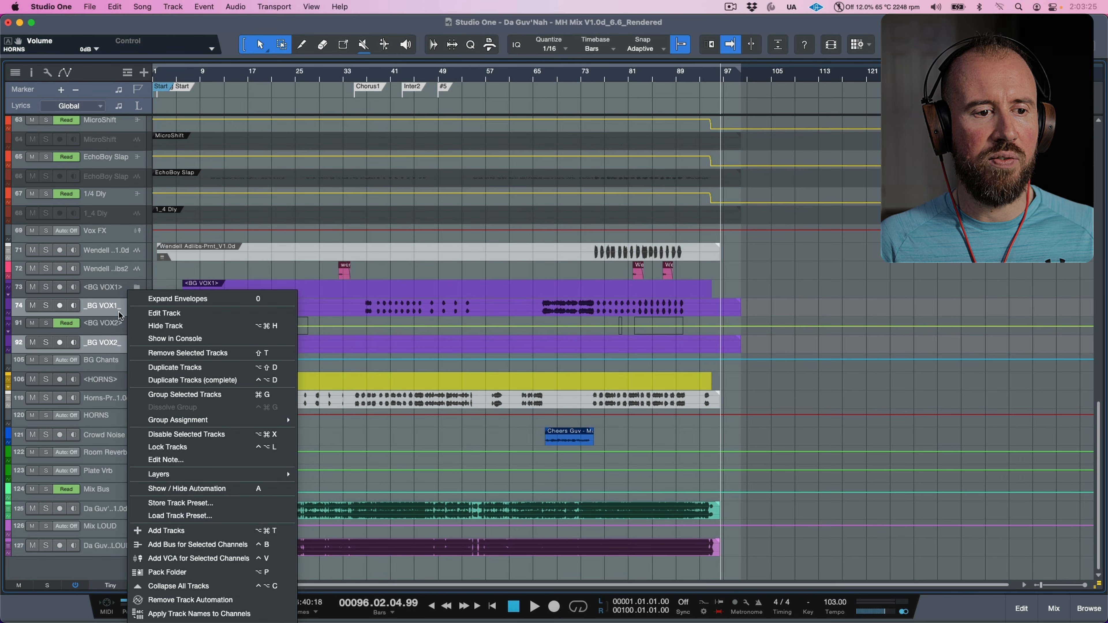
pyautogui.click(119, 312)
pyautogui.press('F3')
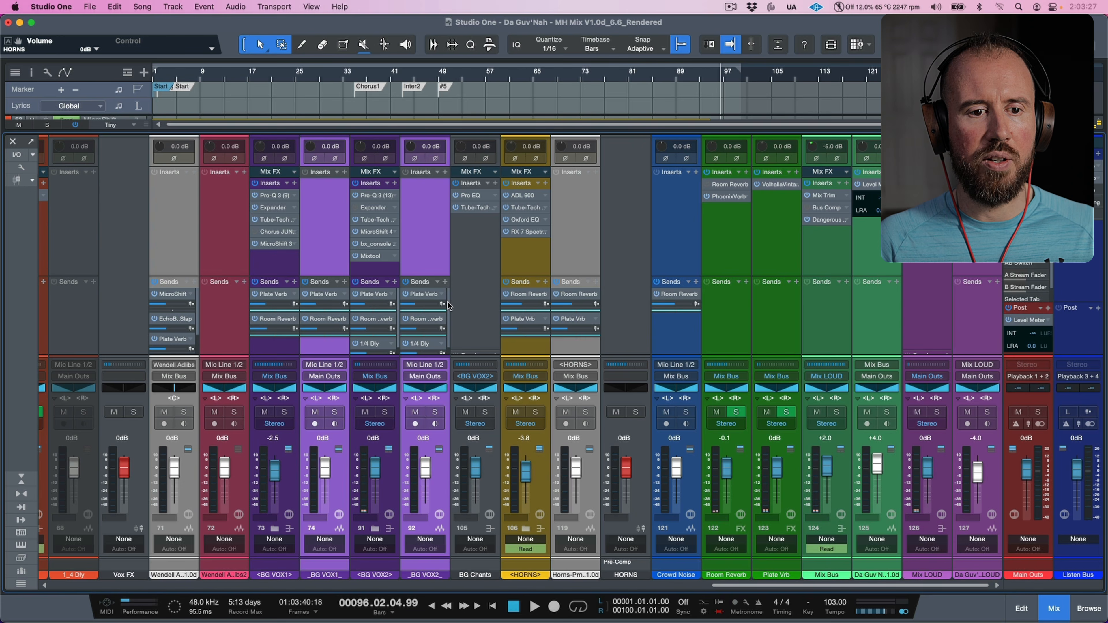
pyautogui.press('F3')
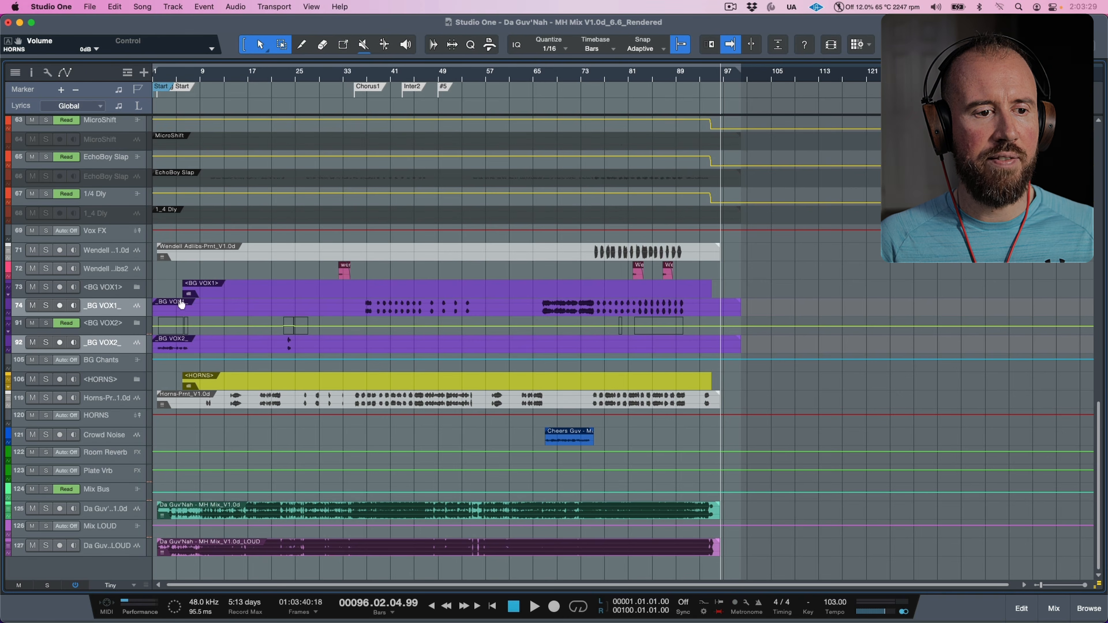
pyautogui.rightClick(137, 311)
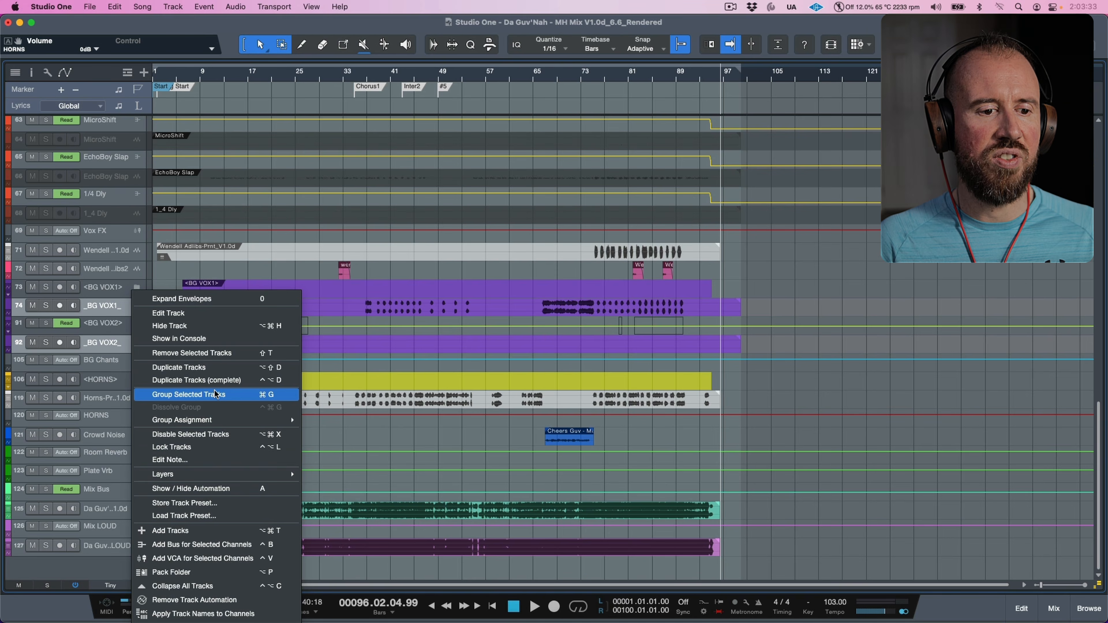
pyautogui.click(208, 435)
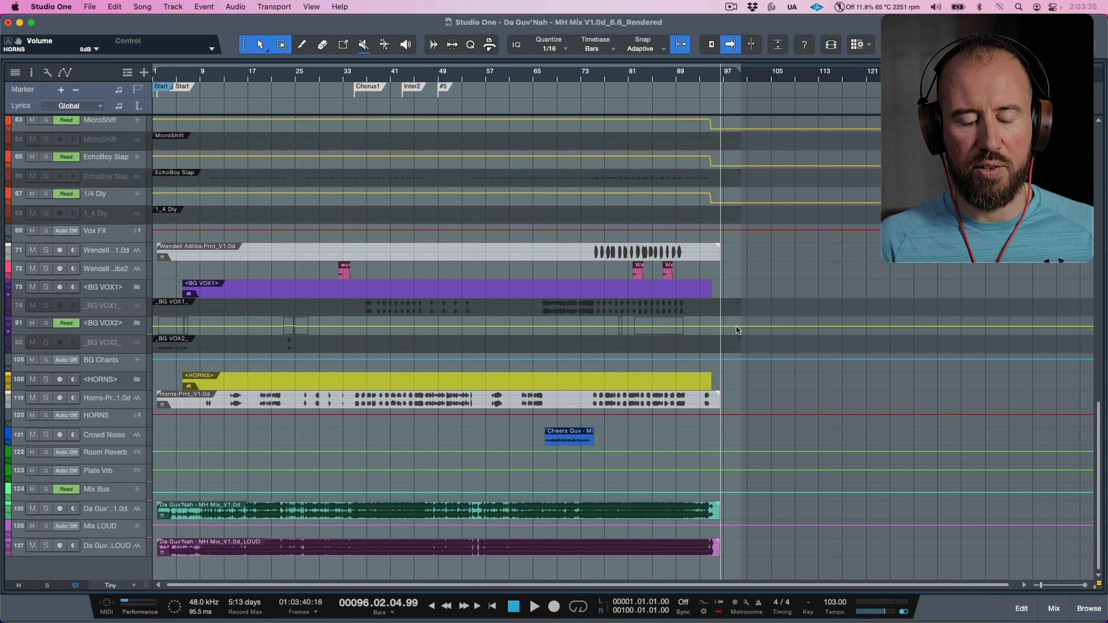
pyautogui.press('super+s')
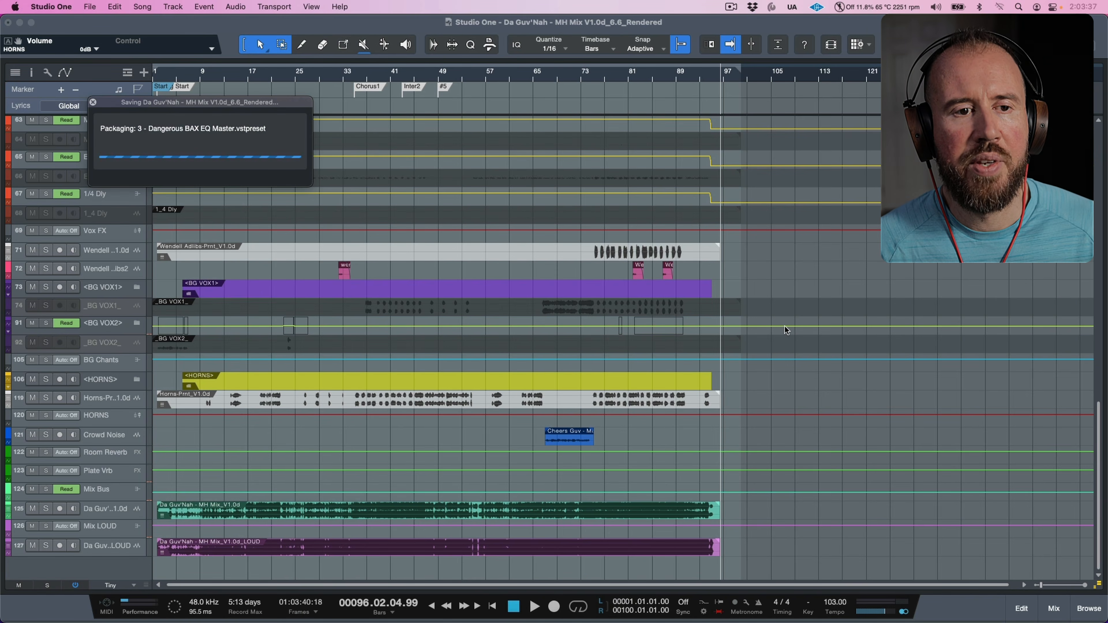